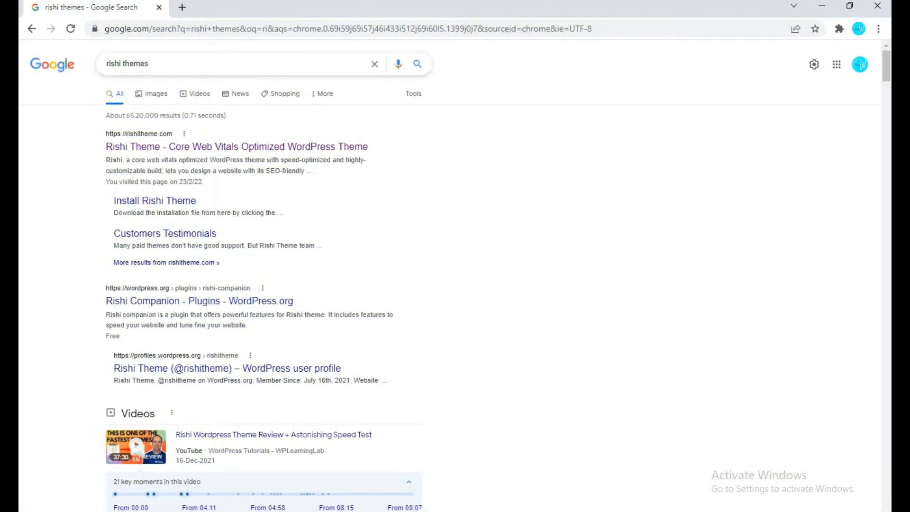
Open the Rishi Theme website from the search results and search Google for its headline phrase "Core Vital Optimized" in a new tab.
{"action": "left_click", "coordinate": [236, 147]}
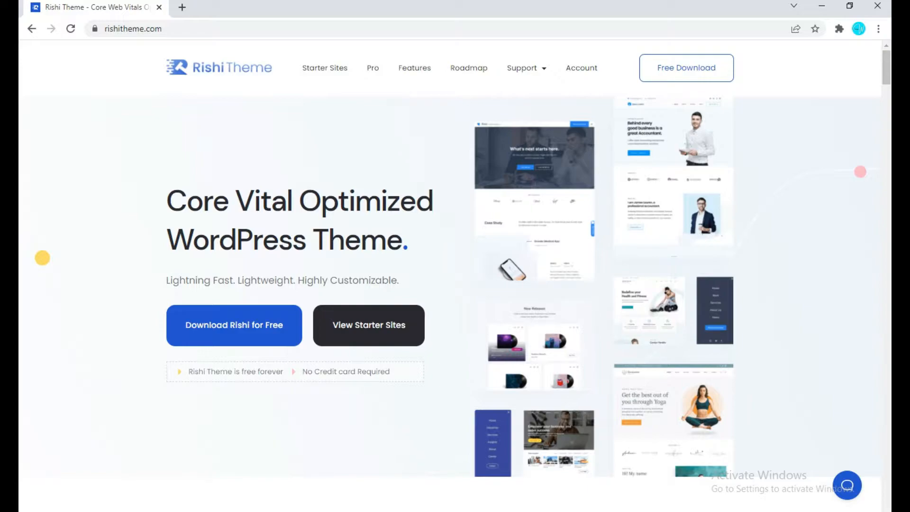
{"action": "left_click_drag", "start_coordinate": [167, 201], "coordinate": [433, 201]}
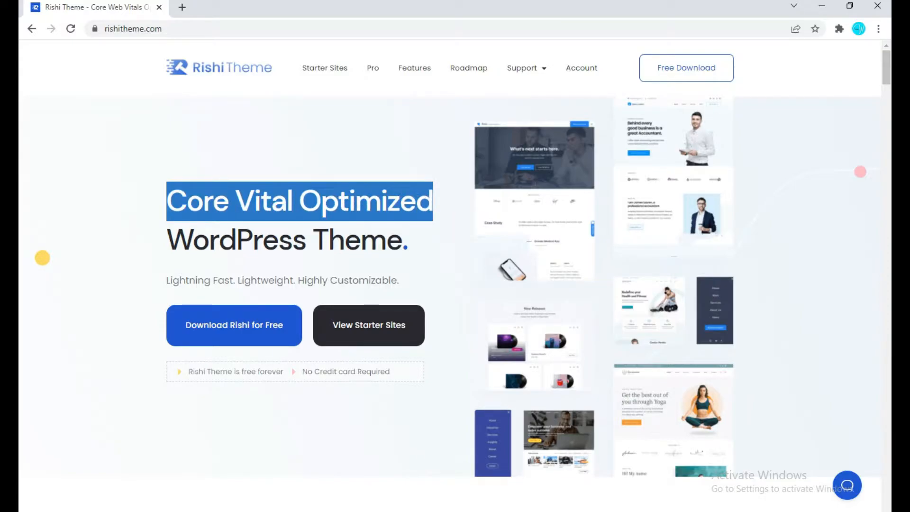
{"action": "key", "text": "ctrl+c"}
{"action": "key", "text": "ctrl+t"}
{"action": "key", "text": "ctrl+v"}
{"action": "key", "text": "Return"}
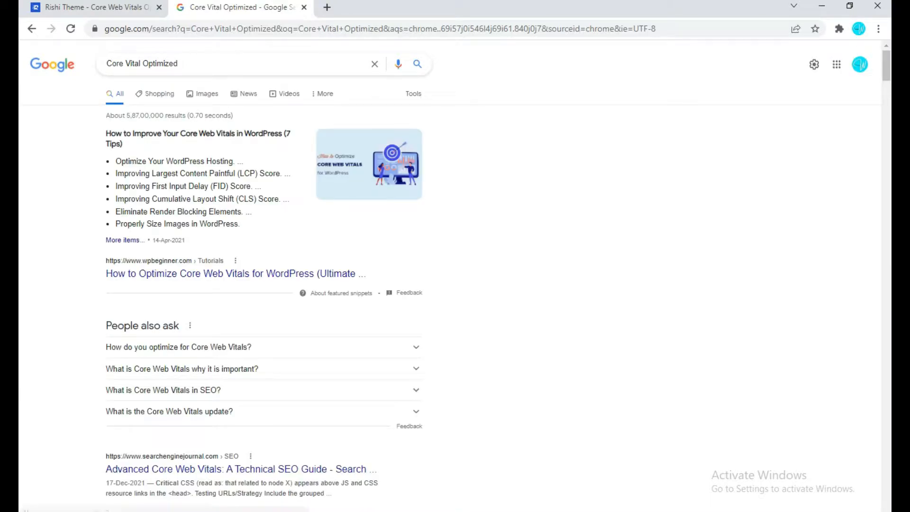
Review the Core Web Vitals improvement tips in the featured snippet, then close the search and return to the Rishi Theme homepage.
{"action": "left_click_drag", "start_coordinate": [115, 161], "coordinate": [185, 241]}
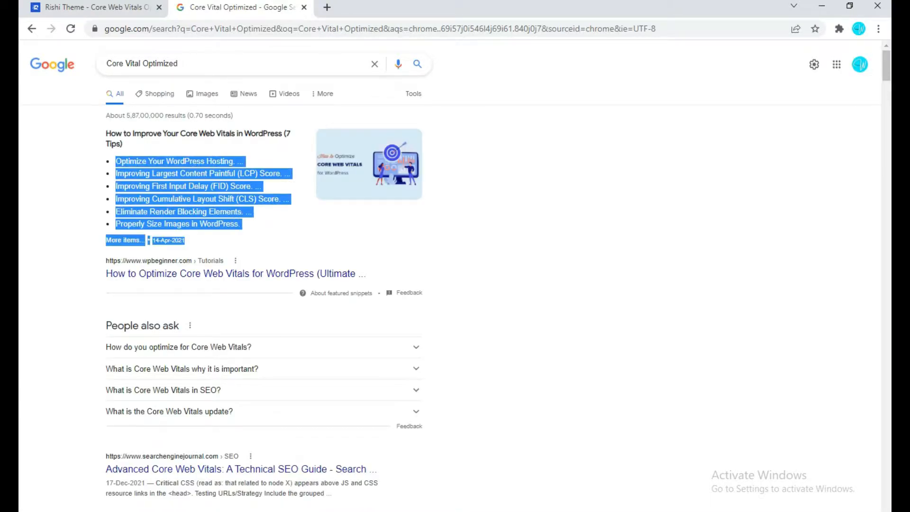
{"action": "left_click", "coordinate": [256, 240]}
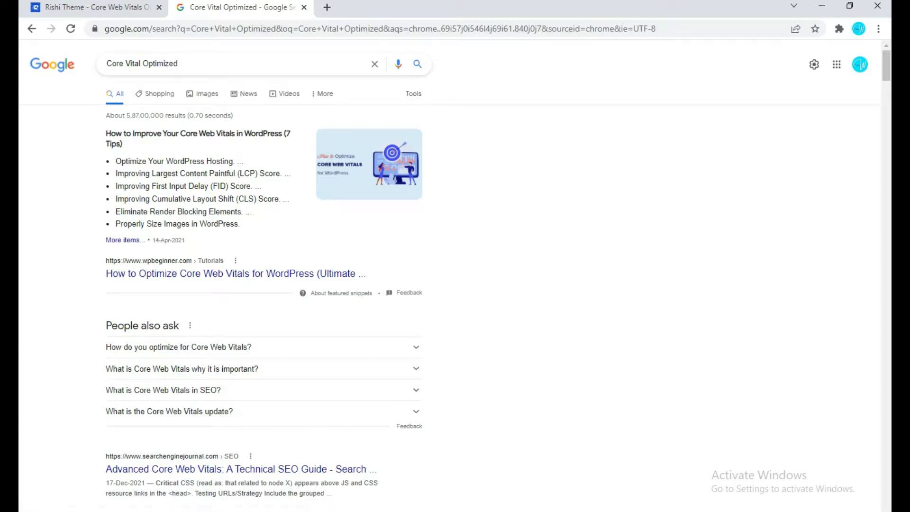
{"action": "left_click", "coordinate": [304, 8]}
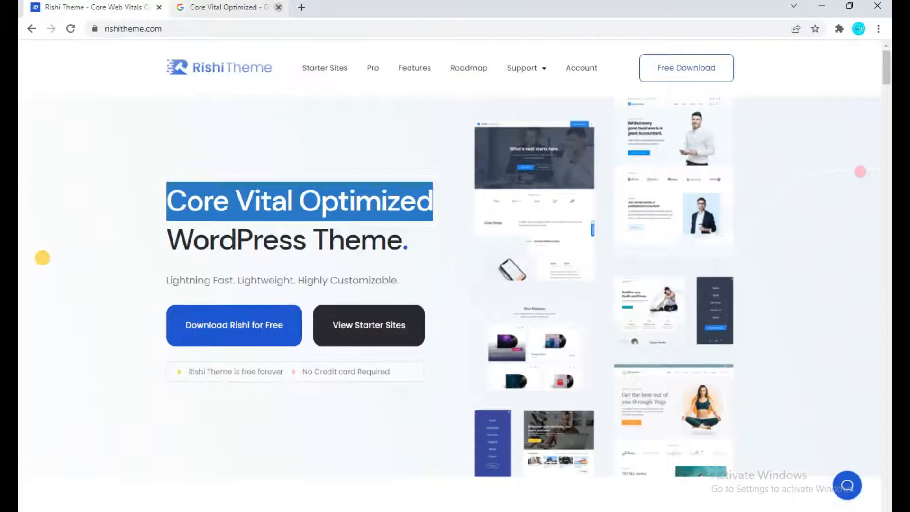
{"action": "left_click", "coordinate": [299, 201]}
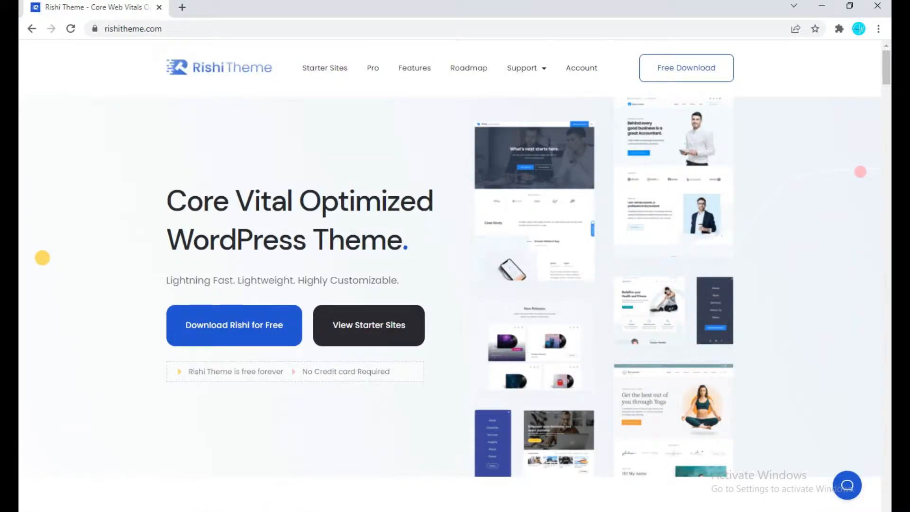
{"action": "scroll", "coordinate": [455, 275], "scroll_direction": "down", "scroll_amount": 1}
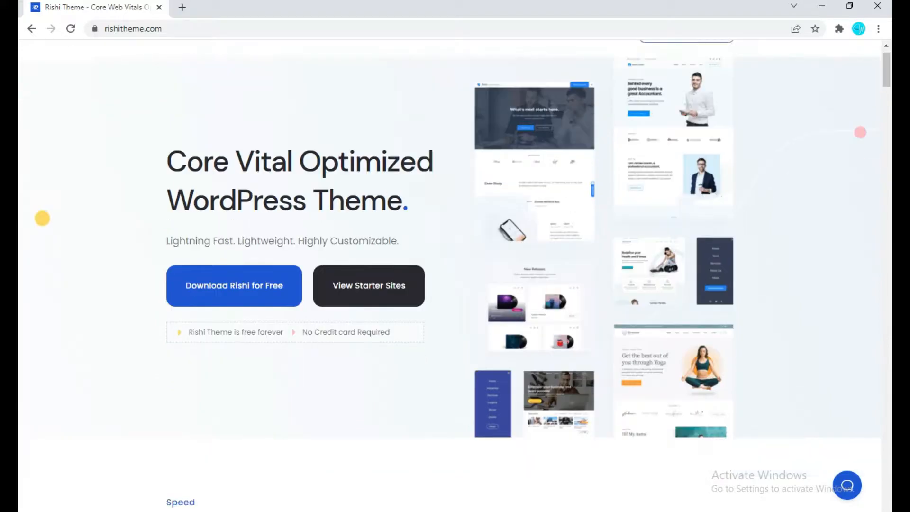
{"action": "scroll", "coordinate": [456, 275], "scroll_direction": "up", "scroll_amount": 1}
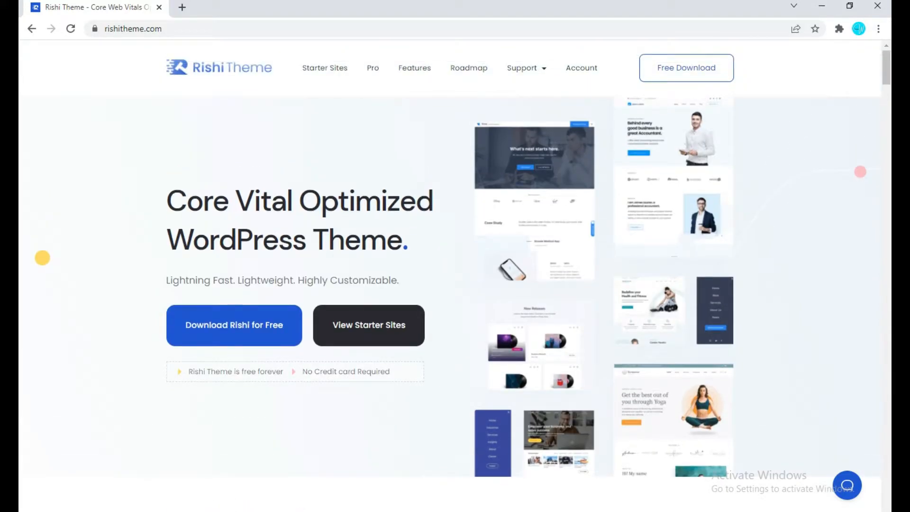
View the Rishi Pro pricing plans in a separate tab and return to the theme's homepage.
{"action": "right_click", "coordinate": [373, 68]}
{"action": "left_click", "coordinate": [407, 75]}
{"action": "left_click", "coordinate": [232, 7]}
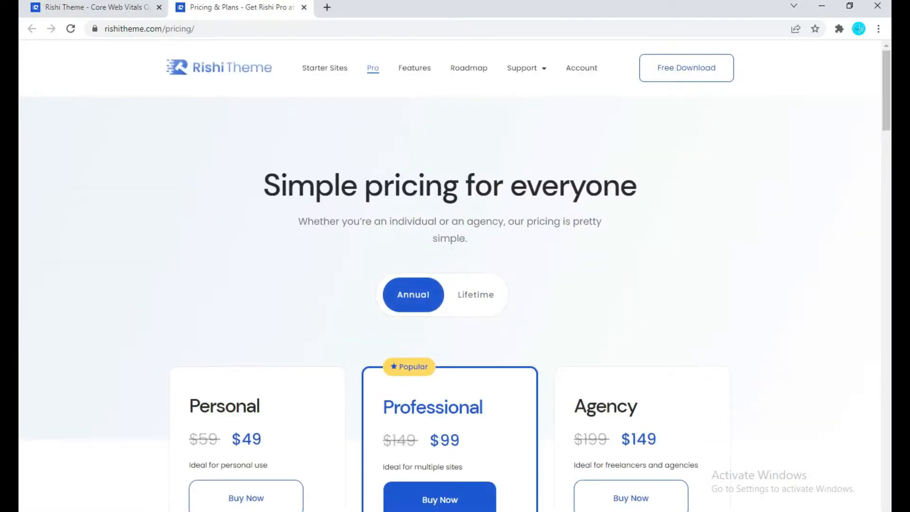
{"action": "scroll", "coordinate": [450, 276], "scroll_direction": "down", "scroll_amount": 1}
{"action": "left_click", "coordinate": [127, 8]}
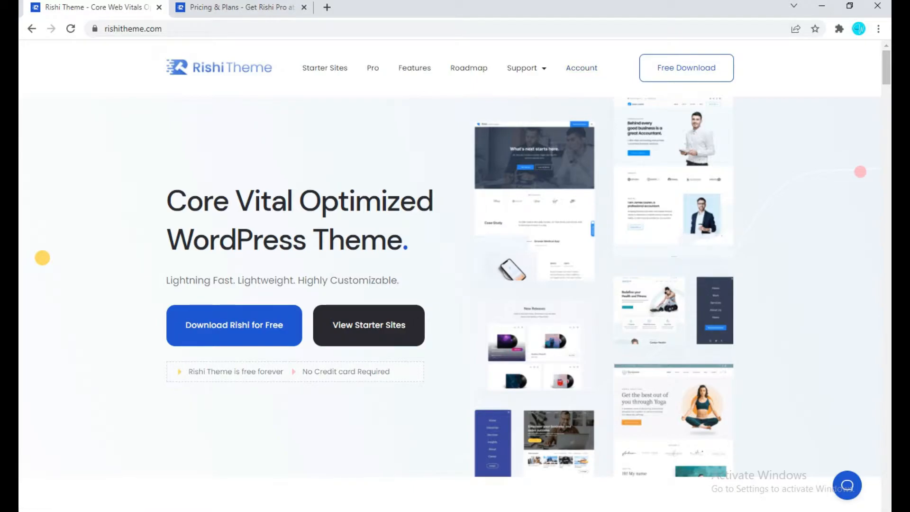
Examine the speed results, plugin integrations and pre-built starter templates presented on the Rishi Theme homepage.
{"action": "scroll", "coordinate": [455, 275], "scroll_direction": "down", "scroll_amount": 10}
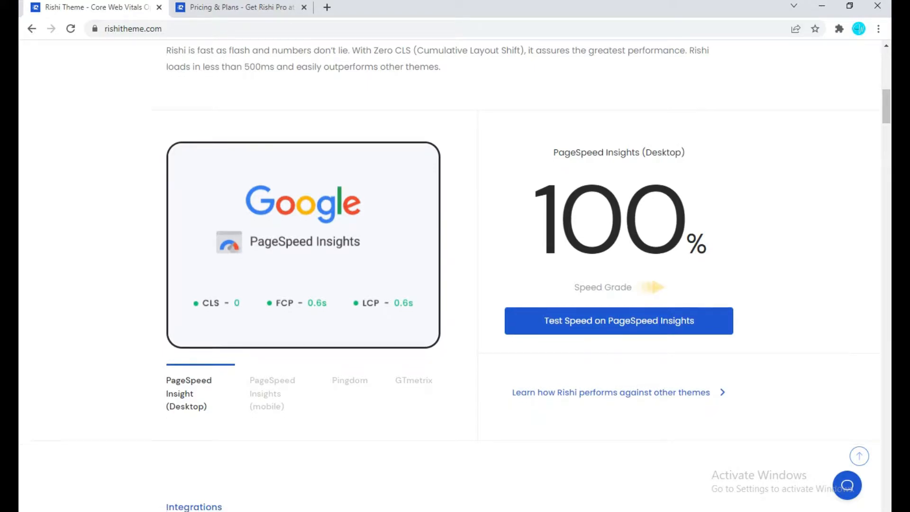
{"action": "scroll", "coordinate": [455, 275], "scroll_direction": "down", "scroll_amount": 5}
{"action": "scroll", "coordinate": [455, 275], "scroll_direction": "up", "scroll_amount": 5}
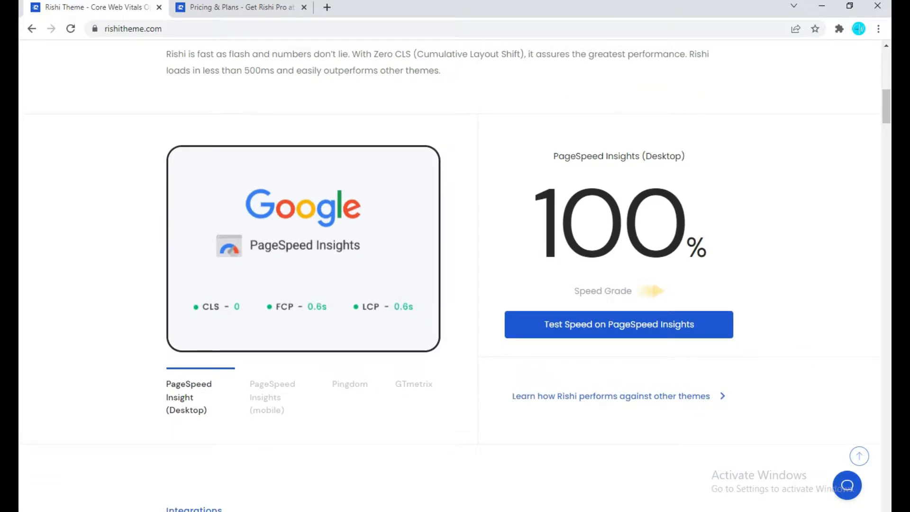
{"action": "scroll", "coordinate": [455, 275], "scroll_direction": "down", "scroll_amount": 4}
{"action": "scroll", "coordinate": [455, 275], "scroll_direction": "down", "scroll_amount": 4}
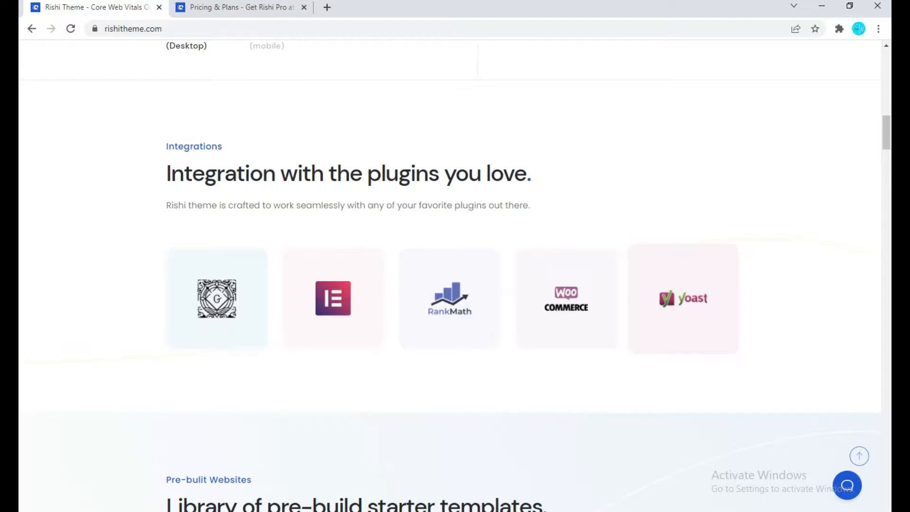
{"action": "scroll", "coordinate": [30, 229], "scroll_direction": "down", "scroll_amount": 12}
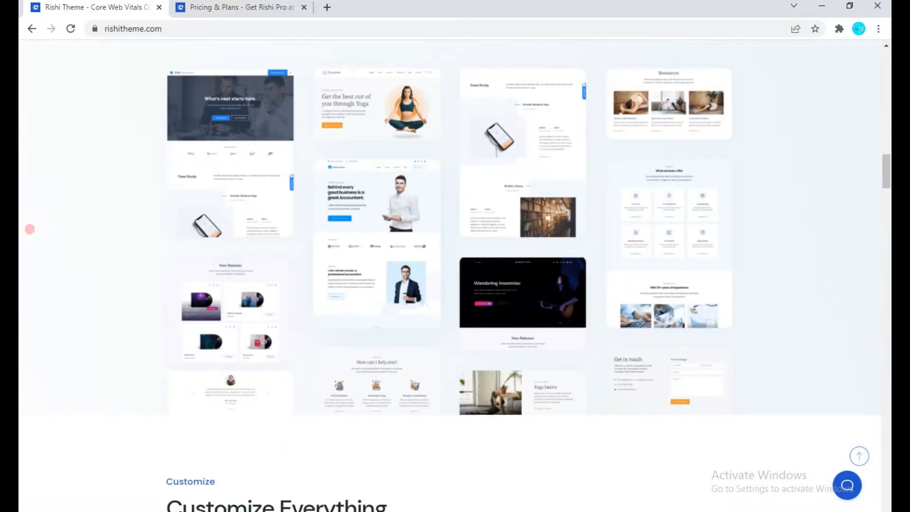
{"action": "scroll", "coordinate": [30, 229], "scroll_direction": "up", "scroll_amount": 1}
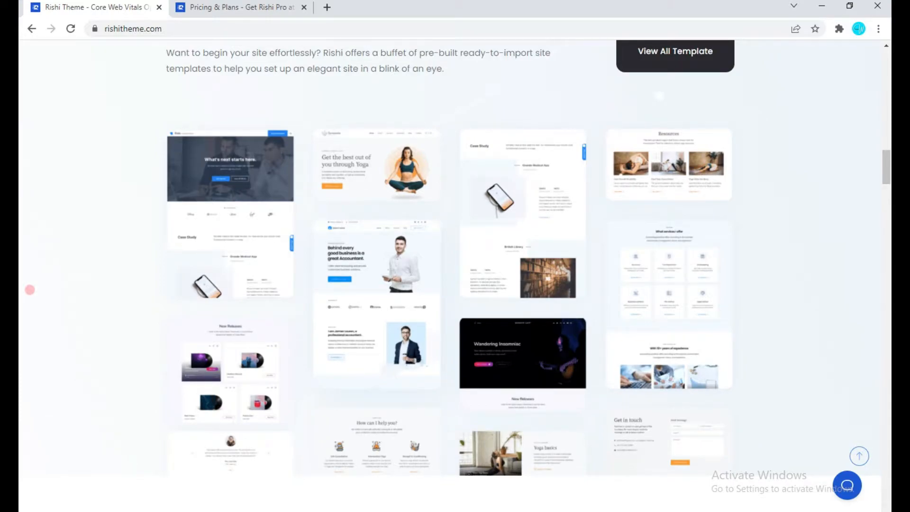
View the Hostinger web hosting offer at hostinger.com/b in a new tab and close it.
{"action": "key", "text": "ctrl+t"}
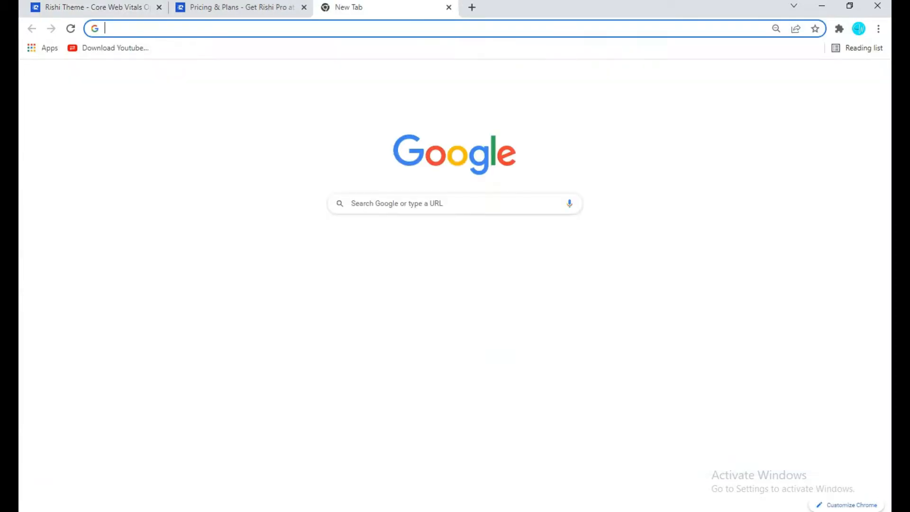
{"action": "type", "text": "ho"}
{"action": "key", "text": "Return"}
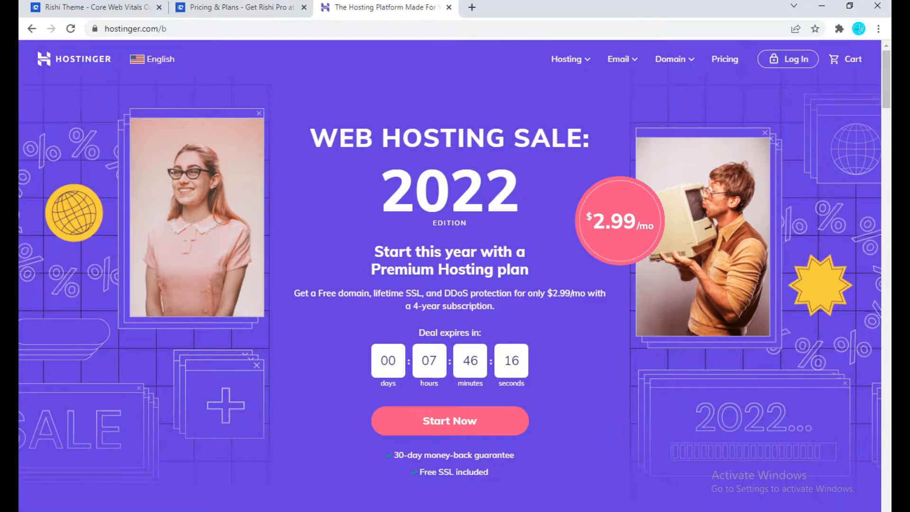
{"action": "key", "text": "ctrl+w"}
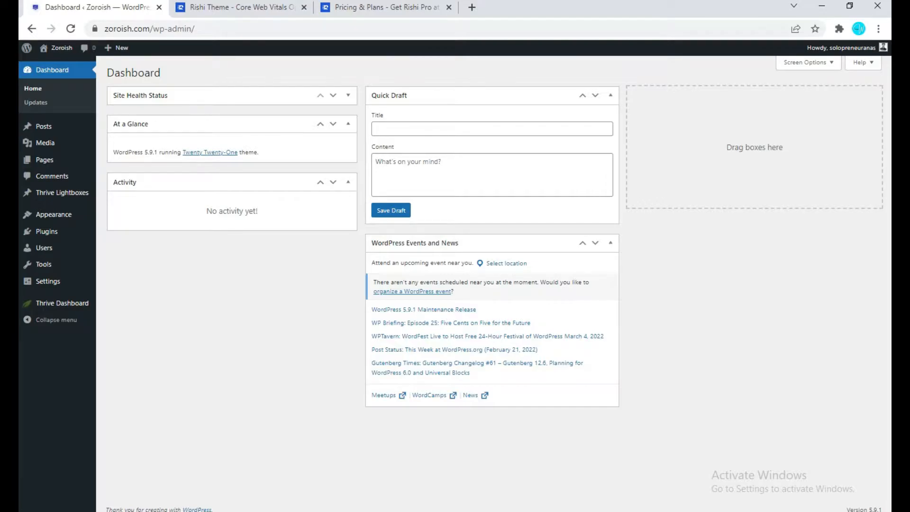
Return to the Rishi Theme homepage and open the form for downloading the theme for free.
{"action": "left_click", "coordinate": [249, 7]}
{"action": "scroll", "coordinate": [455, 275], "scroll_direction": "up", "scroll_amount": 15}
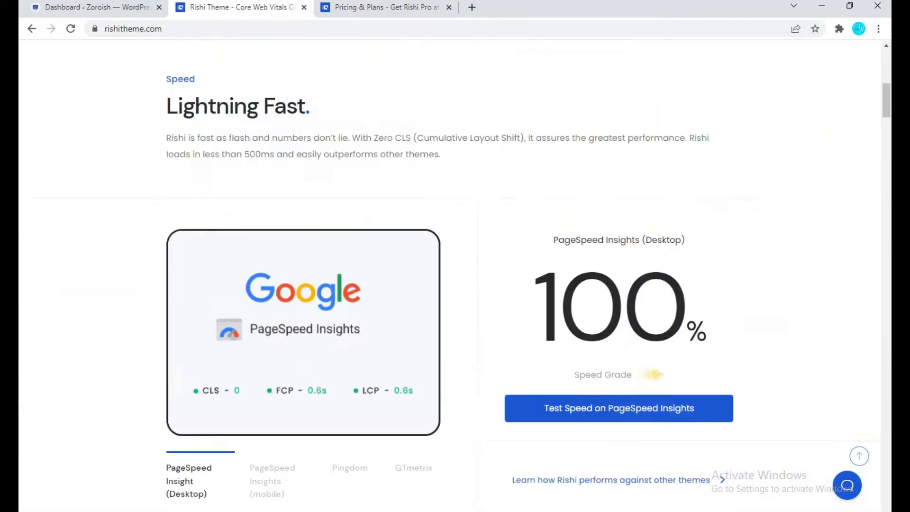
{"action": "scroll", "coordinate": [455, 275], "scroll_direction": "up", "scroll_amount": 10}
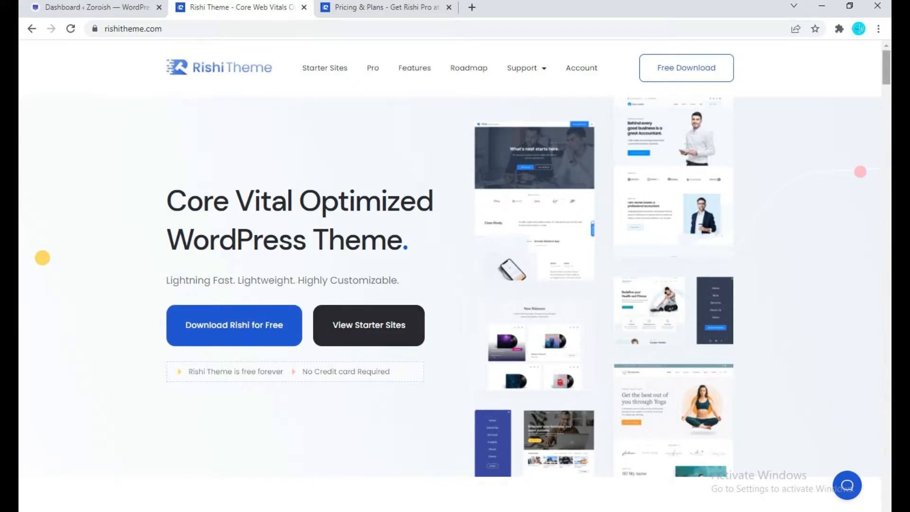
{"action": "scroll", "coordinate": [455, 274], "scroll_direction": "down", "scroll_amount": 20}
{"action": "left_click_drag", "start_coordinate": [887, 219], "coordinate": [887, 68]}
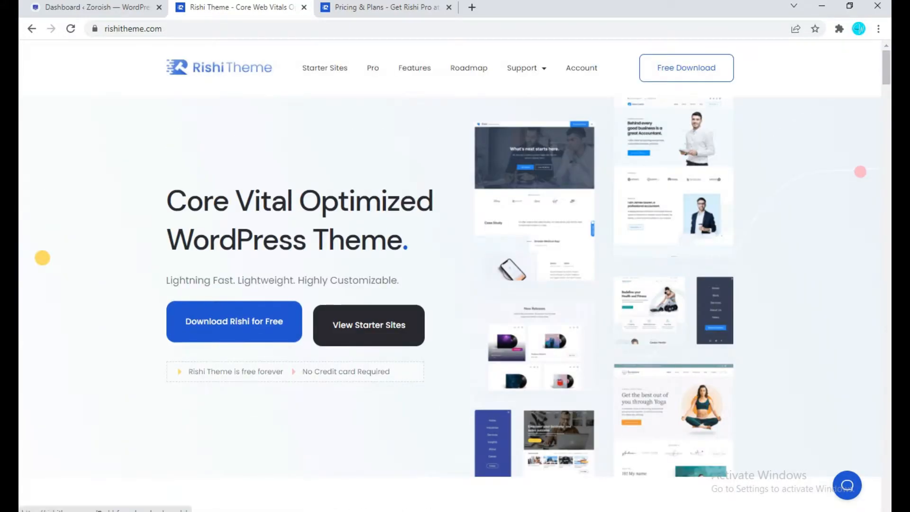
{"action": "left_click", "coordinate": [234, 325]}
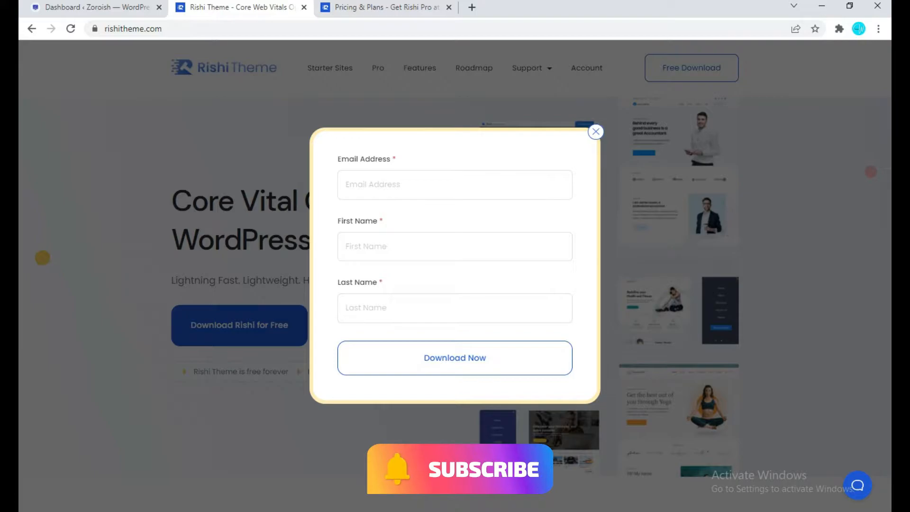
Switch to the WordPress admin, upload rishi_1.1.1.zip as a new theme, and install and activate it.
{"action": "left_click", "coordinate": [97, 8]}
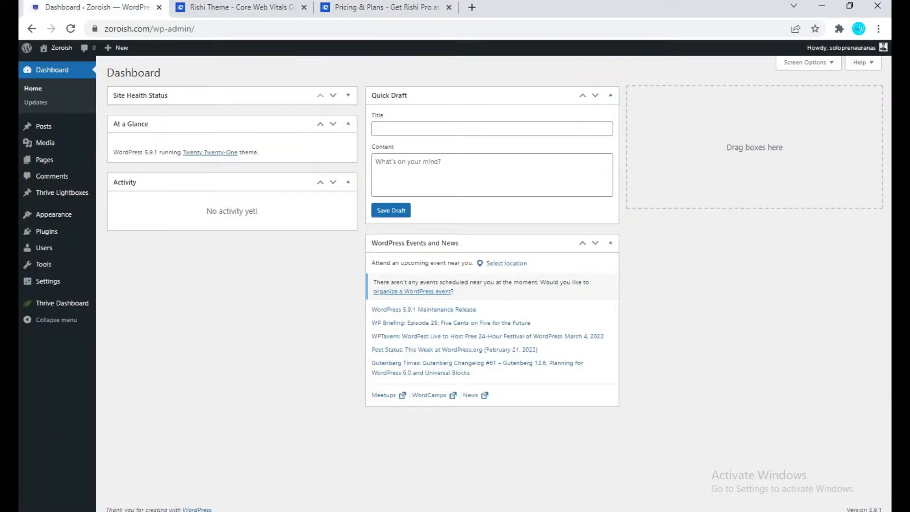
{"action": "mouse_move", "coordinate": [53, 214]}
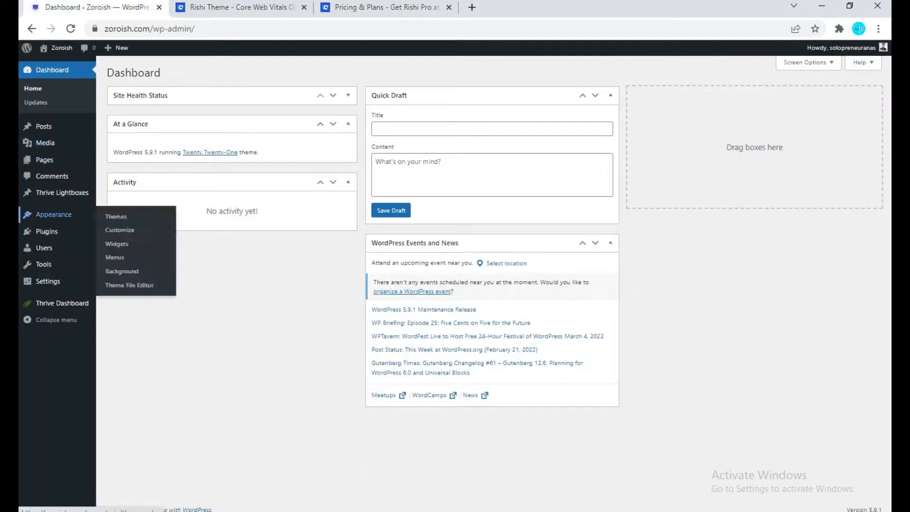
{"action": "left_click", "coordinate": [116, 217]}
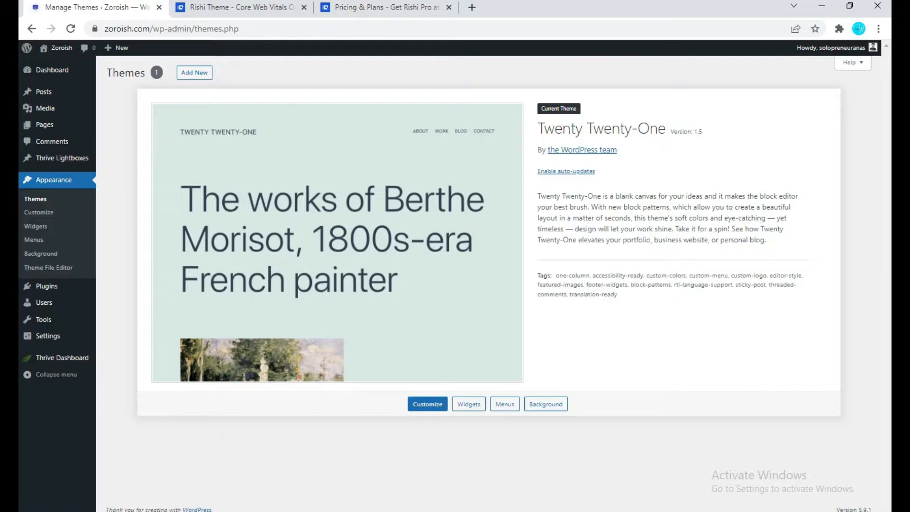
{"action": "left_click", "coordinate": [194, 72]}
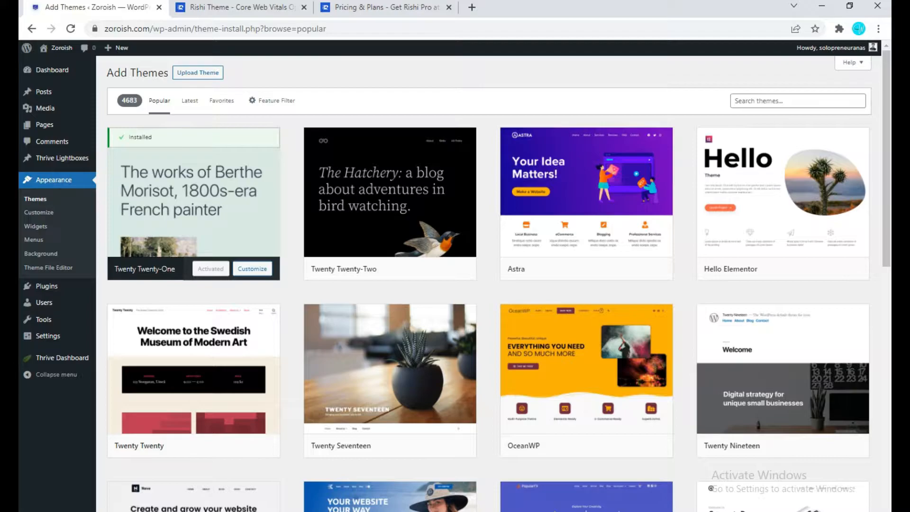
{"action": "left_click", "coordinate": [196, 72]}
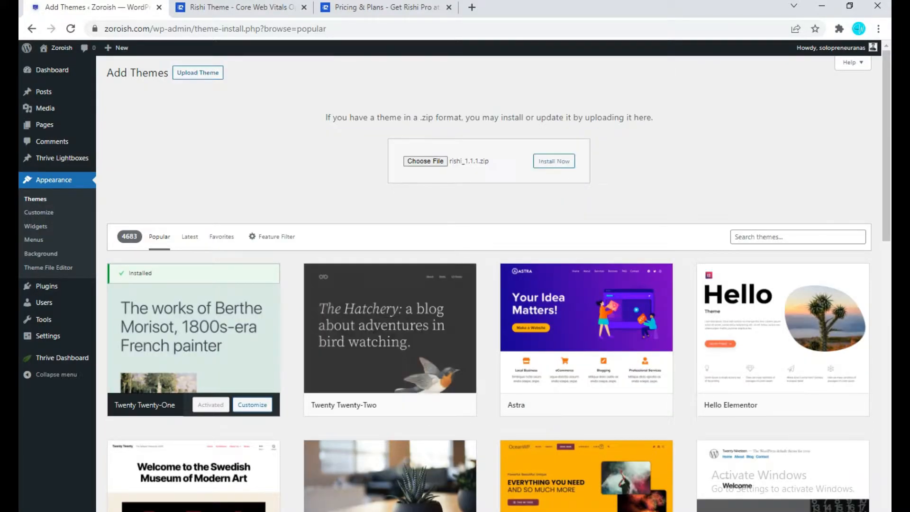
{"action": "left_click", "coordinate": [554, 162]}
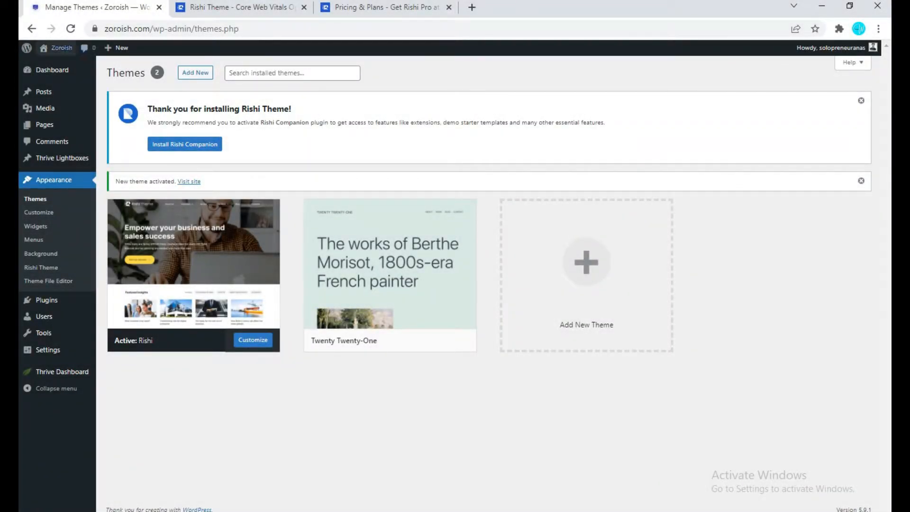
Check the Zoroish site's front page with the Rishi theme in a new tab, then close it.
{"action": "right_click", "coordinate": [52, 63]}
{"action": "left_click", "coordinate": [81, 71]}
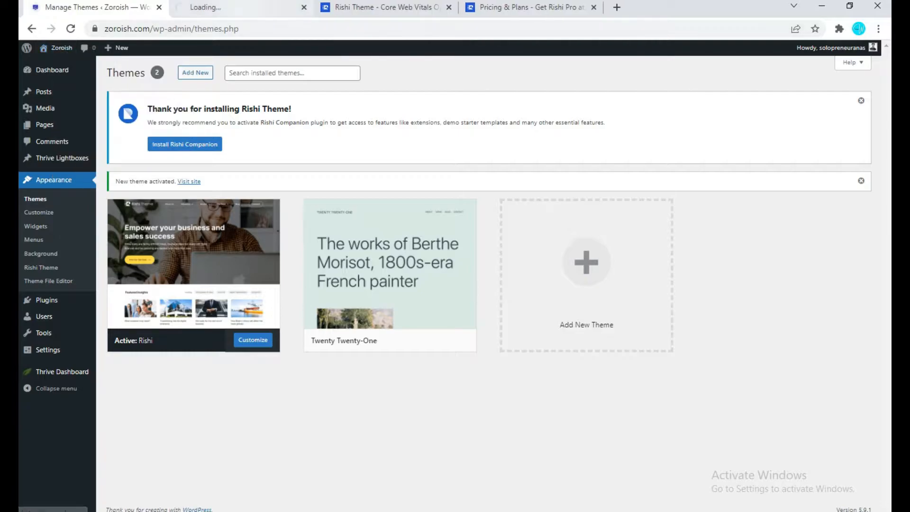
{"action": "left_click", "coordinate": [237, 8]}
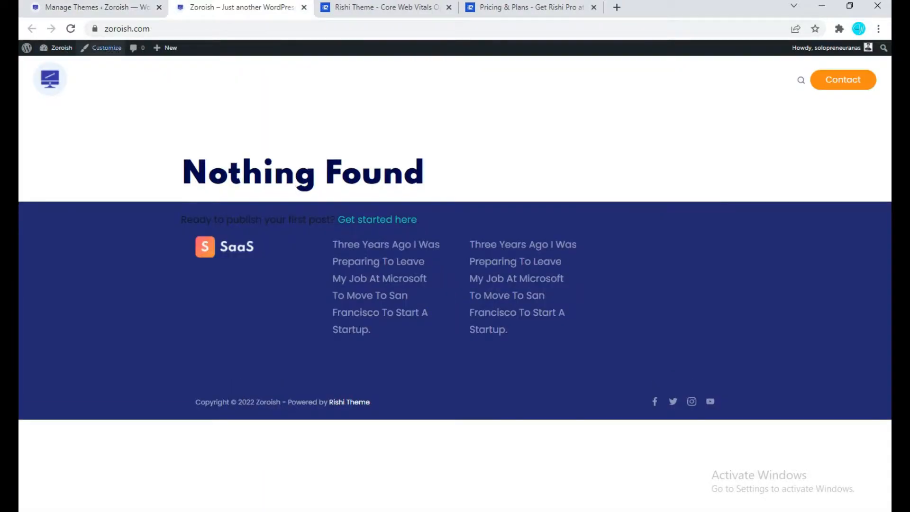
{"action": "left_click", "coordinate": [303, 8]}
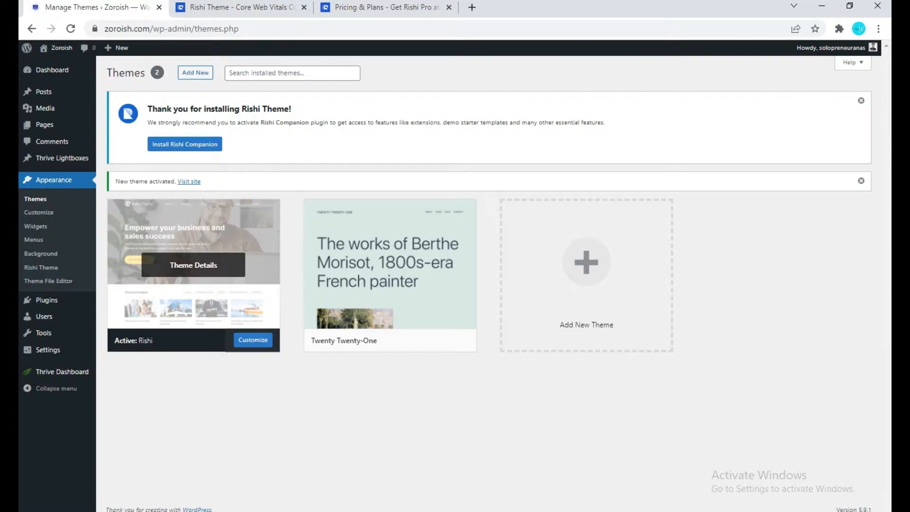
Open the Rishi Theme dashboard from the active theme's details and look through its Customizer options.
{"action": "left_click", "coordinate": [193, 265]}
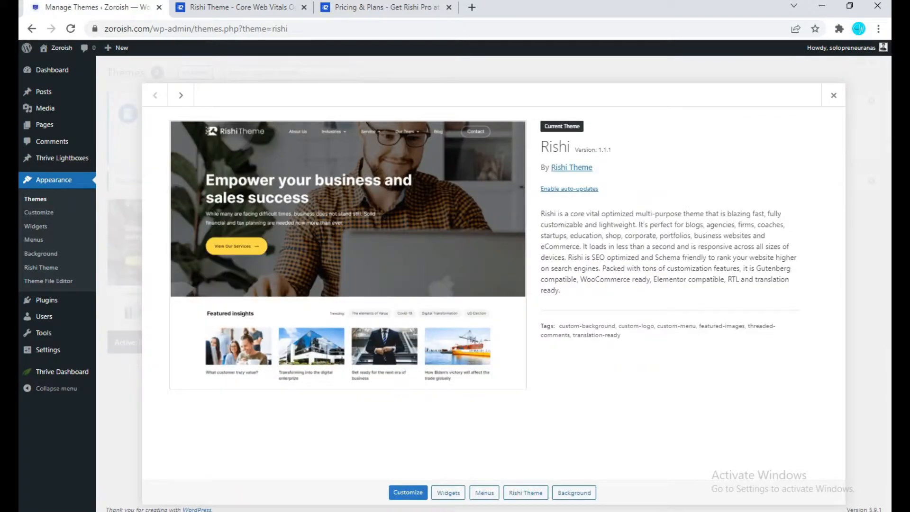
{"action": "left_click", "coordinate": [526, 492]}
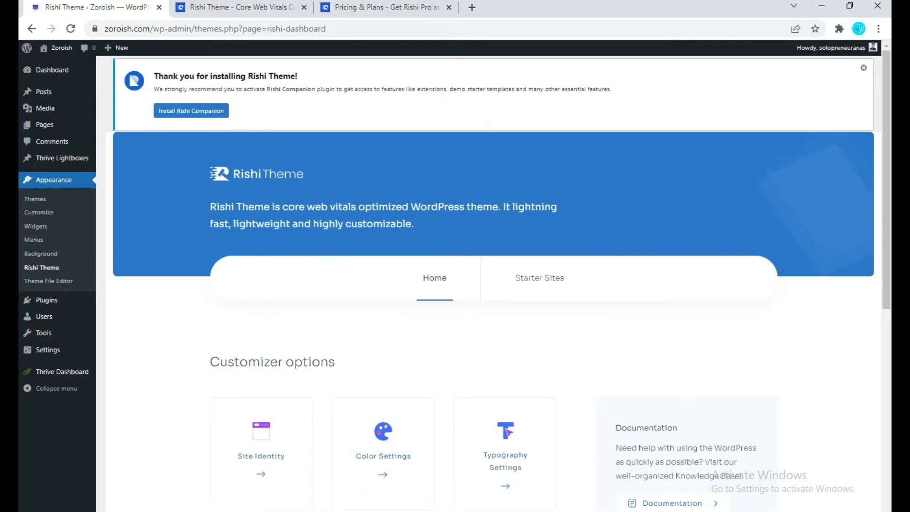
{"action": "scroll", "coordinate": [493, 285], "scroll_direction": "down", "scroll_amount": 8}
{"action": "scroll", "coordinate": [493, 285], "scroll_direction": "up", "scroll_amount": 8}
{"action": "scroll", "coordinate": [493, 285], "scroll_direction": "down", "scroll_amount": 4}
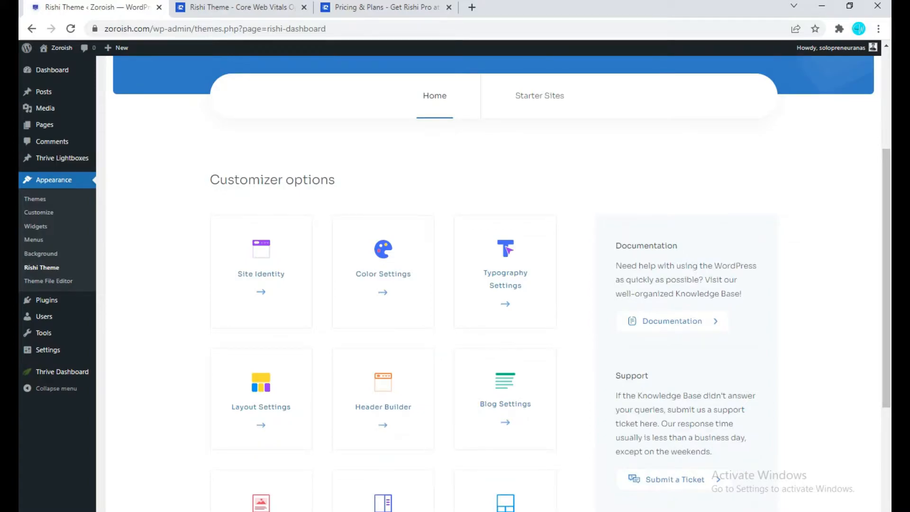
Open the Starter Sites section of the Rishi Theme dashboard and install the Rishi Starter Templates.
{"action": "scroll", "coordinate": [383, 292], "scroll_direction": "down", "scroll_amount": 3}
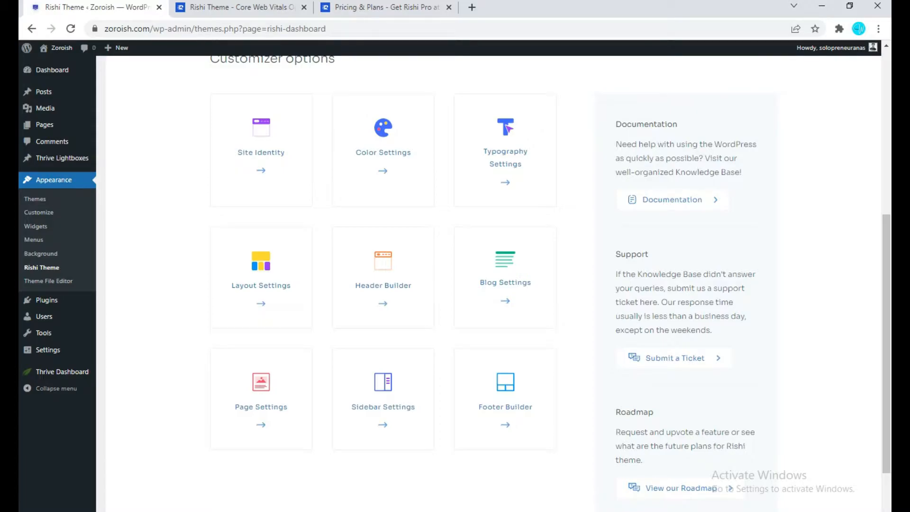
{"action": "scroll", "coordinate": [545, 216], "scroll_direction": "up", "scroll_amount": 5}
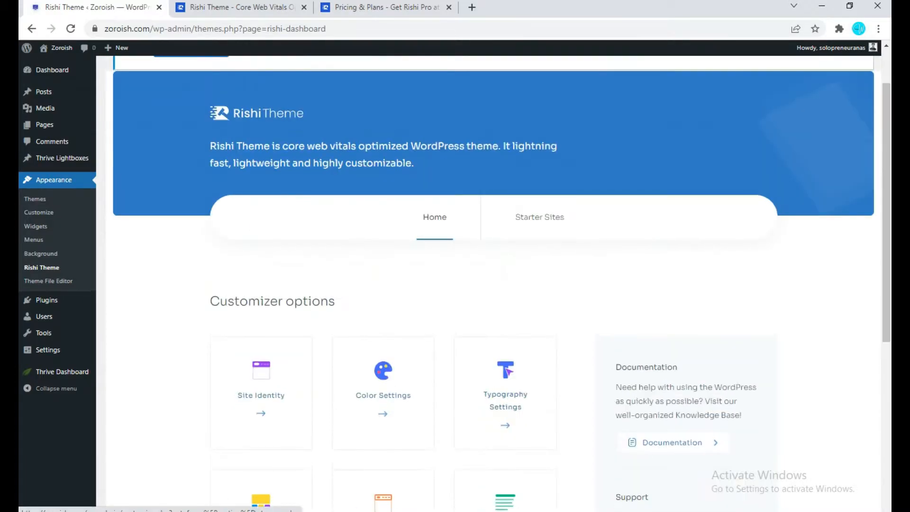
{"action": "left_click", "coordinate": [546, 216]}
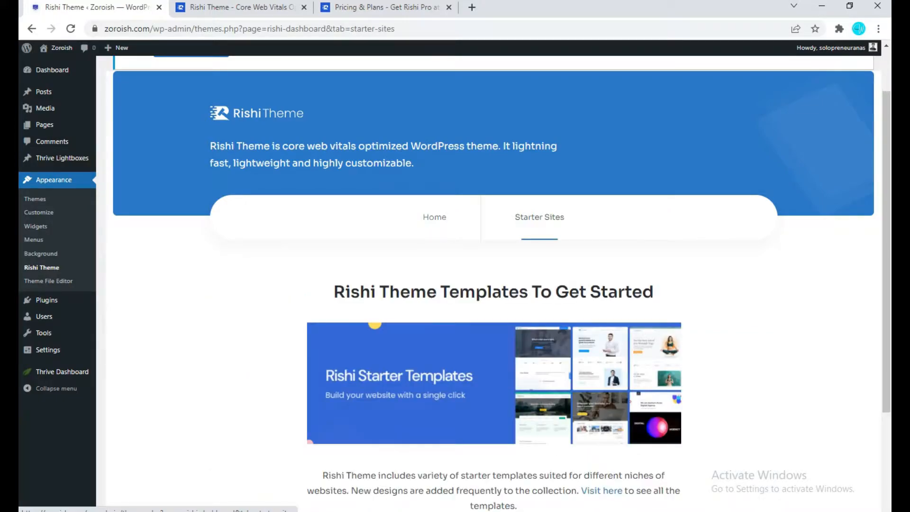
{"action": "scroll", "coordinate": [498, 284], "scroll_direction": "down", "scroll_amount": 3}
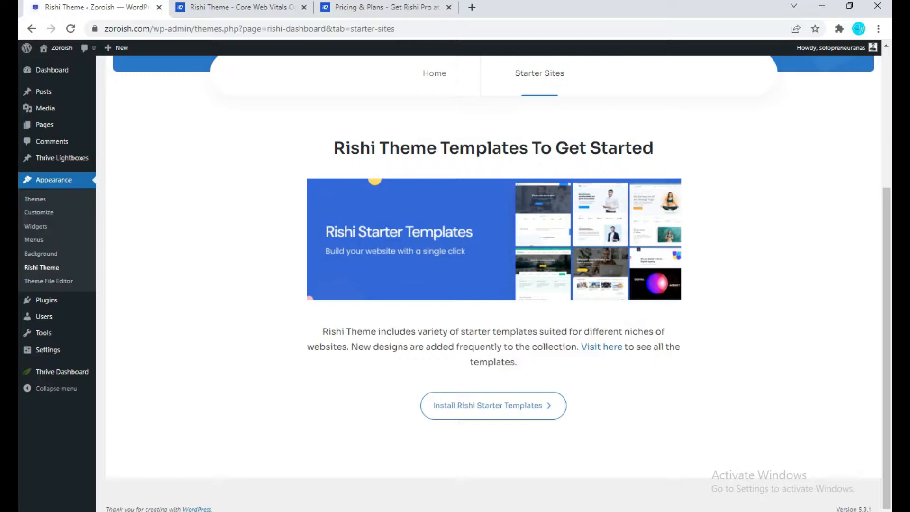
{"action": "left_click", "coordinate": [543, 406]}
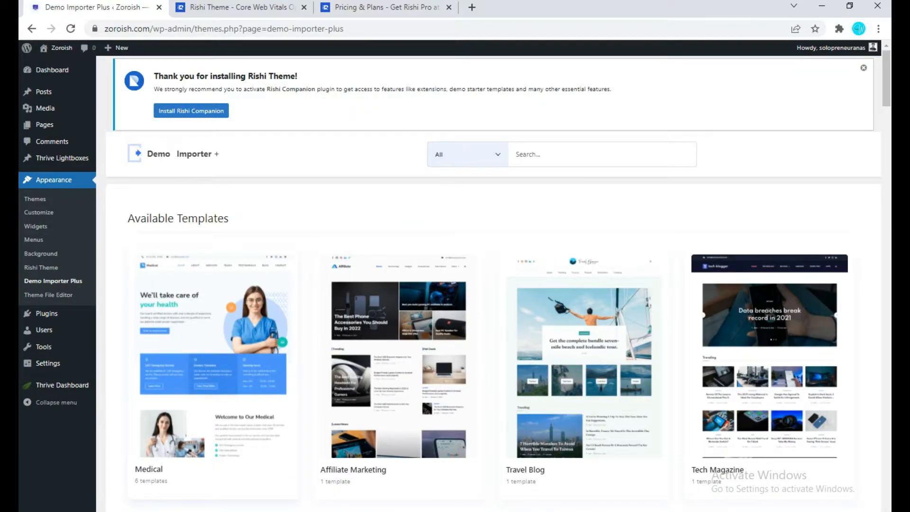
Browse the available demo templates and open the preview of the Business template.
{"action": "scroll", "coordinate": [493, 284], "scroll_direction": "down", "scroll_amount": 4}
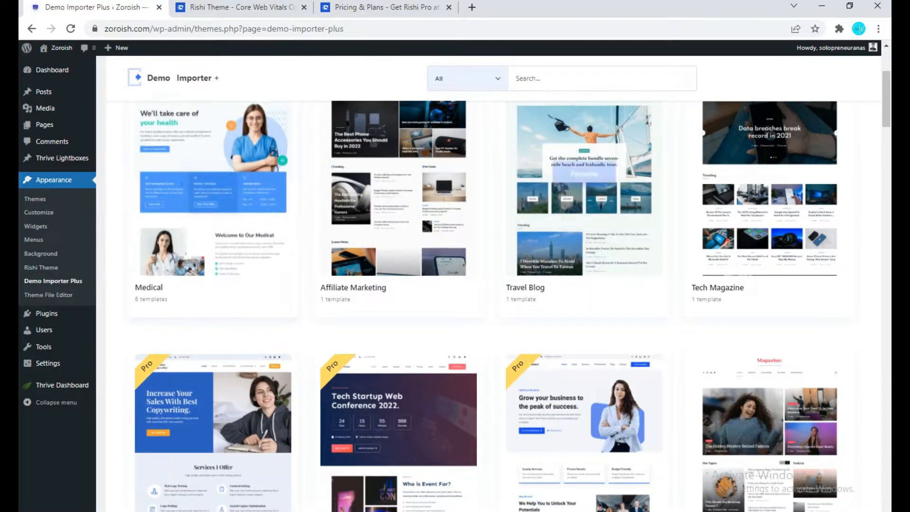
{"action": "scroll", "coordinate": [493, 285], "scroll_direction": "down", "scroll_amount": 4}
{"action": "scroll", "coordinate": [213, 237], "scroll_direction": "down", "scroll_amount": 2}
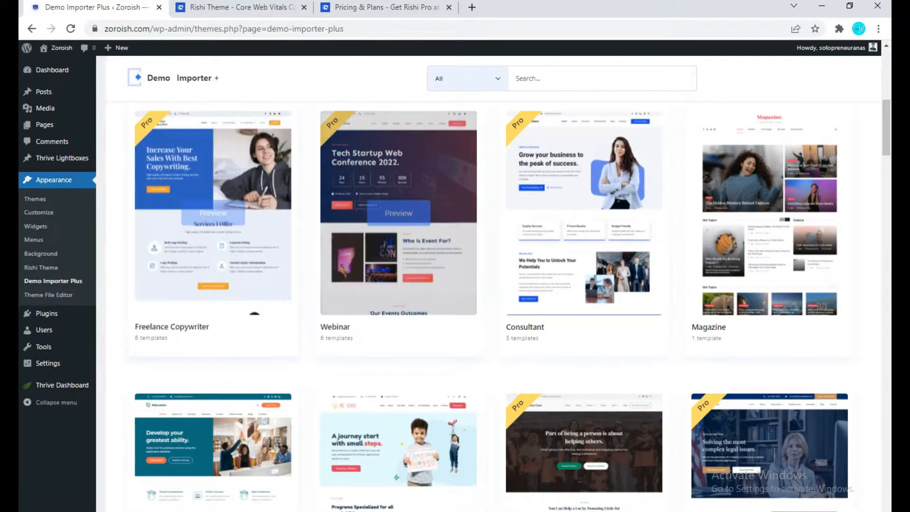
{"action": "scroll", "coordinate": [214, 237], "scroll_direction": "down", "scroll_amount": 1}
{"action": "scroll", "coordinate": [399, 332], "scroll_direction": "down", "scroll_amount": 6}
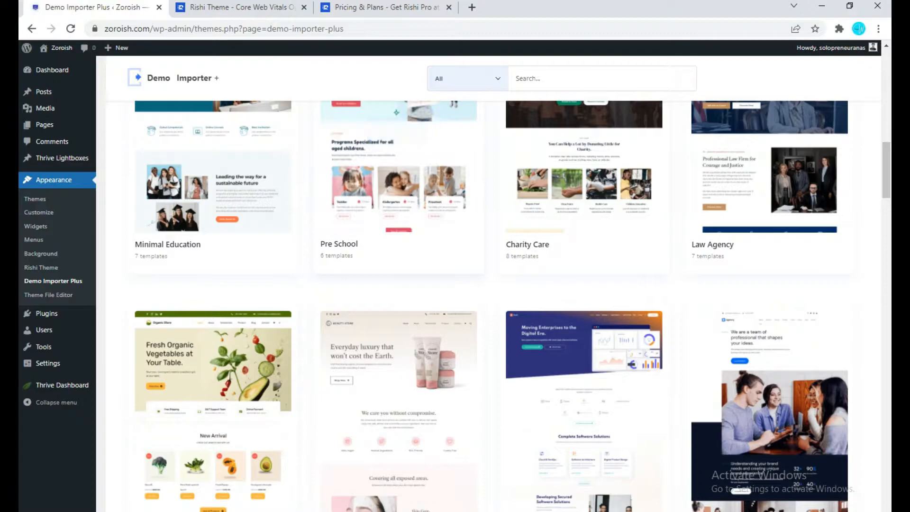
{"action": "scroll", "coordinate": [399, 332], "scroll_direction": "down", "scroll_amount": 4}
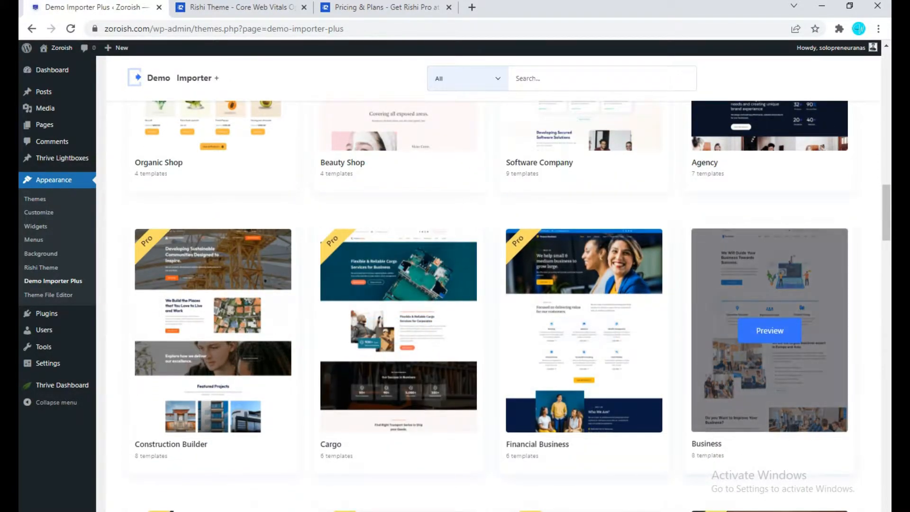
{"action": "left_click", "coordinate": [770, 330]}
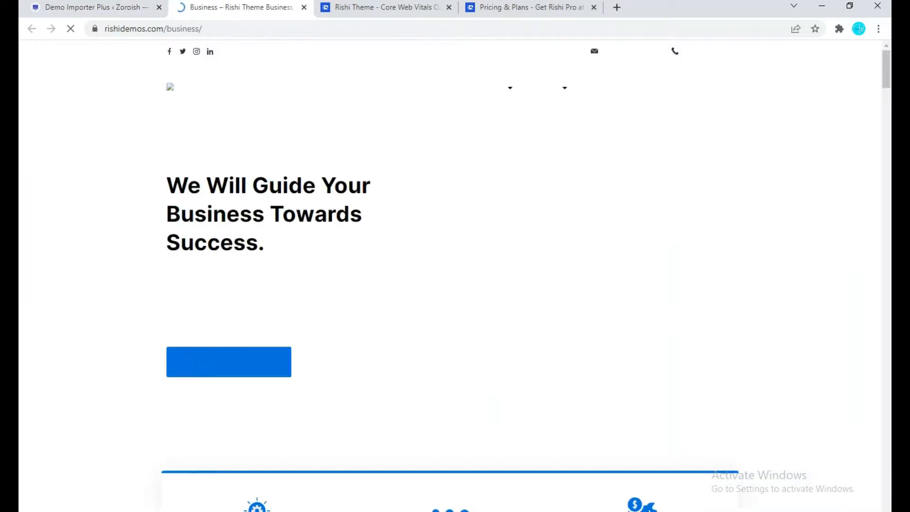
Look through the Business demo's home page and close it to return to the template list.
{"action": "scroll", "coordinate": [455, 285], "scroll_direction": "down", "scroll_amount": 10}
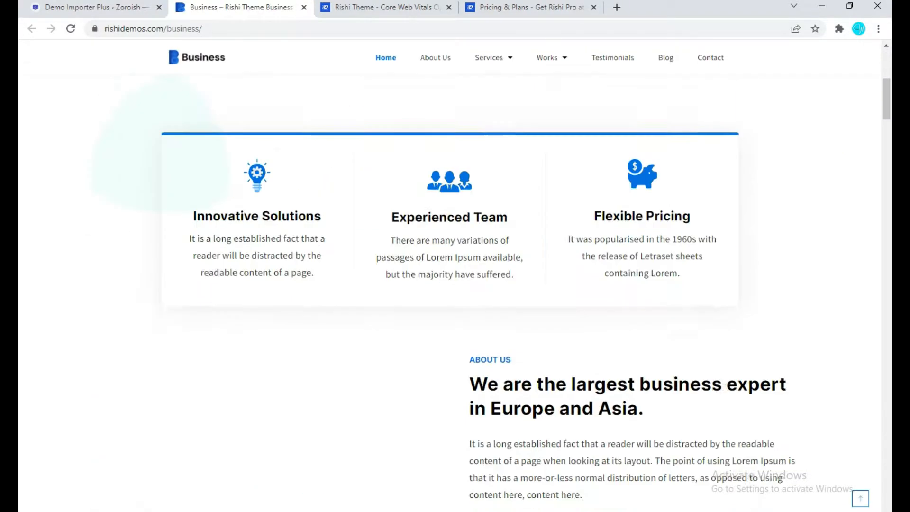
{"action": "scroll", "coordinate": [455, 285], "scroll_direction": "down", "scroll_amount": 5}
{"action": "scroll", "coordinate": [455, 285], "scroll_direction": "down", "scroll_amount": 14}
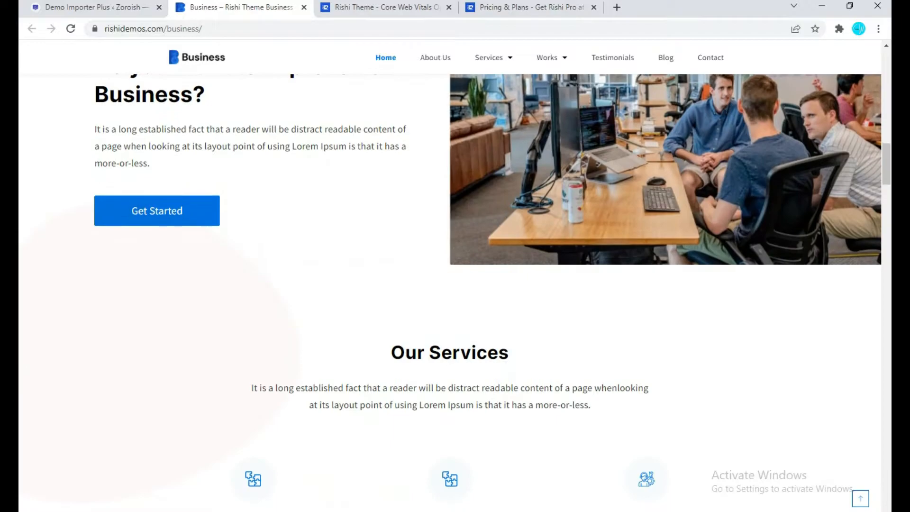
{"action": "scroll", "coordinate": [456, 285], "scroll_direction": "down", "scroll_amount": 20}
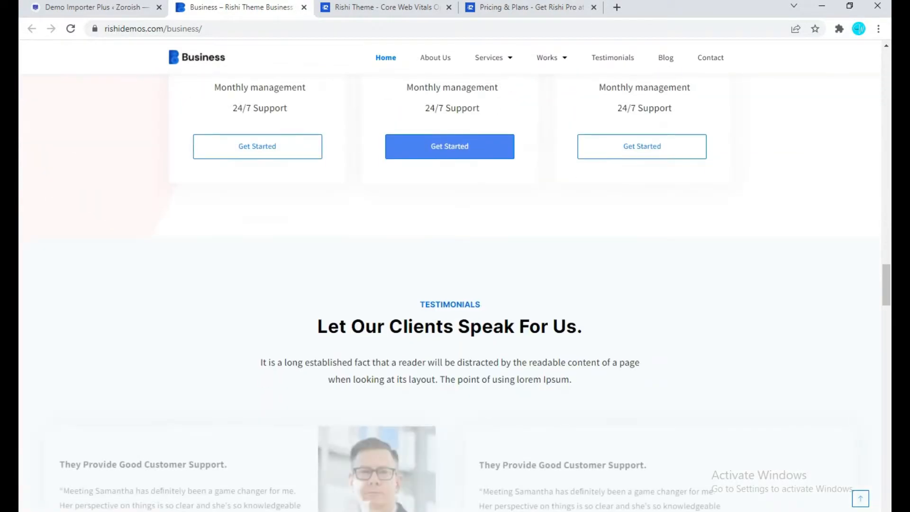
{"action": "scroll", "coordinate": [455, 284], "scroll_direction": "up", "scroll_amount": 20}
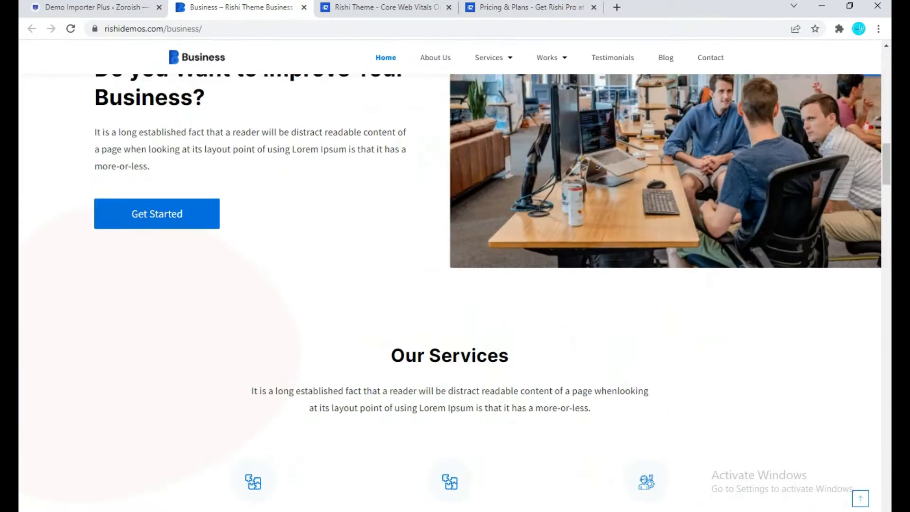
{"action": "scroll", "coordinate": [455, 285], "scroll_direction": "up", "scroll_amount": 3}
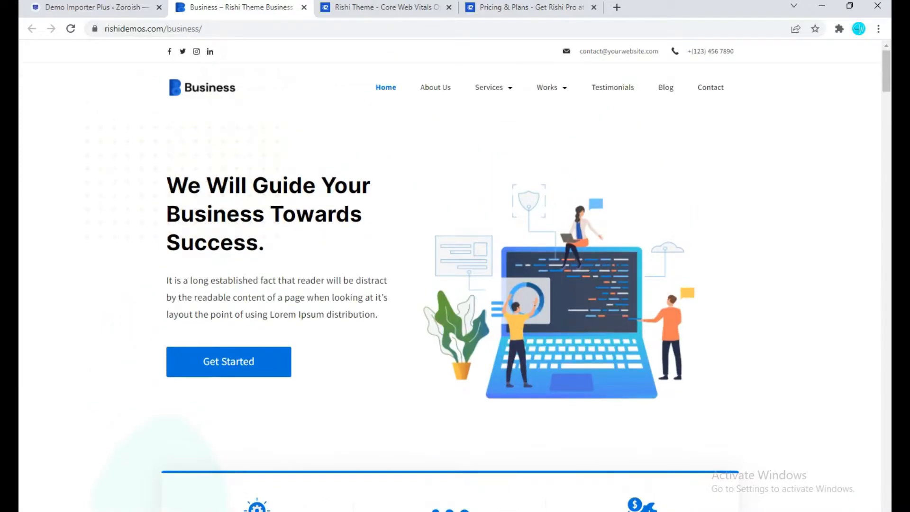
{"action": "left_click", "coordinate": [304, 7]}
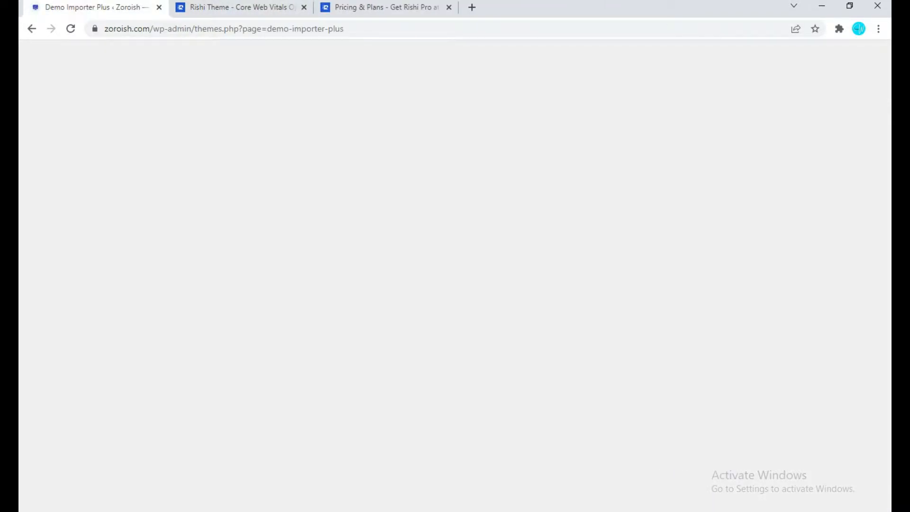
Go back through the template list and open the Software Company template's details.
{"action": "scroll", "coordinate": [584, 332], "scroll_direction": "up", "scroll_amount": 4}
{"action": "scroll", "coordinate": [759, 332], "scroll_direction": "up", "scroll_amount": 4}
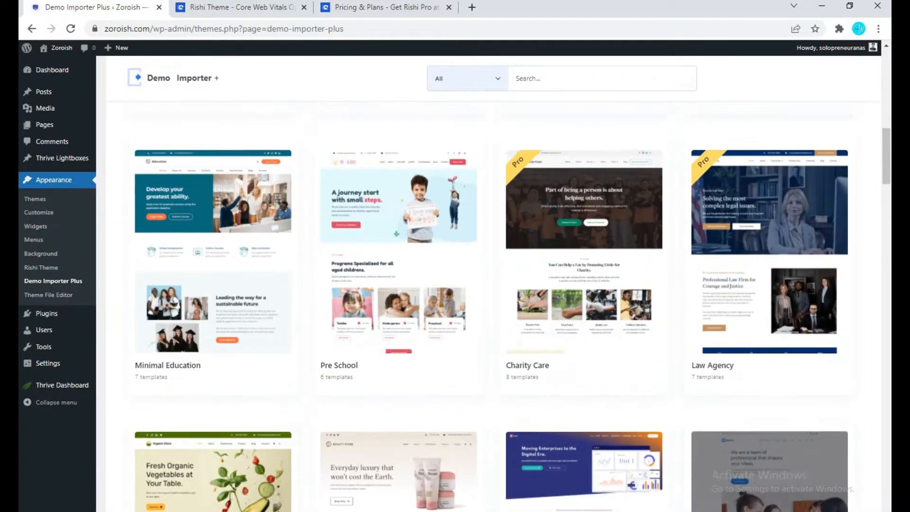
{"action": "scroll", "coordinate": [584, 350], "scroll_direction": "down", "scroll_amount": 4}
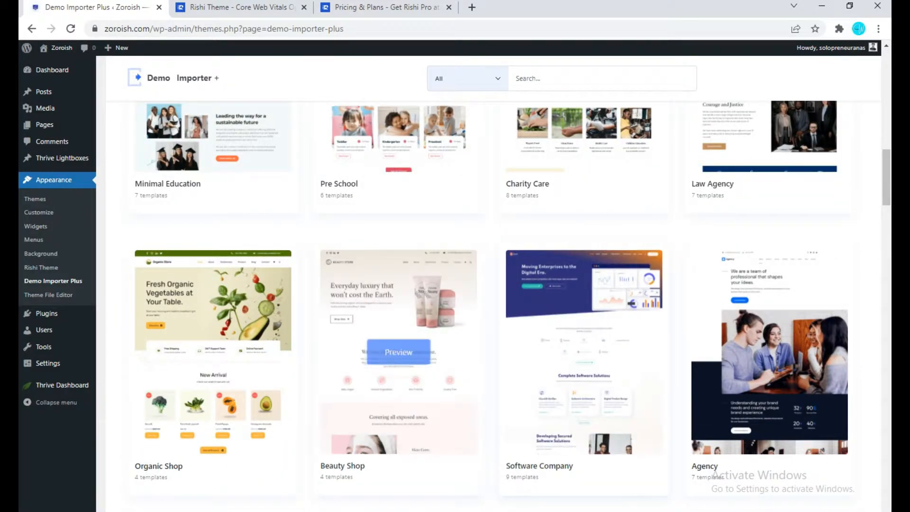
{"action": "left_click", "coordinate": [584, 352]}
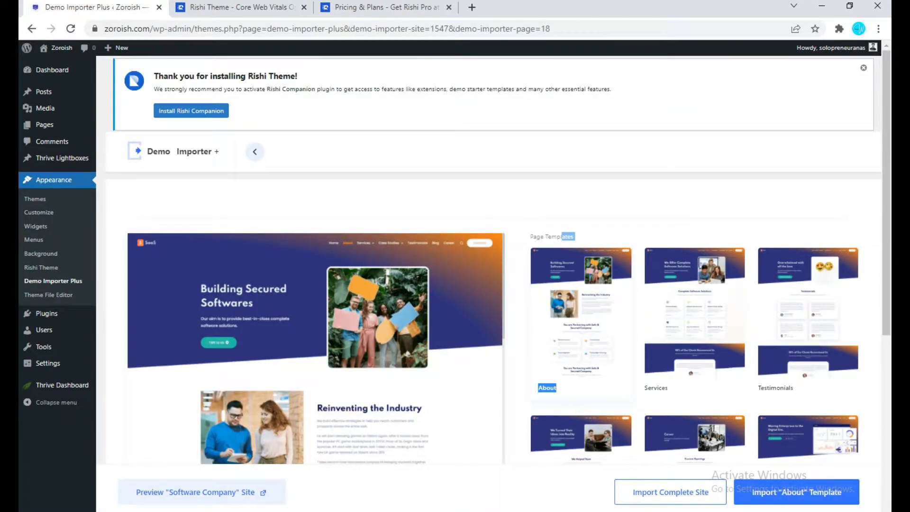
{"action": "left_click", "coordinate": [588, 213]}
Import the complete Software Company site with Delete Previously Imported Site enabled alongside the preselected import options.
{"action": "left_click", "coordinate": [671, 493]}
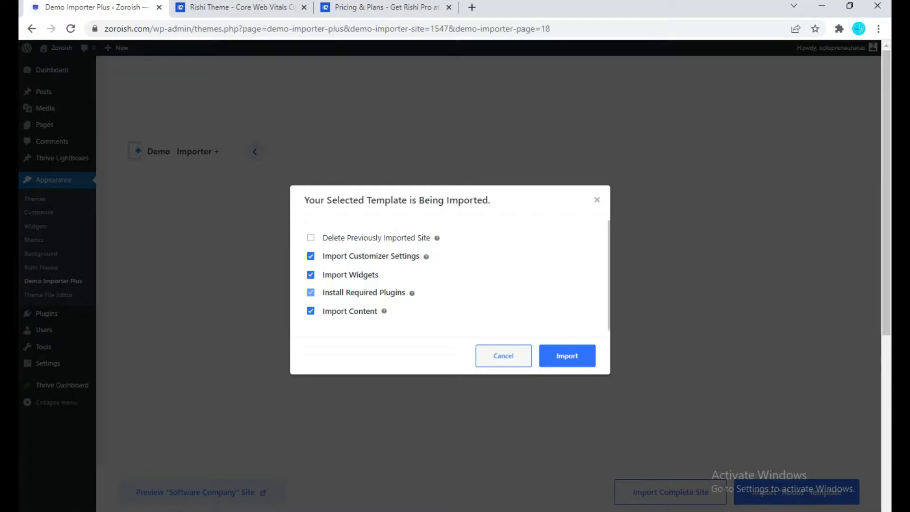
{"action": "left_click", "coordinate": [310, 237]}
{"action": "left_click", "coordinate": [567, 355]}
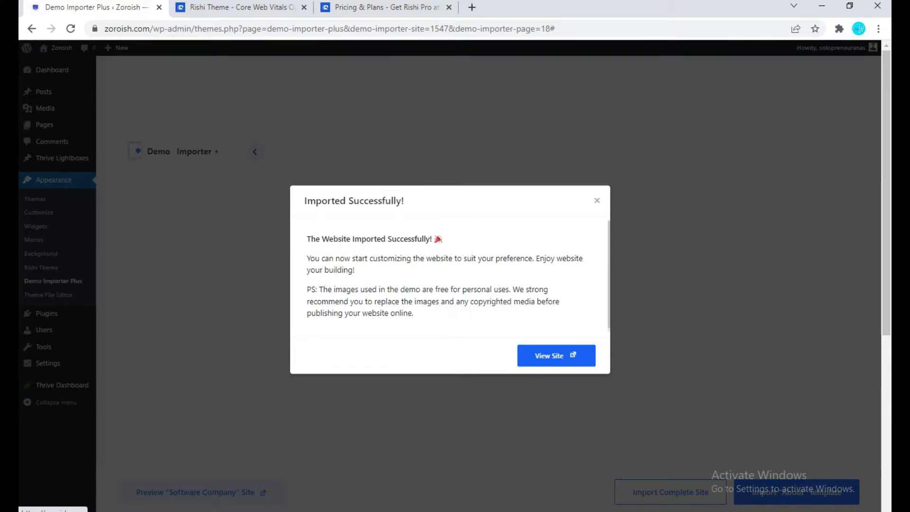
View the imported site and look through its home page down to the footer and back.
{"action": "left_click", "coordinate": [535, 355]}
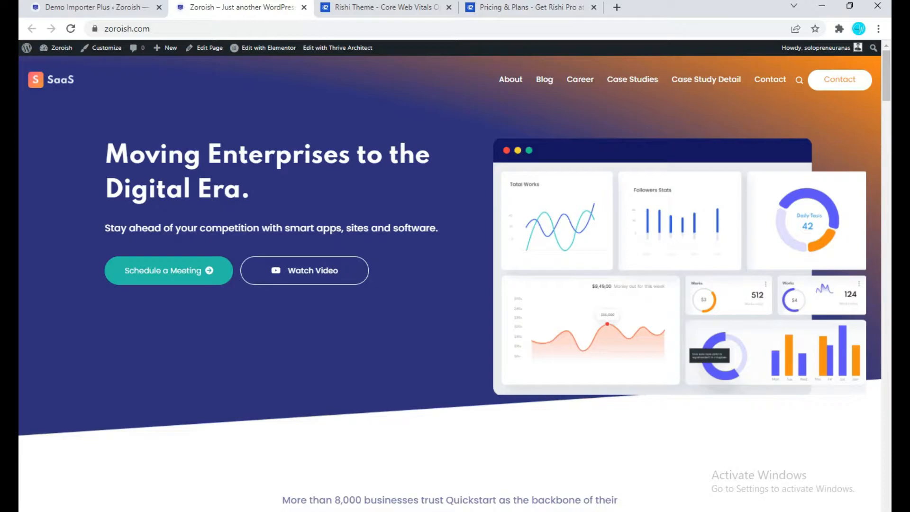
{"action": "scroll", "coordinate": [455, 284], "scroll_direction": "down", "scroll_amount": 10}
{"action": "scroll", "coordinate": [455, 285], "scroll_direction": "down", "scroll_amount": 15}
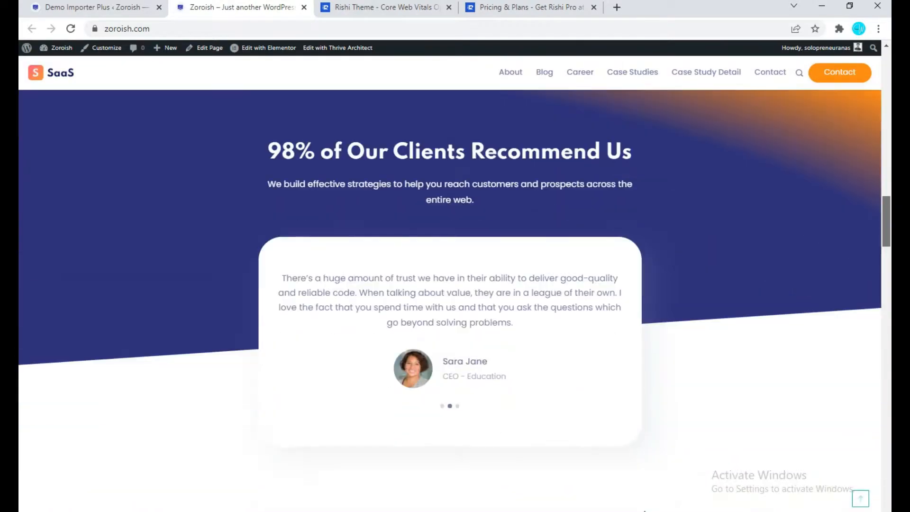
{"action": "scroll", "coordinate": [455, 284], "scroll_direction": "down", "scroll_amount": 15}
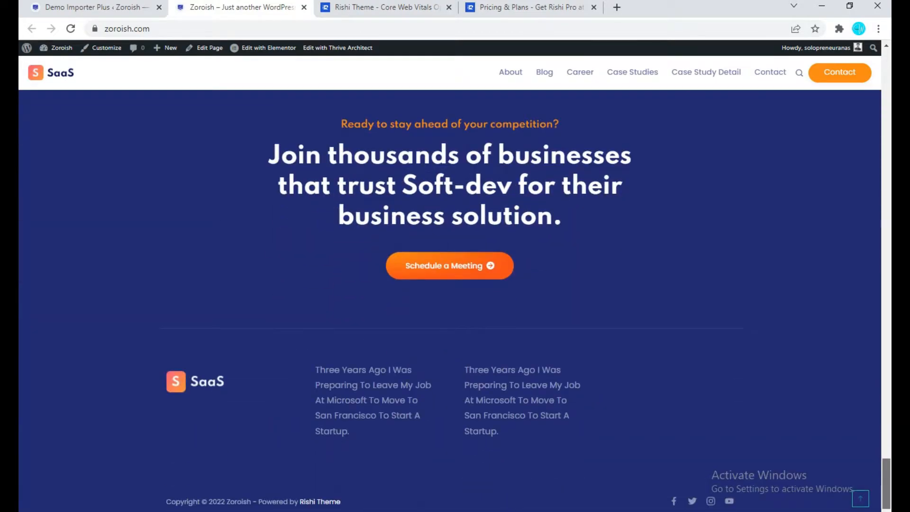
{"action": "left_click_drag", "start_coordinate": [886, 483], "coordinate": [886, 76]}
Check the imported site's Blog and Career pages from beginning to end.
{"action": "left_click", "coordinate": [544, 79]}
{"action": "scroll", "coordinate": [356, 285], "scroll_direction": "down", "scroll_amount": 20}
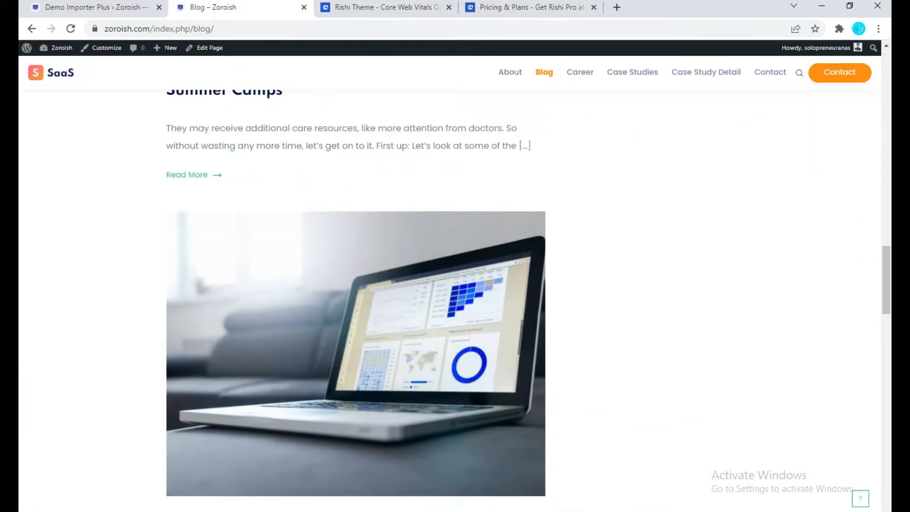
{"action": "scroll", "coordinate": [355, 285], "scroll_direction": "up", "scroll_amount": 20}
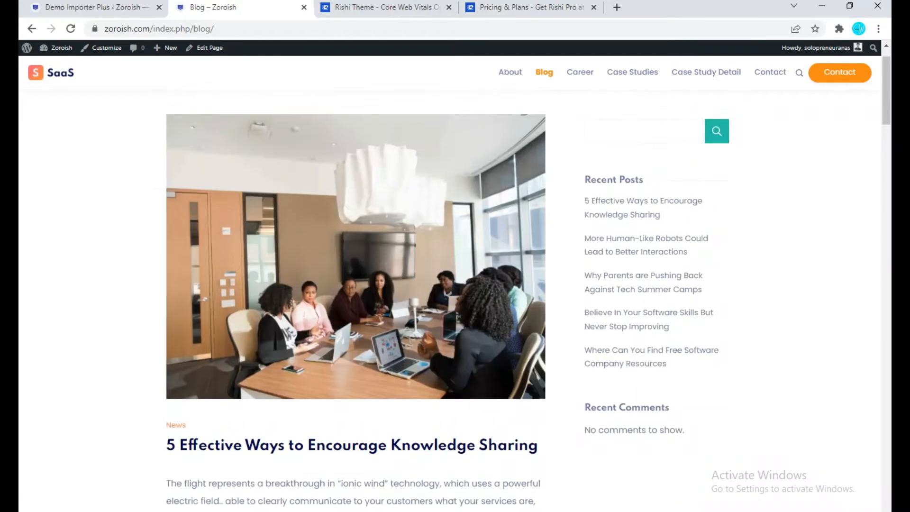
{"action": "left_click", "coordinate": [580, 73]}
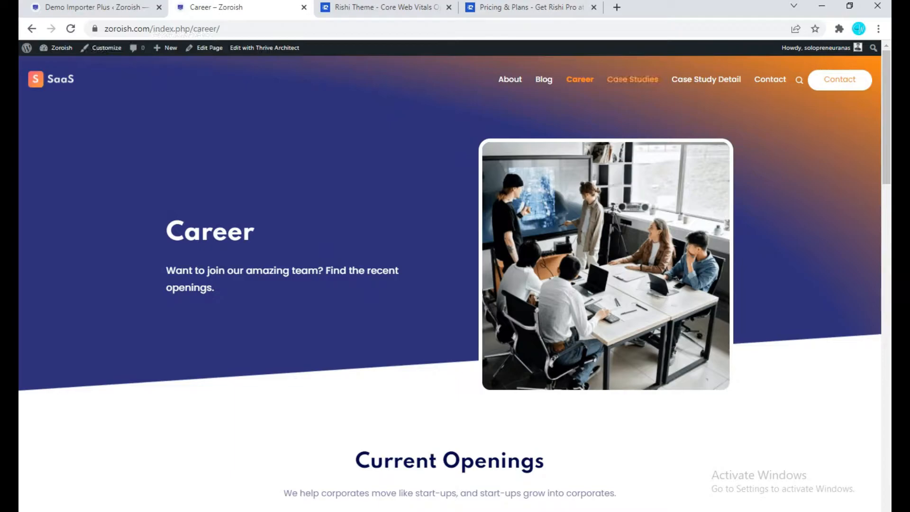
{"action": "scroll", "coordinate": [455, 284], "scroll_direction": "down", "scroll_amount": 12}
{"action": "scroll", "coordinate": [456, 284], "scroll_direction": "up", "scroll_amount": 12}
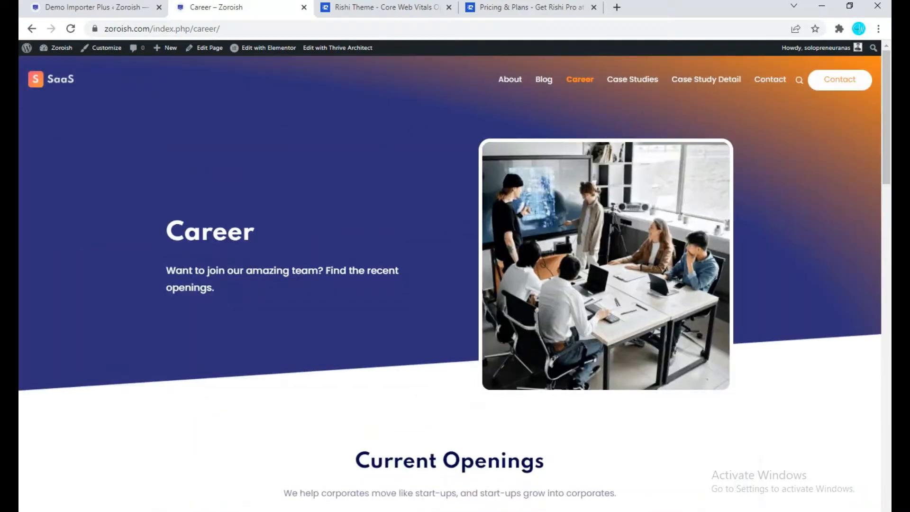
Visit the Case Studies, Blog, Case Study Detail and Contact pages and review their layouts.
{"action": "left_click", "coordinate": [633, 80]}
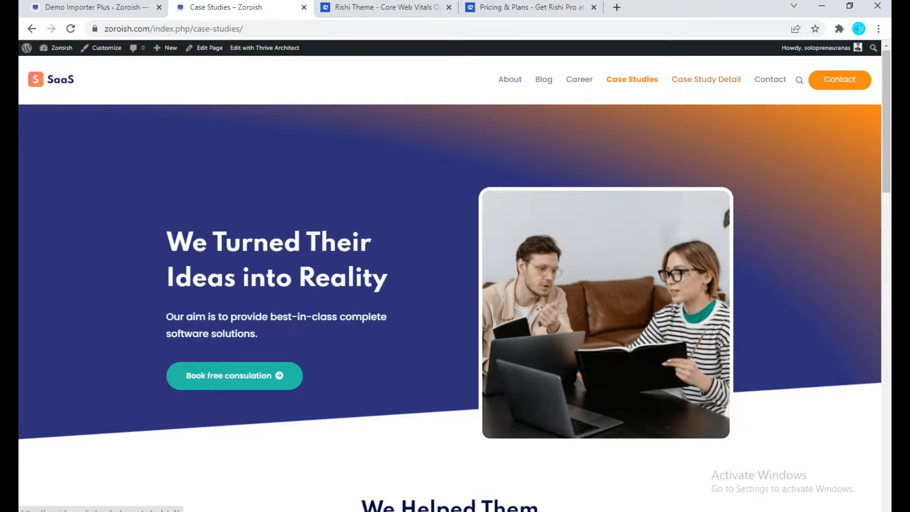
{"action": "left_click", "coordinate": [544, 79]}
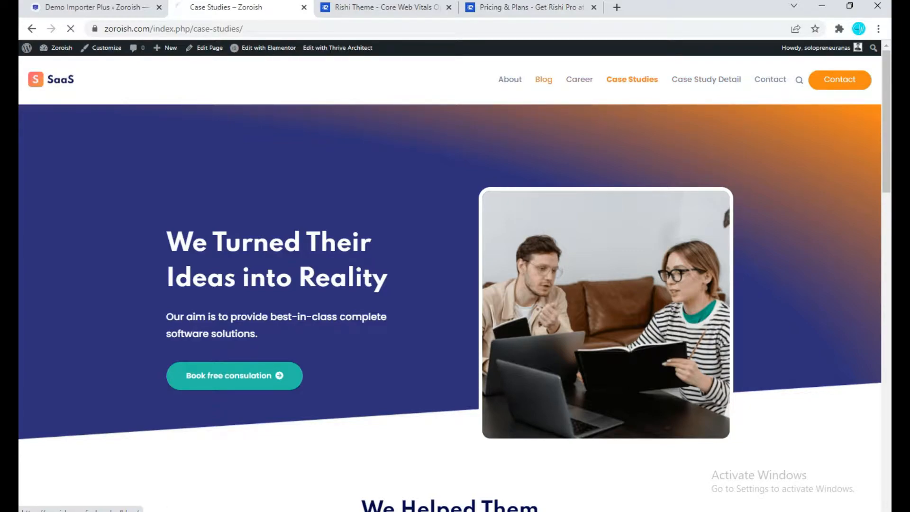
{"action": "scroll", "coordinate": [356, 284], "scroll_direction": "down", "scroll_amount": 5}
{"action": "scroll", "coordinate": [355, 284], "scroll_direction": "up", "scroll_amount": 6}
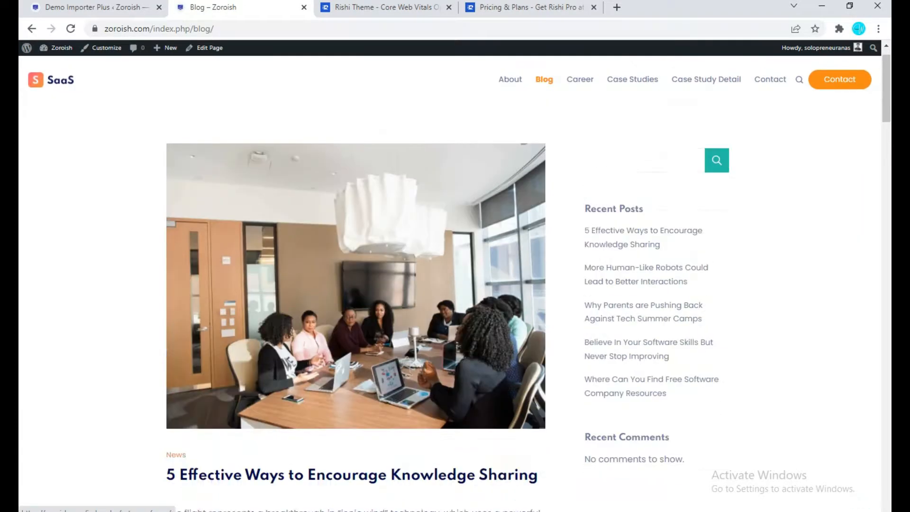
{"action": "left_click", "coordinate": [706, 80]}
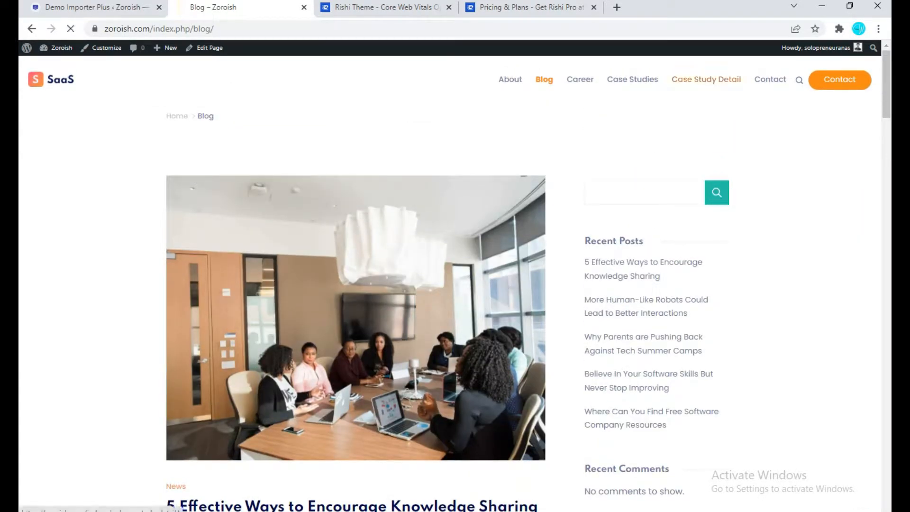
{"action": "left_click", "coordinate": [770, 80]}
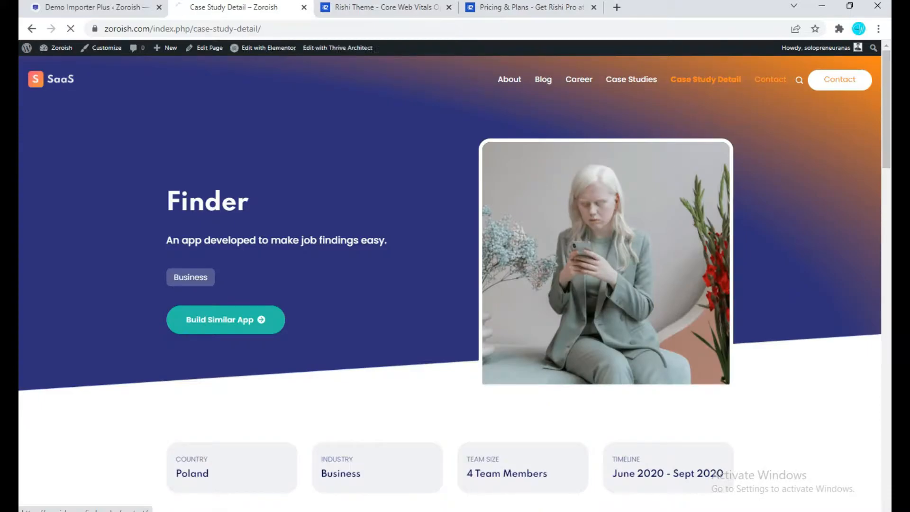
{"action": "scroll", "coordinate": [450, 275], "scroll_direction": "down", "scroll_amount": 15}
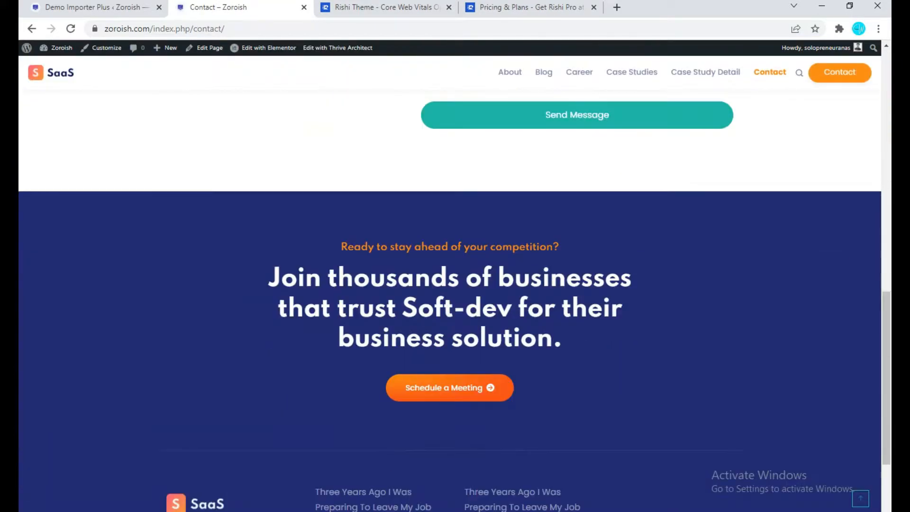
{"action": "scroll", "coordinate": [450, 275], "scroll_direction": "up", "scroll_amount": 13}
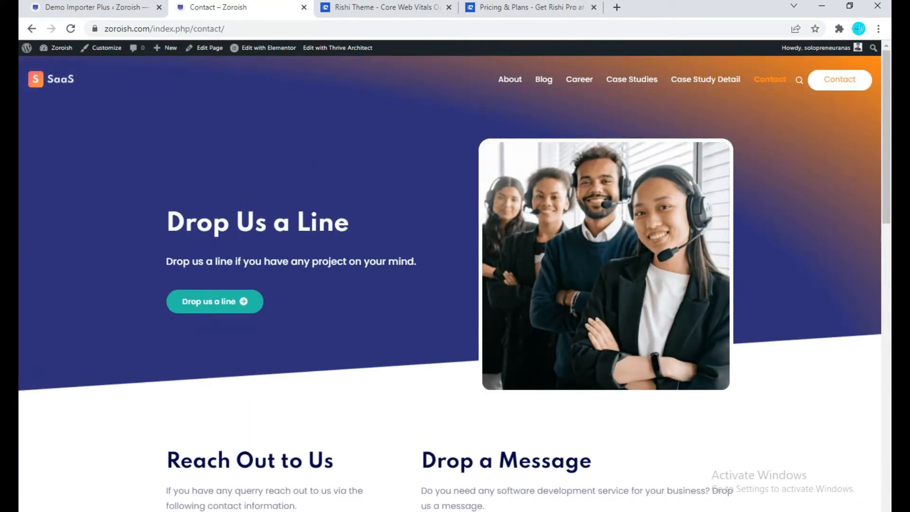
Return to the imported site's home page and close the Rishi theme and pricing pages.
{"action": "left_click", "coordinate": [52, 79]}
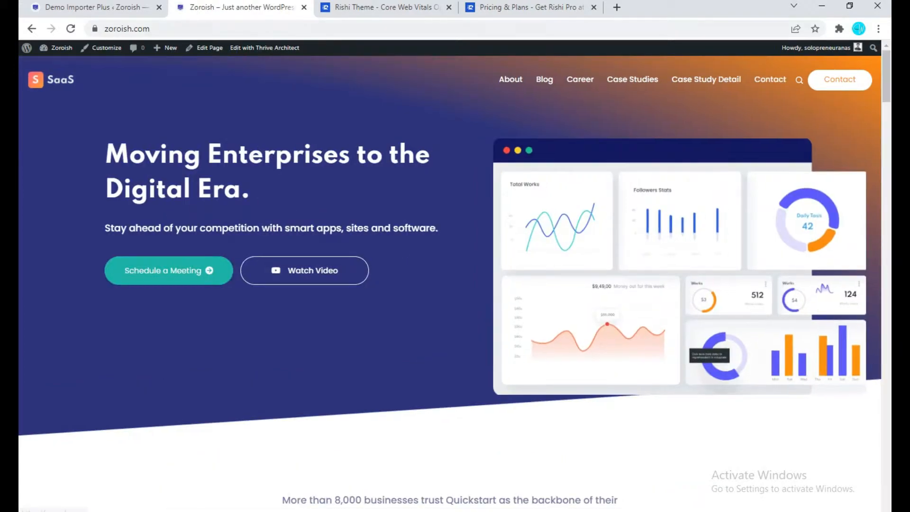
{"action": "left_click", "coordinate": [379, 7]}
{"action": "left_click", "coordinate": [449, 7]}
{"action": "left_click", "coordinate": [449, 7]}
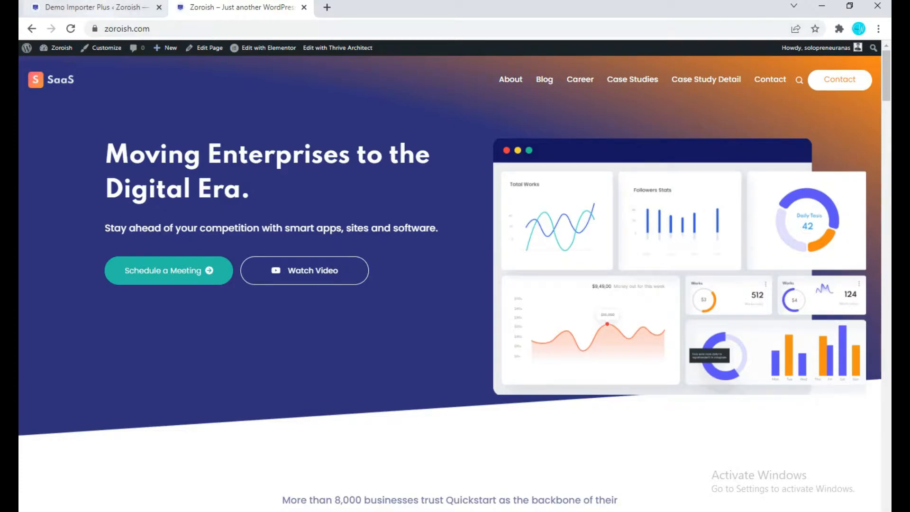
Open the theme Customizer in a separate browser tab from the WordPress dashboard and expand its General Options.
{"action": "left_click", "coordinate": [97, 7]}
{"action": "left_click", "coordinate": [597, 200]}
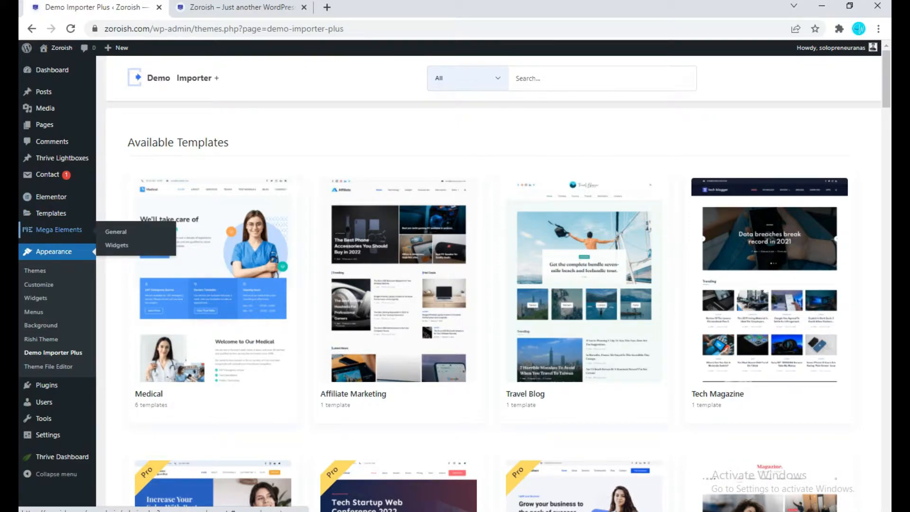
{"action": "right_click", "coordinate": [39, 285]}
{"action": "left_click", "coordinate": [94, 295]}
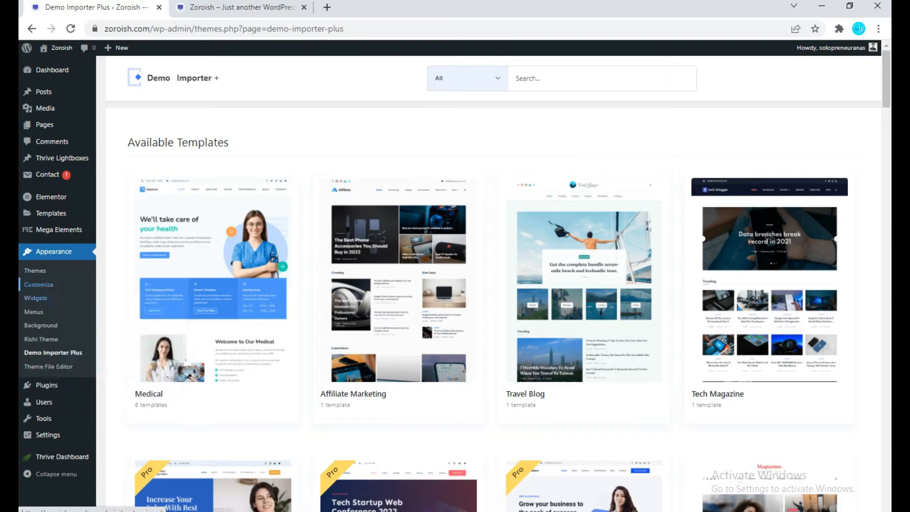
{"action": "left_click", "coordinate": [382, 7]}
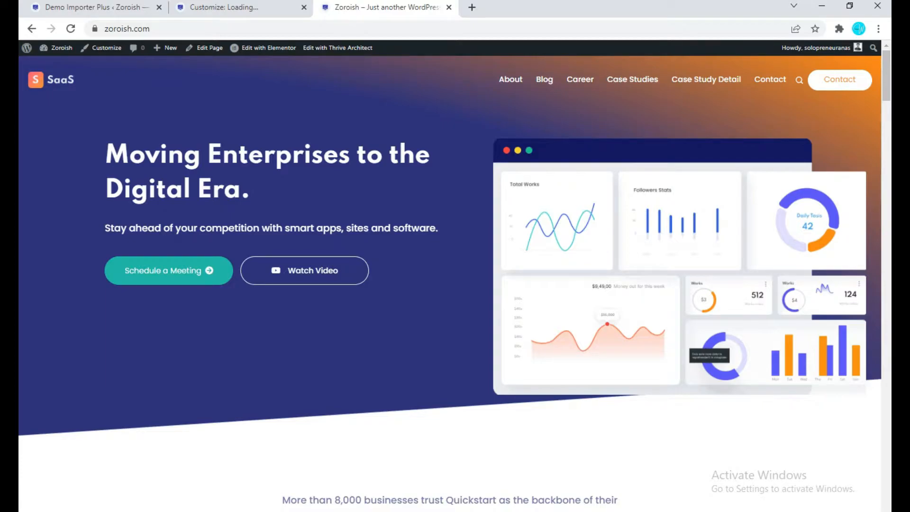
{"action": "left_click", "coordinate": [240, 8]}
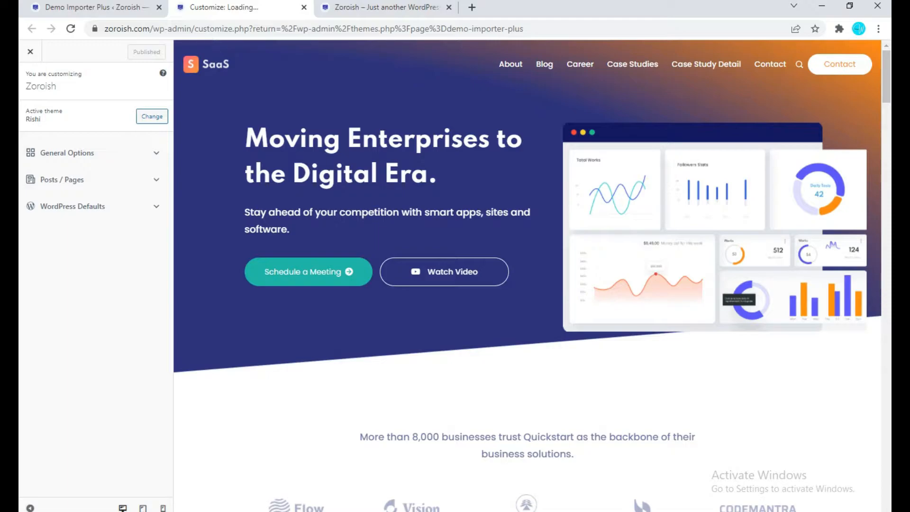
{"action": "left_click", "coordinate": [96, 206]}
{"action": "left_click", "coordinate": [93, 153]}
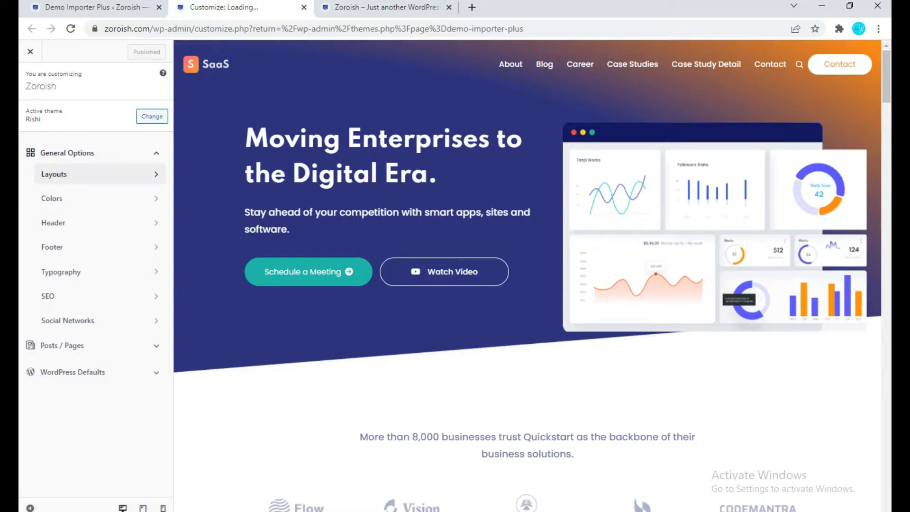
View the live site's Blog page, look over its content width and sidebar, and return to the Customizer.
{"action": "left_click", "coordinate": [386, 7]}
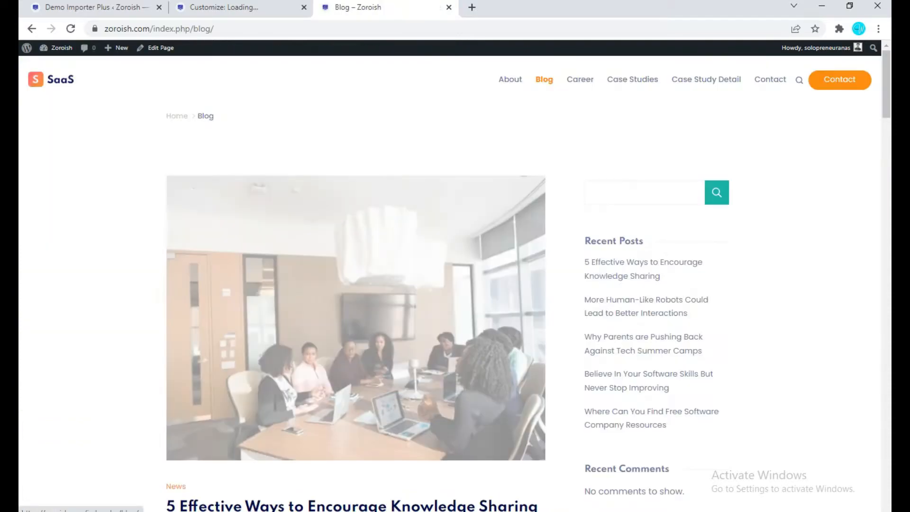
{"action": "scroll", "coordinate": [455, 285], "scroll_direction": "down", "scroll_amount": 7}
{"action": "scroll", "coordinate": [355, 284], "scroll_direction": "up", "scroll_amount": 8}
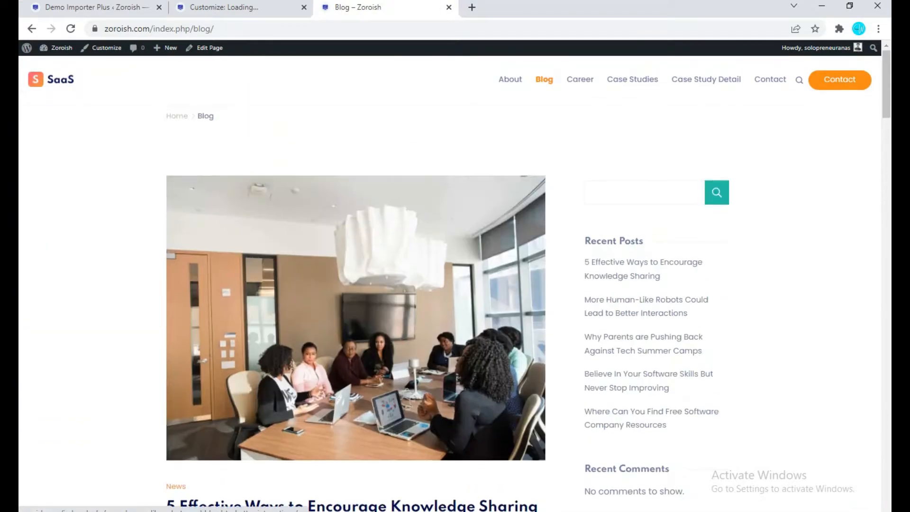
{"action": "left_click", "coordinate": [223, 7]}
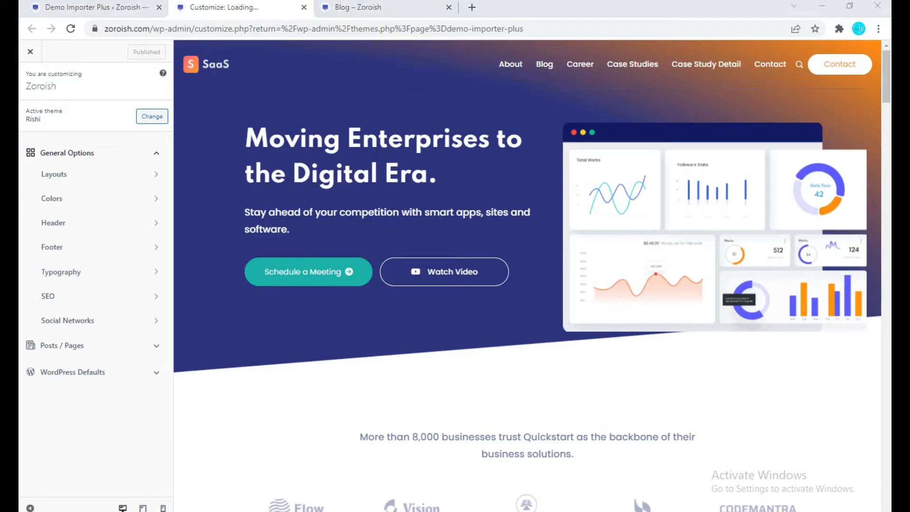
{"action": "left_click", "coordinate": [386, 7]}
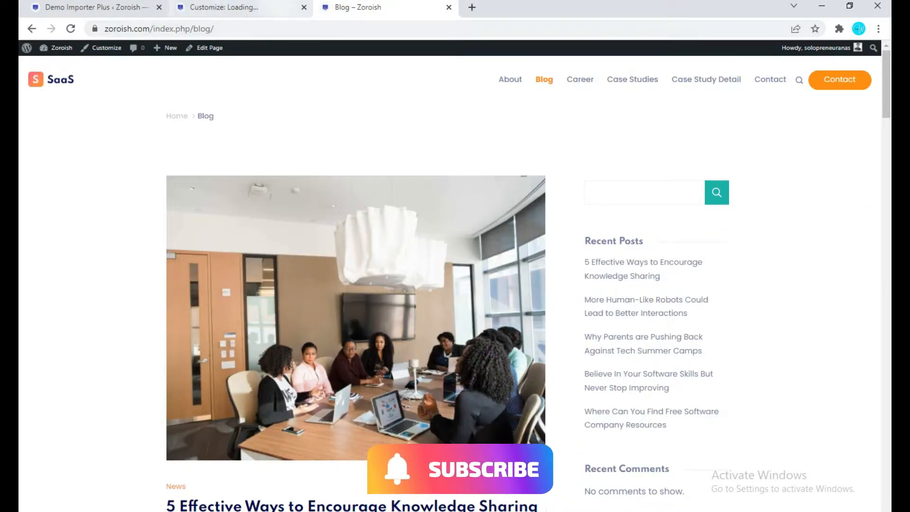
{"action": "left_click", "coordinate": [261, 7]}
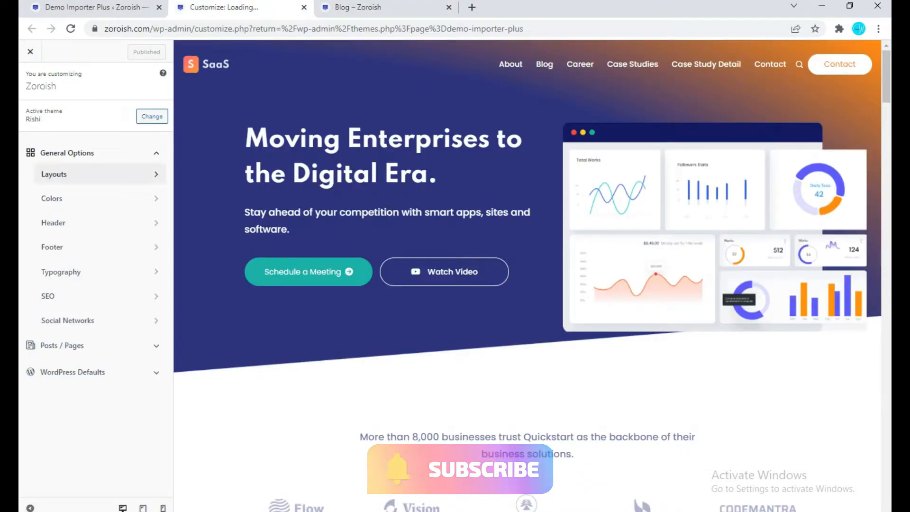
Set the layout's Container Width to 1512 px, publish it, and check the reloaded Blog page.
{"action": "left_click", "coordinate": [52, 174]}
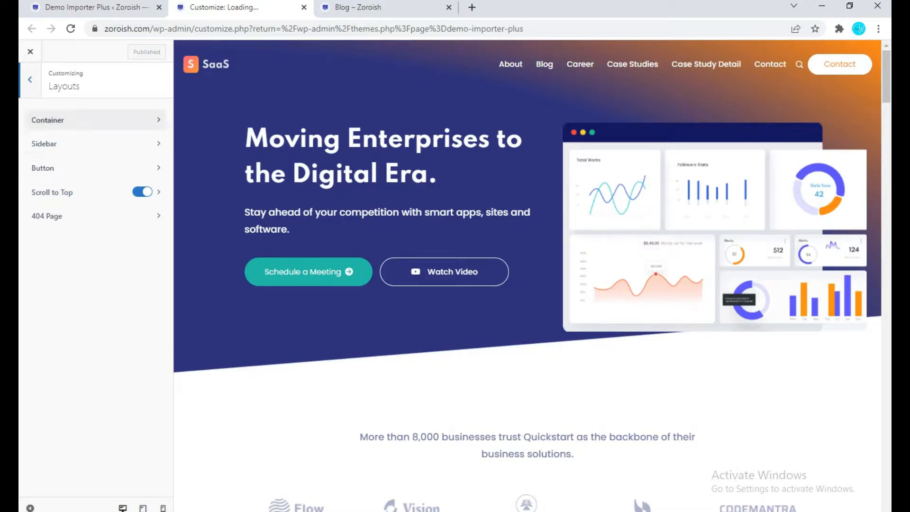
{"action": "left_click", "coordinate": [95, 120]}
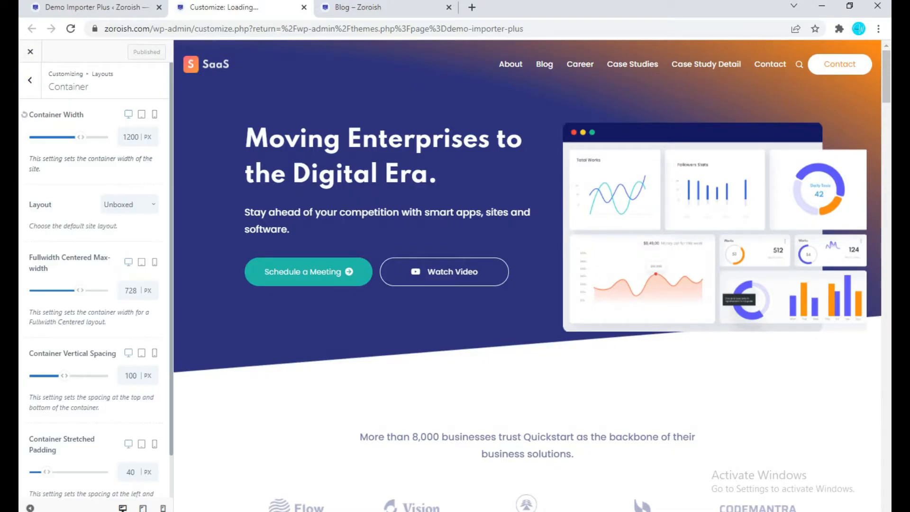
{"action": "mouse_move", "coordinate": [81, 137]}
{"action": "left_mouse_down"}
{"action": "mouse_move", "coordinate": [89, 137]}
{"action": "mouse_move", "coordinate": [59, 137]}
{"action": "mouse_move", "coordinate": [93, 137]}
{"action": "left_mouse_up"}
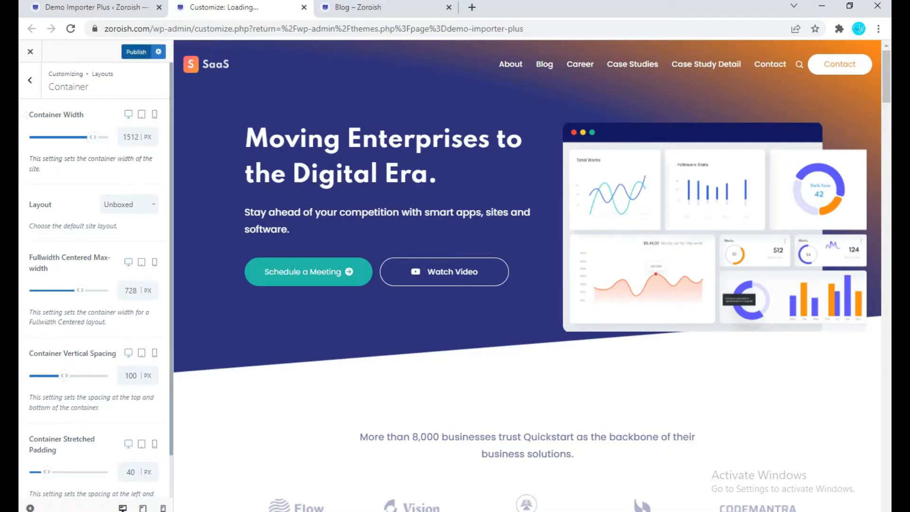
{"action": "left_click", "coordinate": [358, 7]}
{"action": "left_click", "coordinate": [71, 28]}
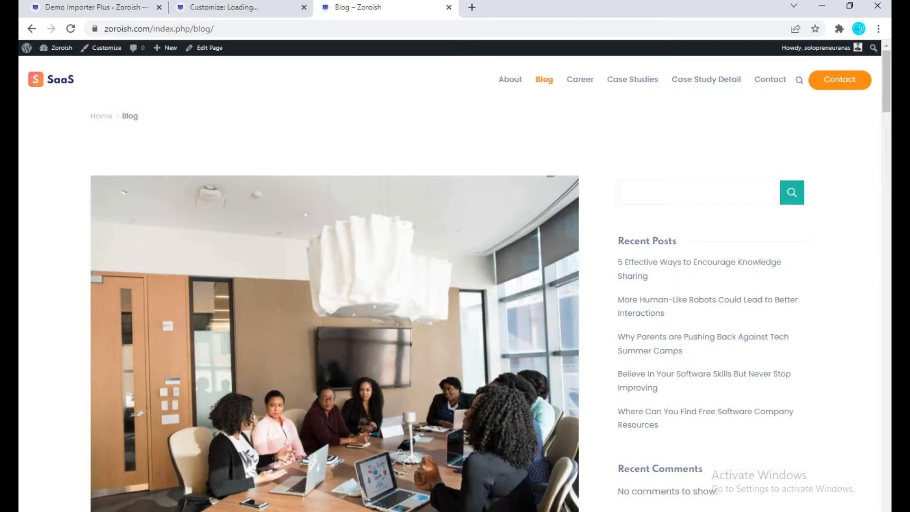
{"action": "left_click", "coordinate": [256, 7]}
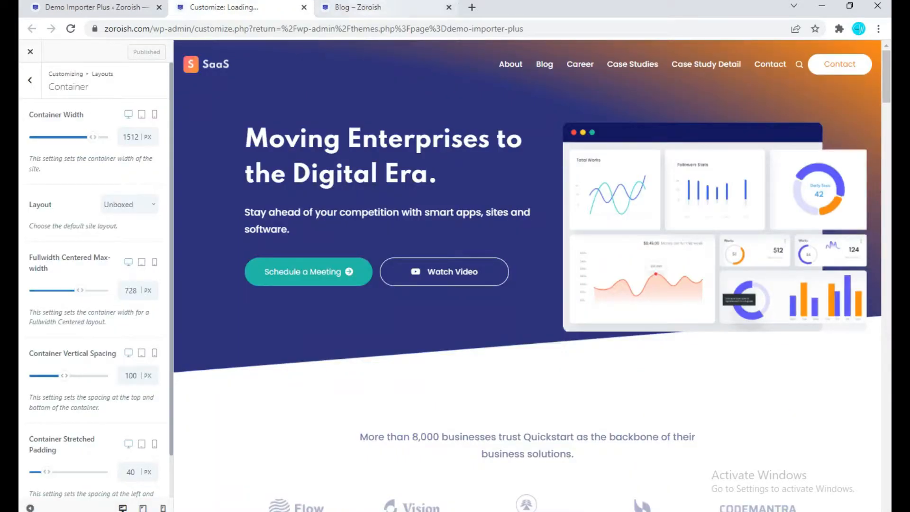
{"action": "left_click", "coordinate": [372, 7]}
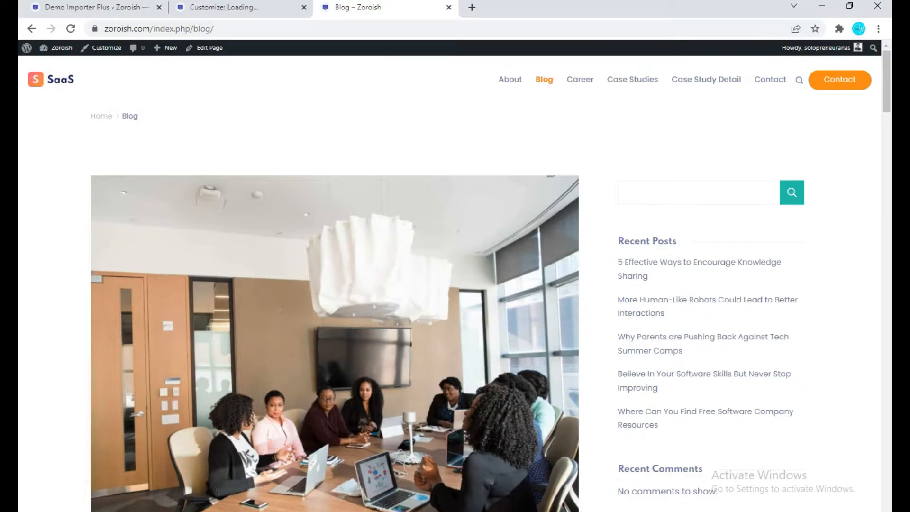
{"action": "left_click", "coordinate": [223, 7]}
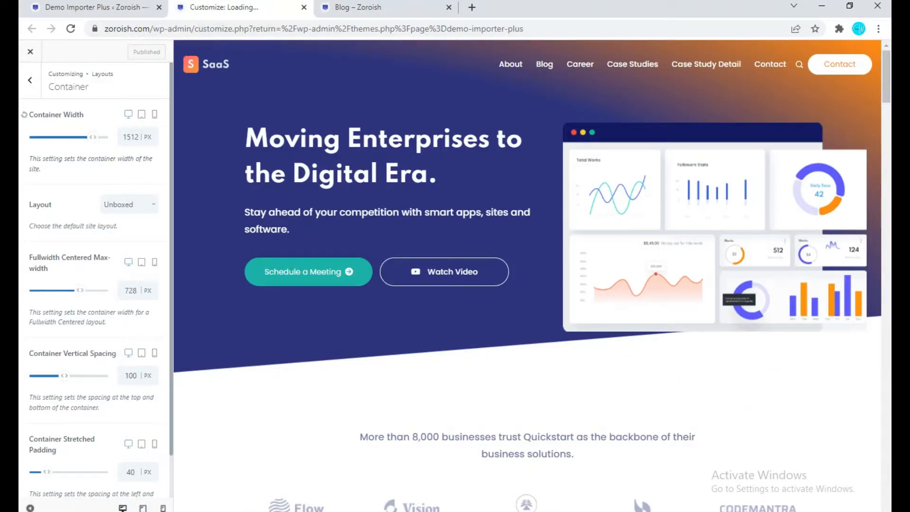
Reset the Container Width, set it to 1200 px, and publish the change.
{"action": "left_click", "coordinate": [24, 115]}
{"action": "double_click", "coordinate": [131, 137]}
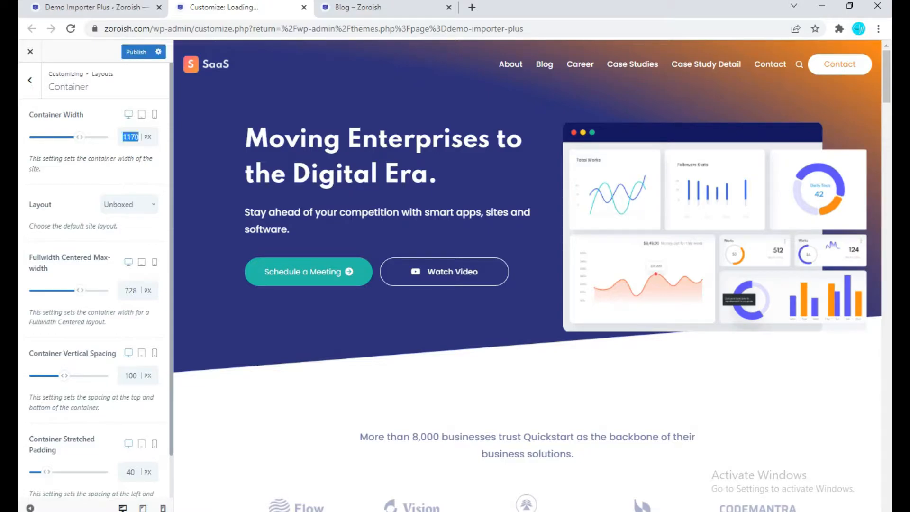
{"action": "type", "text": "1200"}
{"action": "left_click", "coordinate": [136, 52]}
Look over the remaining container settings and preview the site at tablet, mobile and desktop sizes.
{"action": "scroll", "coordinate": [97, 164], "scroll_direction": "down", "scroll_amount": 2}
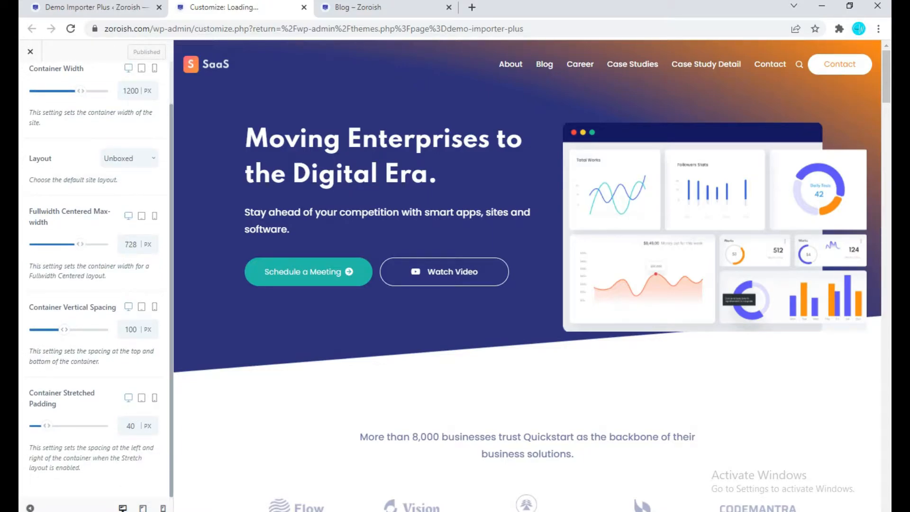
{"action": "scroll", "coordinate": [95, 279], "scroll_direction": "up", "scroll_amount": 1}
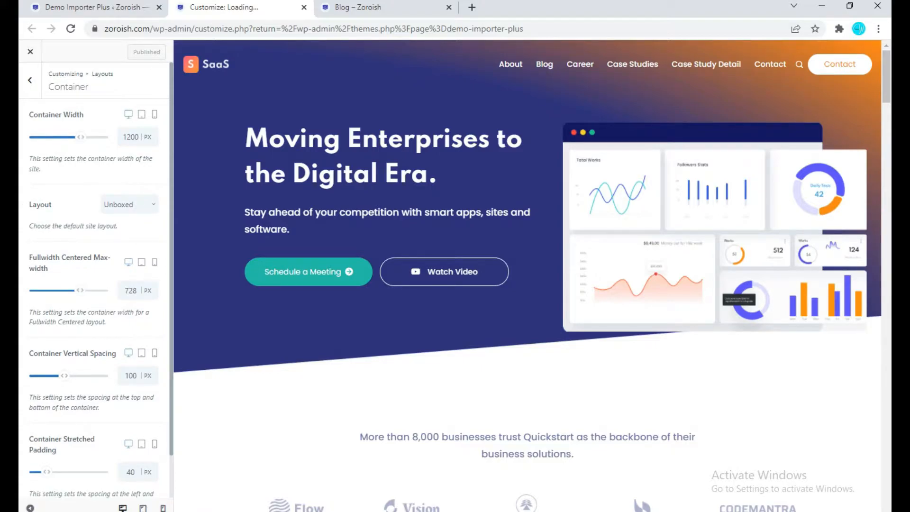
{"action": "left_click", "coordinate": [143, 508]}
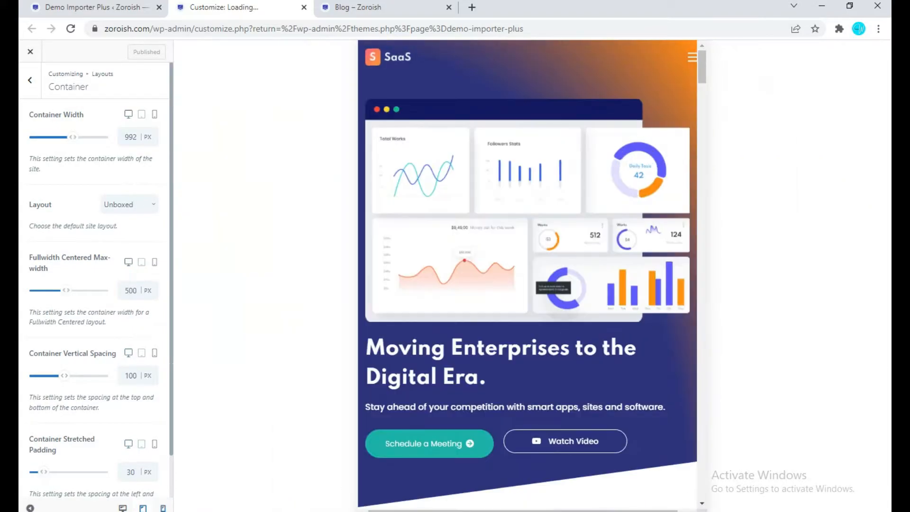
{"action": "left_click", "coordinate": [162, 508]}
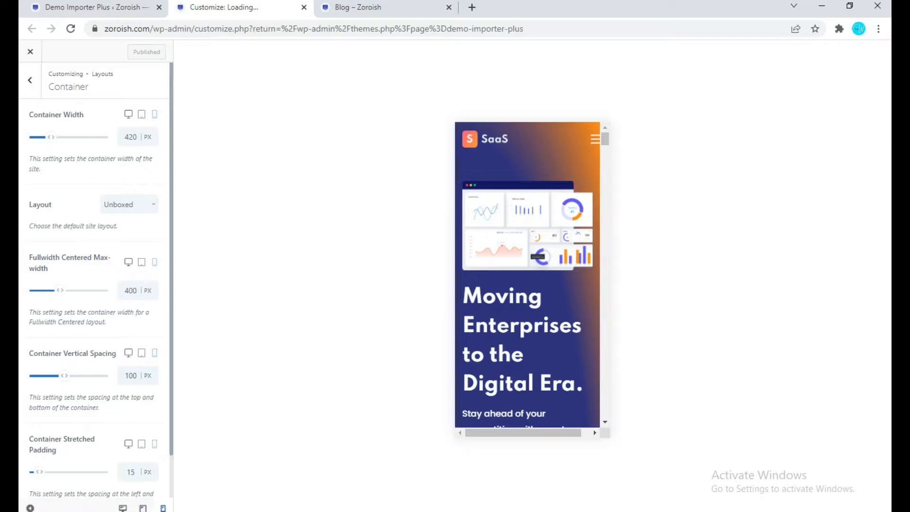
{"action": "left_click", "coordinate": [122, 508]}
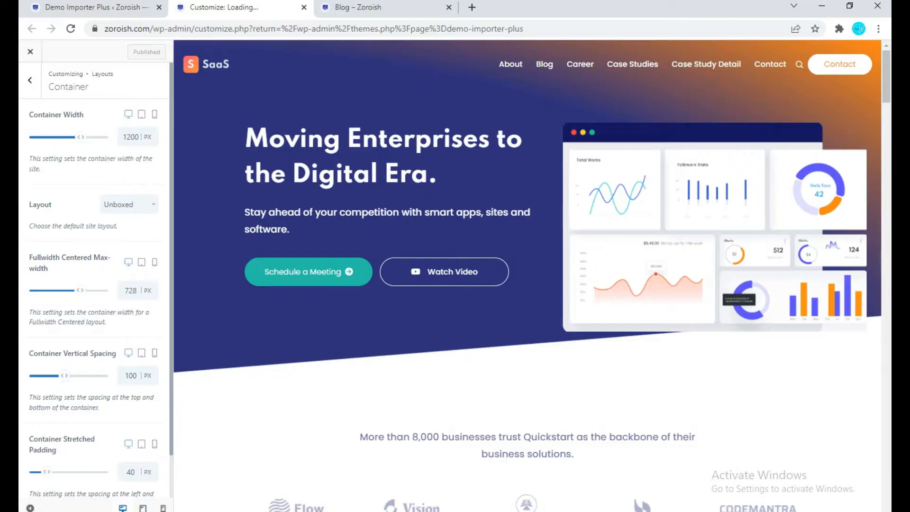
Open the Sidebar layout settings and check the sidebar on the reloaded Blog page.
{"action": "left_click", "coordinate": [30, 80]}
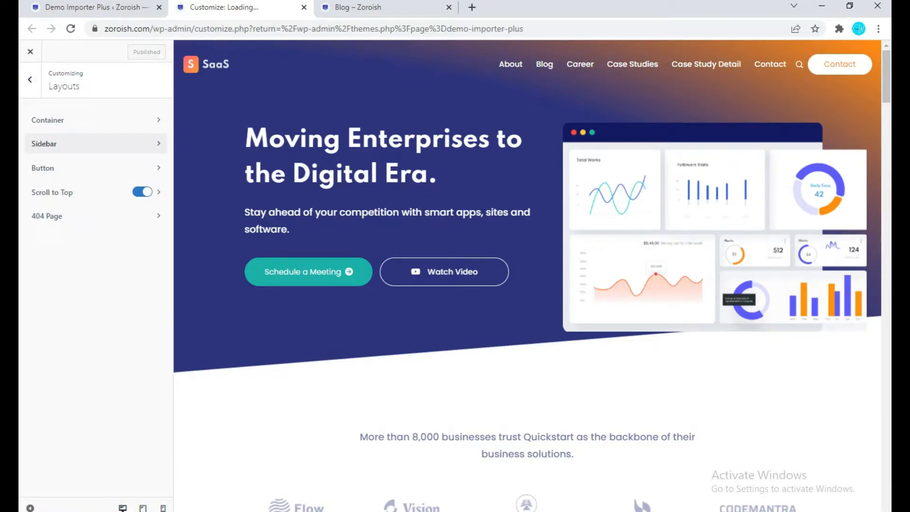
{"action": "left_click", "coordinate": [44, 144]}
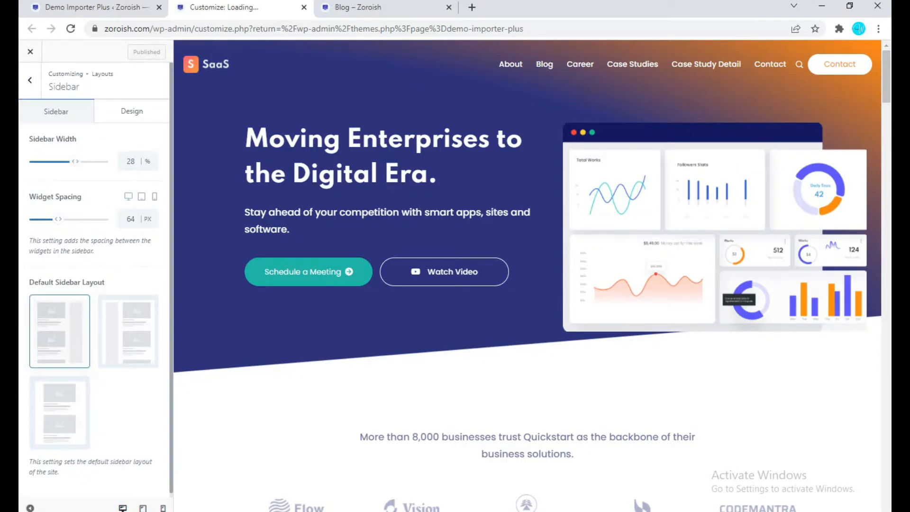
{"action": "left_click", "coordinate": [358, 8]}
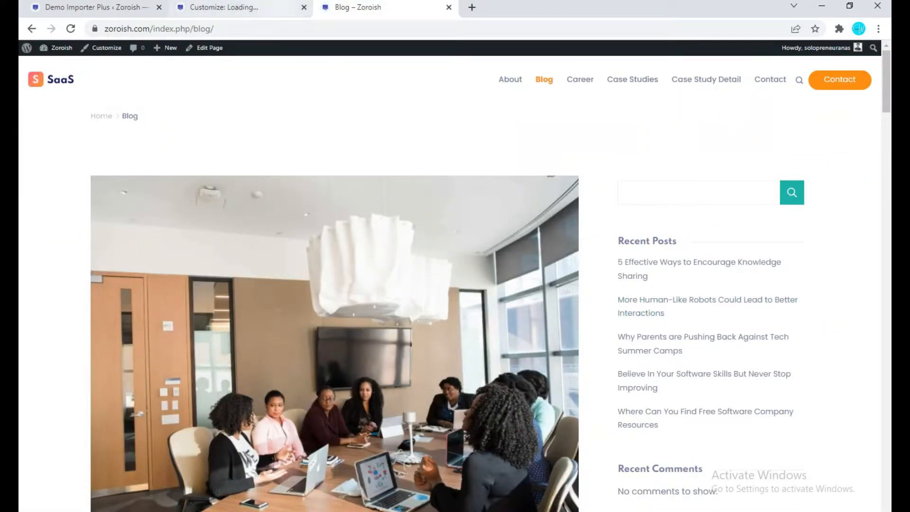
{"action": "left_click", "coordinate": [71, 29]}
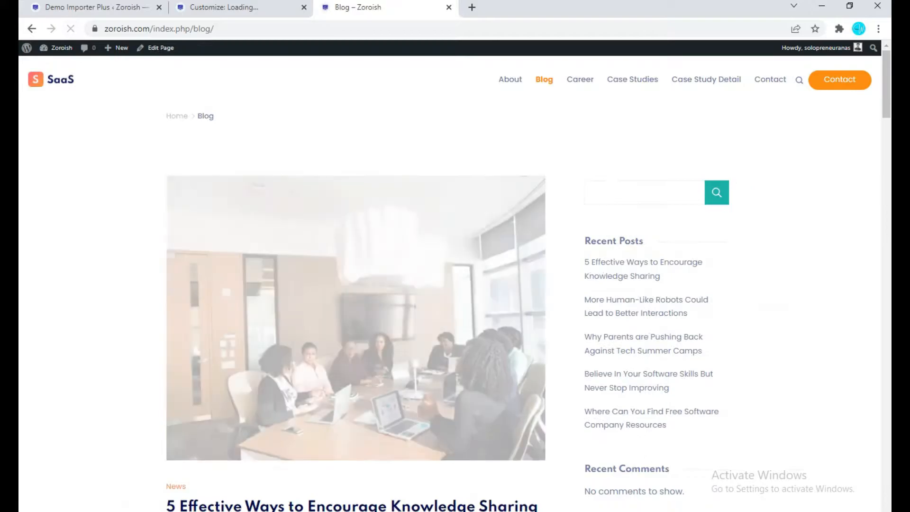
{"action": "scroll", "coordinate": [455, 284], "scroll_direction": "down", "scroll_amount": 5}
{"action": "left_click", "coordinate": [222, 7]}
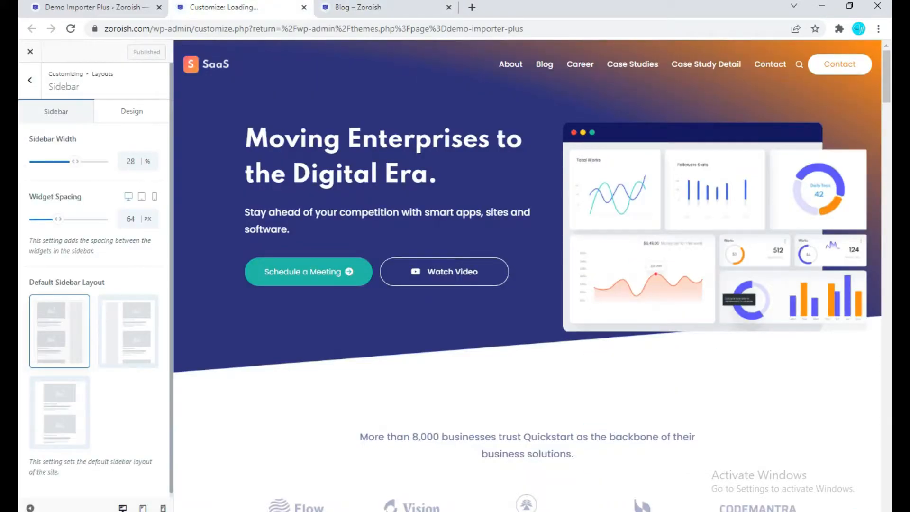
Set the Sidebar Width to 45% and look at the sidebar on the Blog page.
{"action": "left_click_drag", "start_coordinate": [75, 161], "coordinate": [100, 161]}
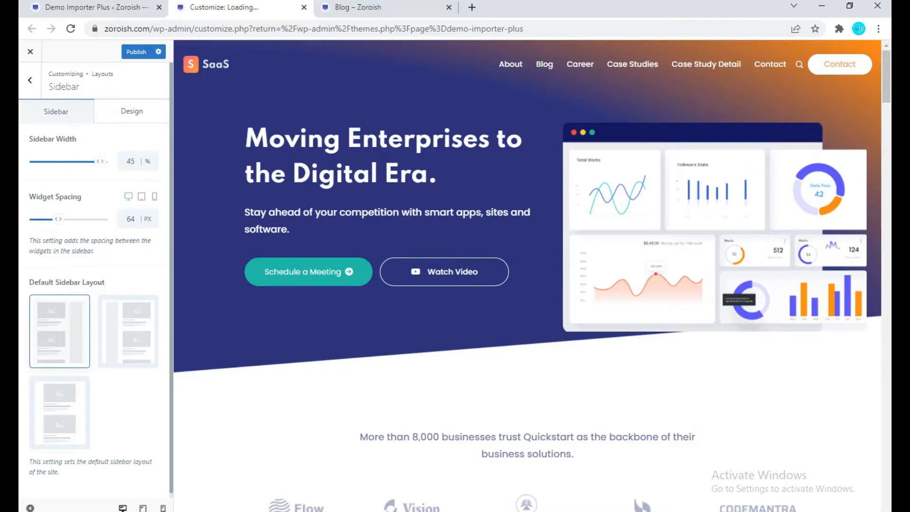
{"action": "left_click", "coordinate": [361, 7]}
{"action": "scroll", "coordinate": [355, 299], "scroll_direction": "up", "scroll_amount": 5}
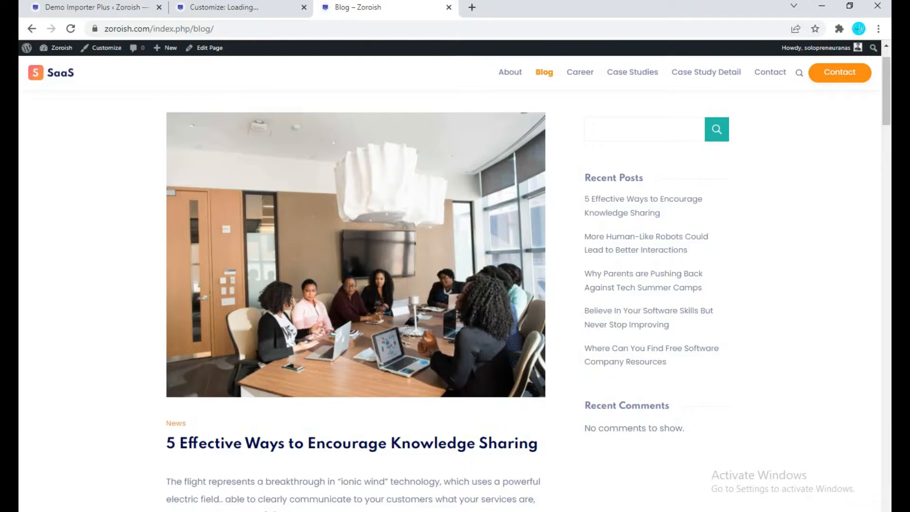
{"action": "scroll", "coordinate": [356, 285], "scroll_direction": "up", "scroll_amount": 2}
{"action": "scroll", "coordinate": [356, 285], "scroll_direction": "down", "scroll_amount": 1}
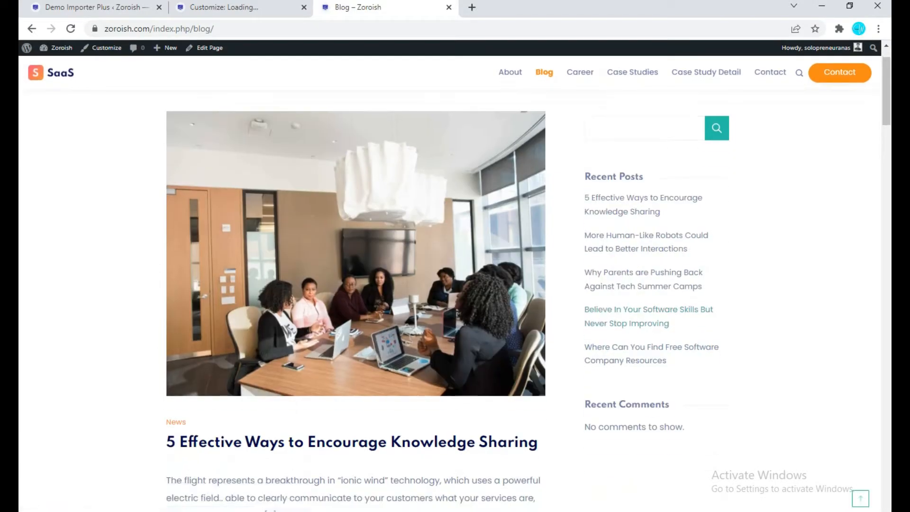
Set the sidebar's Widget Spacing to 174 px and publish the sidebar changes.
{"action": "left_click", "coordinate": [239, 8]}
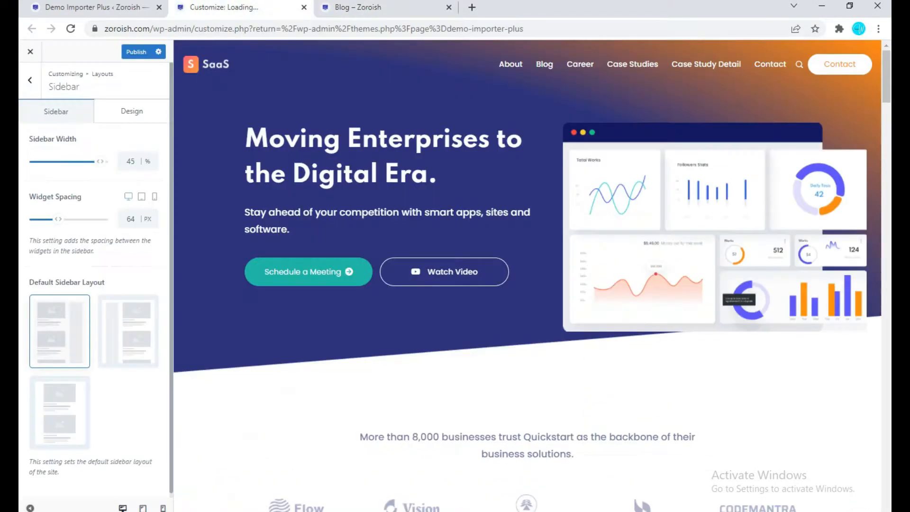
{"action": "left_click_drag", "start_coordinate": [58, 219], "coordinate": [98, 219]}
{"action": "left_click", "coordinate": [136, 51]}
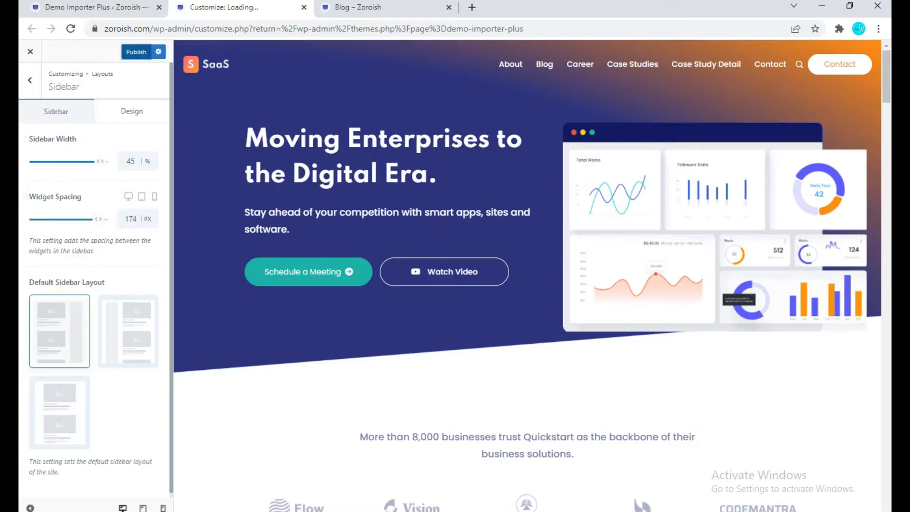
Check the published sidebar width and widget spacing on the reloaded Blog page.
{"action": "left_click", "coordinate": [361, 7]}
{"action": "key", "text": "F5"}
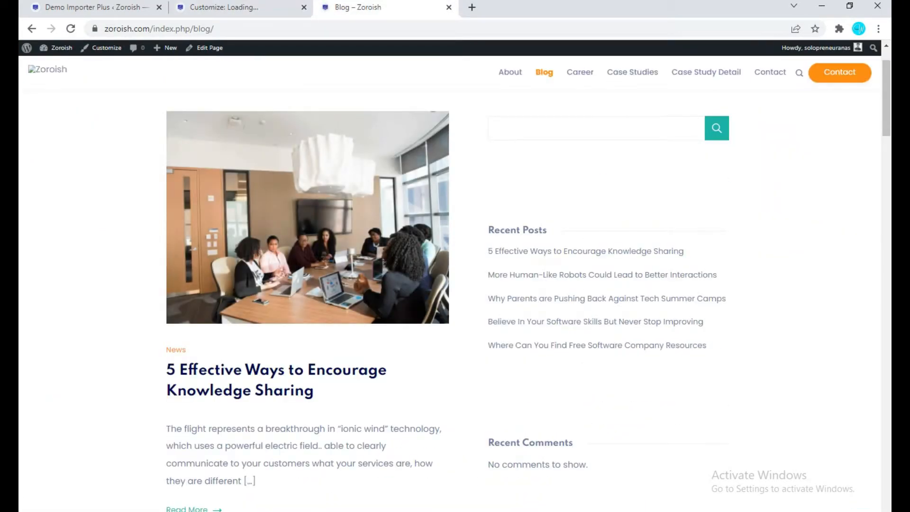
{"action": "scroll", "coordinate": [450, 285], "scroll_direction": "down", "scroll_amount": 5}
{"action": "scroll", "coordinate": [450, 284], "scroll_direction": "up", "scroll_amount": 3}
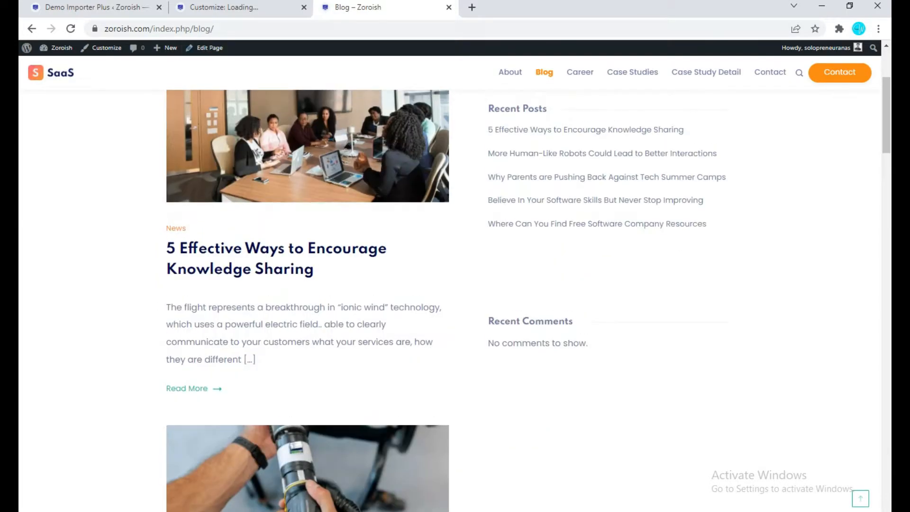
Reset the Sidebar Width to 28% and Widget Spacing to 64 px, publish, and check the reloaded Blog page.
{"action": "left_click", "coordinate": [223, 7]}
{"action": "left_click", "coordinate": [23, 139]}
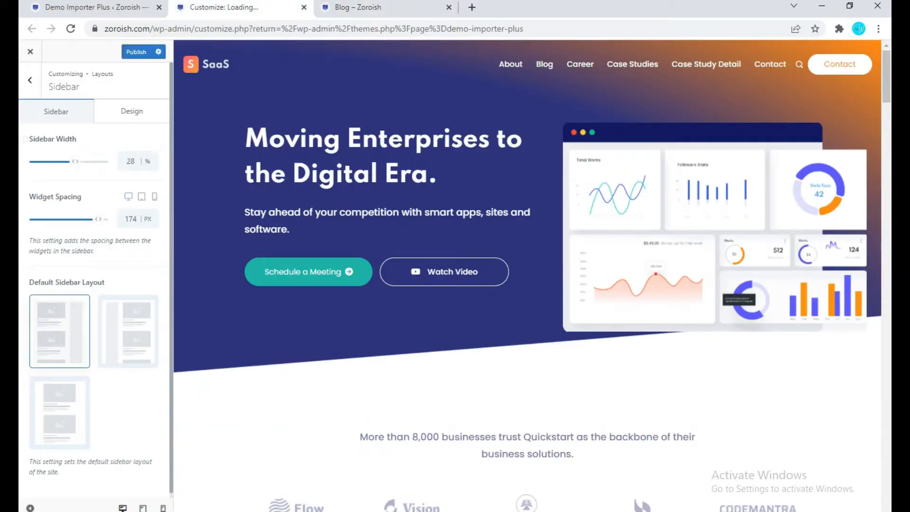
{"action": "left_click", "coordinate": [23, 197]}
{"action": "left_click", "coordinate": [137, 52]}
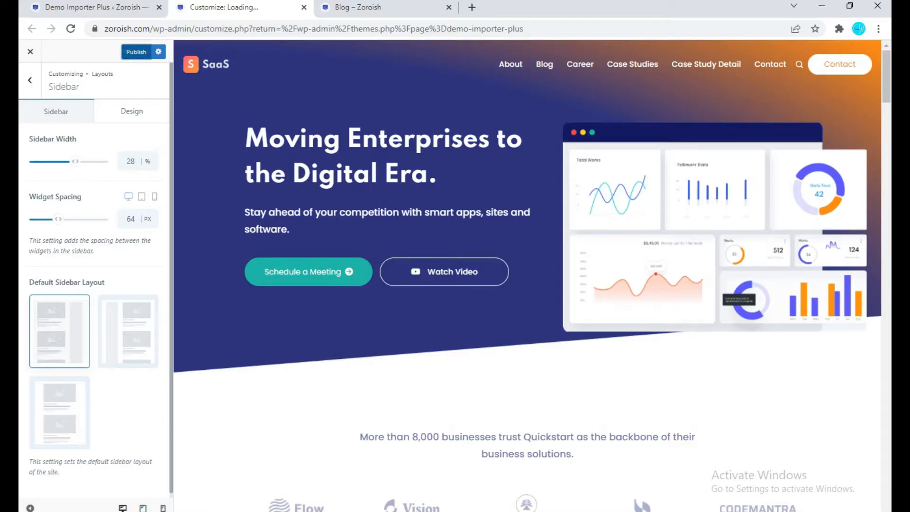
{"action": "left_click", "coordinate": [358, 7]}
{"action": "key", "text": "F5"}
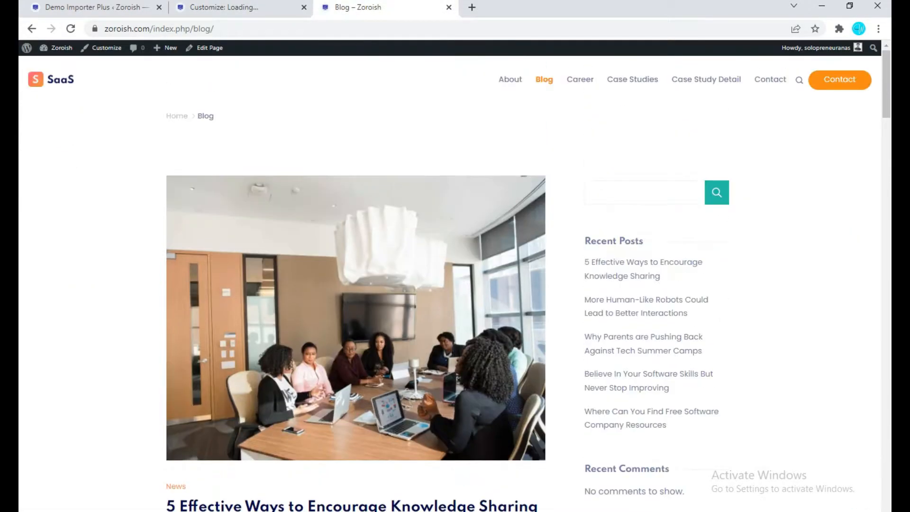
Open the Button layout settings and compare the roundness and padding options with the buttons on the Blog page.
{"action": "left_click", "coordinate": [237, 7]}
{"action": "left_click", "coordinate": [29, 79]}
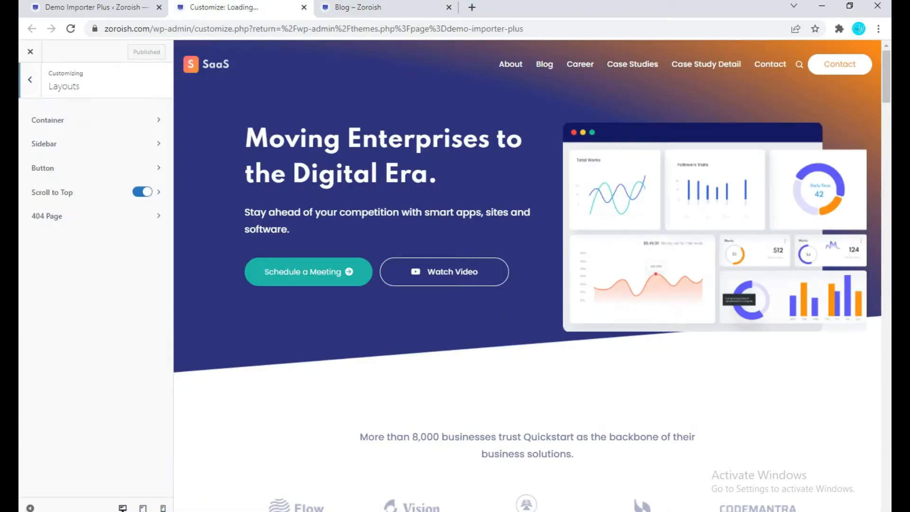
{"action": "left_click", "coordinate": [360, 7]}
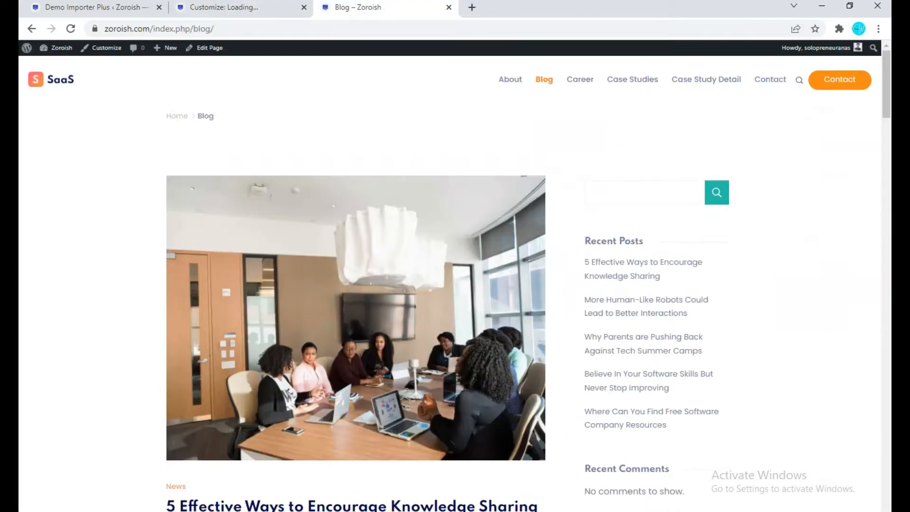
{"action": "left_click", "coordinate": [237, 8]}
{"action": "left_click", "coordinate": [52, 168]}
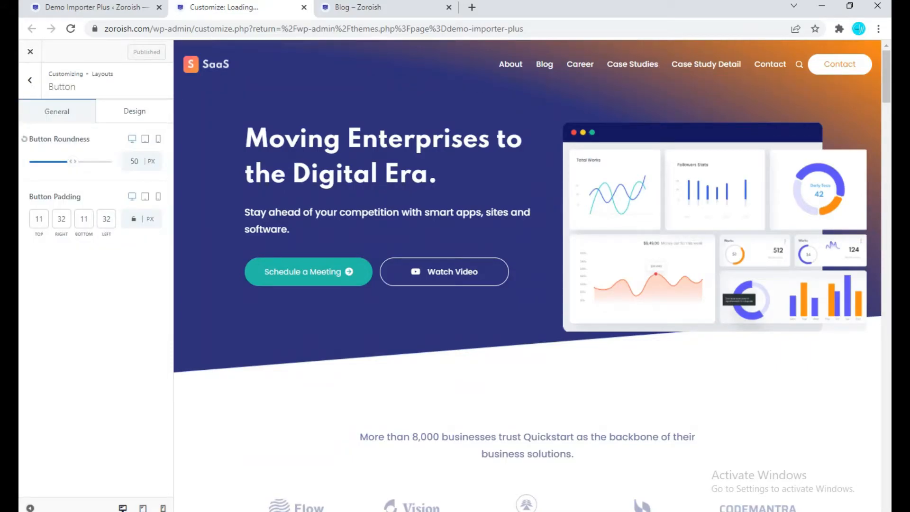
{"action": "left_click", "coordinate": [386, 7]}
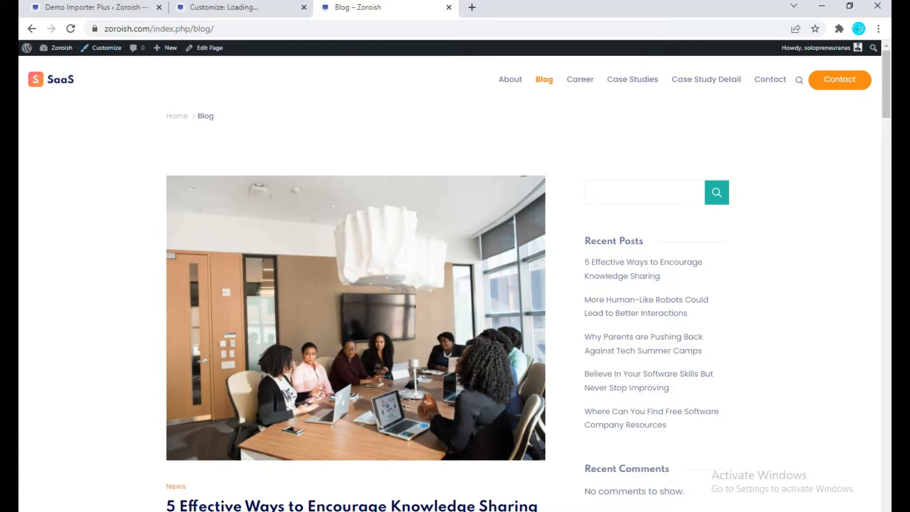
{"action": "left_click", "coordinate": [238, 7]}
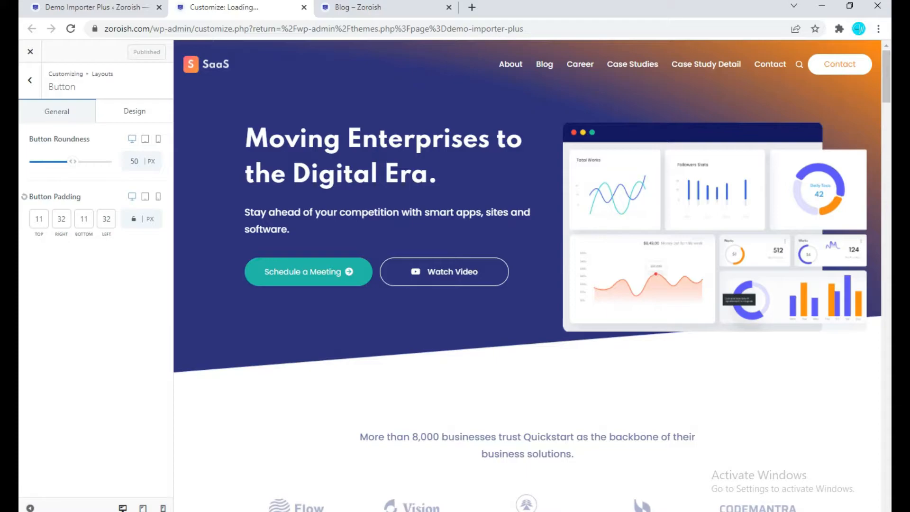
Return to the Layouts options and examine the Scroll to Top button on the Blog page.
{"action": "left_click", "coordinate": [30, 80]}
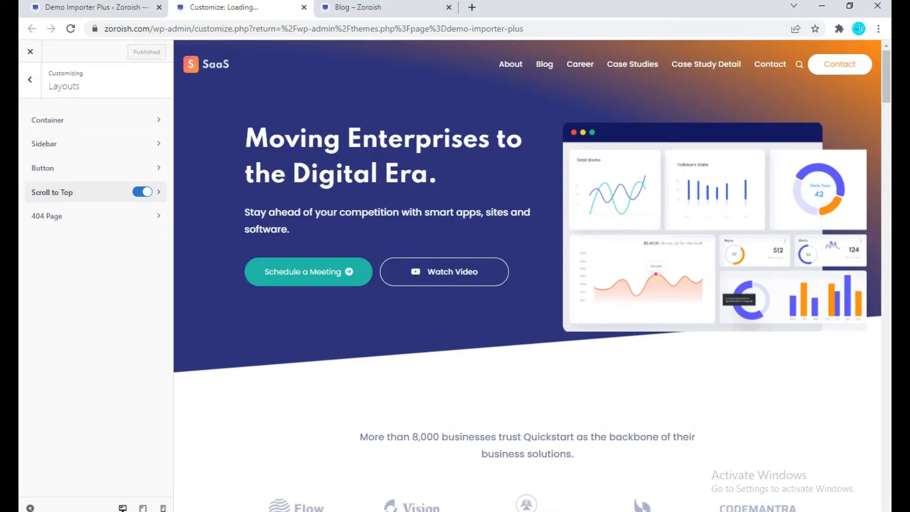
{"action": "left_click", "coordinate": [375, 7]}
{"action": "scroll", "coordinate": [356, 284], "scroll_direction": "down", "scroll_amount": 8}
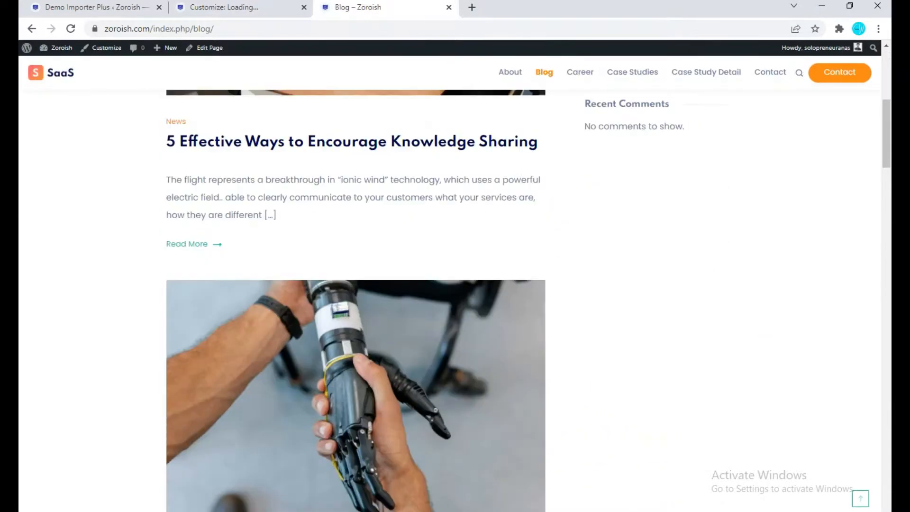
{"action": "scroll", "coordinate": [355, 284], "scroll_direction": "down", "scroll_amount": 5}
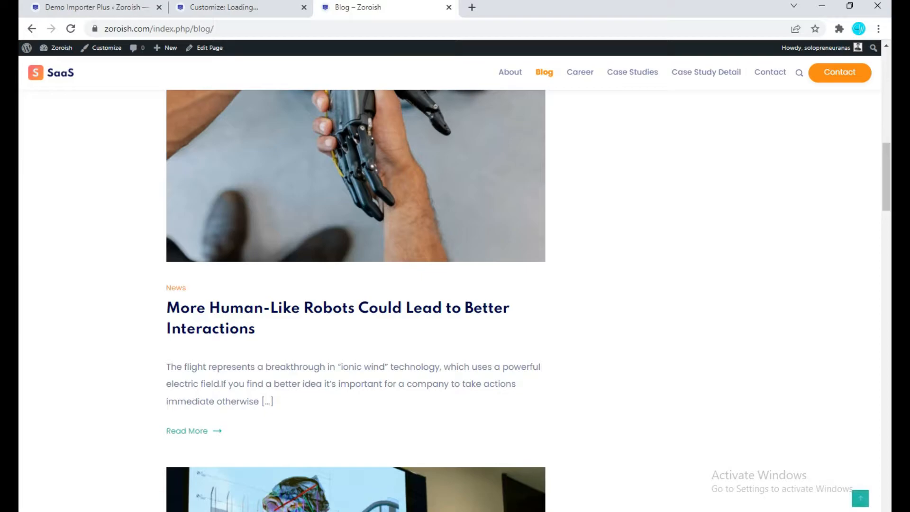
{"action": "left_click", "coordinate": [223, 7]}
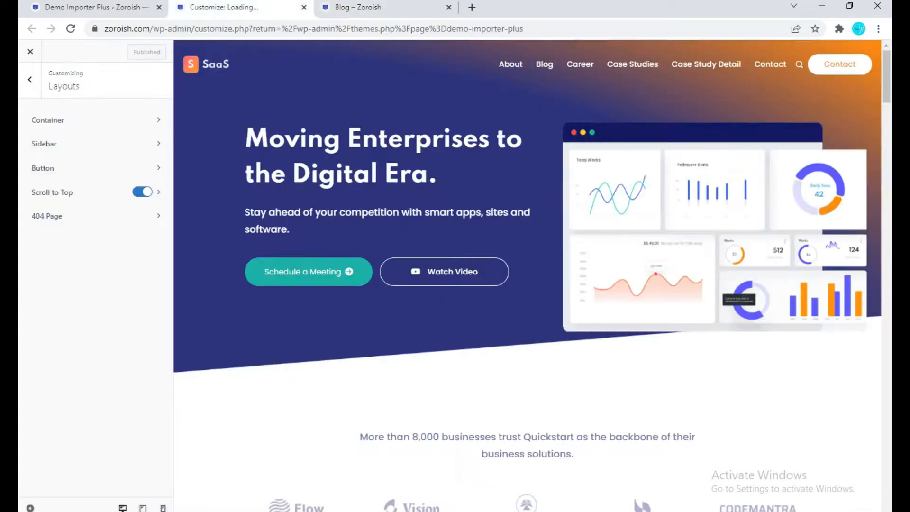
{"action": "left_click", "coordinate": [360, 7]}
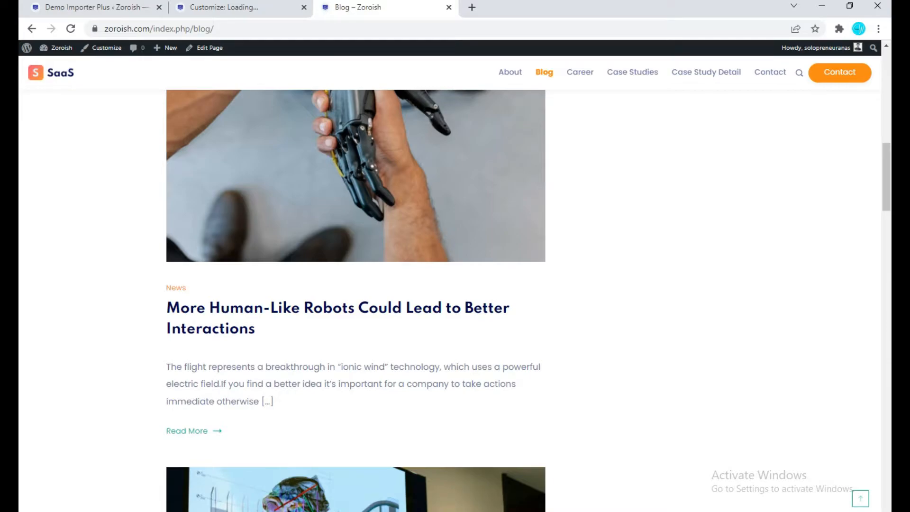
{"action": "left_click", "coordinate": [222, 7]}
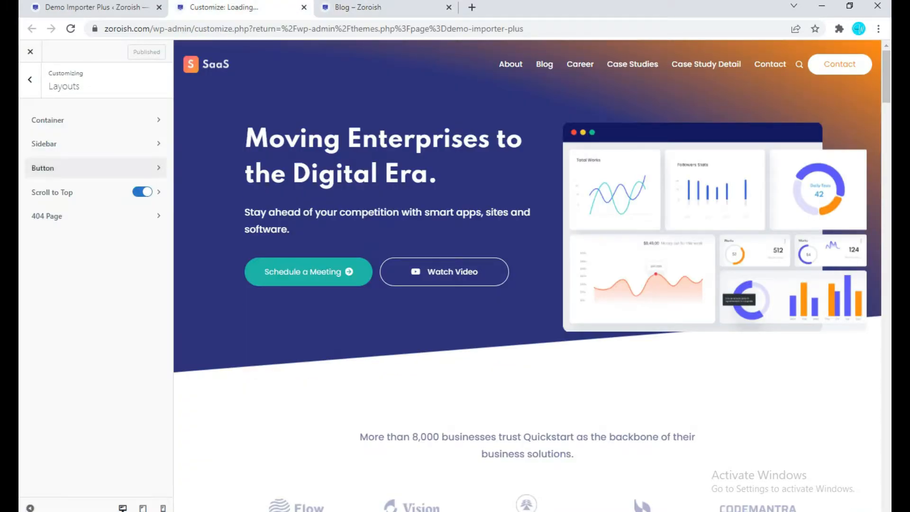
Open the 404 Page settings and load the nonexistent address zoroish.com/index.php/blosdfsdfg in a new tab.
{"action": "left_click", "coordinate": [95, 216]}
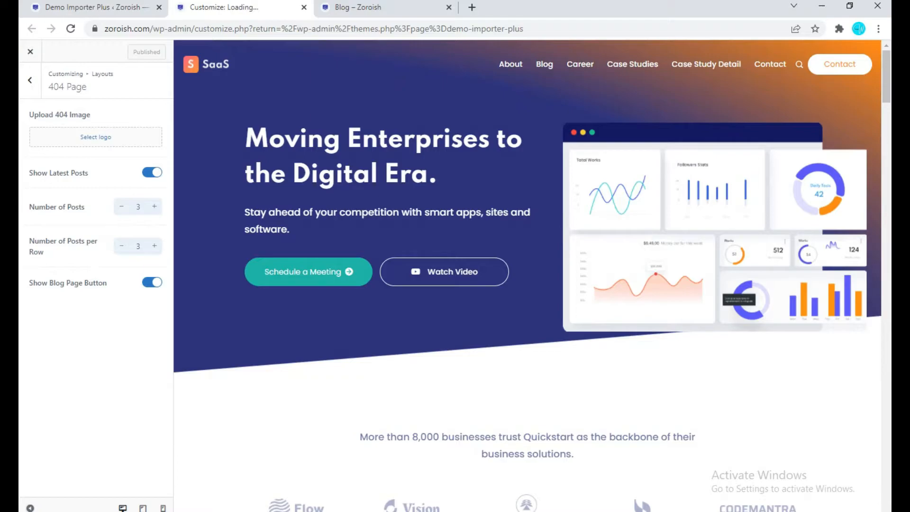
{"action": "left_click", "coordinate": [374, 7]}
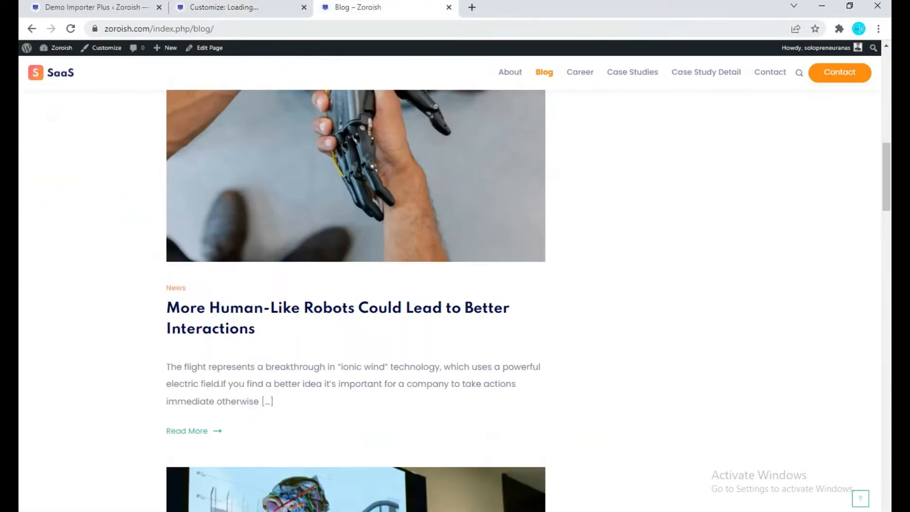
{"action": "left_click", "coordinate": [332, 29]}
{"action": "key", "text": "ctrl+c"}
{"action": "key", "text": "ctrl+t"}
{"action": "key", "text": "ctrl+v"}
{"action": "key", "text": "Left"}
{"action": "key", "text": "Left"}
{"action": "type", "text": "sdfsdf"}
{"action": "key", "text": "Return"}
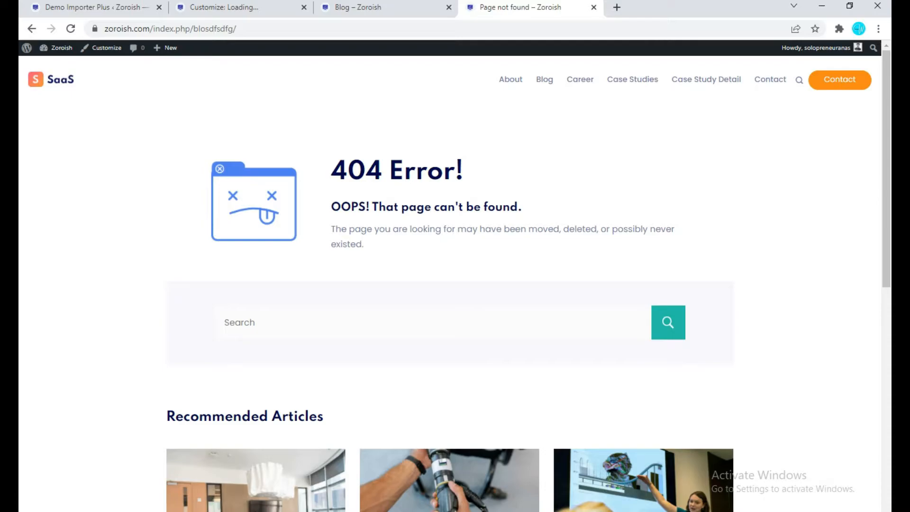
Compare the 404 Page settings with the error page's image, recommended articles and Go to Blog button.
{"action": "left_click", "coordinate": [241, 8]}
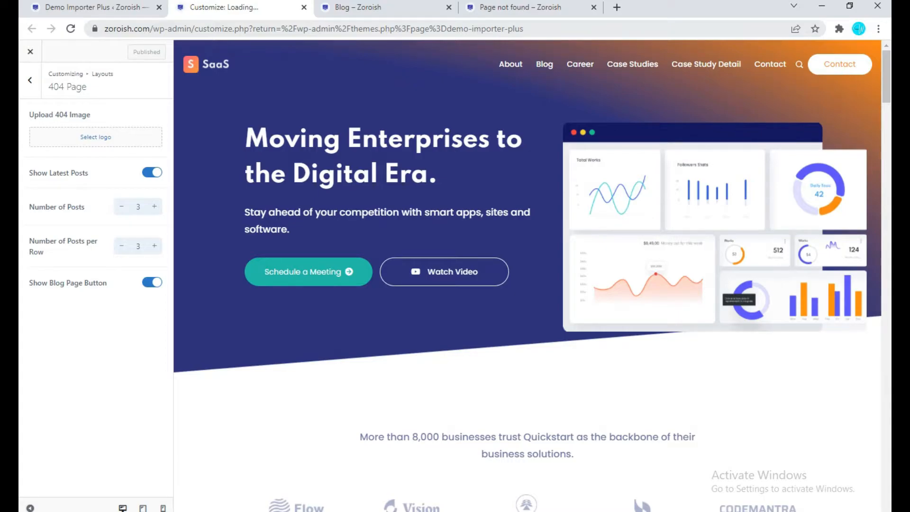
{"action": "left_click", "coordinate": [526, 7]}
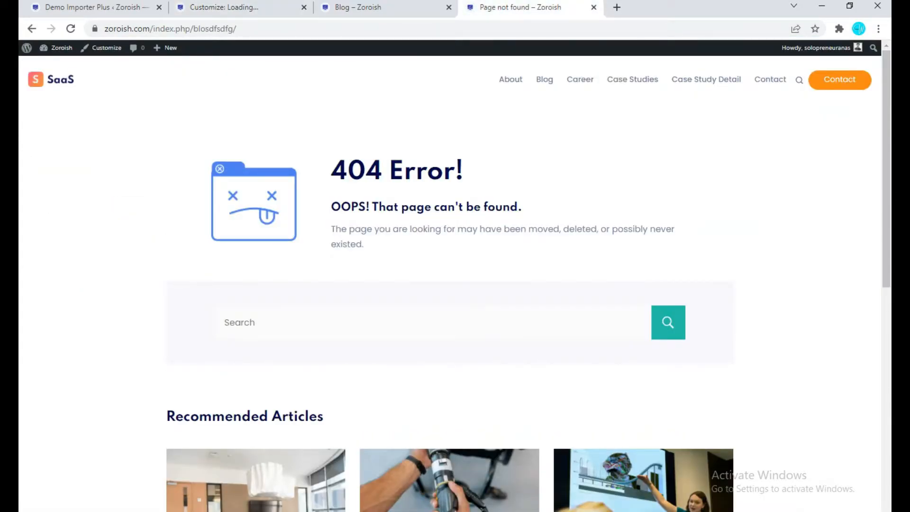
{"action": "left_click", "coordinate": [231, 9]}
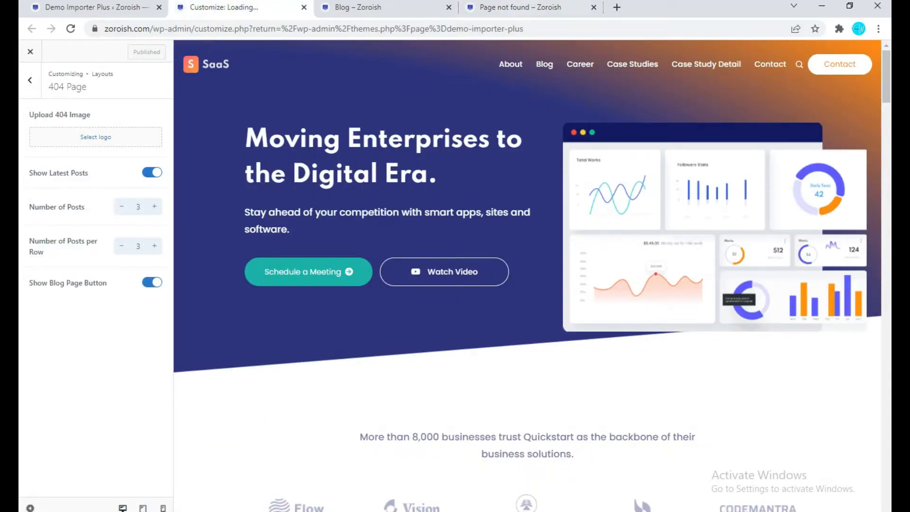
{"action": "left_click", "coordinate": [521, 7]}
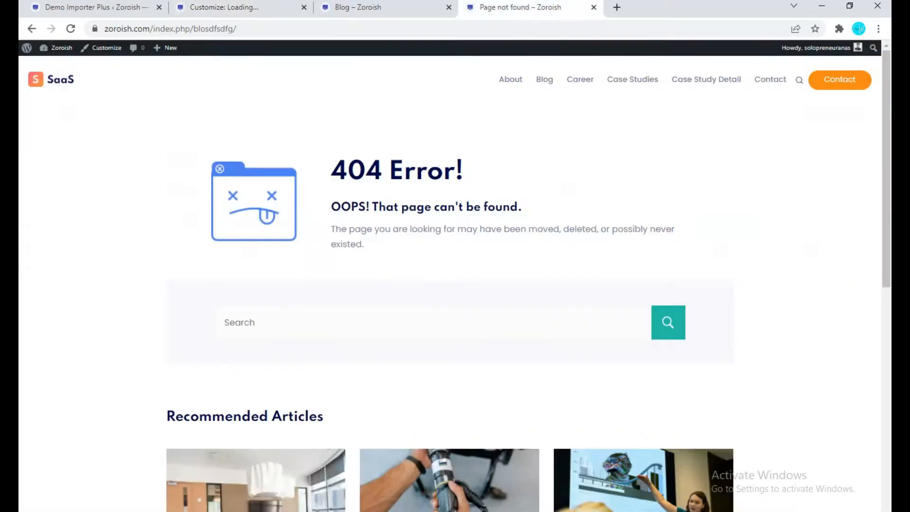
{"action": "scroll", "coordinate": [450, 284], "scroll_direction": "down", "scroll_amount": 6}
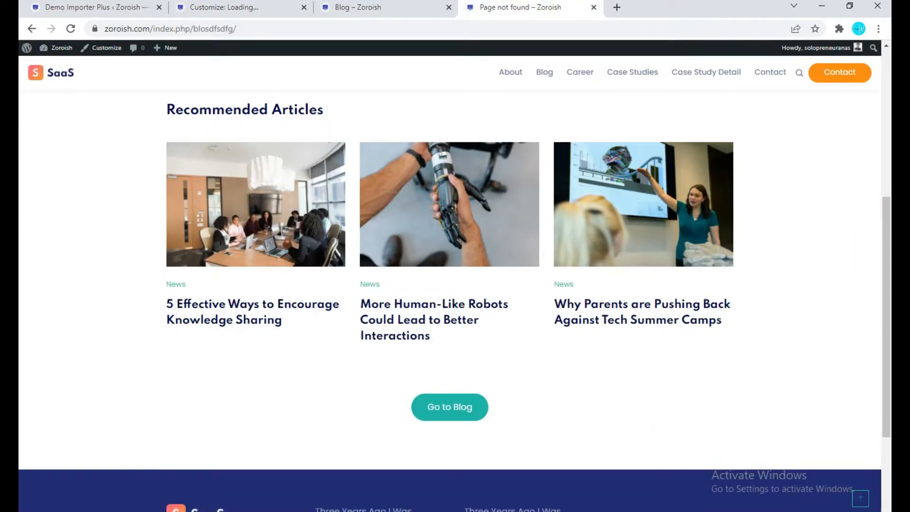
{"action": "scroll", "coordinate": [640, 313], "scroll_direction": "up", "scroll_amount": 5}
{"action": "scroll", "coordinate": [640, 313], "scroll_direction": "down", "scroll_amount": 6}
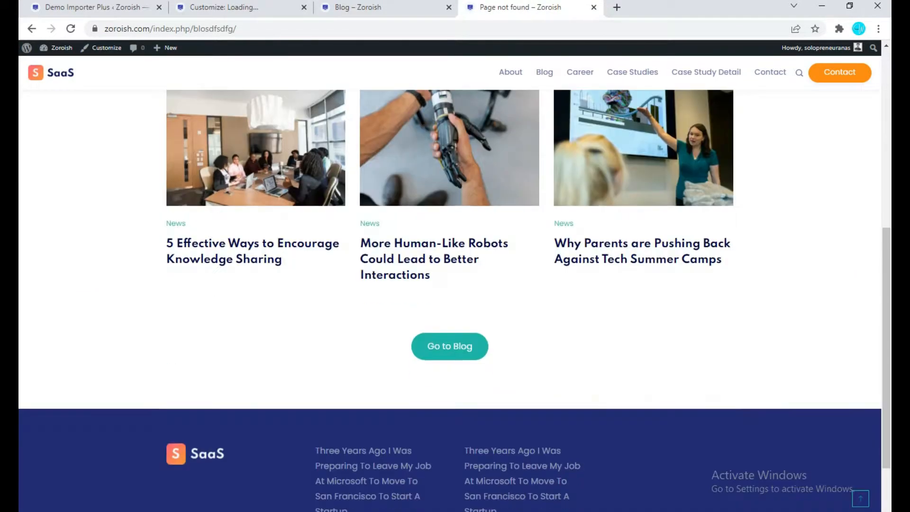
{"action": "scroll", "coordinate": [449, 346], "scroll_direction": "up", "scroll_amount": 5}
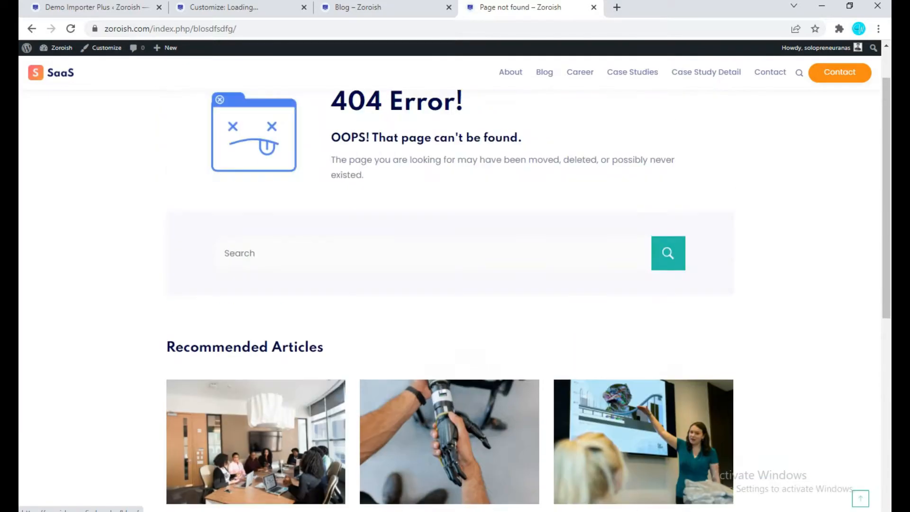
{"action": "scroll", "coordinate": [450, 285], "scroll_direction": "down", "scroll_amount": 5}
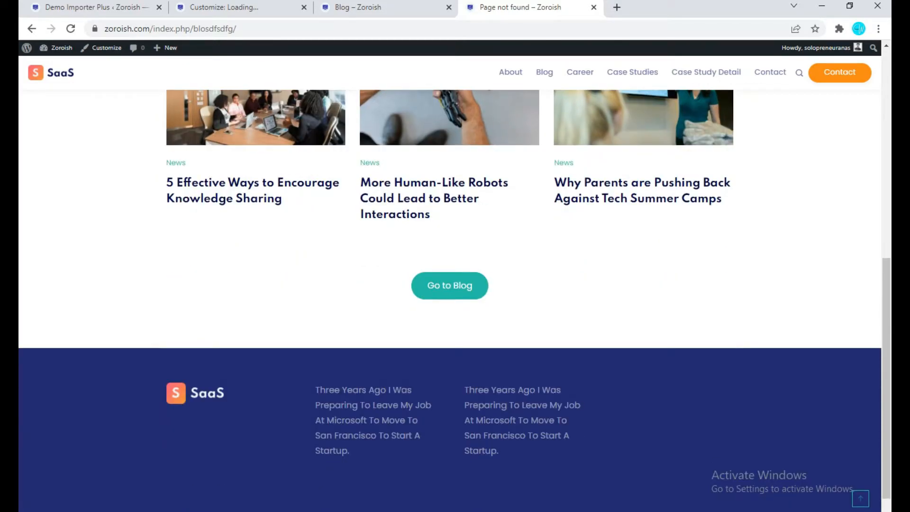
{"action": "left_click", "coordinate": [379, 7]}
{"action": "left_click", "coordinate": [246, 8]}
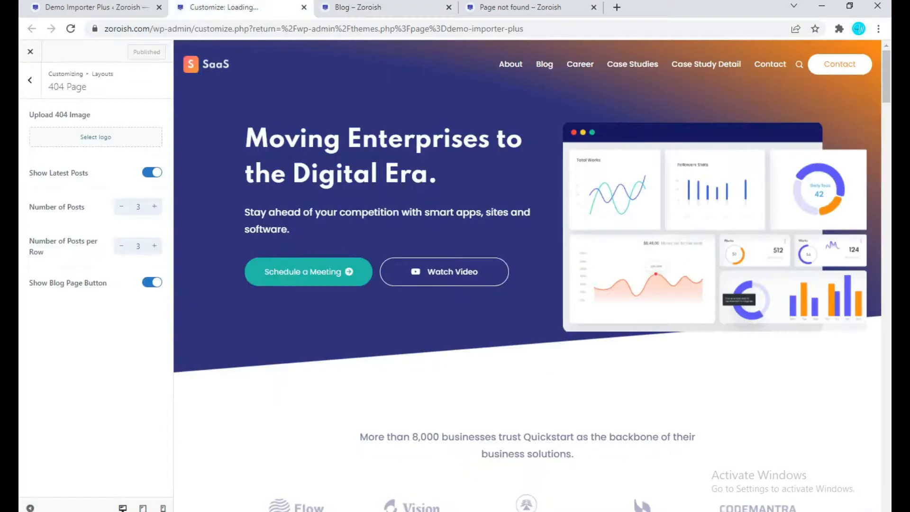
Switch Show Latest Posts and Show Blog Page Button off and back on, and publish the 404 Page settings.
{"action": "left_click", "coordinate": [153, 172]}
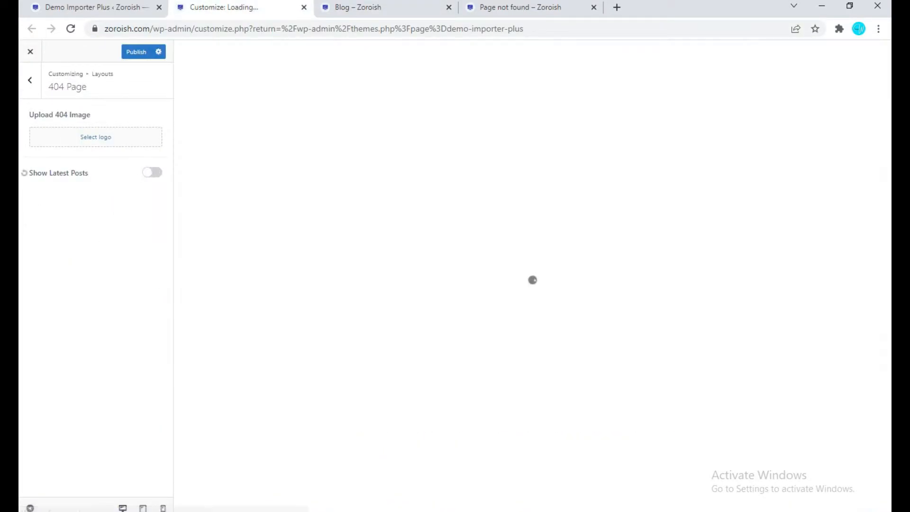
{"action": "left_click", "coordinate": [153, 172]}
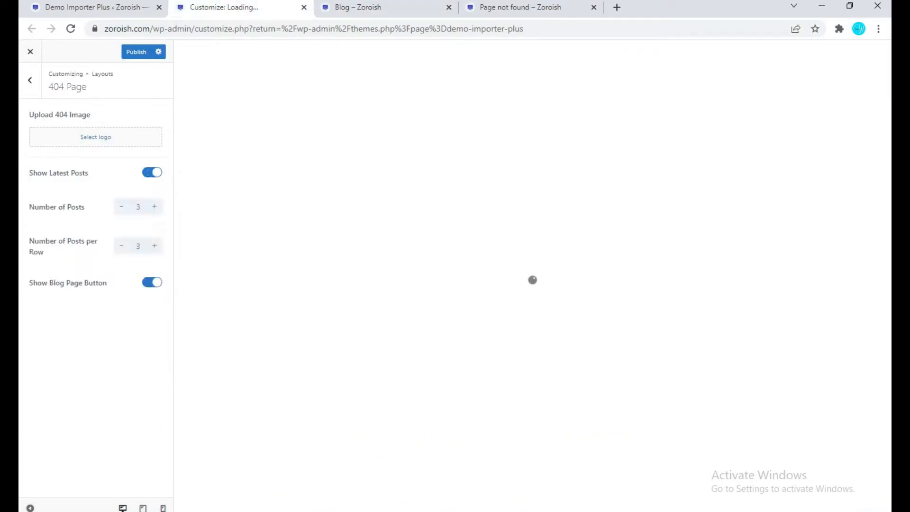
{"action": "left_click", "coordinate": [152, 282]}
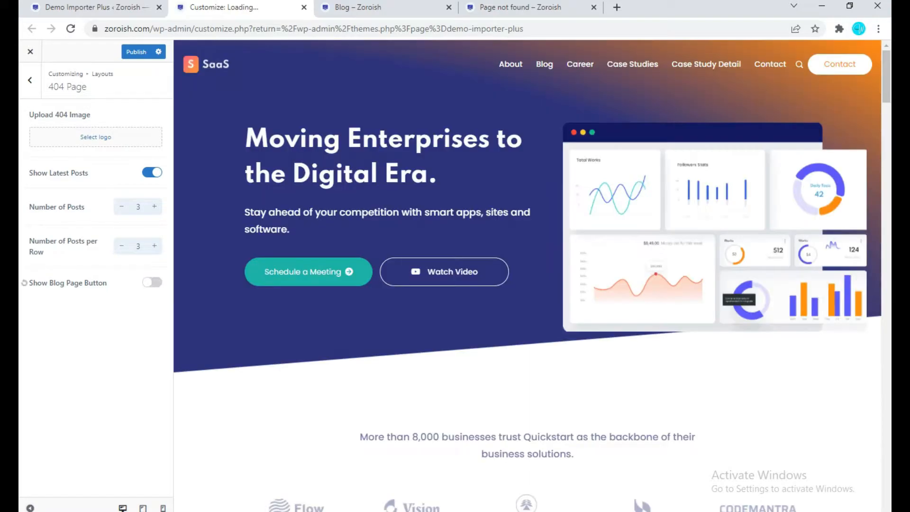
{"action": "left_click", "coordinate": [152, 283]}
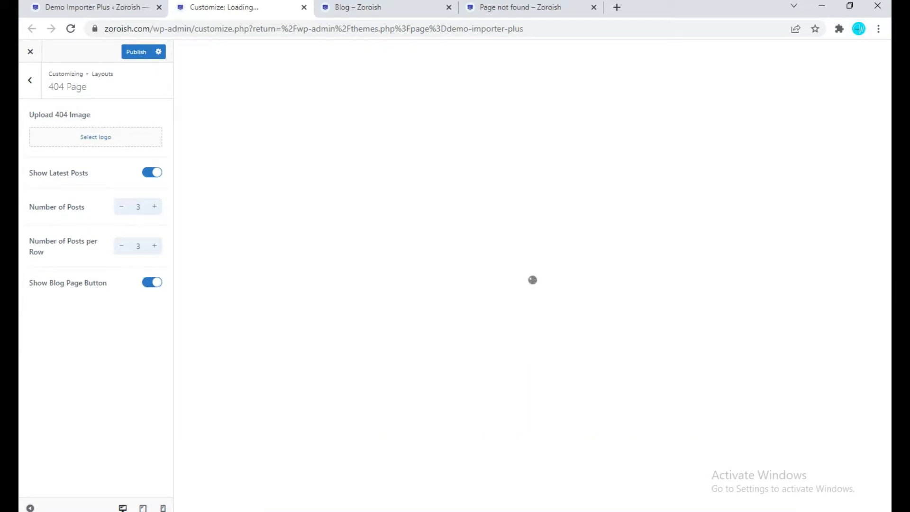
{"action": "left_click", "coordinate": [137, 51]}
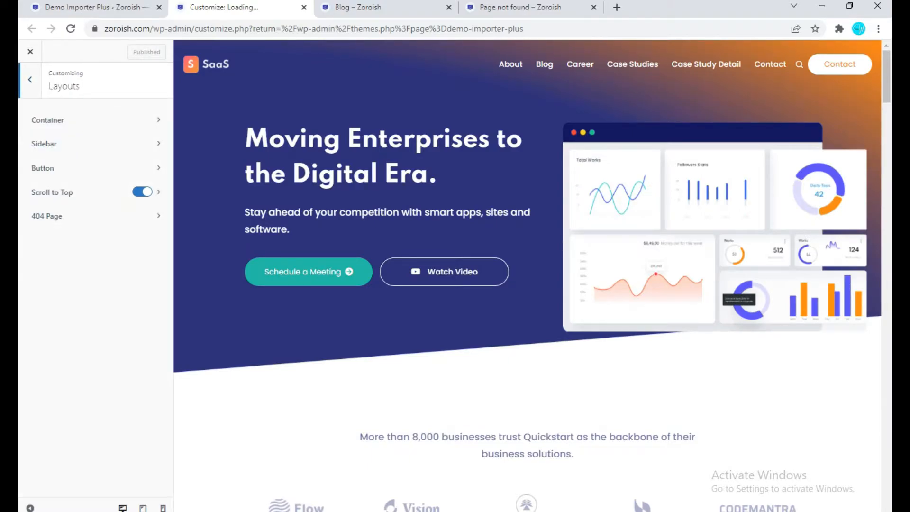
Leave the Layouts options and open the Colors settings under General Options.
{"action": "left_click", "coordinate": [30, 80]}
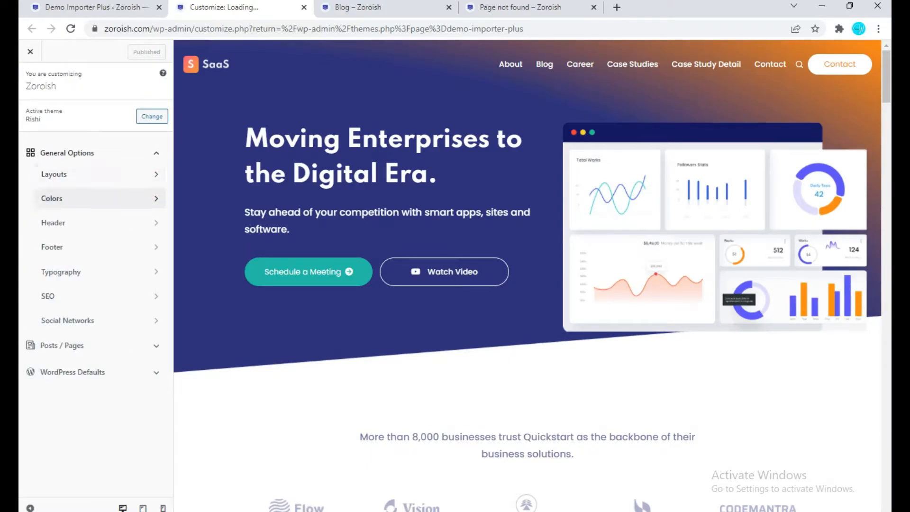
{"action": "left_click", "coordinate": [52, 198]}
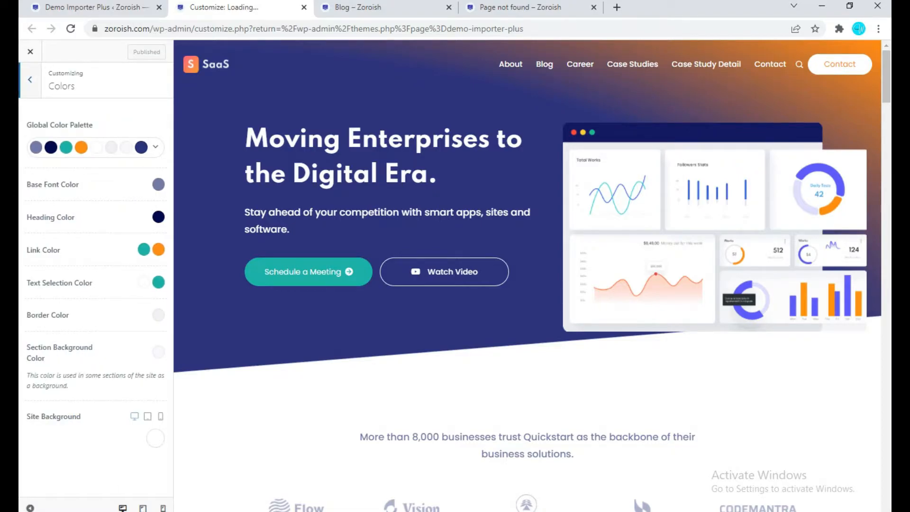
Set the Base Font Color to black and publish the Colors settings.
{"action": "key", "text": "ctrl+Tab"}
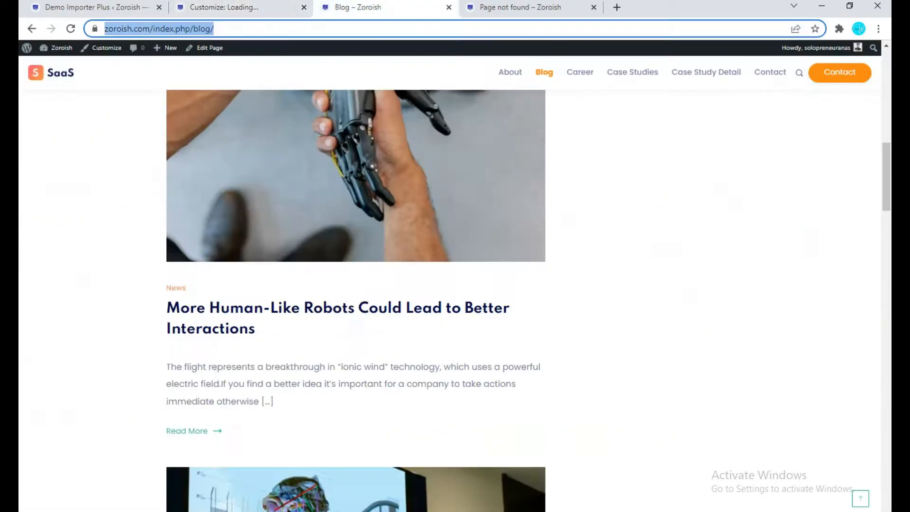
{"action": "key", "text": "ctrl+shift+Tab"}
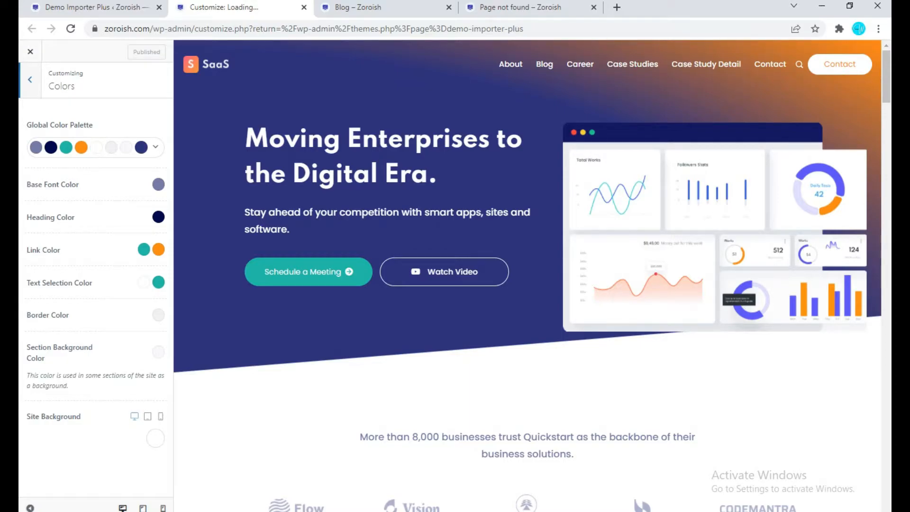
{"action": "left_click", "coordinate": [159, 184]}
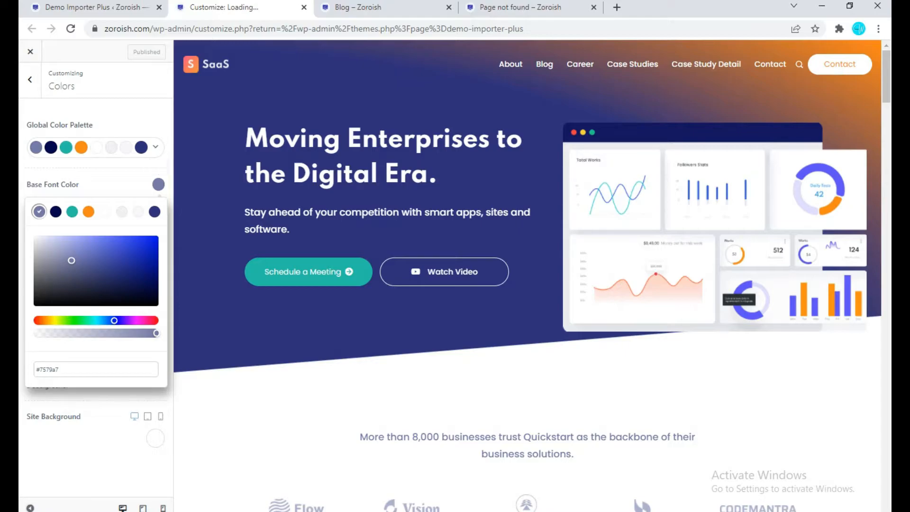
{"action": "left_click", "coordinate": [115, 279]}
{"action": "left_click_drag", "start_coordinate": [115, 279], "coordinate": [55, 306]}
{"action": "left_click", "coordinate": [136, 52]}
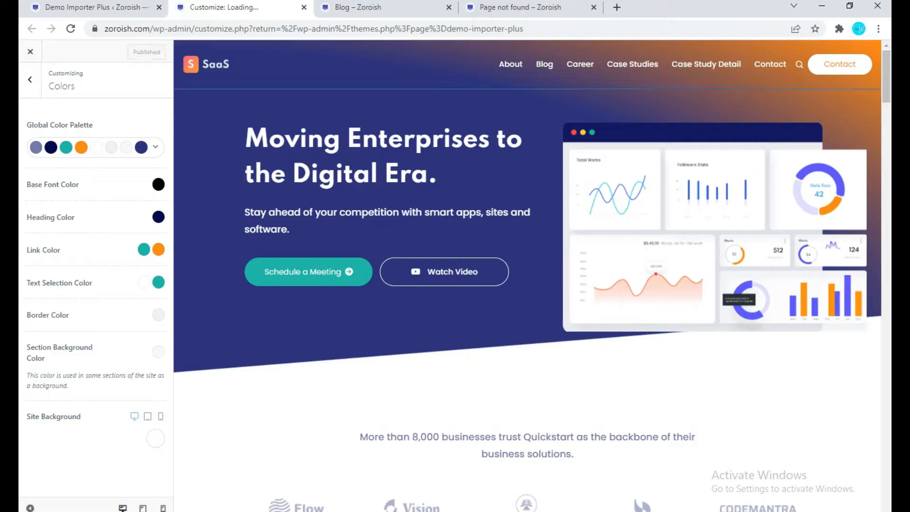
Reload the blog page and check the base font color on its post excerpts and sidebar.
{"action": "left_click", "coordinate": [357, 7]}
{"action": "scroll", "coordinate": [355, 285], "scroll_direction": "down", "scroll_amount": 3}
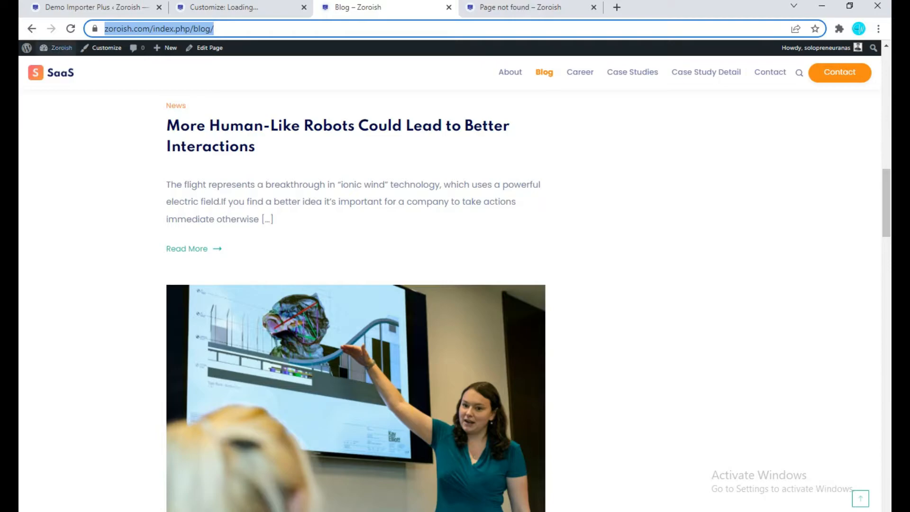
{"action": "left_click", "coordinate": [70, 29]}
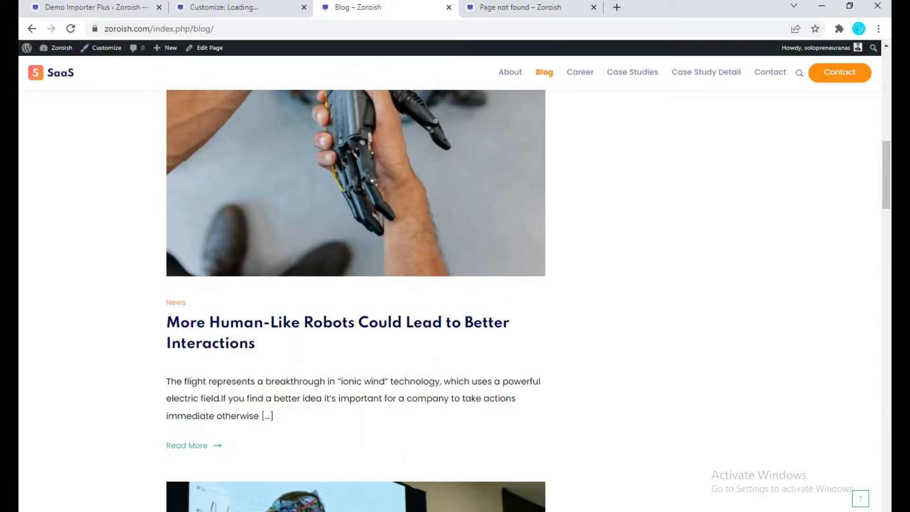
{"action": "scroll", "coordinate": [356, 308], "scroll_direction": "up", "scroll_amount": 10}
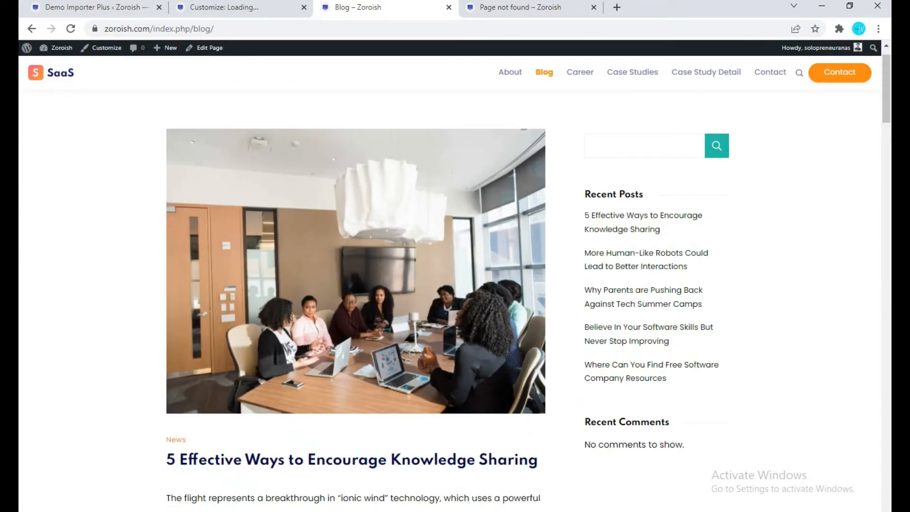
{"action": "left_click", "coordinate": [237, 8]}
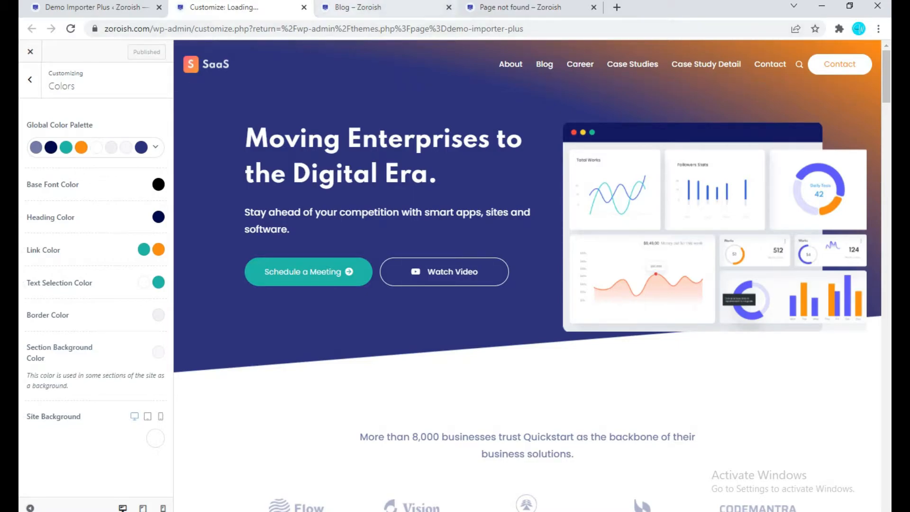
{"action": "key", "text": "ctrl+Tab"}
{"action": "scroll", "coordinate": [355, 299], "scroll_direction": "down", "scroll_amount": 6}
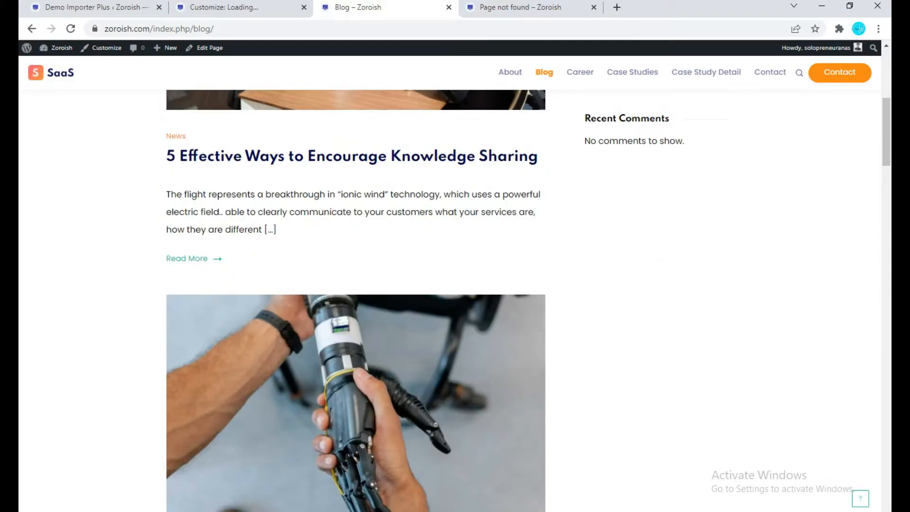
{"action": "key", "text": "ctrl+shift+Tab"}
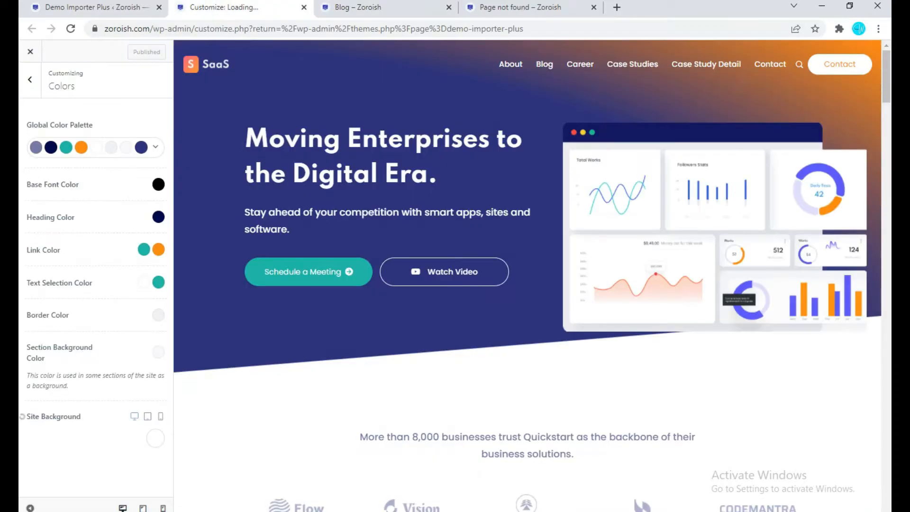
Set the Site Background to a vivid purple, publish it and reload the blog page.
{"action": "left_click", "coordinate": [155, 439]}
{"action": "left_click", "coordinate": [125, 361]}
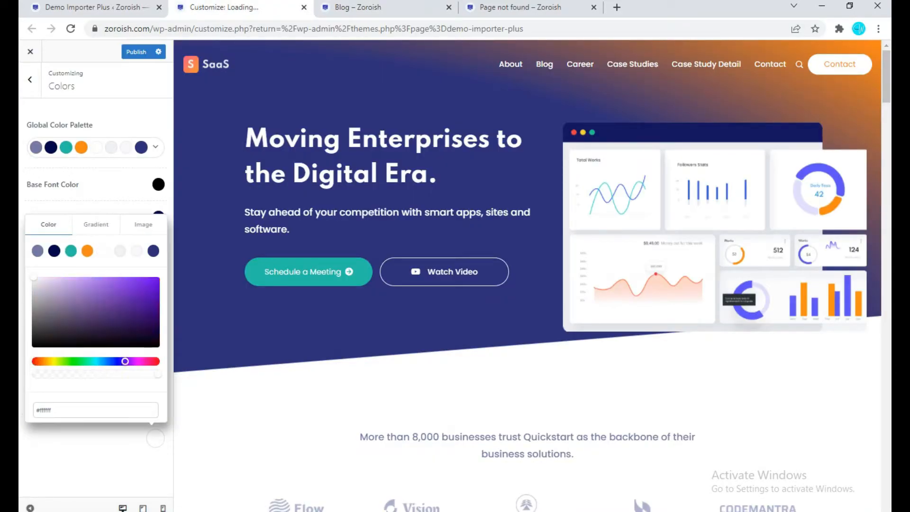
{"action": "left_click", "coordinate": [155, 280]}
{"action": "left_click", "coordinate": [136, 51]}
{"action": "left_click", "coordinate": [379, 8]}
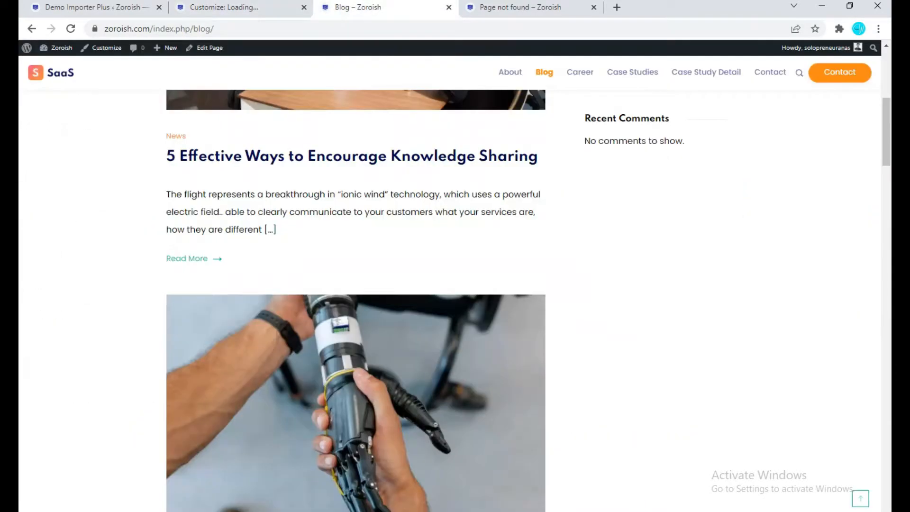
{"action": "key", "text": "F5"}
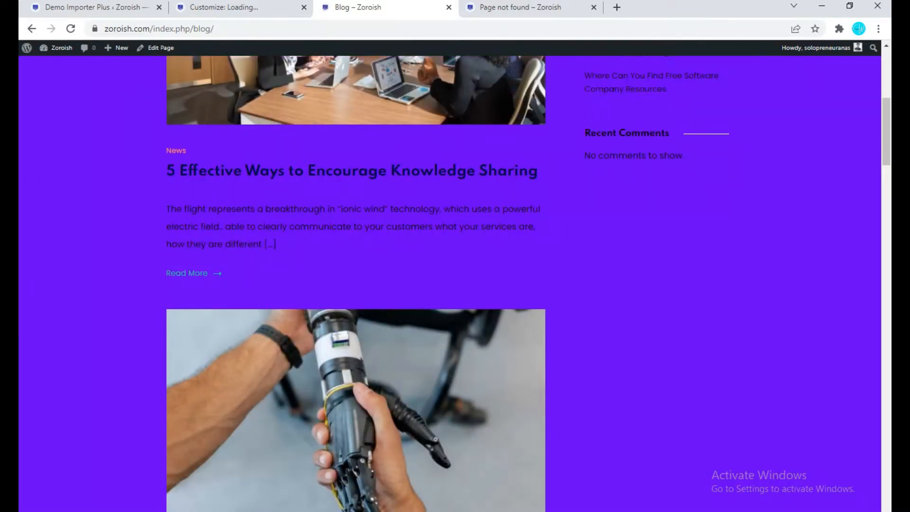
{"action": "scroll", "coordinate": [451, 285], "scroll_direction": "up", "scroll_amount": 1}
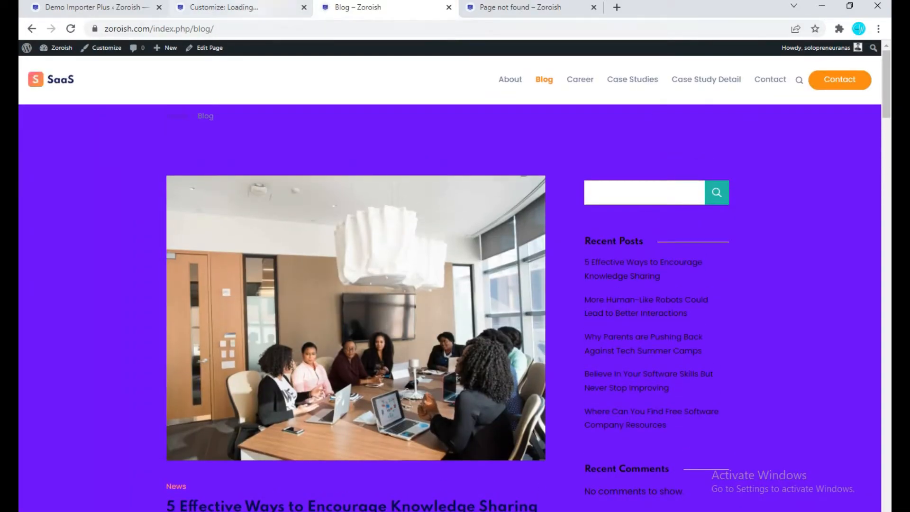
Set the Site Background back to white, publish it and reload the blog page.
{"action": "left_click", "coordinate": [223, 8]}
{"action": "left_click", "coordinate": [156, 437]}
{"action": "left_click_drag", "start_coordinate": [85, 297], "coordinate": [43, 278]}
{"action": "left_click", "coordinate": [137, 52]}
{"action": "left_click", "coordinate": [365, 7]}
{"action": "key", "text": "F5"}
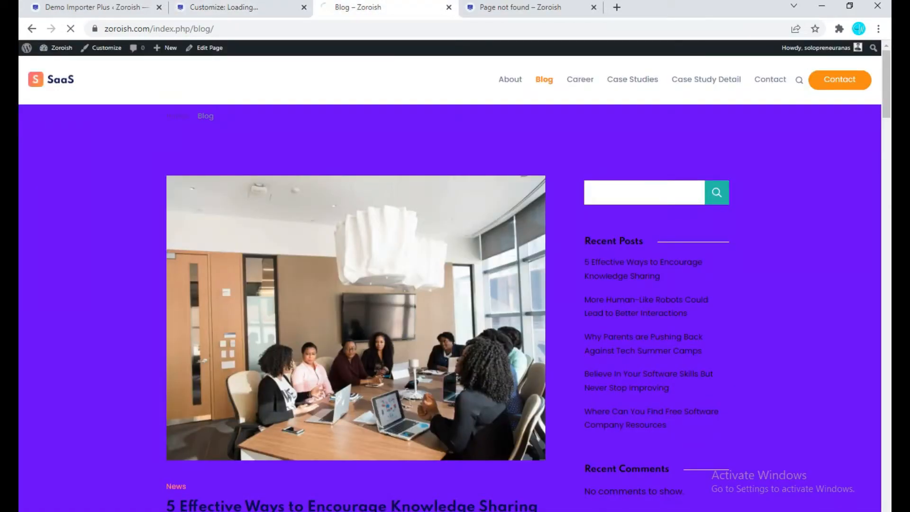
Leave the Colors settings, open the Header builder and compare it with the blog page's header.
{"action": "left_click", "coordinate": [259, 8]}
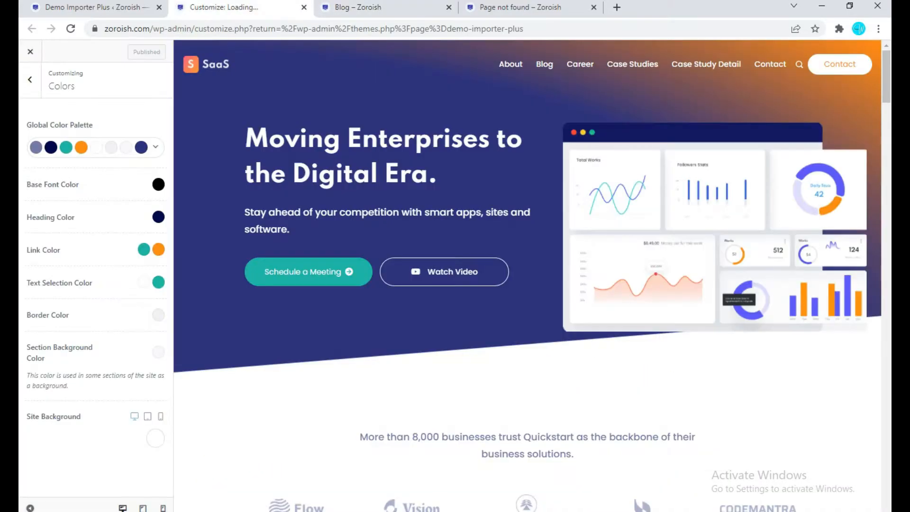
{"action": "left_click", "coordinate": [30, 79]}
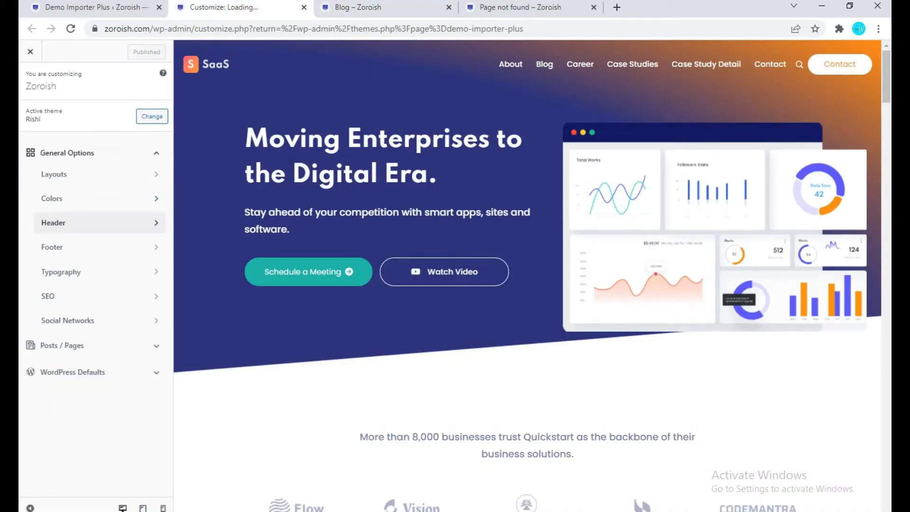
{"action": "left_click", "coordinate": [100, 223]}
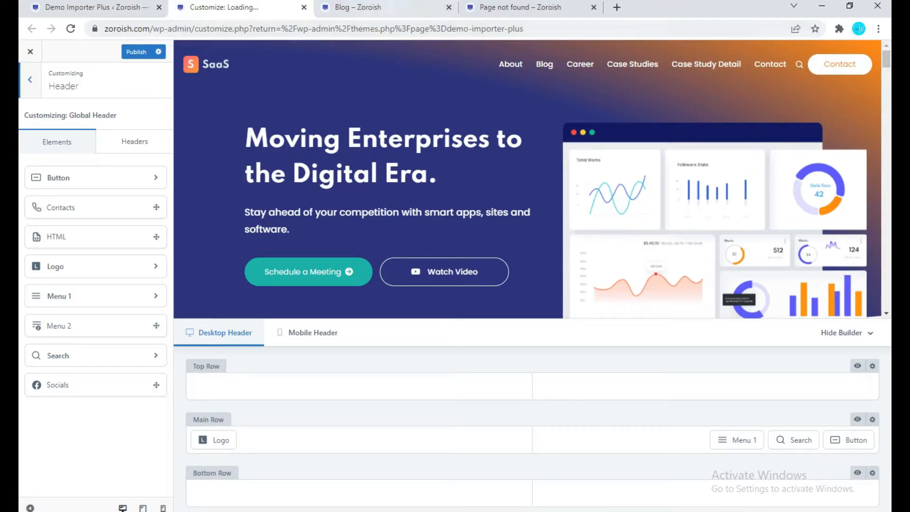
{"action": "left_click", "coordinate": [353, 7]}
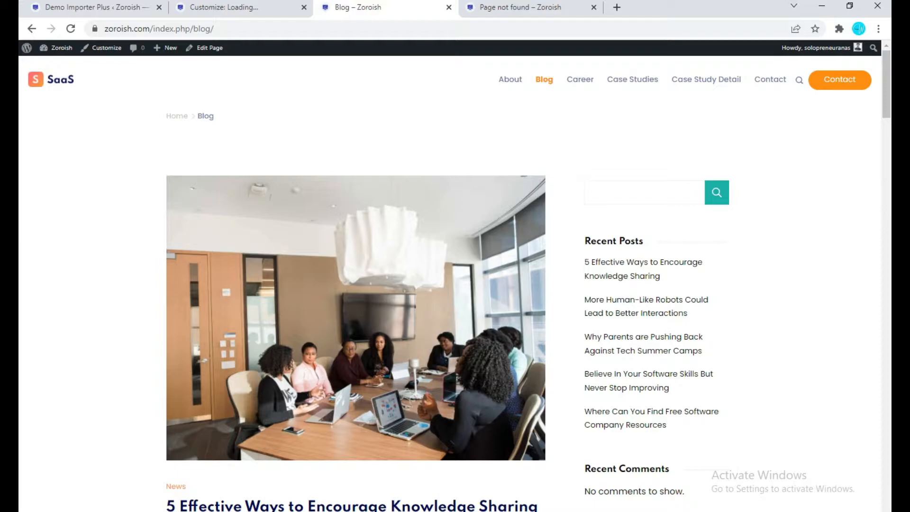
{"action": "left_click", "coordinate": [219, 7]}
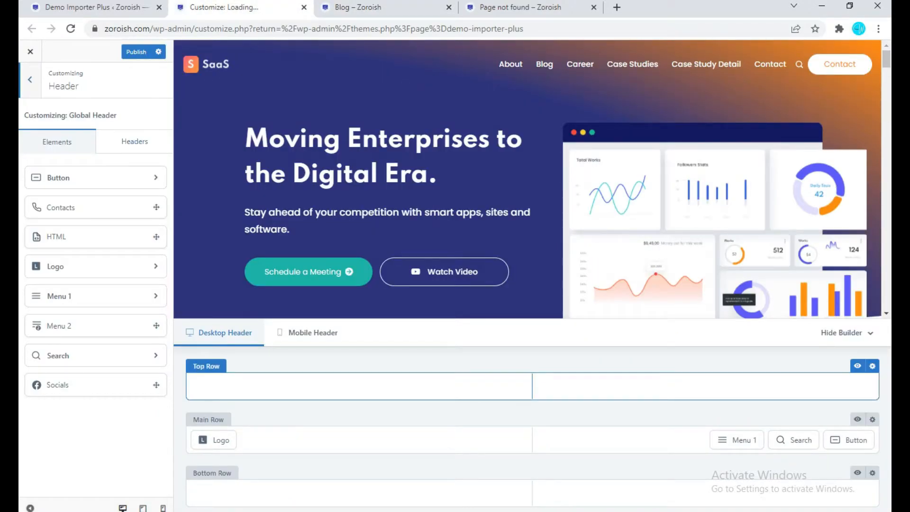
Close the Page not found tab and compare the blog page's header with the header builder's rows.
{"action": "left_click_drag", "start_coordinate": [526, 8], "coordinate": [382, 7]}
{"action": "scroll", "coordinate": [450, 284], "scroll_direction": "up", "scroll_amount": 10}
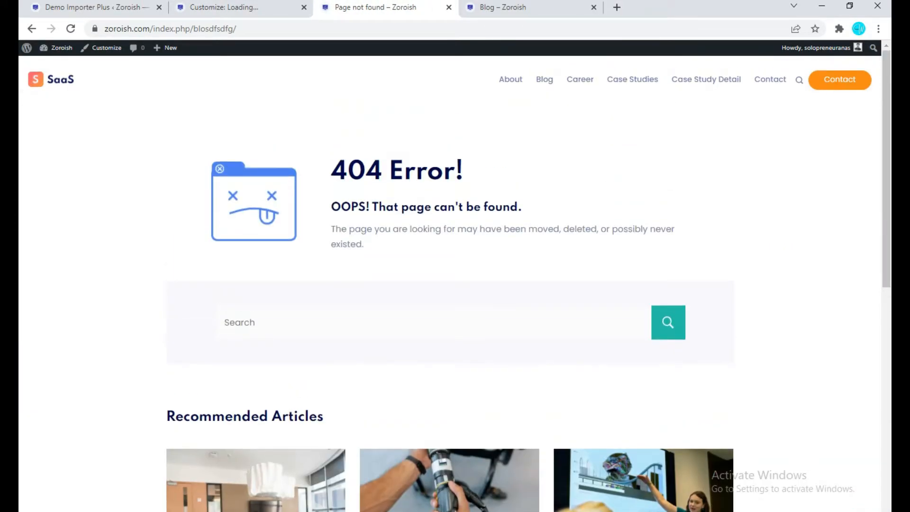
{"action": "left_click", "coordinate": [449, 7]}
{"action": "left_click", "coordinate": [222, 8]}
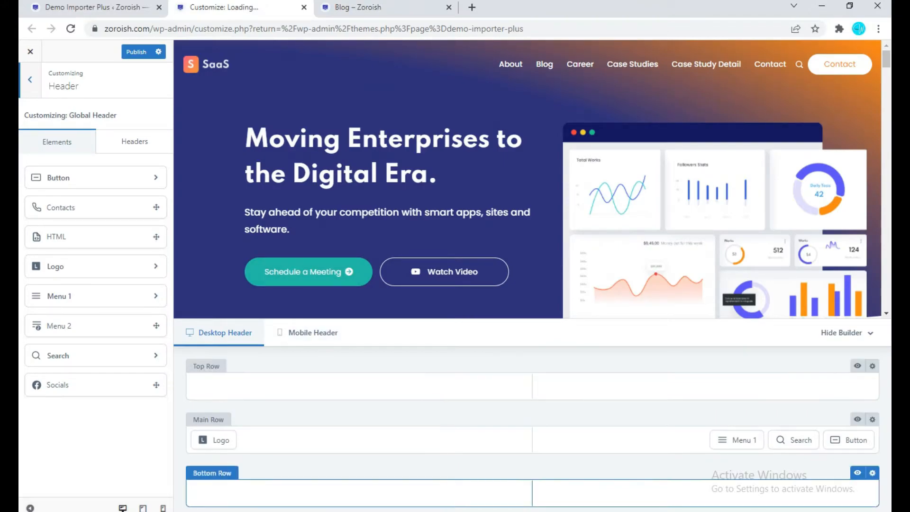
{"action": "left_click", "coordinate": [366, 7]}
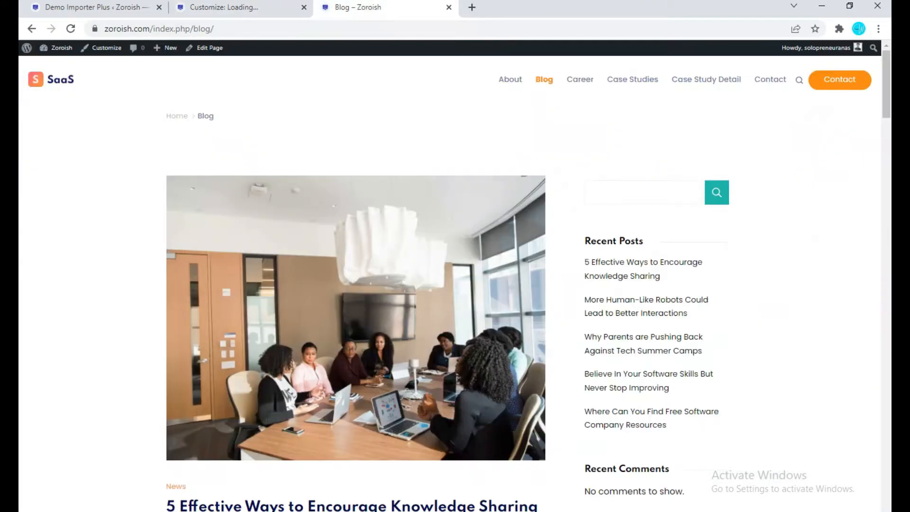
{"action": "left_click", "coordinate": [223, 7]}
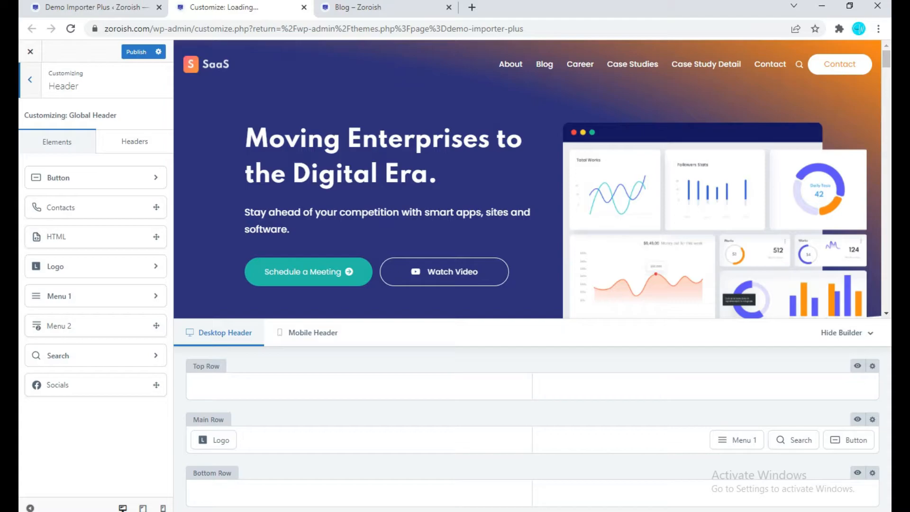
Place Socials in the middle of the Top Row and Contacts in the middle of the Bottom Row, publish, and reload the blog page.
{"action": "left_click_drag", "start_coordinate": [95, 385], "coordinate": [533, 386]}
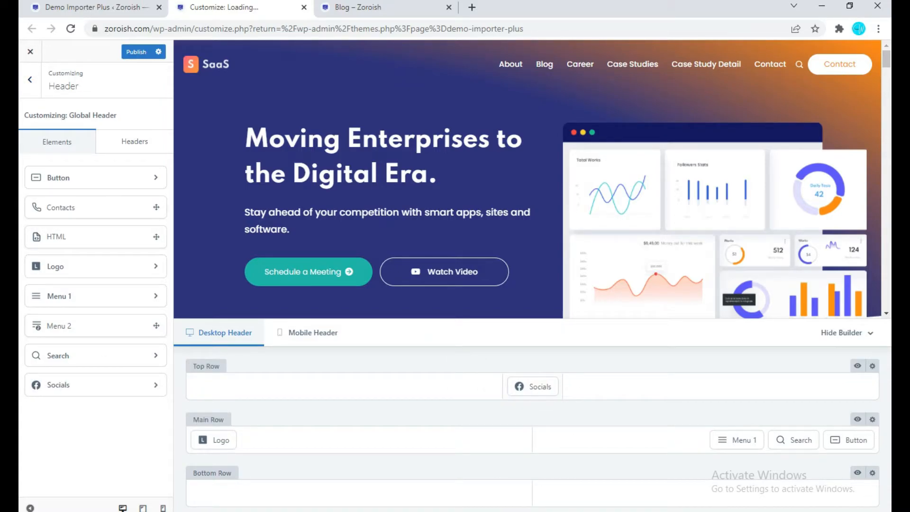
{"action": "left_click_drag", "start_coordinate": [94, 208], "coordinate": [535, 494]}
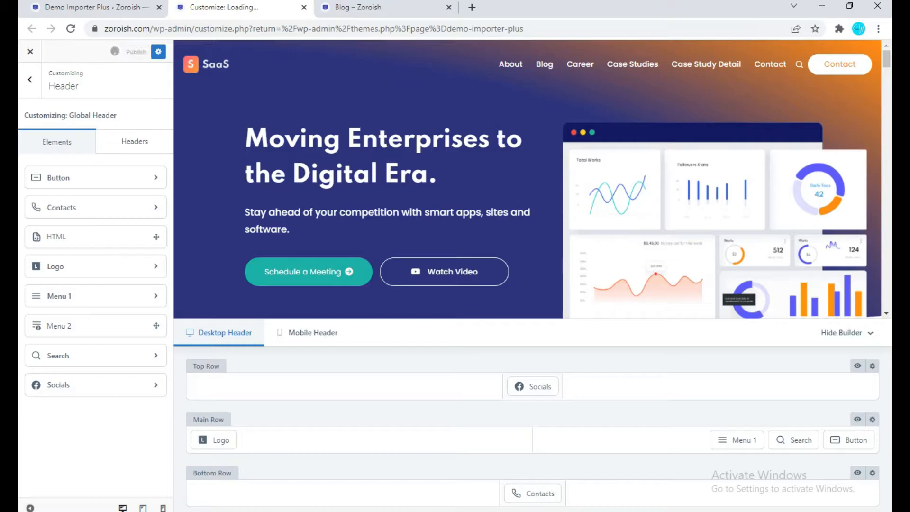
{"action": "left_click", "coordinate": [375, 8]}
{"action": "key", "text": "F5"}
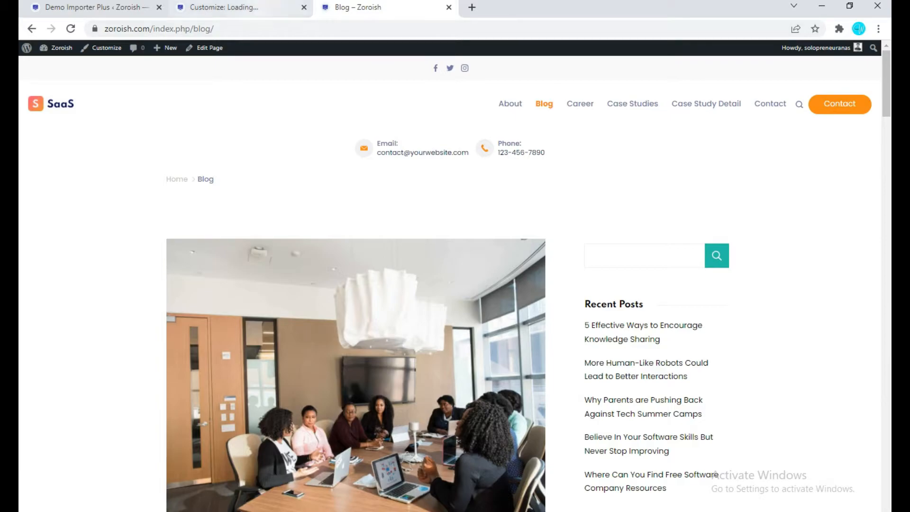
Remove the Contacts element from the Bottom Row and the Socials element from the Top Row.
{"action": "left_click", "coordinate": [241, 8]}
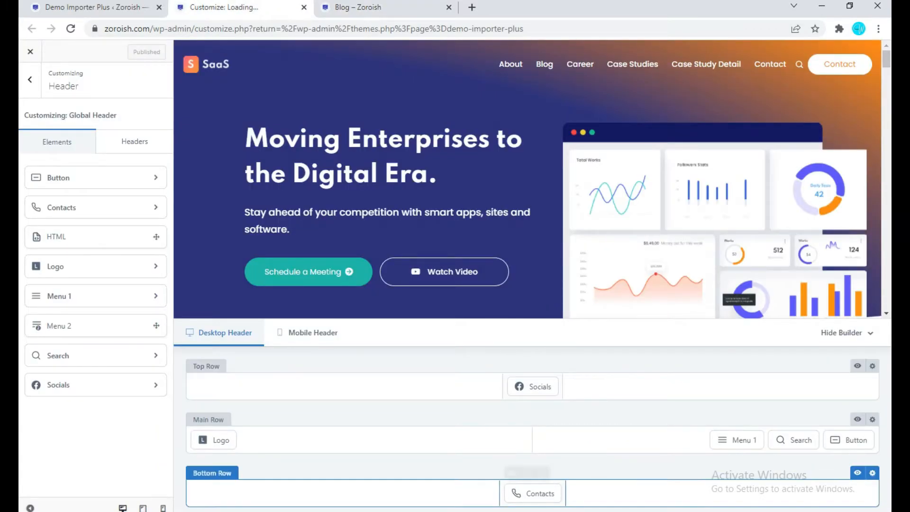
{"action": "left_click", "coordinate": [545, 474]}
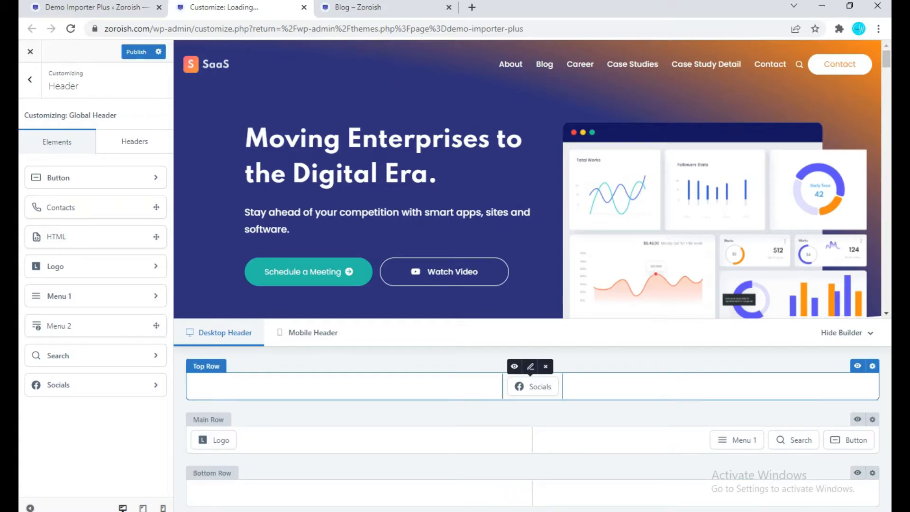
{"action": "left_click", "coordinate": [547, 367]}
Compare the Logo element in the Main Row with the logo on the blog page.
{"action": "mouse_move", "coordinate": [214, 440]}
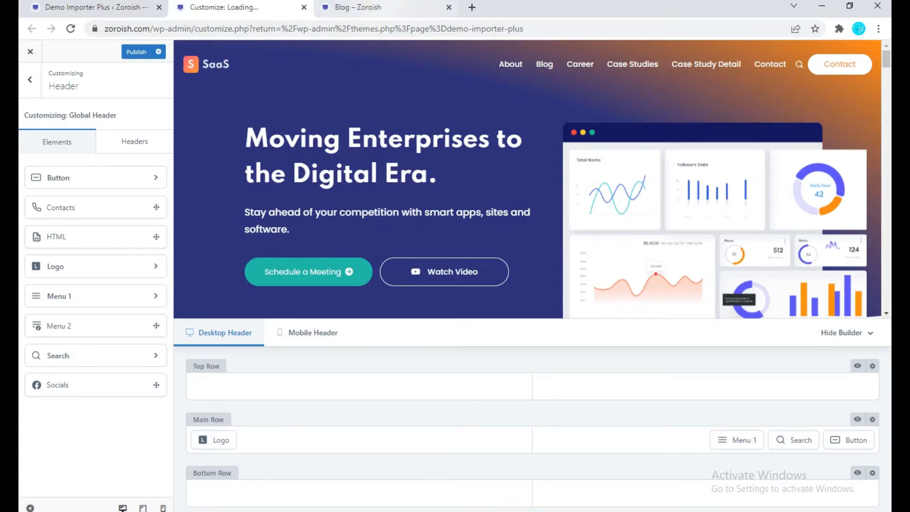
{"action": "left_click", "coordinate": [374, 7]}
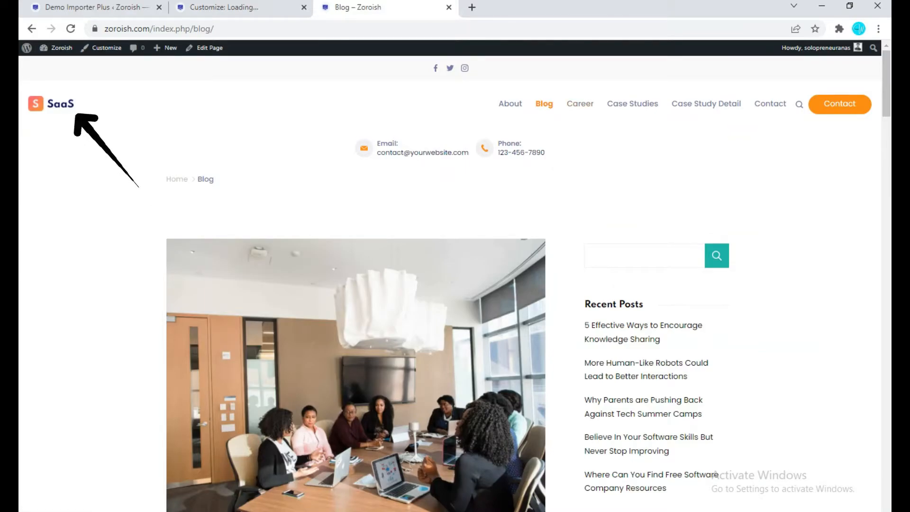
{"action": "left_click", "coordinate": [256, 8]}
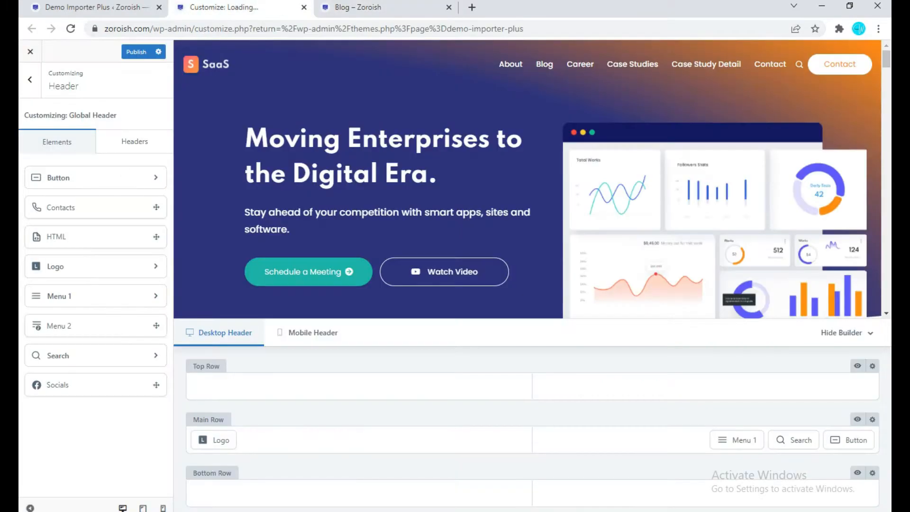
Open the settings of the Menu 1 element in the Main Row and review its options.
{"action": "mouse_move", "coordinate": [736, 440]}
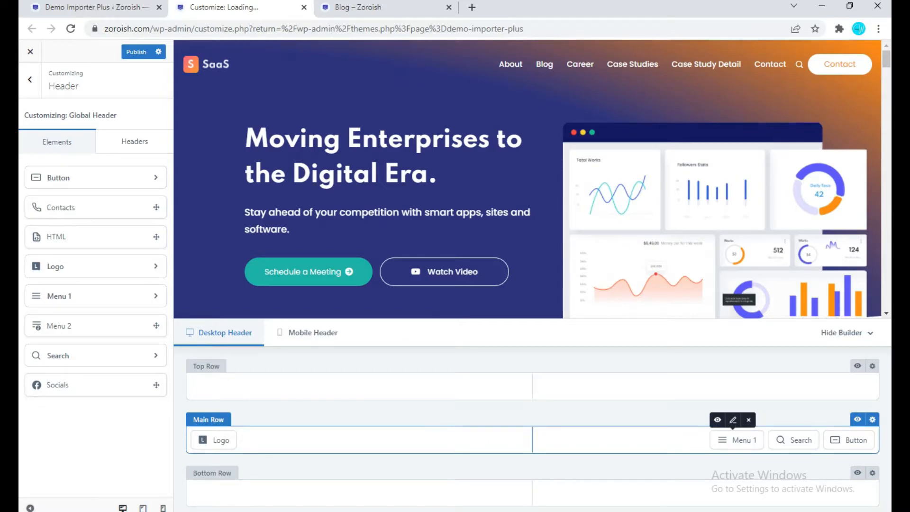
{"action": "left_click", "coordinate": [733, 420]}
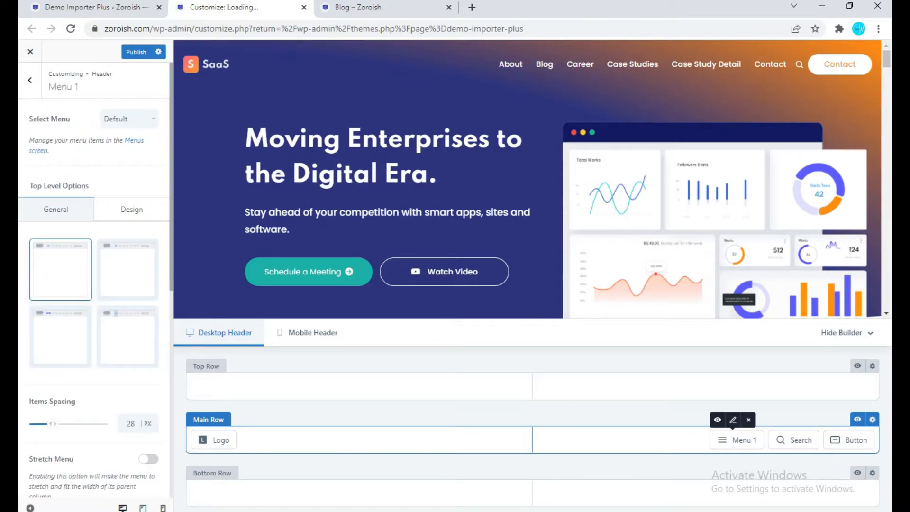
{"action": "scroll", "coordinate": [95, 304], "scroll_direction": "down", "scroll_amount": 5}
{"action": "scroll", "coordinate": [95, 303], "scroll_direction": "up", "scroll_amount": 5}
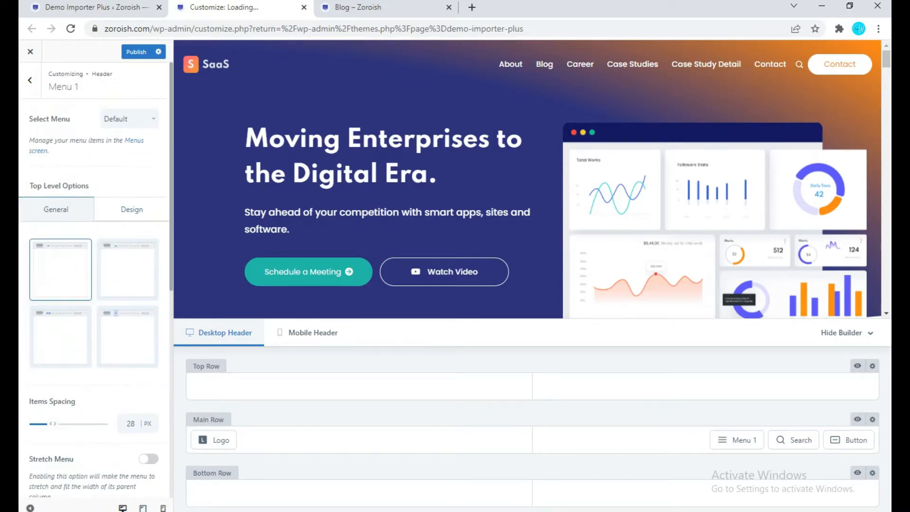
Review the Menu 1 element's General, Design and Dropdown options and the menus available for it.
{"action": "left_click", "coordinate": [132, 209]}
{"action": "scroll", "coordinate": [95, 285], "scroll_direction": "down", "scroll_amount": 4}
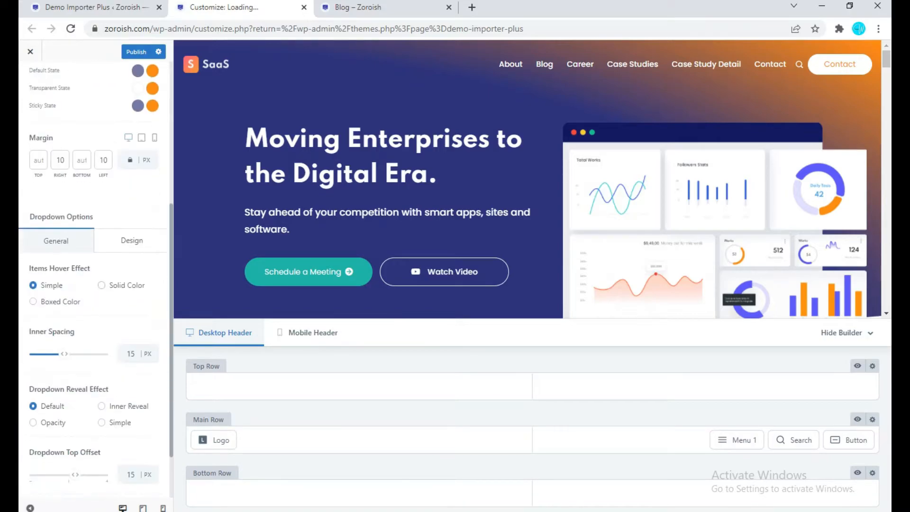
{"action": "scroll", "coordinate": [90, 183], "scroll_direction": "up", "scroll_amount": 4}
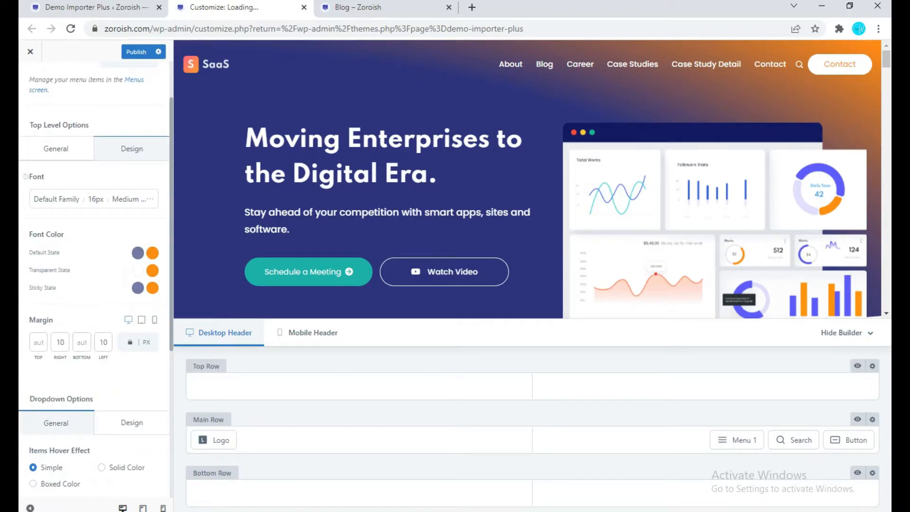
{"action": "left_click", "coordinate": [56, 150]}
{"action": "scroll", "coordinate": [60, 180], "scroll_direction": "up", "scroll_amount": 2}
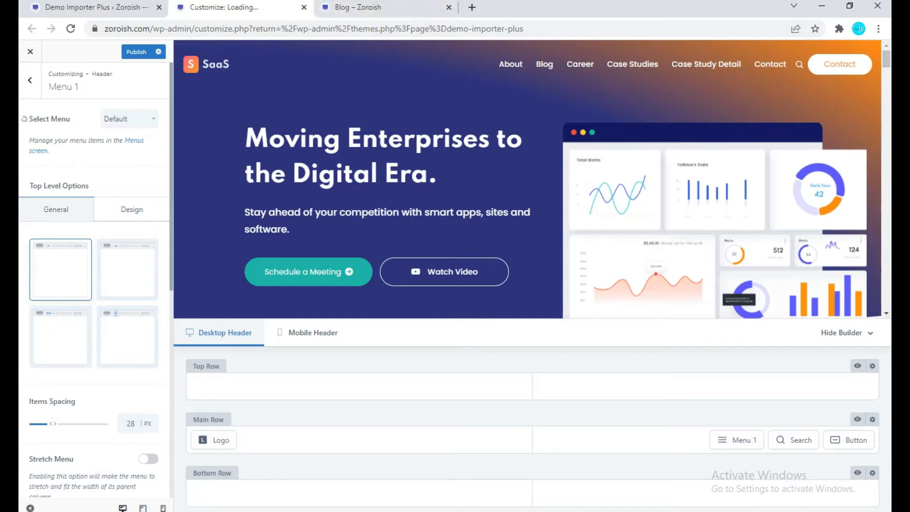
{"action": "left_click", "coordinate": [129, 119]}
{"action": "scroll", "coordinate": [96, 280], "scroll_direction": "down", "scroll_amount": 3}
{"action": "scroll", "coordinate": [95, 280], "scroll_direction": "up", "scroll_amount": 3}
Publish the header changes and choose Primary Menu for editing on the WordPress Menus page.
{"action": "left_click", "coordinate": [136, 52]}
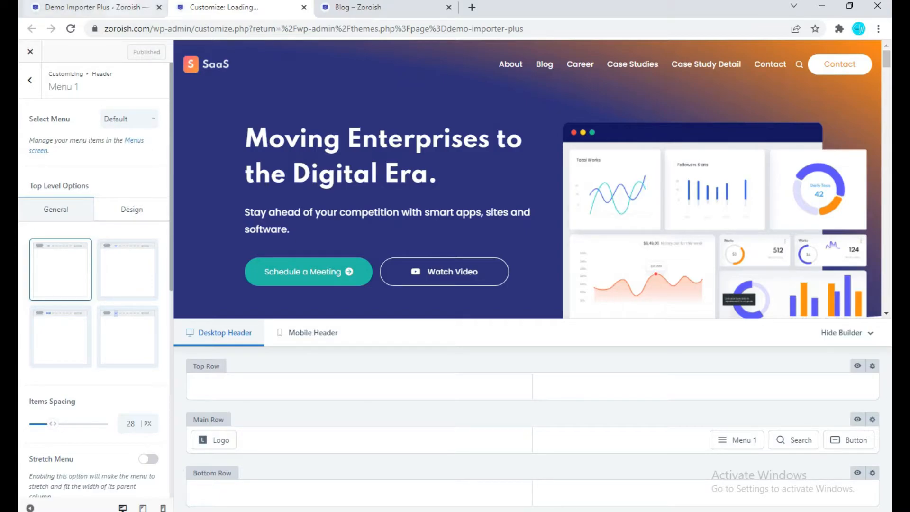
{"action": "left_click", "coordinate": [90, 8]}
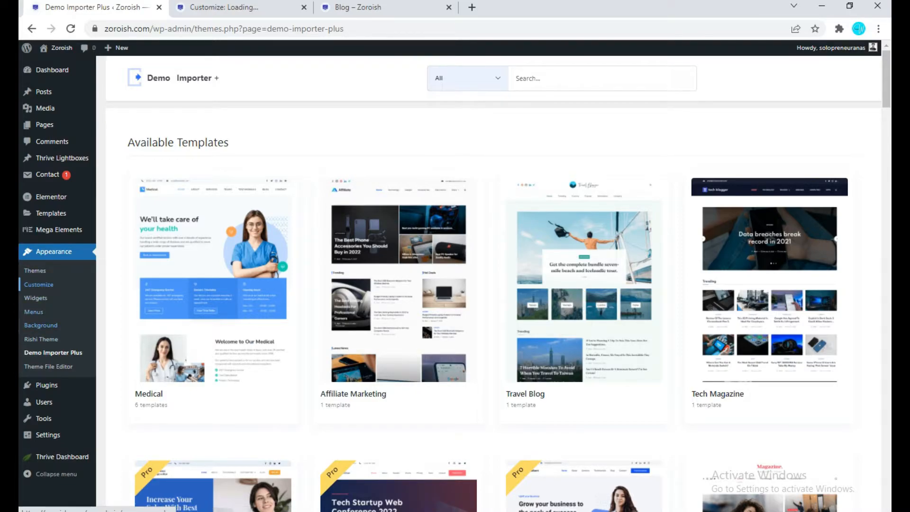
{"action": "left_click", "coordinate": [34, 312]}
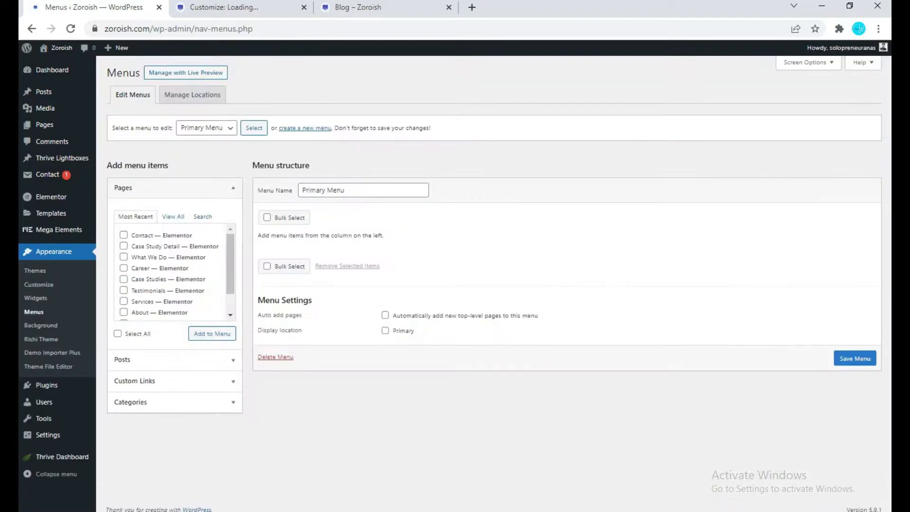
{"action": "left_click", "coordinate": [206, 127]}
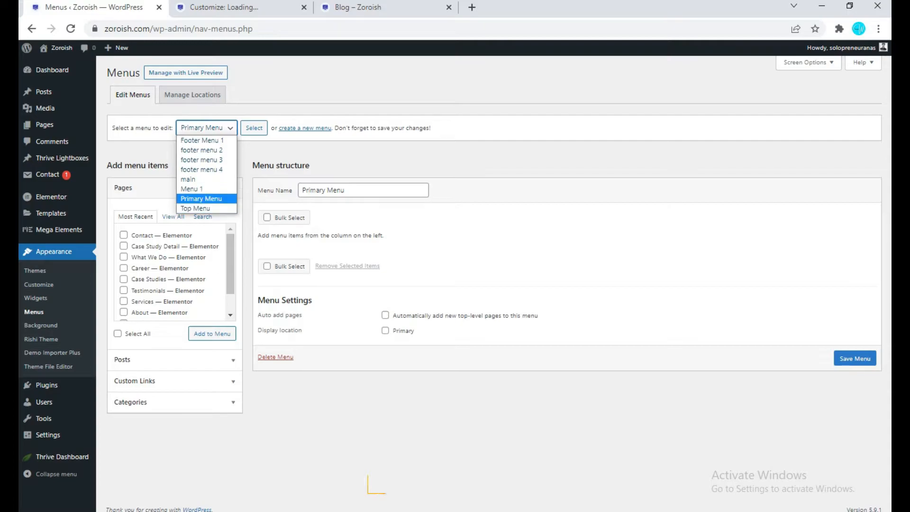
{"action": "left_click", "coordinate": [207, 199]}
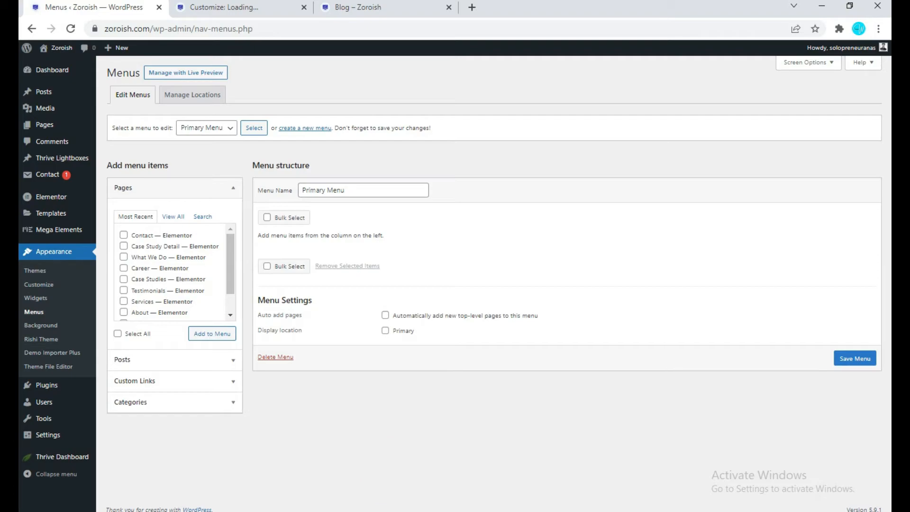
Add the Contact, Case Study Detail, What We Do, Career, Case Studies, Services and About pages to Primary Menu.
{"action": "left_click", "coordinate": [123, 246]}
{"action": "left_click", "coordinate": [124, 263]}
{"action": "left_click", "coordinate": [124, 268]}
{"action": "scroll", "coordinate": [124, 269], "scroll_direction": "down", "scroll_amount": 1}
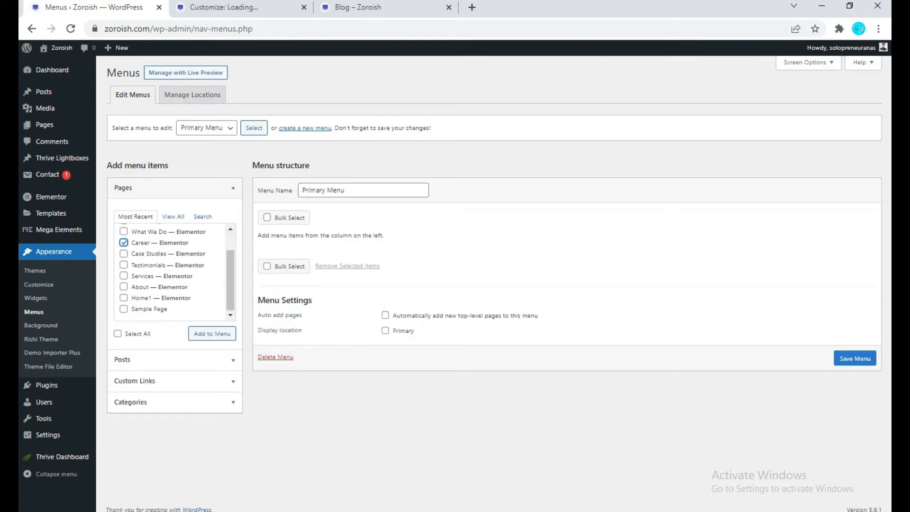
{"action": "scroll", "coordinate": [173, 270], "scroll_direction": "up", "scroll_amount": 1}
{"action": "left_click", "coordinate": [124, 257]}
{"action": "left_click", "coordinate": [124, 280]}
{"action": "left_click", "coordinate": [124, 302]}
{"action": "left_click", "coordinate": [123, 312]}
{"action": "left_click", "coordinate": [212, 334]}
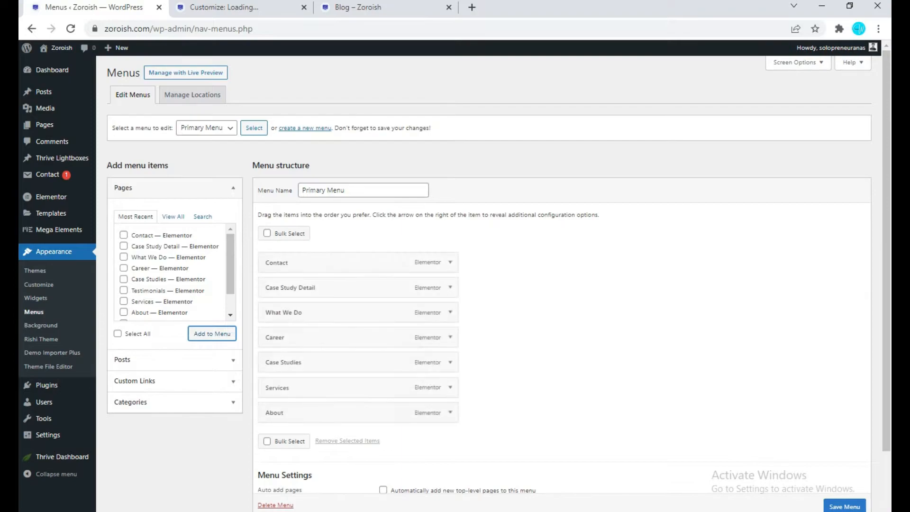
Add the Blog posts page to Primary Menu and move it to the first position, above Contact.
{"action": "scroll", "coordinate": [173, 270], "scroll_direction": "down", "scroll_amount": 1}
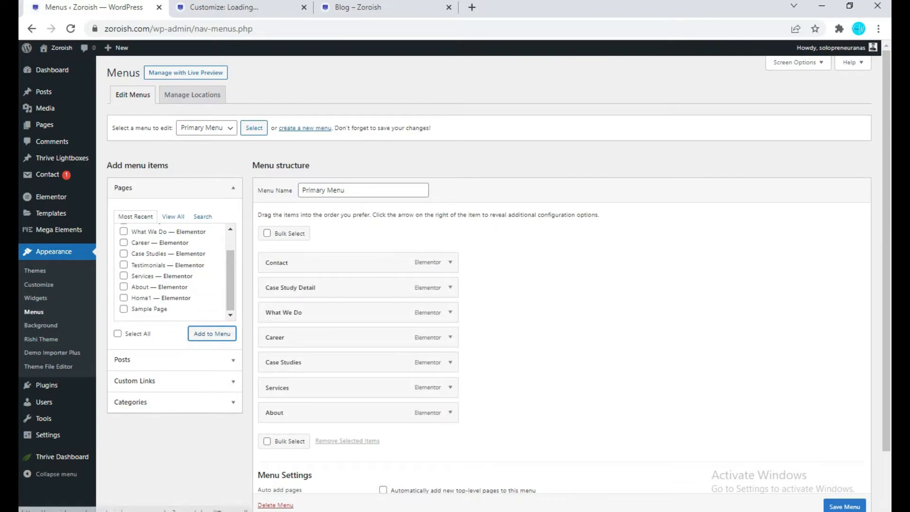
{"action": "left_click", "coordinate": [173, 217]}
{"action": "left_click", "coordinate": [123, 257]}
{"action": "left_click", "coordinate": [212, 333]}
{"action": "left_click_drag", "start_coordinate": [332, 438], "coordinate": [336, 258]}
Assign Primary Menu to the Primary display location and save the menu.
{"action": "scroll", "coordinate": [335, 260], "scroll_direction": "down", "scroll_amount": 1}
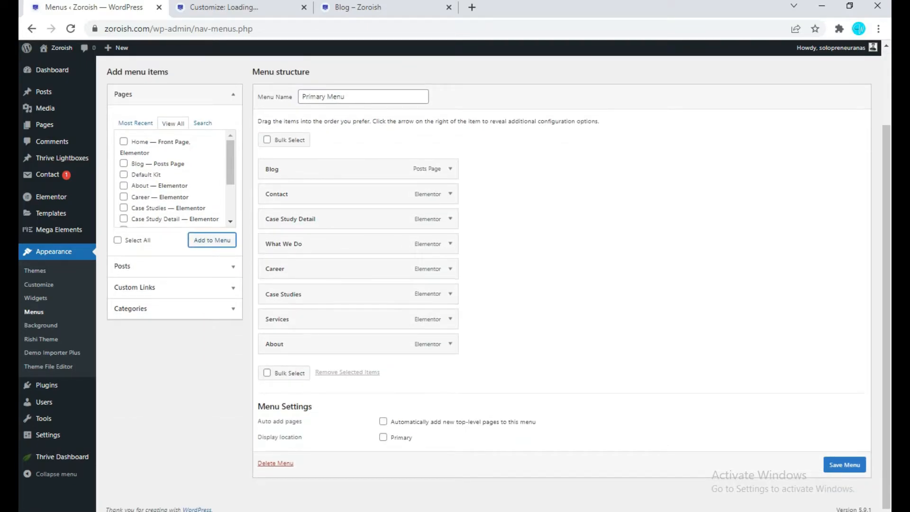
{"action": "left_click", "coordinate": [383, 437]}
{"action": "left_click", "coordinate": [845, 465]}
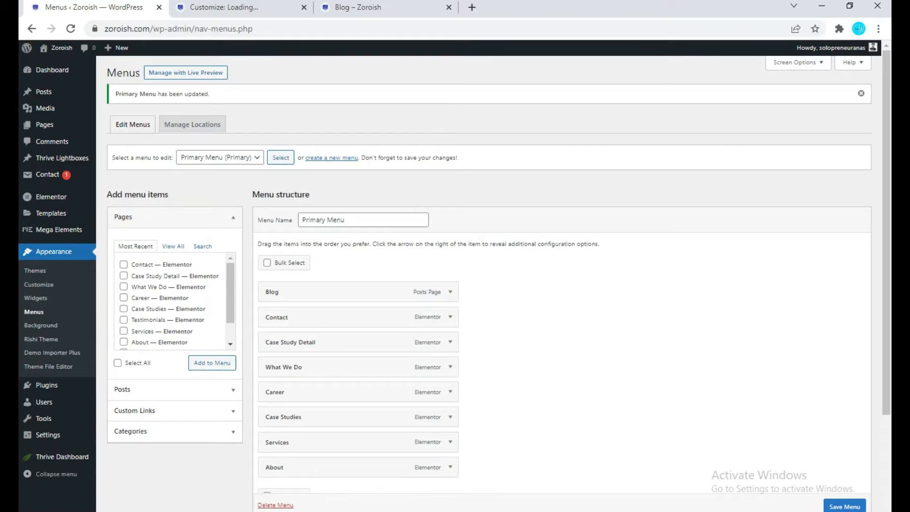
Reload the Customizer, set the header's Menu 1 element to Primary Menu, publish, and reload the blog page.
{"action": "left_click", "coordinate": [223, 7]}
{"action": "key", "text": "F5"}
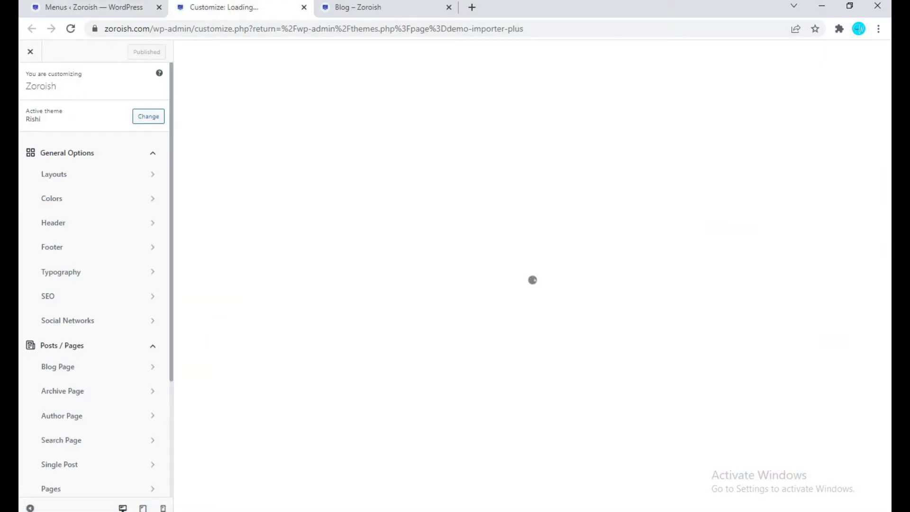
{"action": "left_click", "coordinate": [53, 223]}
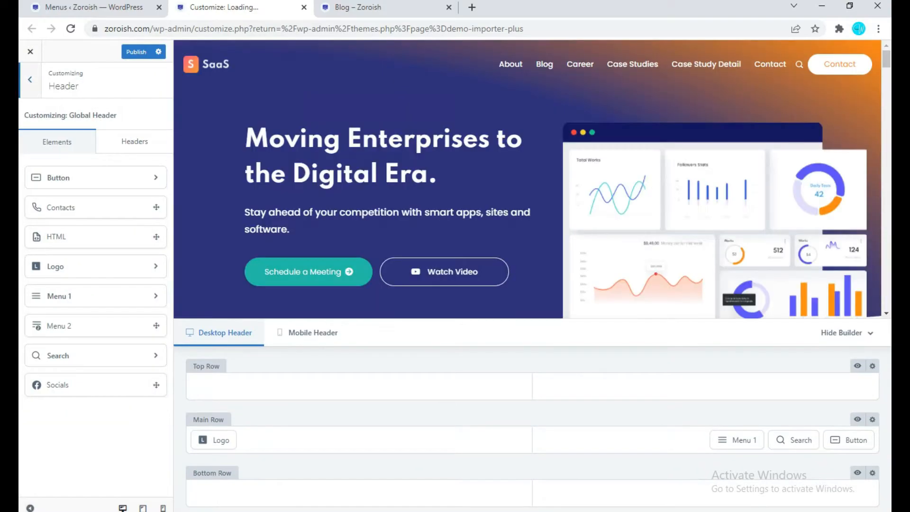
{"action": "left_click", "coordinate": [737, 440]}
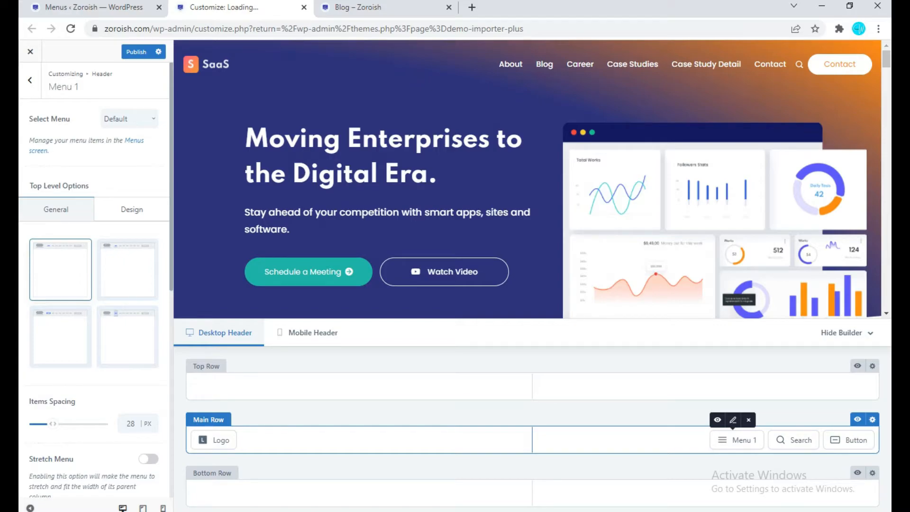
{"action": "left_click", "coordinate": [129, 119]}
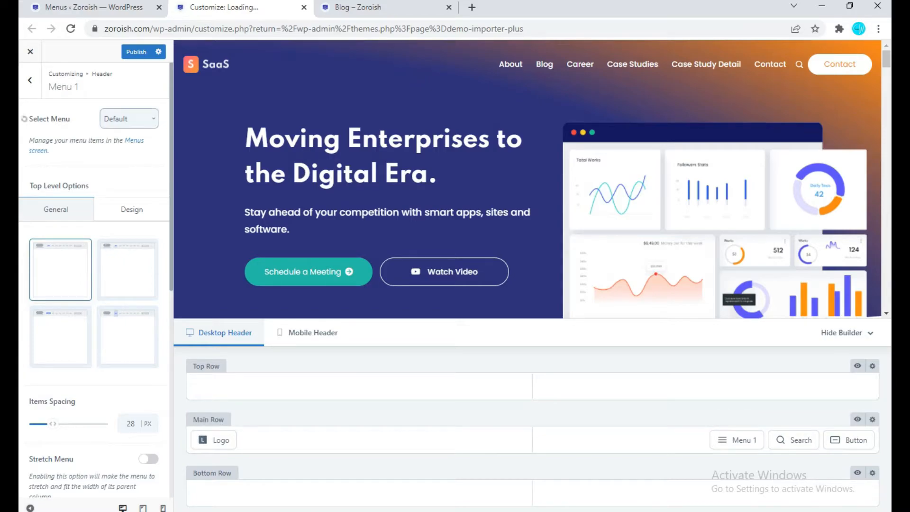
{"action": "scroll", "coordinate": [127, 188], "scroll_direction": "down", "scroll_amount": 1}
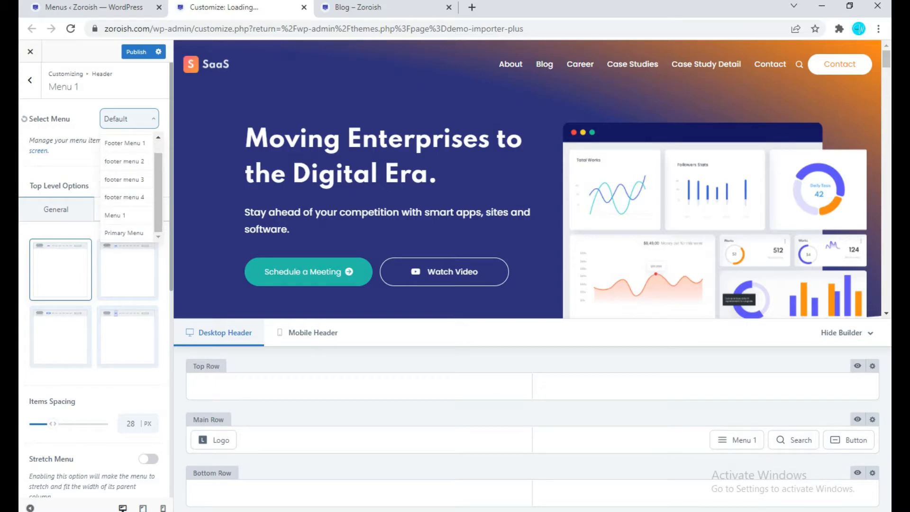
{"action": "left_click", "coordinate": [124, 233]}
{"action": "left_click", "coordinate": [137, 52]}
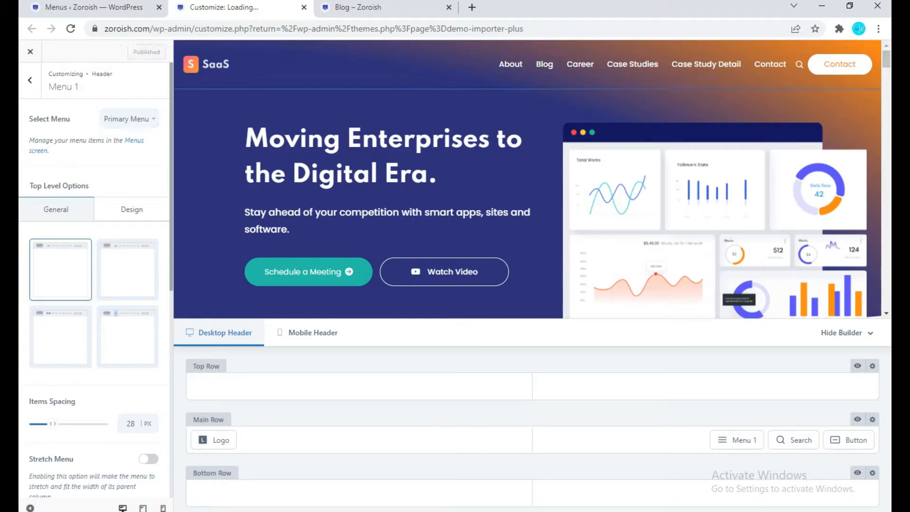
{"action": "left_click", "coordinate": [390, 7]}
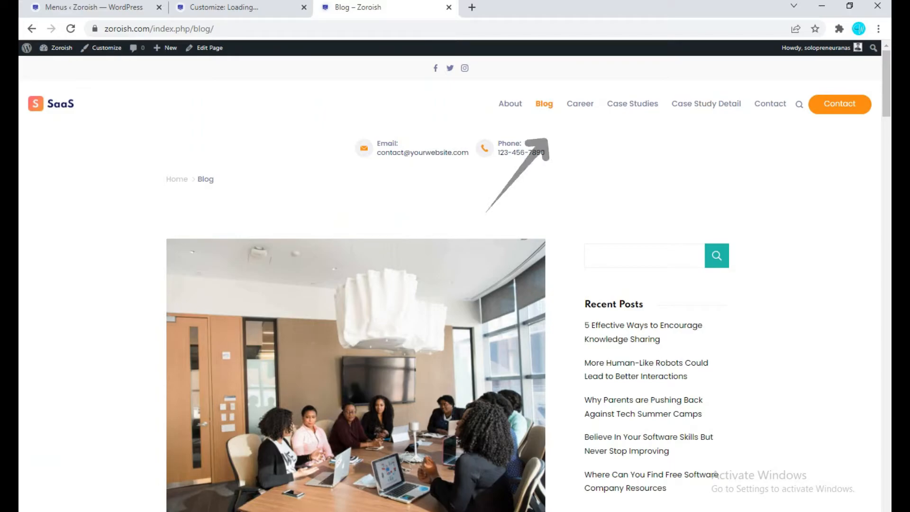
{"action": "left_click", "coordinate": [71, 29]}
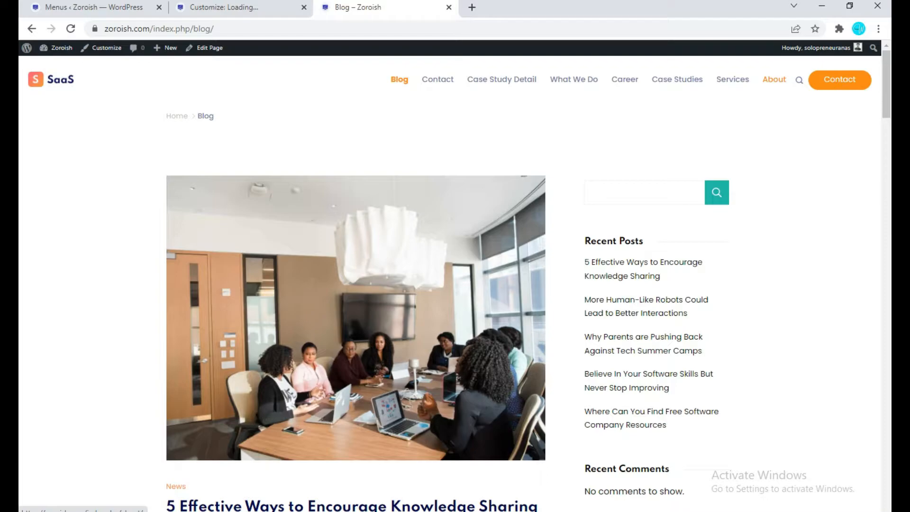
Review the Menu 1 element's style types and Design options, then return to the main Customizer list.
{"action": "left_click", "coordinate": [232, 7]}
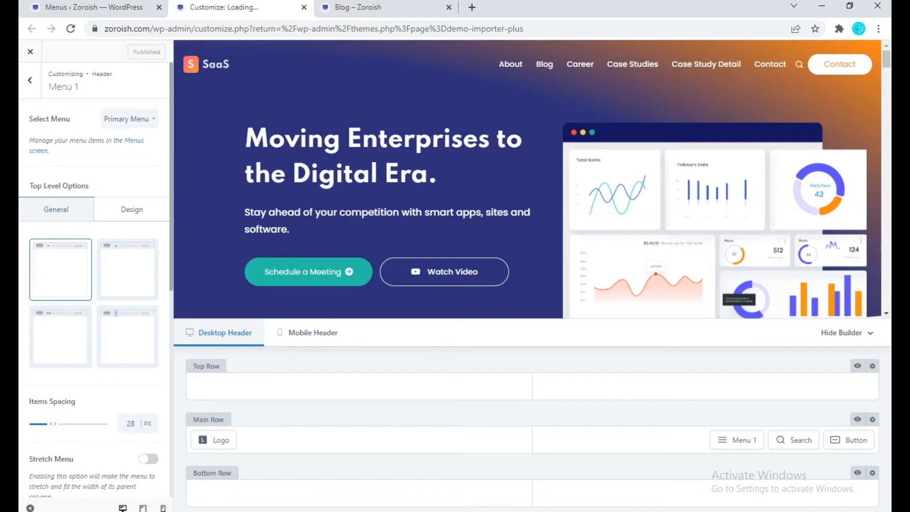
{"action": "scroll", "coordinate": [62, 237], "scroll_direction": "down", "scroll_amount": 2}
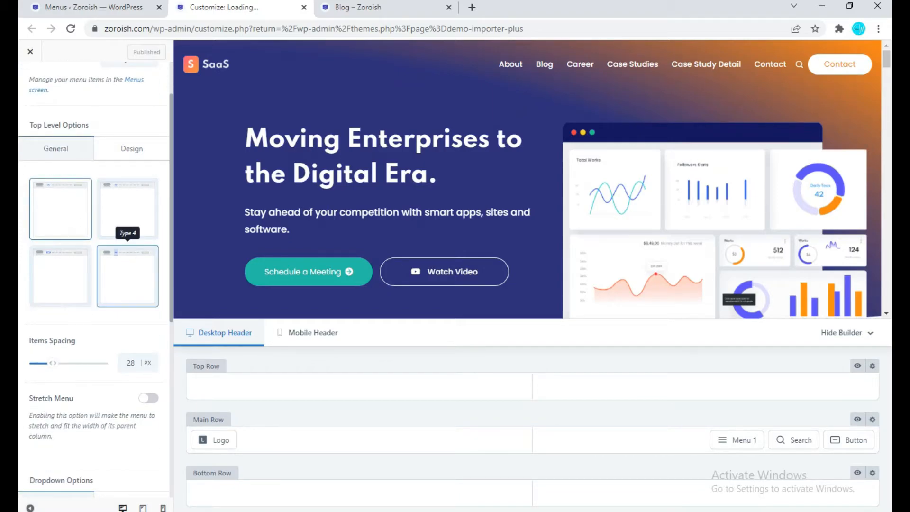
{"action": "scroll", "coordinate": [128, 273], "scroll_direction": "up", "scroll_amount": 2}
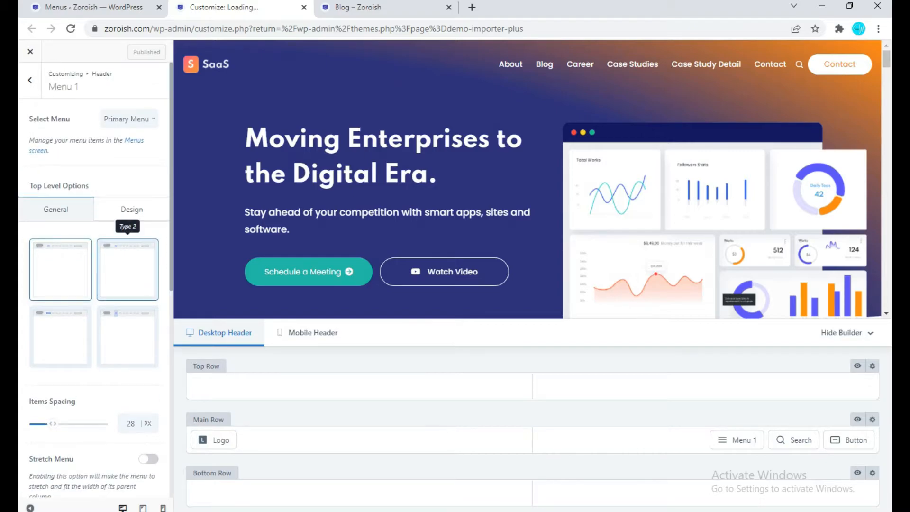
{"action": "left_click", "coordinate": [132, 209]}
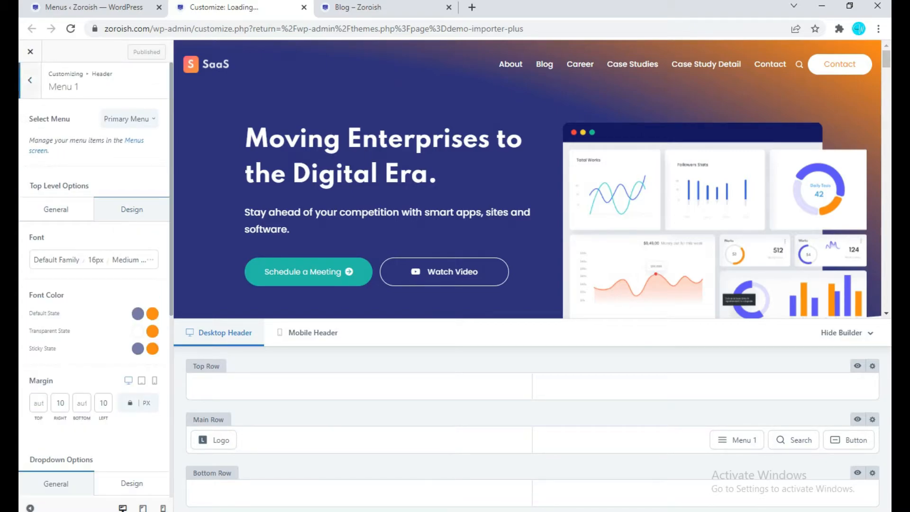
{"action": "left_click", "coordinate": [29, 79]}
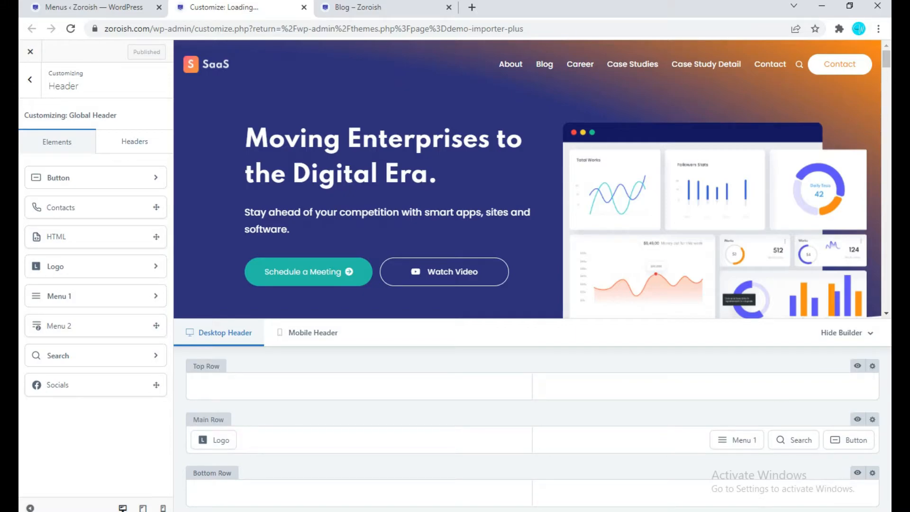
{"action": "left_click", "coordinate": [134, 142]}
{"action": "left_click", "coordinate": [29, 80]}
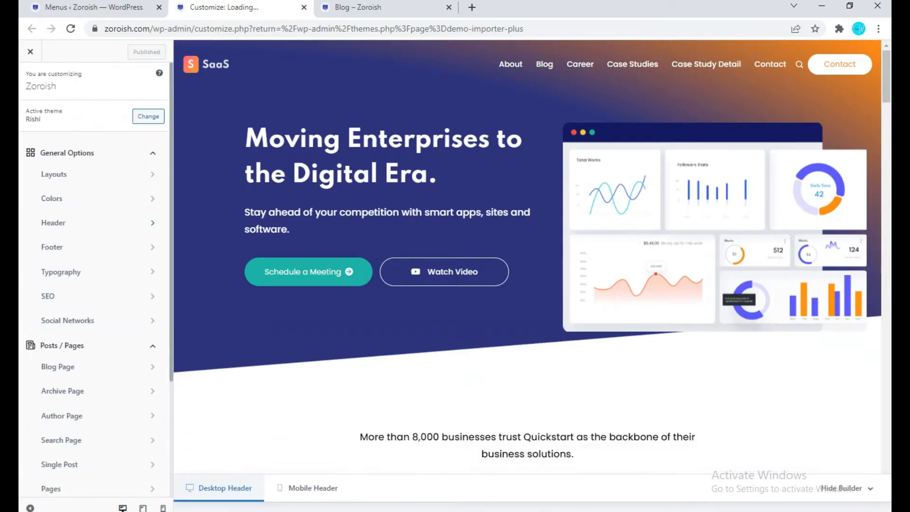
Open the Footer settings and examine the footer preview against the builder's Main Row and Bottom Row.
{"action": "left_click", "coordinate": [97, 247]}
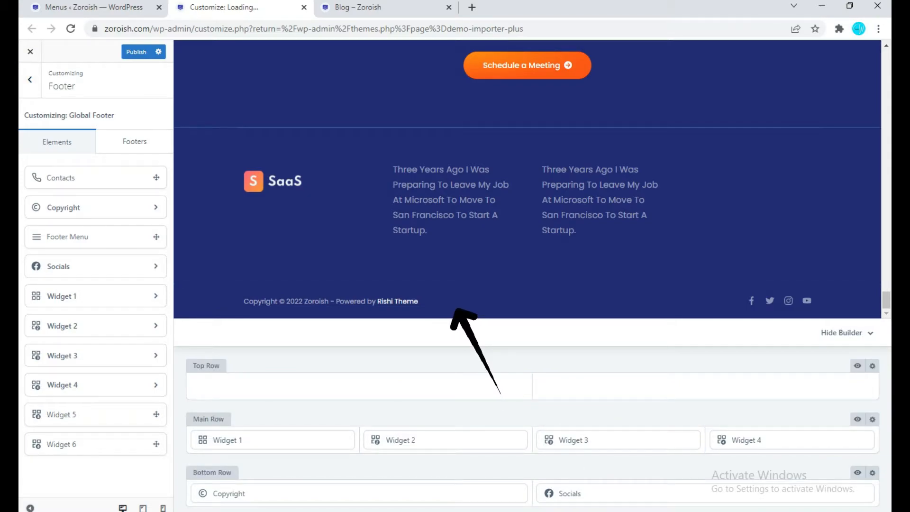
{"action": "scroll", "coordinate": [527, 178], "scroll_direction": "up", "scroll_amount": 3}
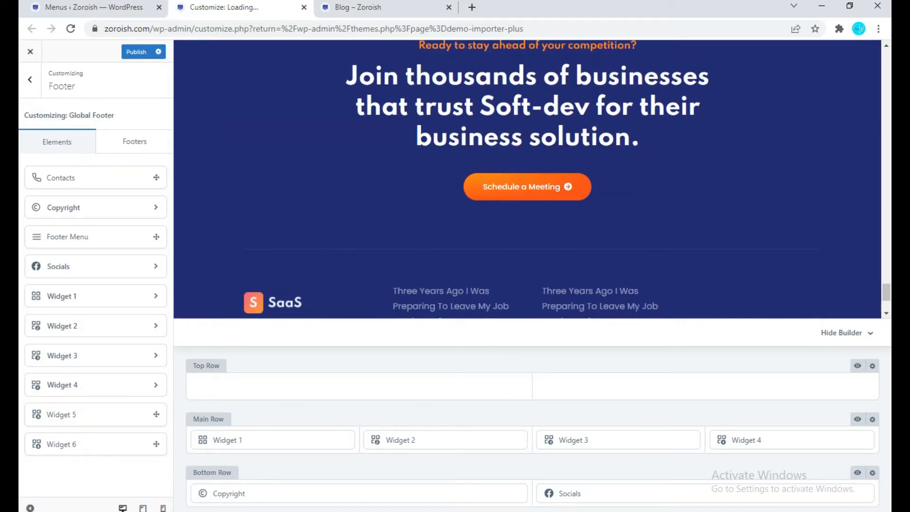
{"action": "scroll", "coordinate": [527, 179], "scroll_direction": "down", "scroll_amount": 3}
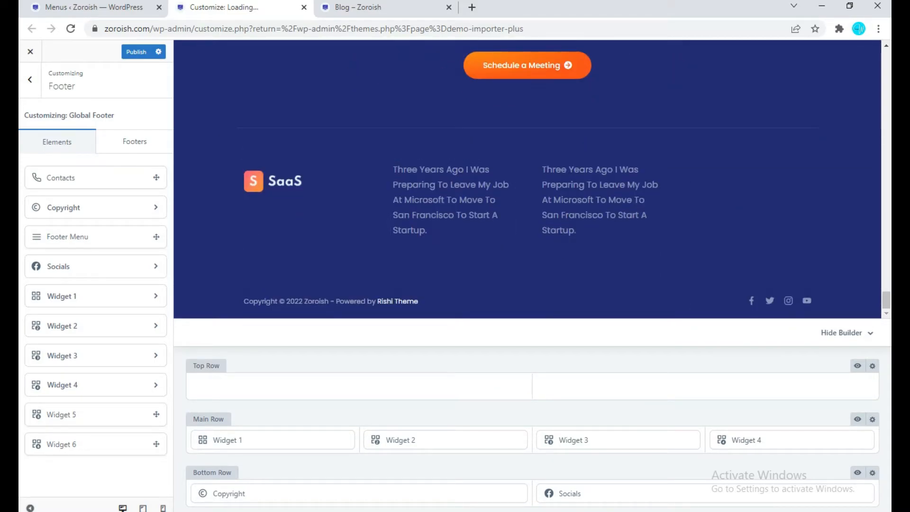
Place Contacts in the first column of the footer's Top Row, publish, and reload the blog page to view its footer.
{"action": "left_click_drag", "start_coordinate": [142, 178], "coordinate": [469, 386]}
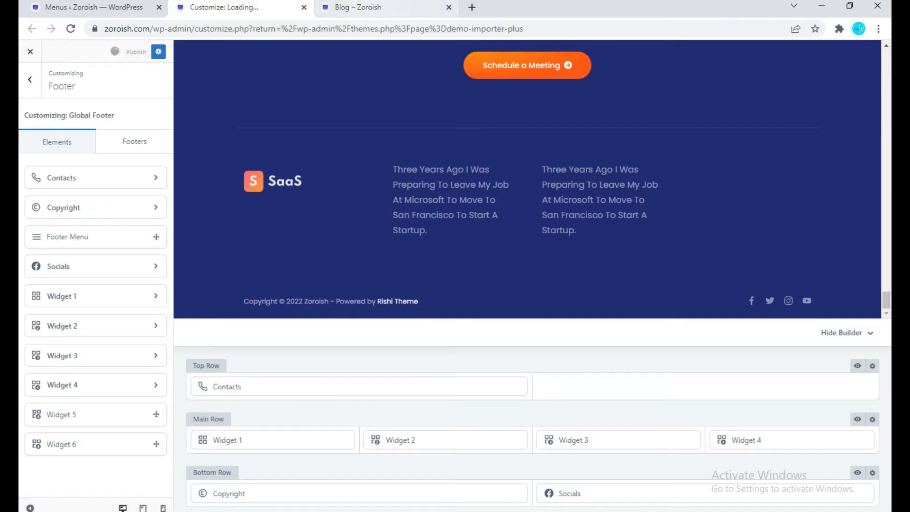
{"action": "left_click", "coordinate": [370, 7]}
{"action": "left_click_drag", "start_coordinate": [887, 84], "coordinate": [886, 476]}
{"action": "key", "text": "F5"}
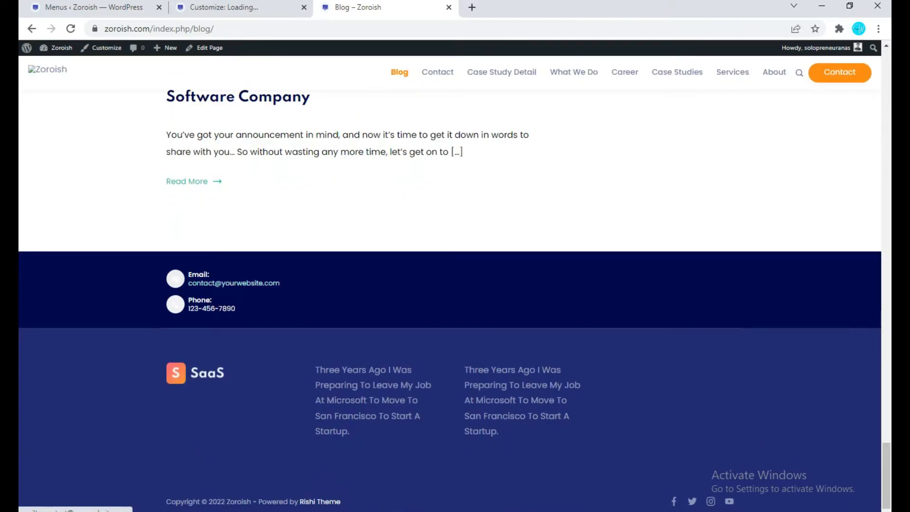
Remove the Contacts element from the footer's Top Row and publish.
{"action": "left_click", "coordinate": [223, 7]}
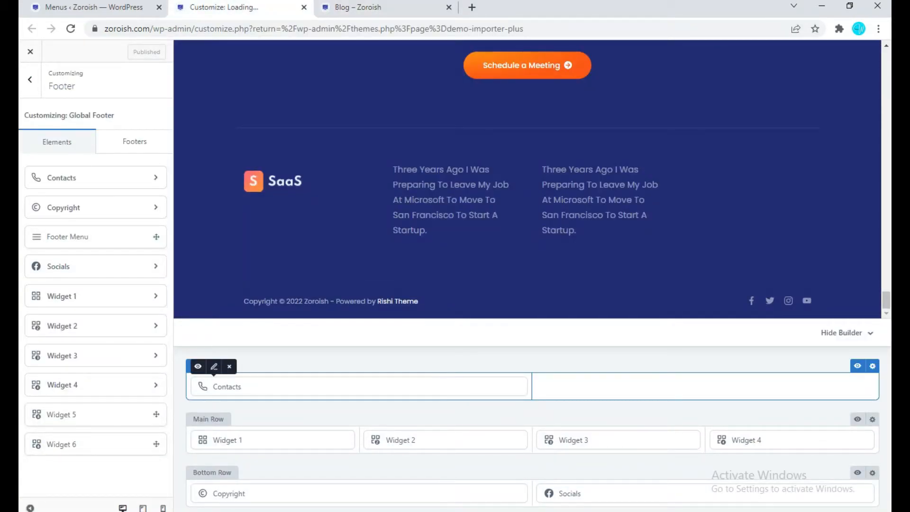
{"action": "left_click", "coordinate": [230, 365]}
{"action": "left_click", "coordinate": [137, 52]}
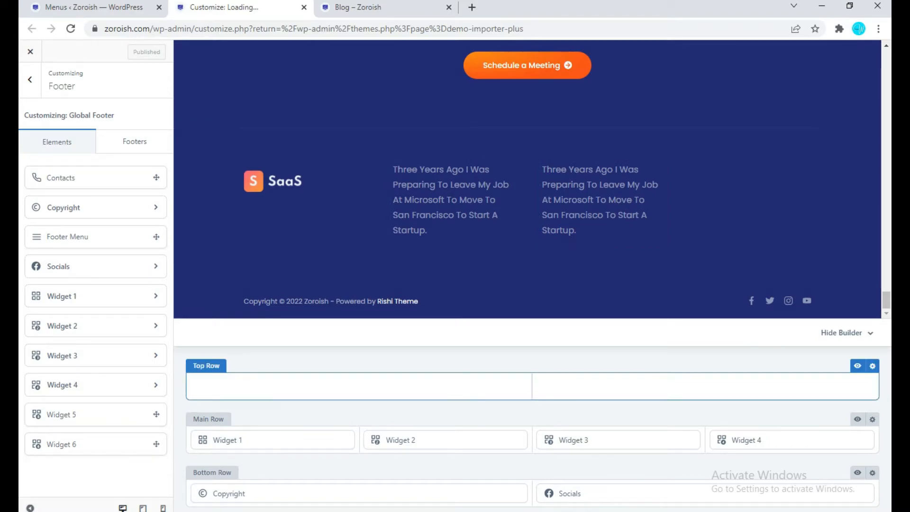
Open the settings of Widget 1, Widget 2 and Widget 3 in the footer's Main Row one after another.
{"action": "mouse_move", "coordinate": [228, 439]}
{"action": "left_click", "coordinate": [214, 420]}
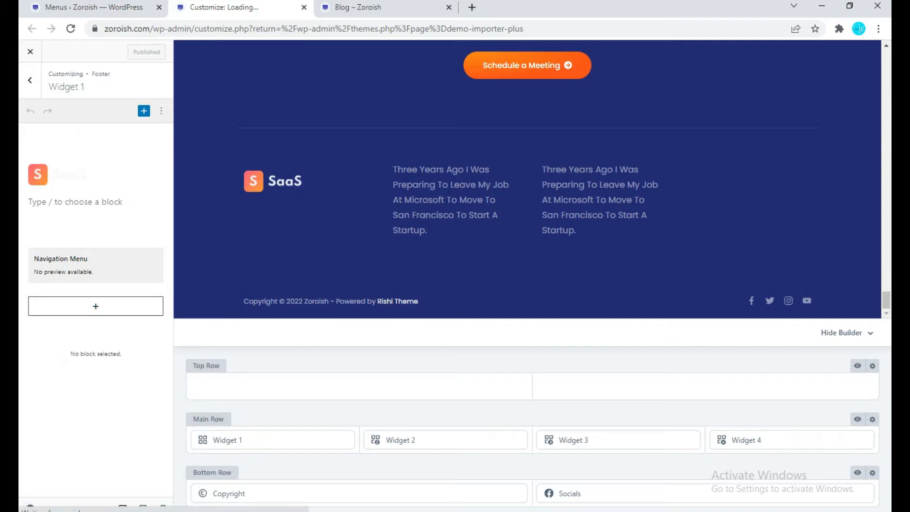
{"action": "mouse_move", "coordinate": [398, 440]}
{"action": "left_click", "coordinate": [386, 419]}
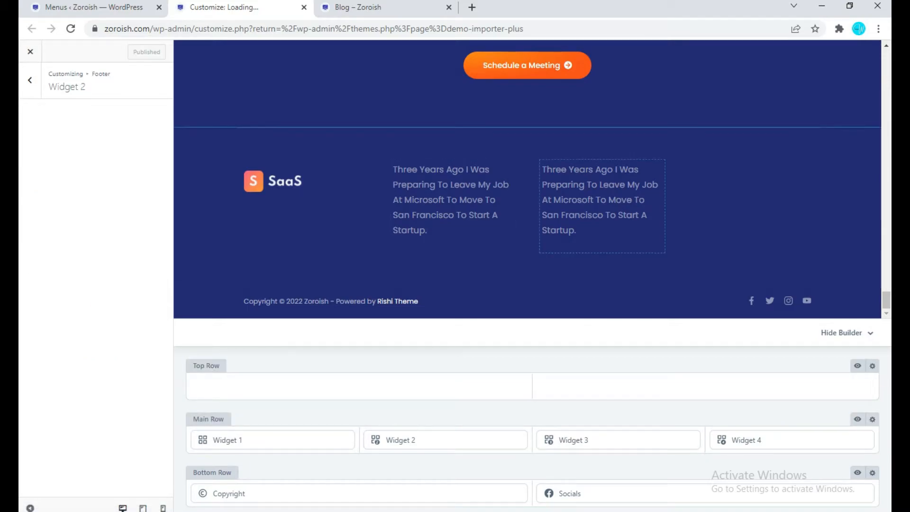
{"action": "mouse_move", "coordinate": [572, 439]}
{"action": "left_click", "coordinate": [560, 420]}
Copy the second text paragraph, beginning "Three Years Ago I Was", from the blog page's footer.
{"action": "left_click", "coordinate": [374, 7]}
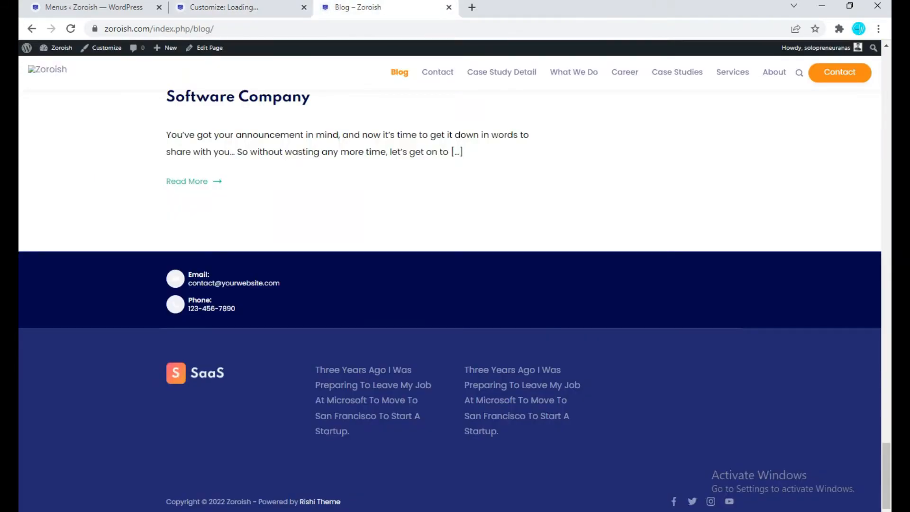
{"action": "left_click_drag", "start_coordinate": [464, 370], "coordinate": [504, 434]}
{"action": "key", "text": "ctrl+c"}
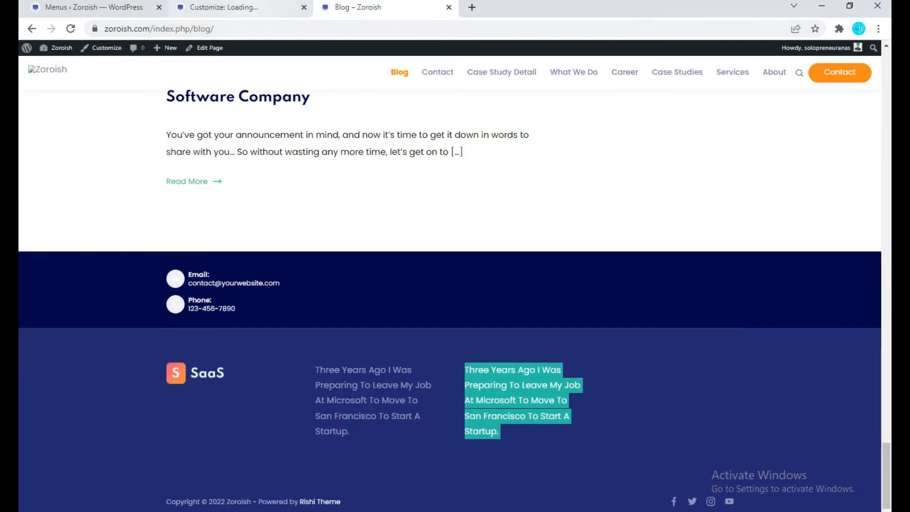
Return to the Customizer and open the Widget 4 element of the footer's Main Row for editing.
{"action": "left_click", "coordinate": [237, 8]}
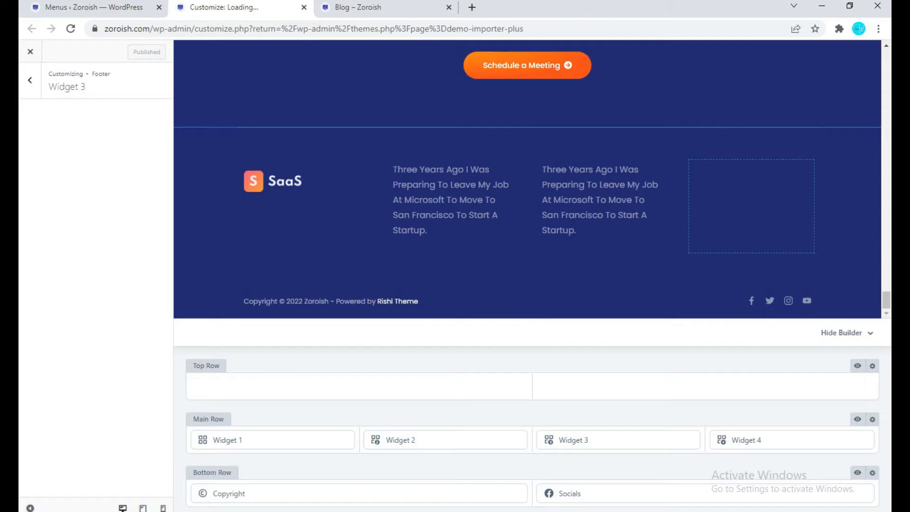
{"action": "left_click", "coordinate": [749, 386]}
{"action": "left_click", "coordinate": [749, 439]}
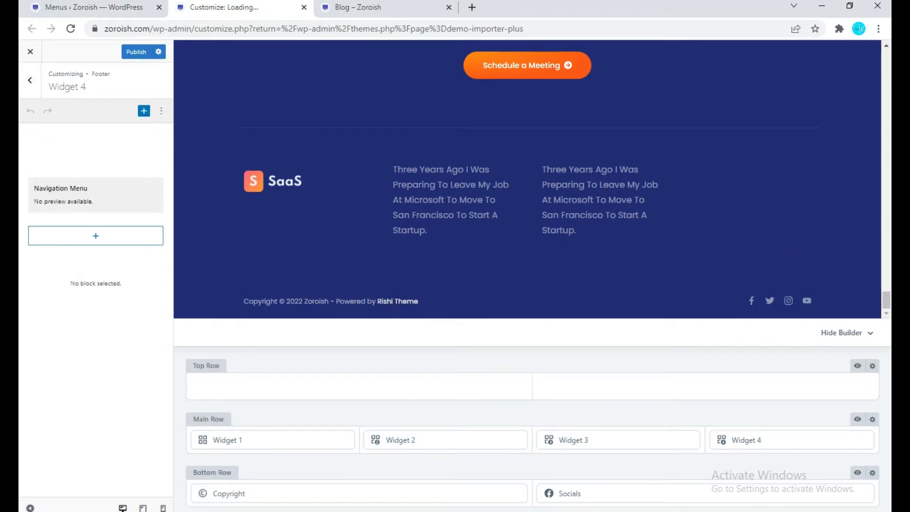
Add a paragraph block with the copied "Three Years Ago I Was Preparing" text to footer Widget 4, publish it and reload the blog page.
{"action": "left_click", "coordinate": [94, 237]}
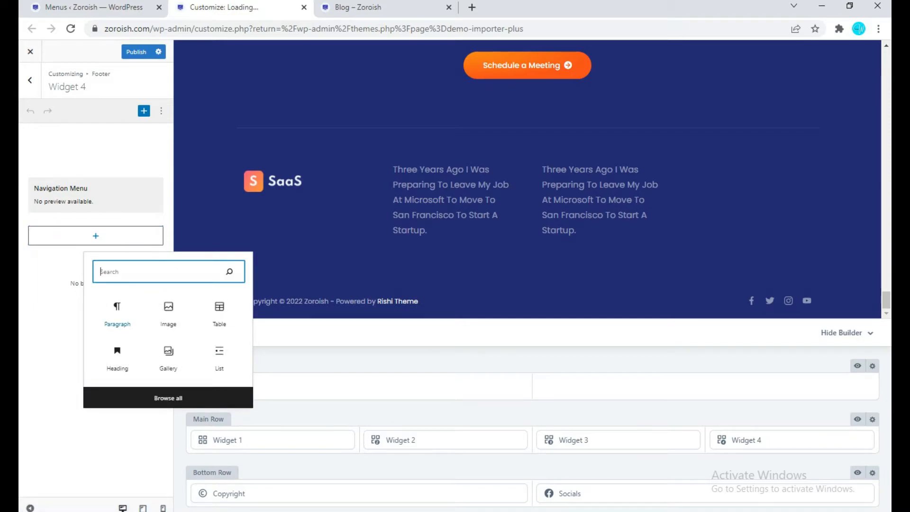
{"action": "left_click", "coordinate": [117, 314]}
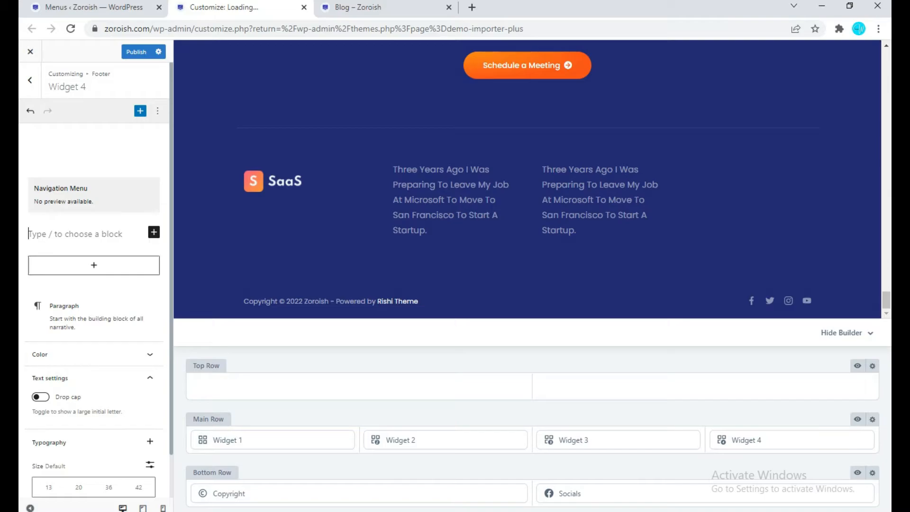
{"action": "key", "text": "ctrl+v"}
{"action": "key", "text": "ctrl+s"}
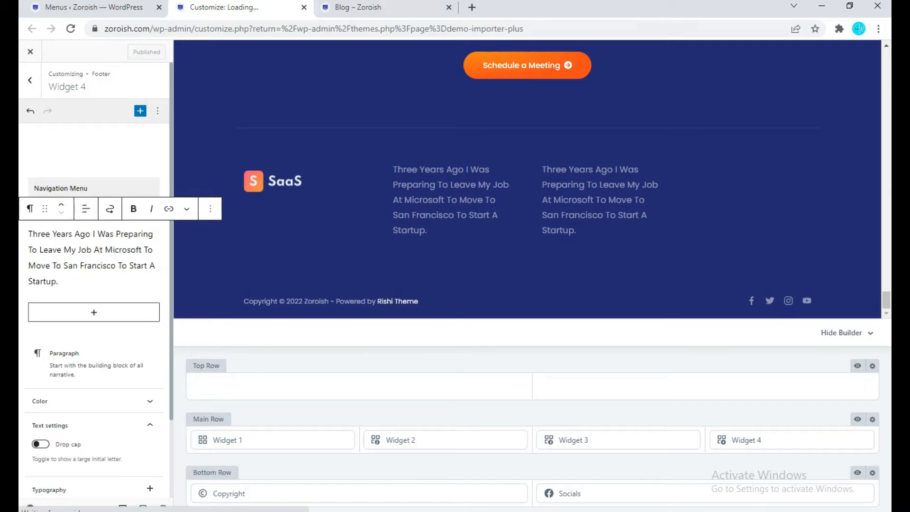
{"action": "left_click", "coordinate": [379, 8]}
{"action": "left_click", "coordinate": [70, 29]}
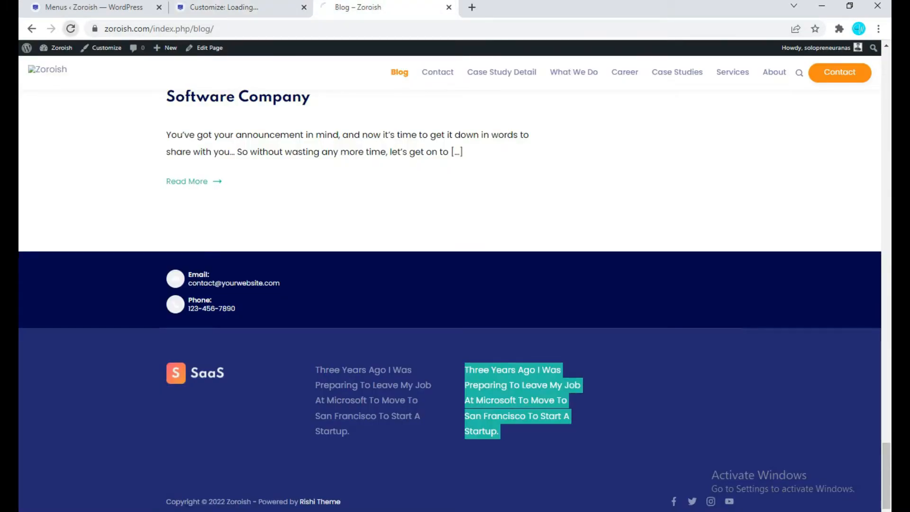
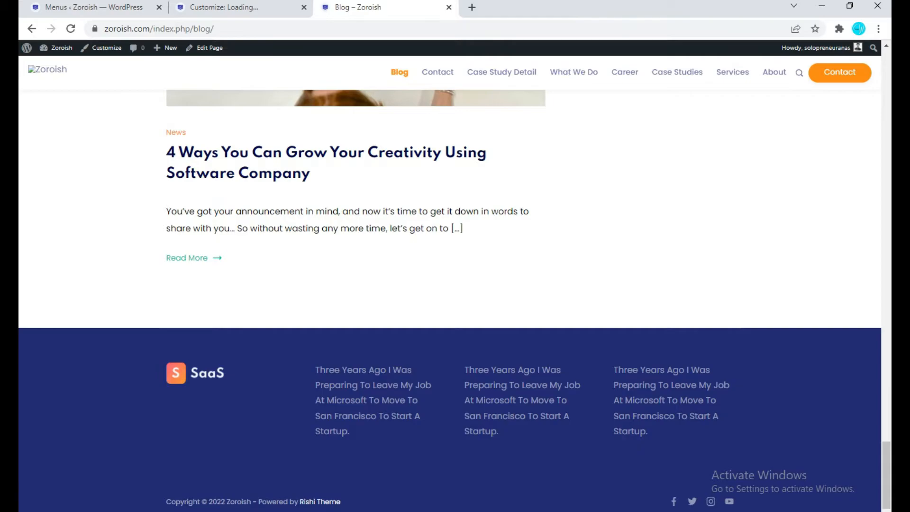
Leave the footer settings in the Customizer and open the SEO breadcrumb settings.
{"action": "left_click", "coordinate": [240, 7]}
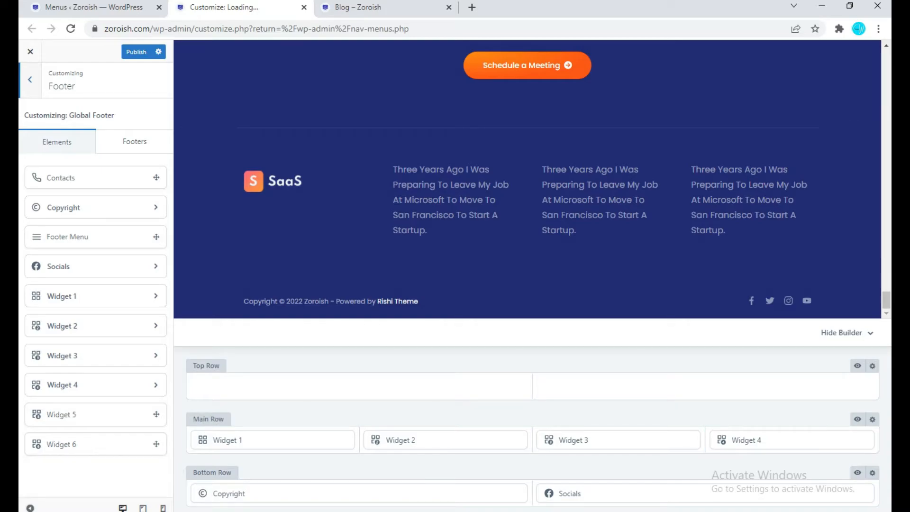
{"action": "left_click", "coordinate": [30, 80]}
{"action": "left_click", "coordinate": [94, 296]}
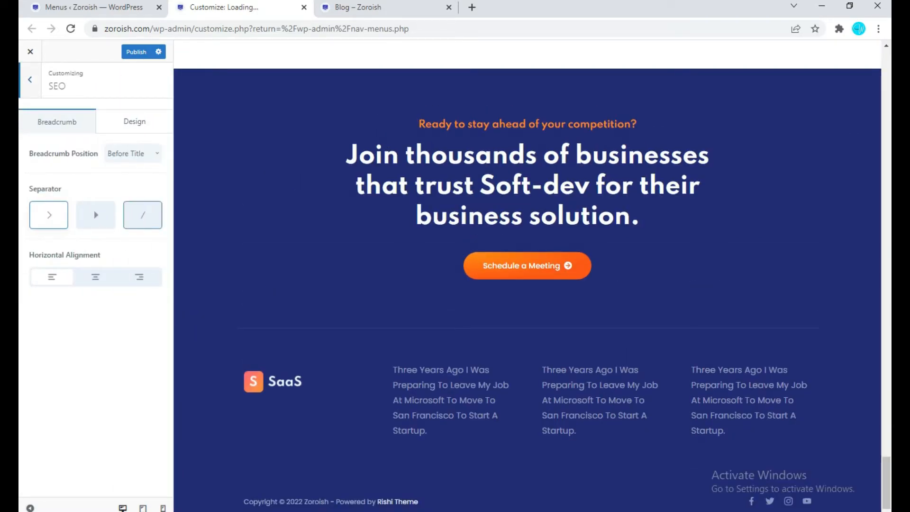
Open the blog post "5 Effective Ways to Encourage Knowledge Sharing" on the site and examine its breadcrumb trail.
{"action": "left_click", "coordinate": [379, 7]}
{"action": "key", "text": "Home"}
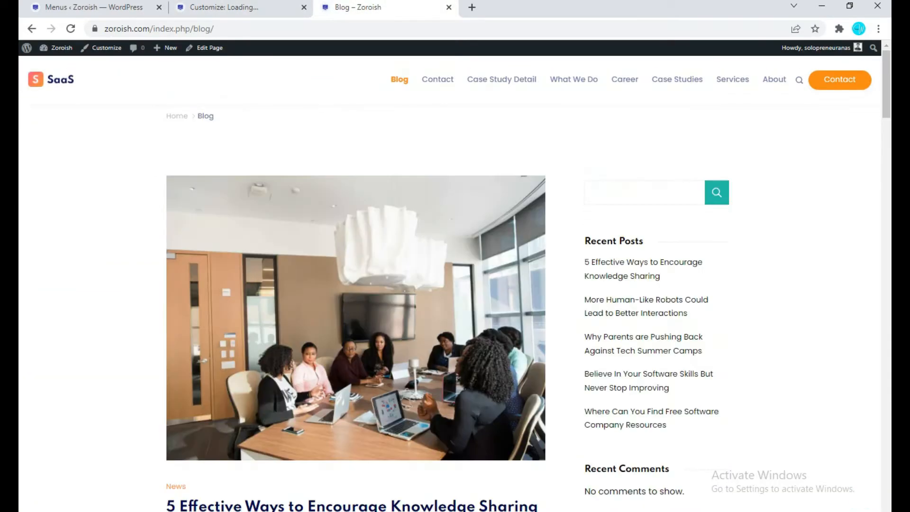
{"action": "scroll", "coordinate": [352, 262], "scroll_direction": "down", "scroll_amount": 4}
{"action": "left_click", "coordinate": [352, 263]}
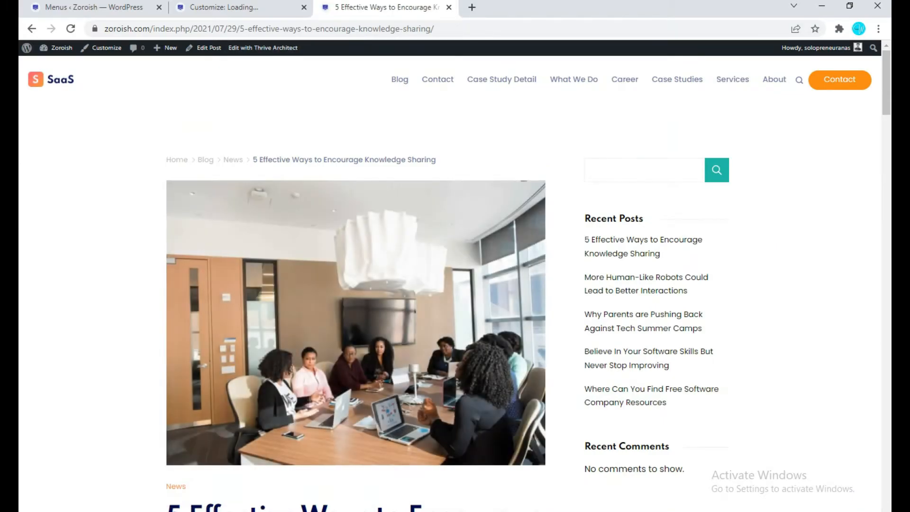
{"action": "left_click_drag", "start_coordinate": [165, 161], "coordinate": [437, 160]}
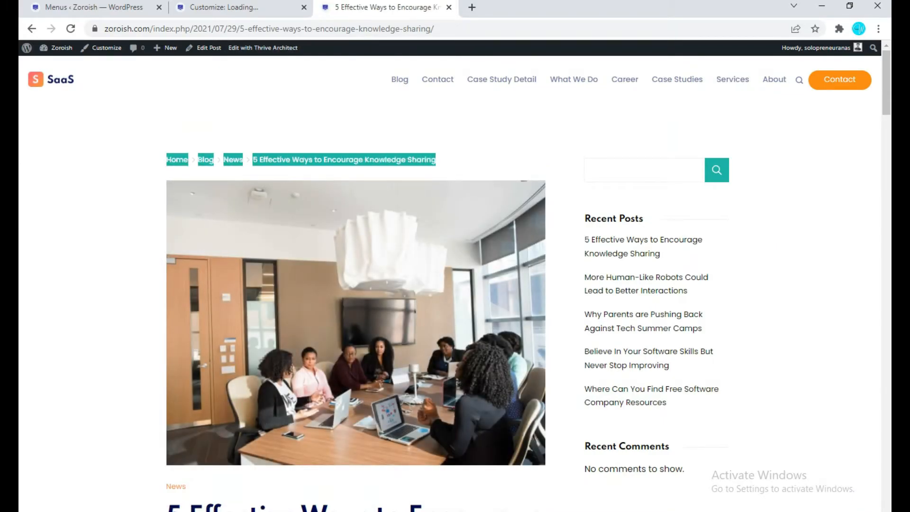
{"action": "left_click", "coordinate": [449, 157]}
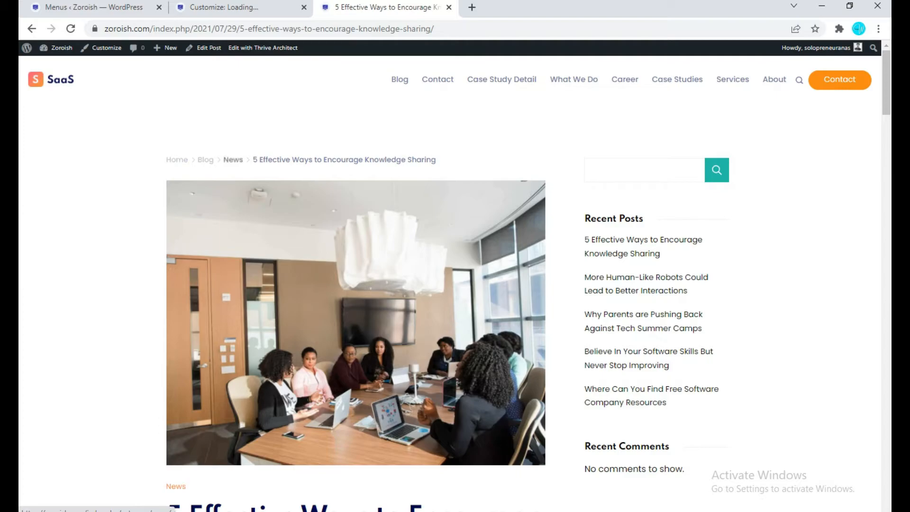
{"action": "left_click_drag", "start_coordinate": [253, 160], "coordinate": [435, 160]}
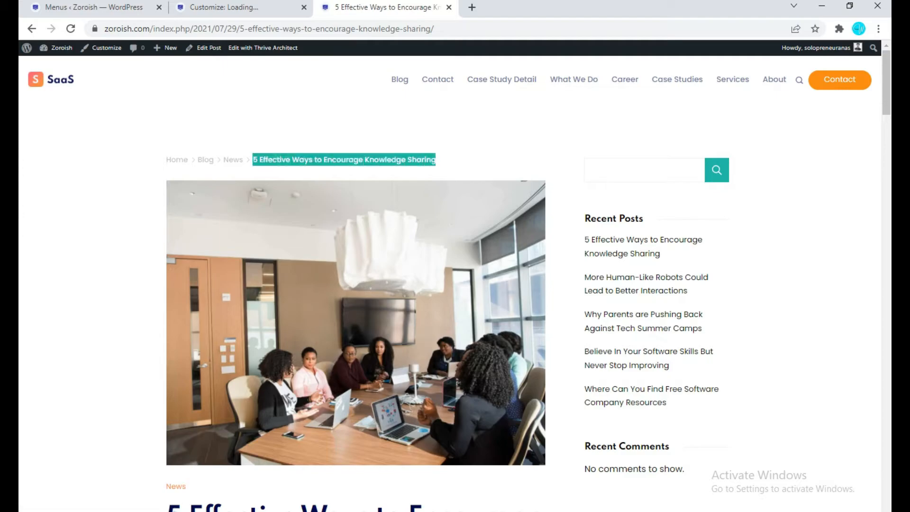
{"action": "left_click", "coordinate": [436, 160]}
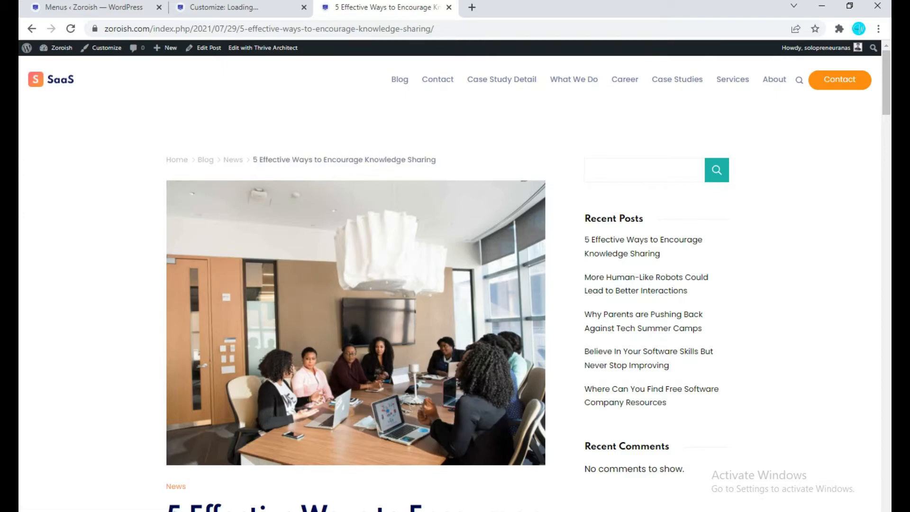
Set the breadcrumb separator to the solid triangle with centered alignment, publish, and reload the blog post.
{"action": "left_click", "coordinate": [218, 7]}
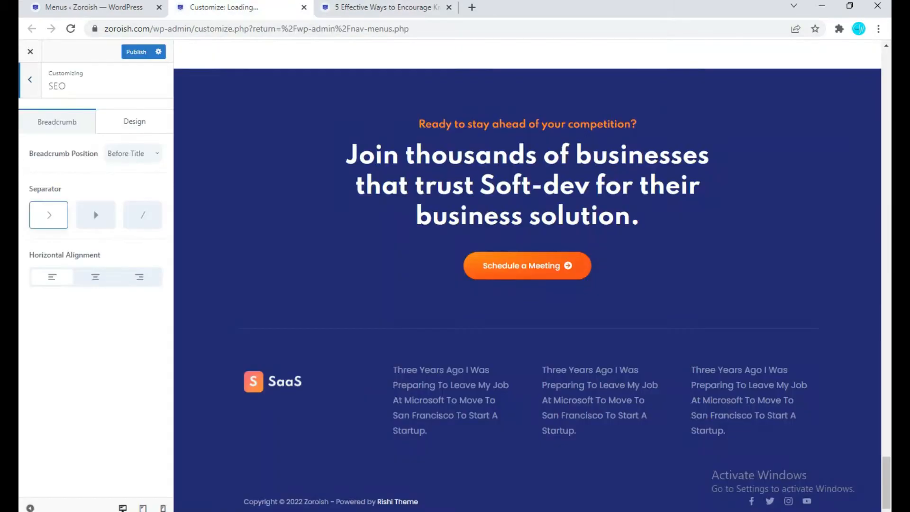
{"action": "left_click", "coordinate": [95, 215]}
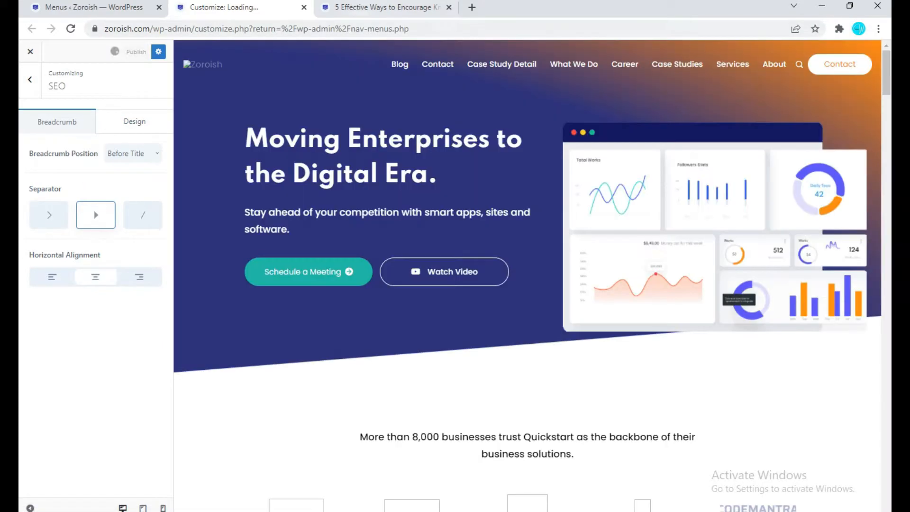
{"action": "left_click", "coordinate": [387, 7]}
{"action": "left_click", "coordinate": [71, 29]}
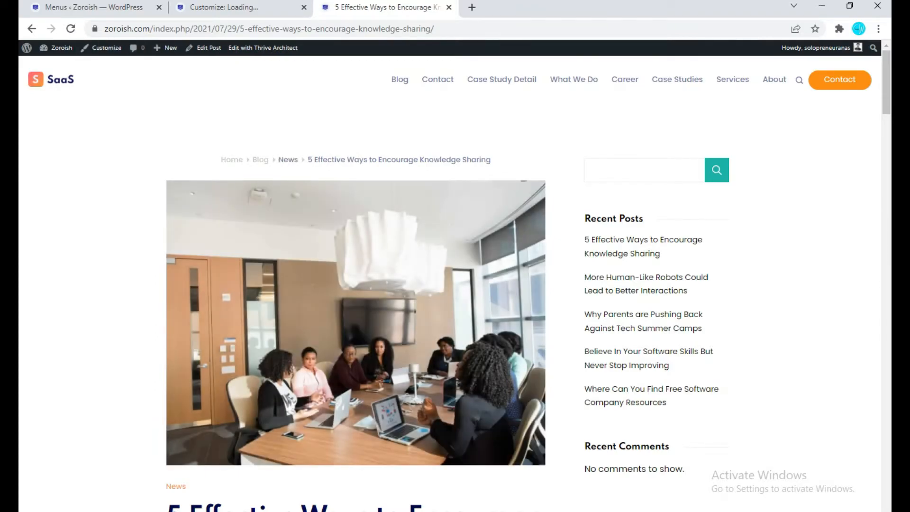
Look through the account link fields in the Customizer's Social Networks settings and return to the main options.
{"action": "left_click", "coordinate": [237, 8]}
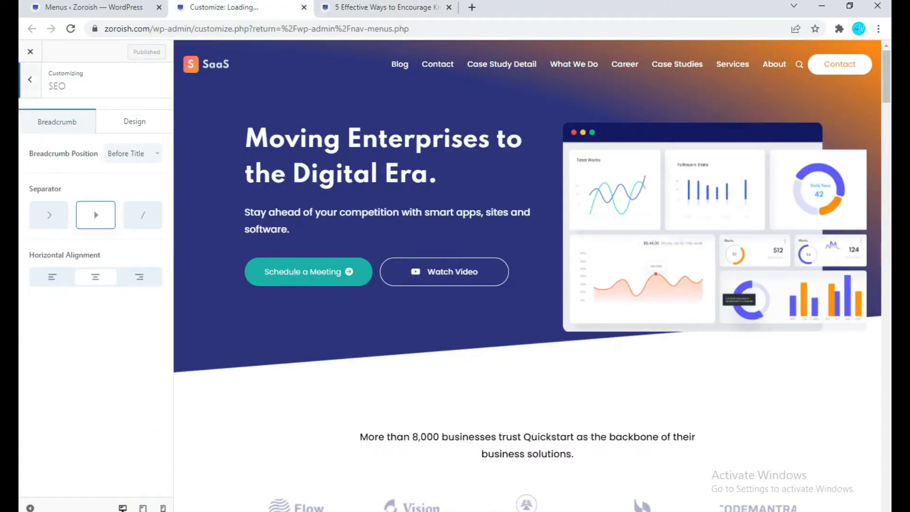
{"action": "left_click", "coordinate": [30, 81]}
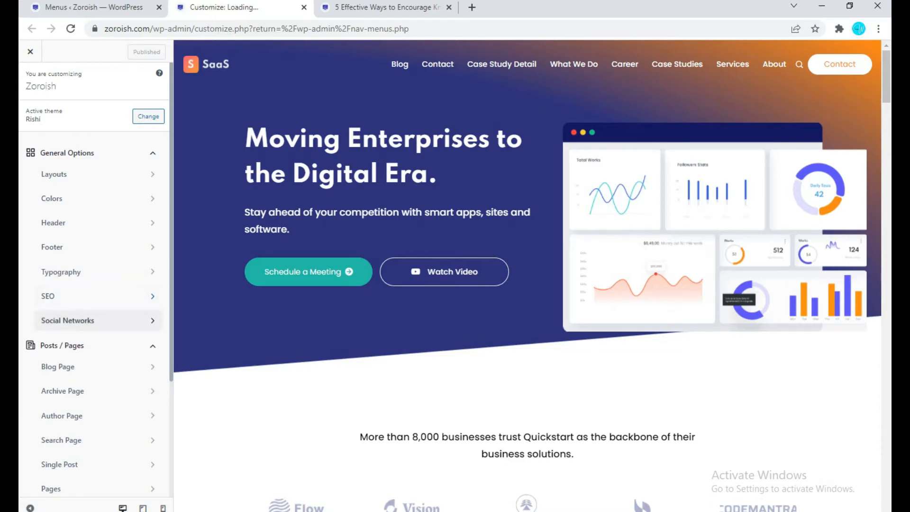
{"action": "left_click", "coordinate": [68, 320]}
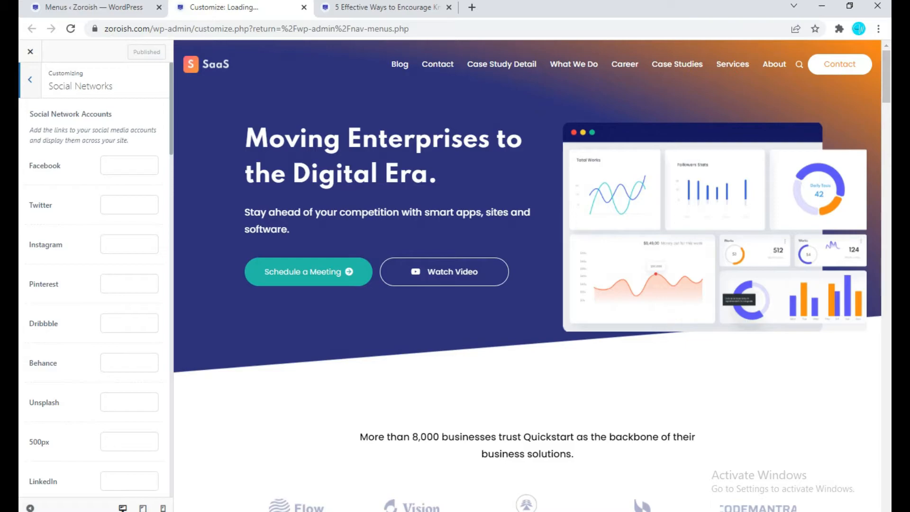
{"action": "key", "text": "Tab"}
{"action": "key", "text": "Tab"}
{"action": "key", "text": "Tab"}
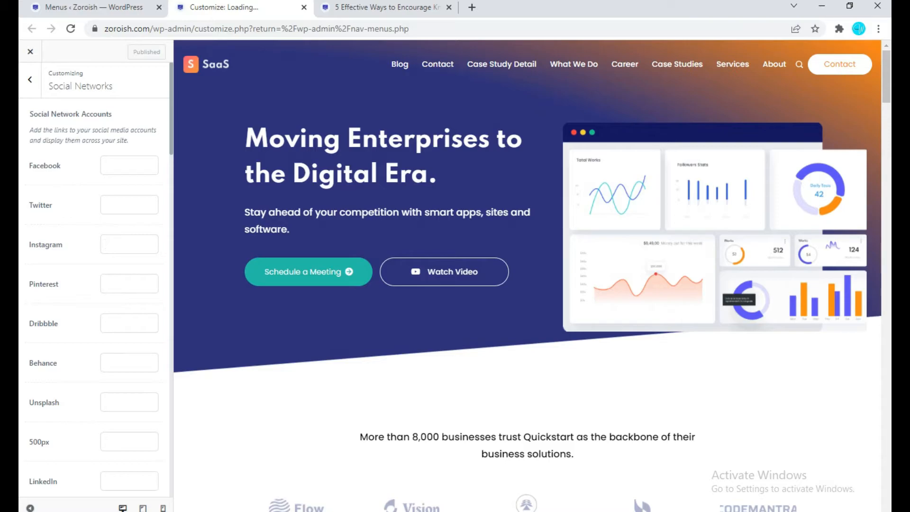
{"action": "left_click", "coordinate": [30, 79]}
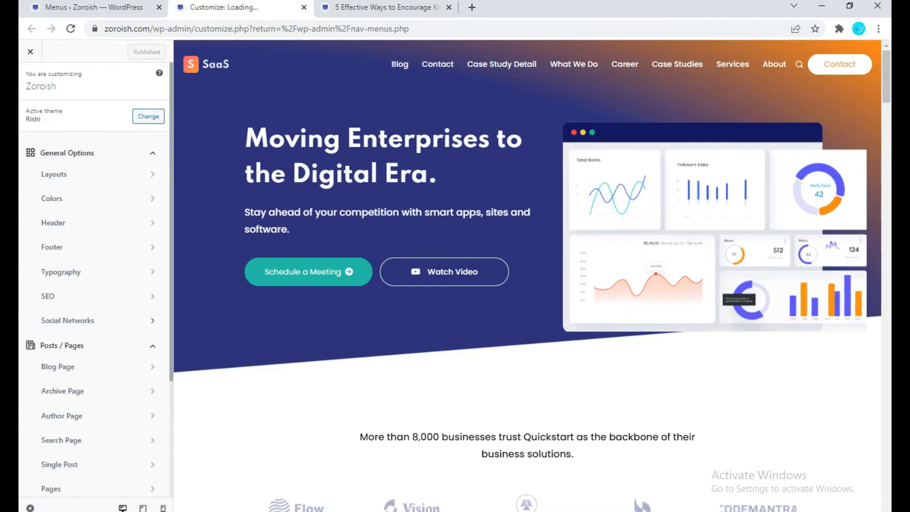
Collapse the General Options, open the Blog Page settings, and examine the post layout on the site's blog page.
{"action": "left_click", "coordinate": [153, 153]}
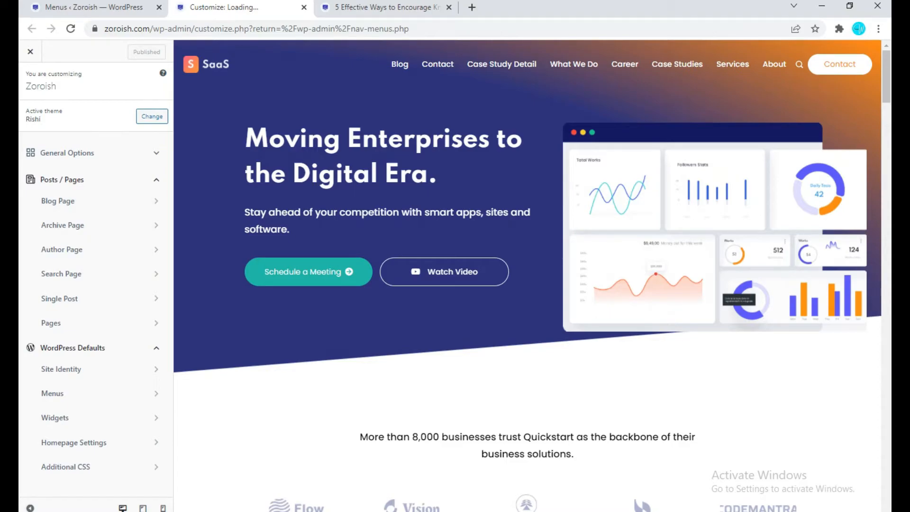
{"action": "left_click", "coordinate": [90, 200]}
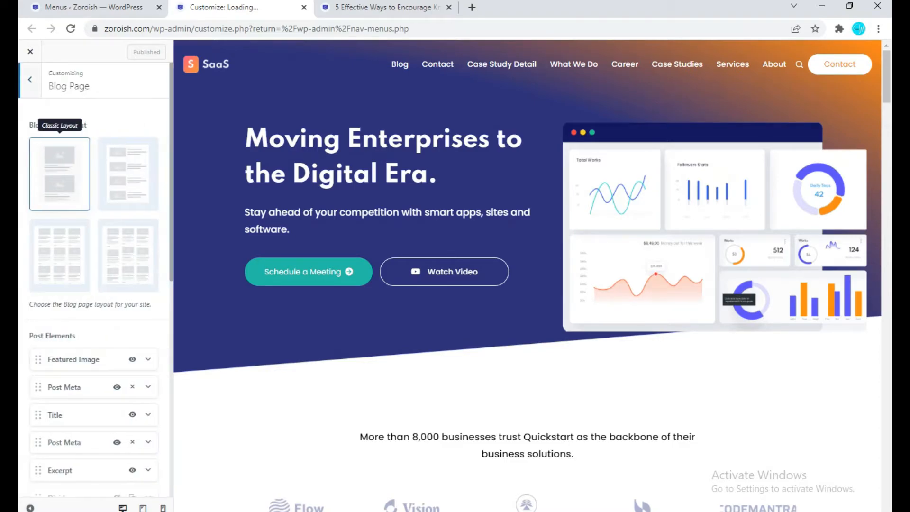
{"action": "key", "text": "ctrl+Tab"}
{"action": "left_click", "coordinate": [400, 79]}
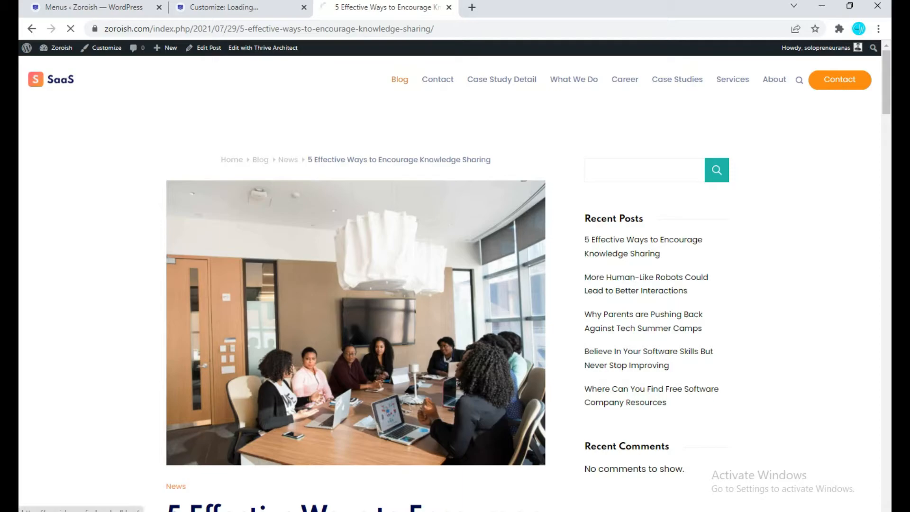
{"action": "scroll", "coordinate": [455, 285], "scroll_direction": "down", "scroll_amount": 7}
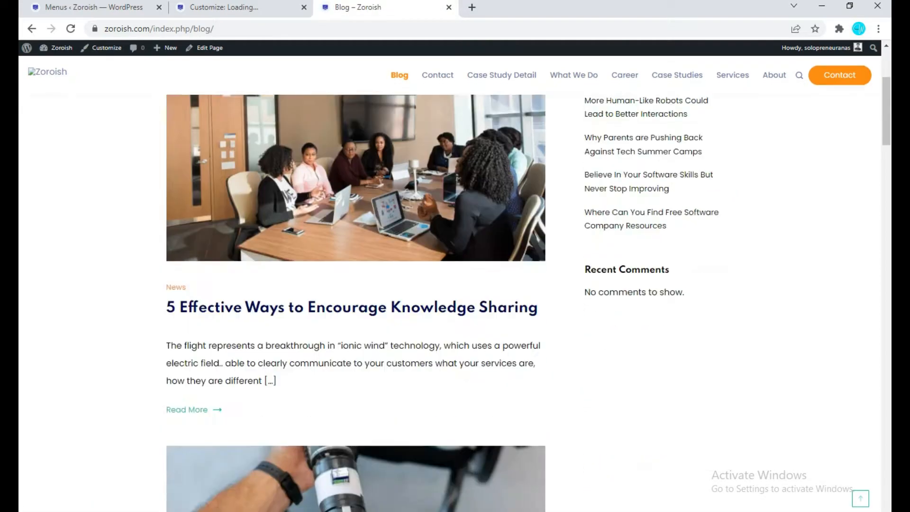
{"action": "scroll", "coordinate": [455, 285], "scroll_direction": "up", "scroll_amount": 7}
{"action": "scroll", "coordinate": [455, 284], "scroll_direction": "down", "scroll_amount": 8}
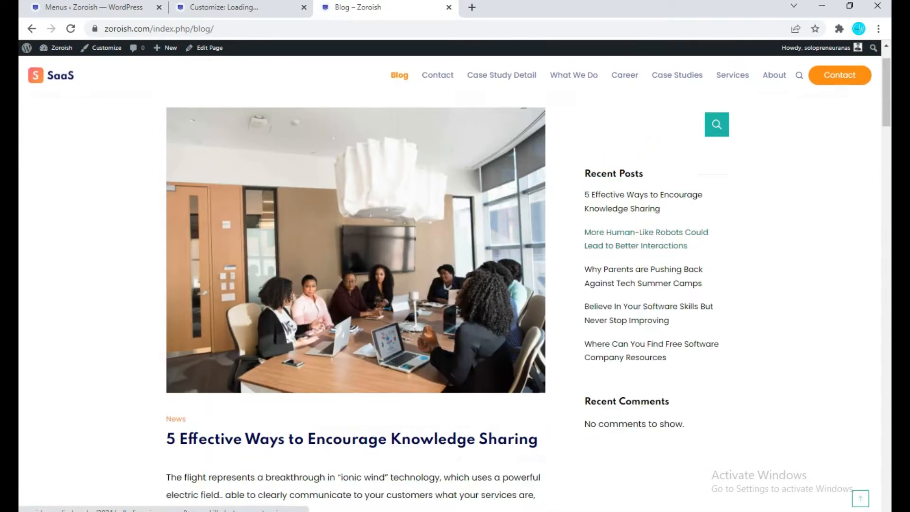
Set the blog page layout to Masonry Grid Layout, publish it, and view the blog page.
{"action": "left_click", "coordinate": [242, 8]}
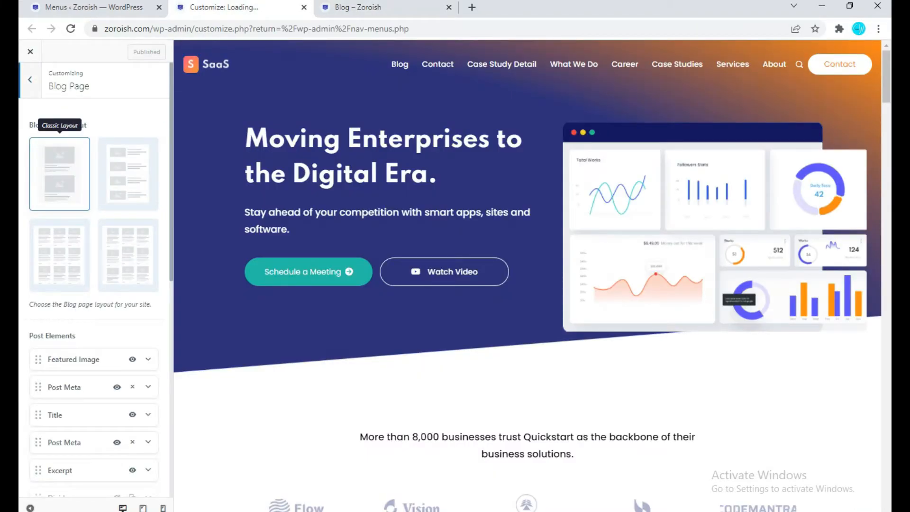
{"action": "left_click", "coordinate": [128, 255]}
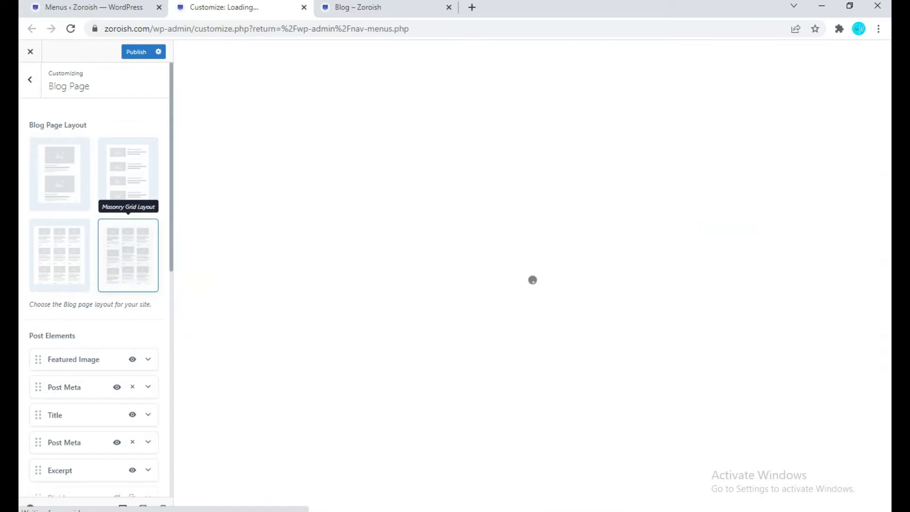
{"action": "left_click", "coordinate": [358, 7]}
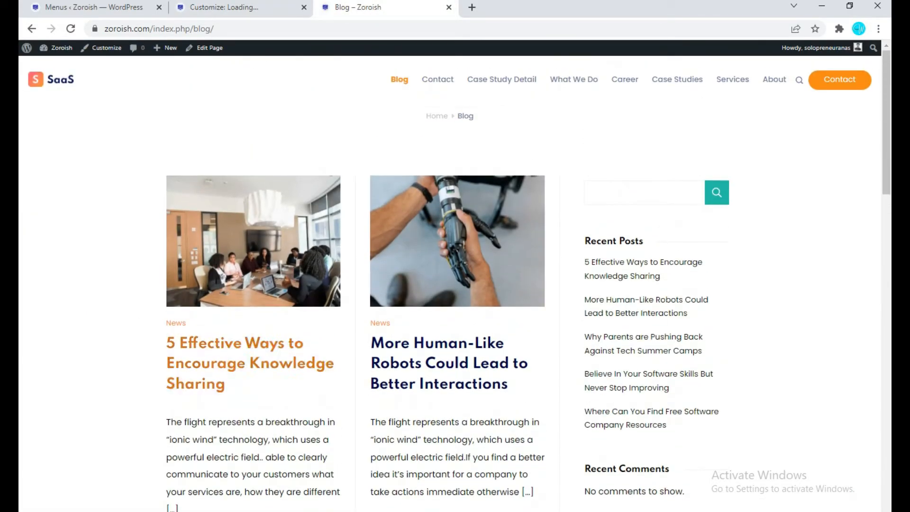
Remove the Post Meta element above the Title from the blog page's post elements, and check the blog page.
{"action": "left_click", "coordinate": [224, 7]}
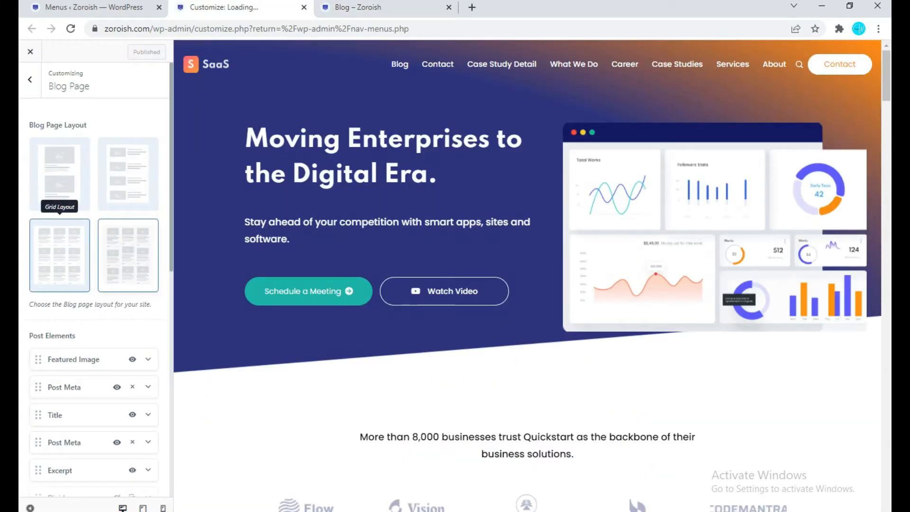
{"action": "scroll", "coordinate": [59, 256], "scroll_direction": "down", "scroll_amount": 3}
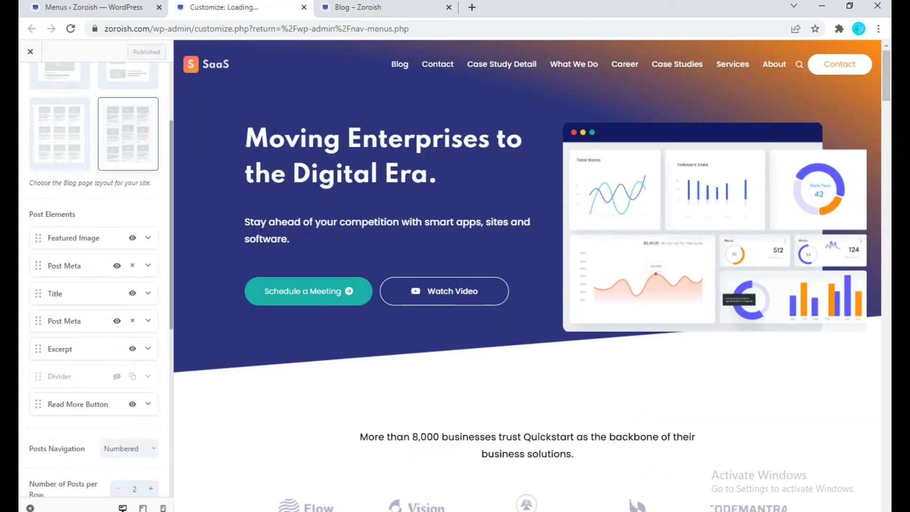
{"action": "left_click", "coordinate": [354, 7]}
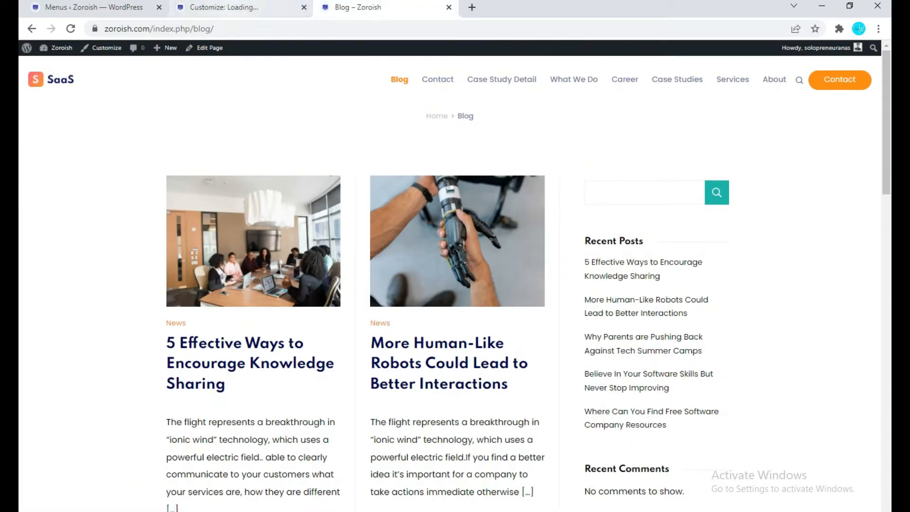
{"action": "left_click", "coordinate": [218, 7]}
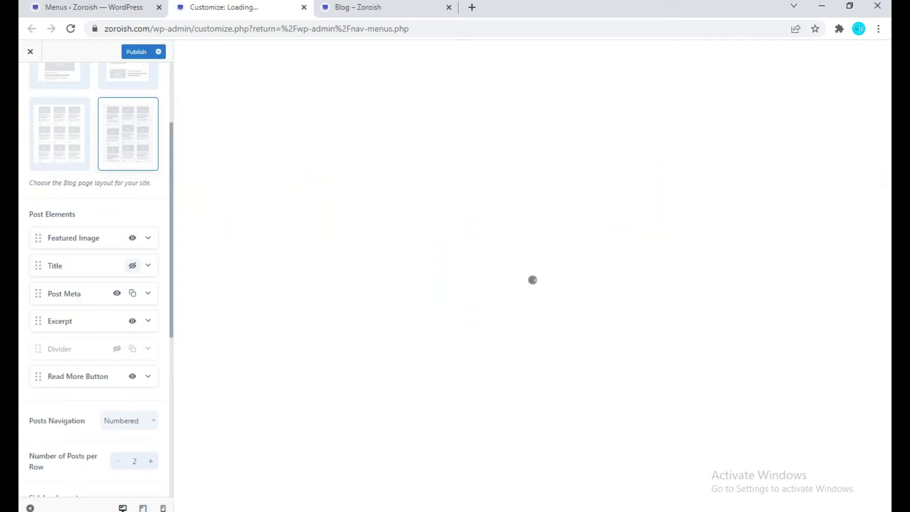
{"action": "scroll", "coordinate": [93, 275], "scroll_direction": "down", "scroll_amount": 4}
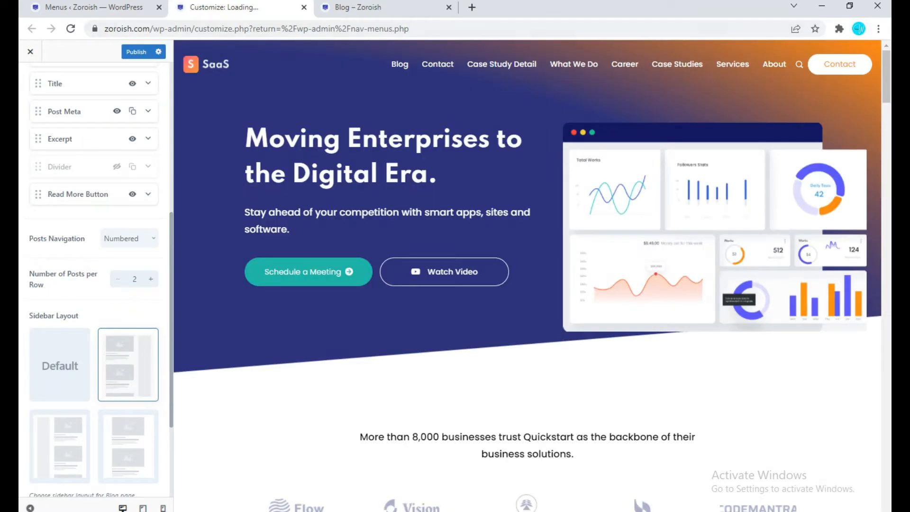
{"action": "left_click", "coordinate": [350, 7]}
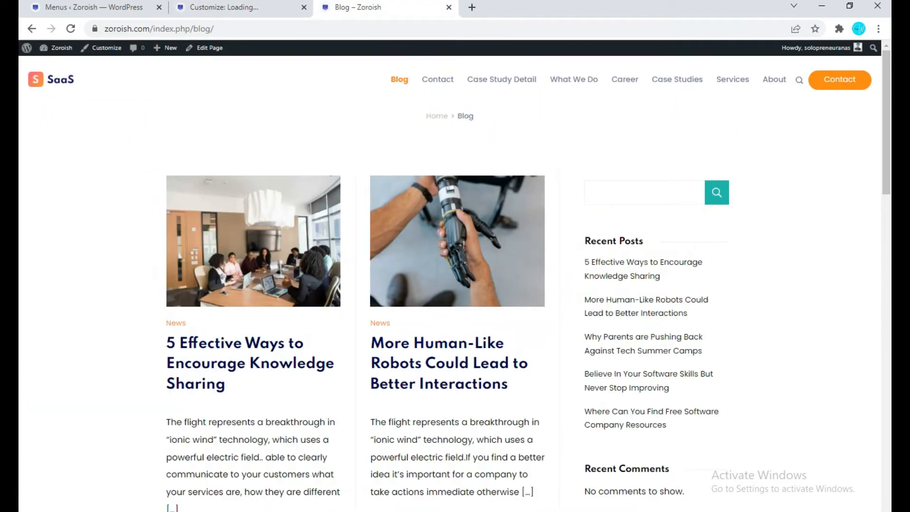
Compare the live blog page with the sidebar layout options, set the blog page's Sidebar Layout to No Sidebar, and publish it.
{"action": "scroll", "coordinate": [455, 285], "scroll_direction": "down", "scroll_amount": 3}
{"action": "left_click", "coordinate": [223, 7]}
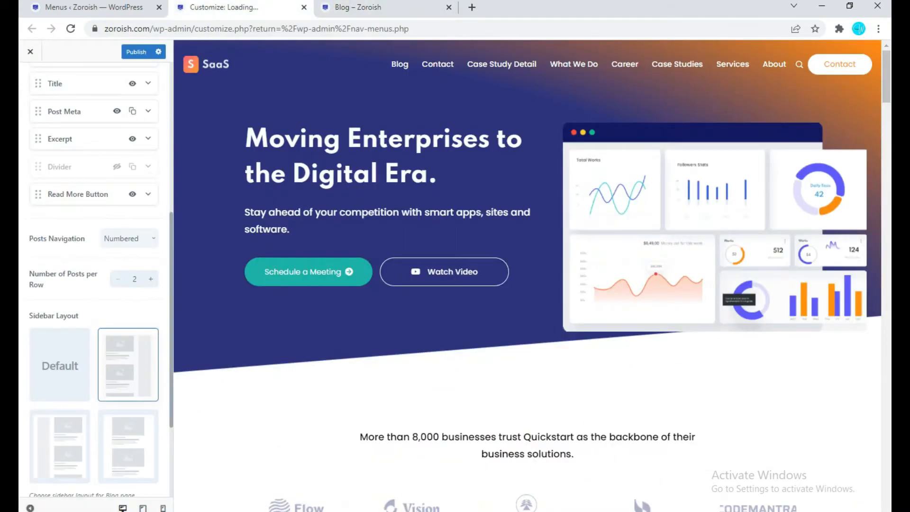
{"action": "scroll", "coordinate": [95, 285], "scroll_direction": "down", "scroll_amount": 1}
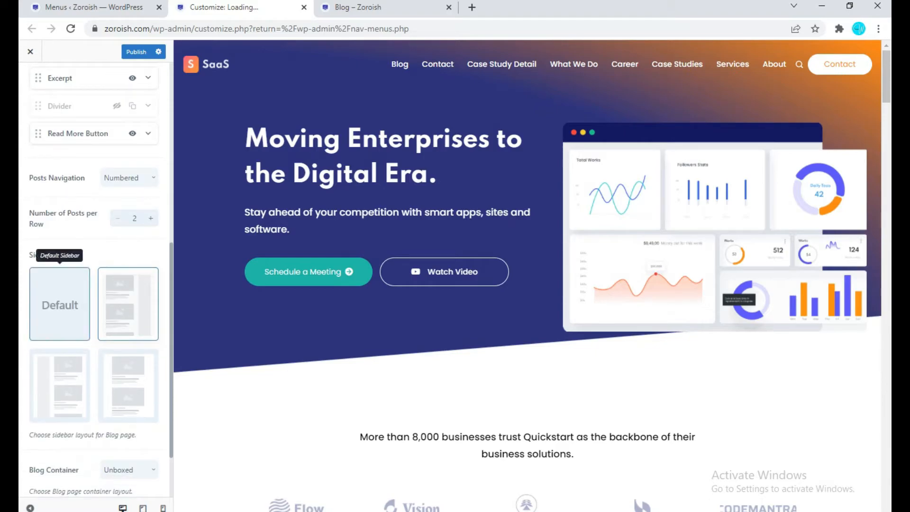
{"action": "left_click", "coordinate": [379, 8]}
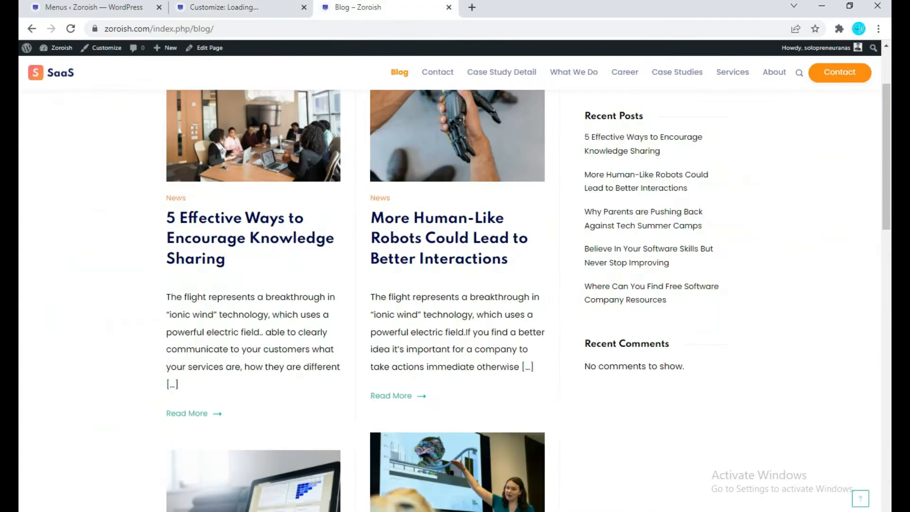
{"action": "scroll", "coordinate": [631, 294], "scroll_direction": "up", "scroll_amount": 2}
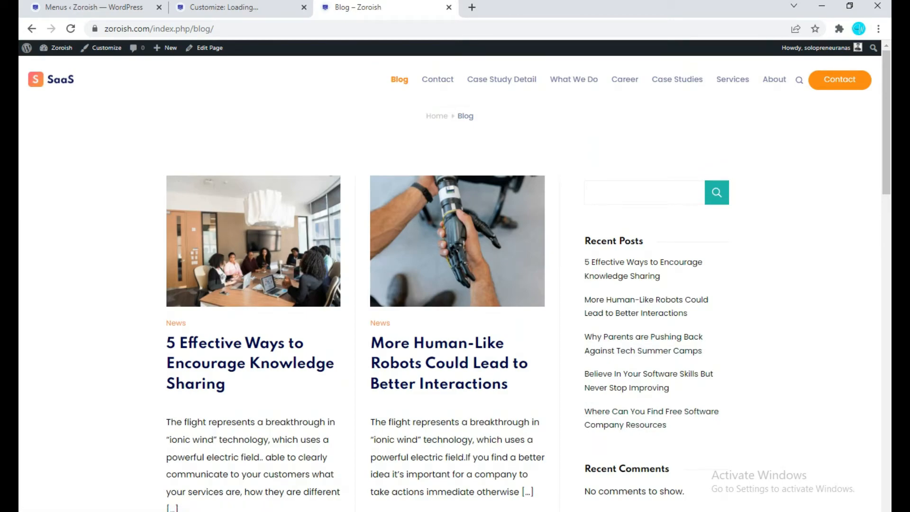
{"action": "left_click", "coordinate": [223, 7]}
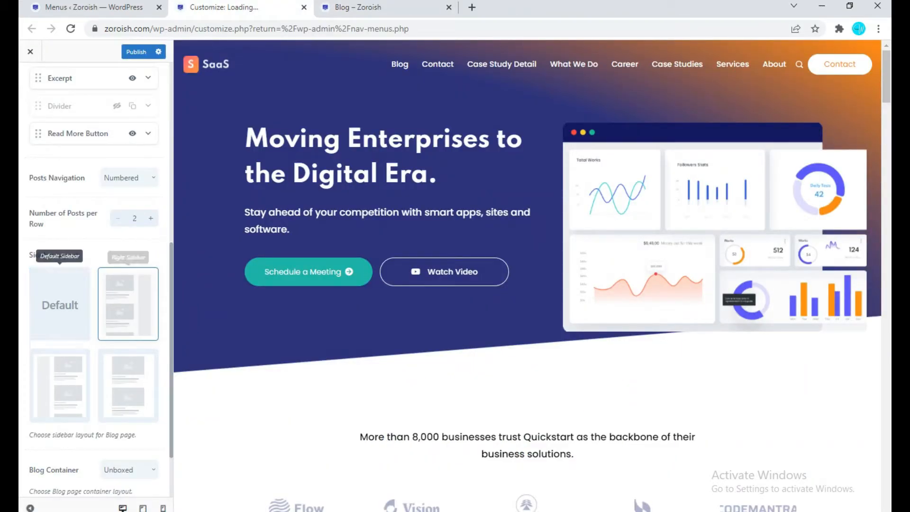
{"action": "left_click", "coordinate": [128, 385]}
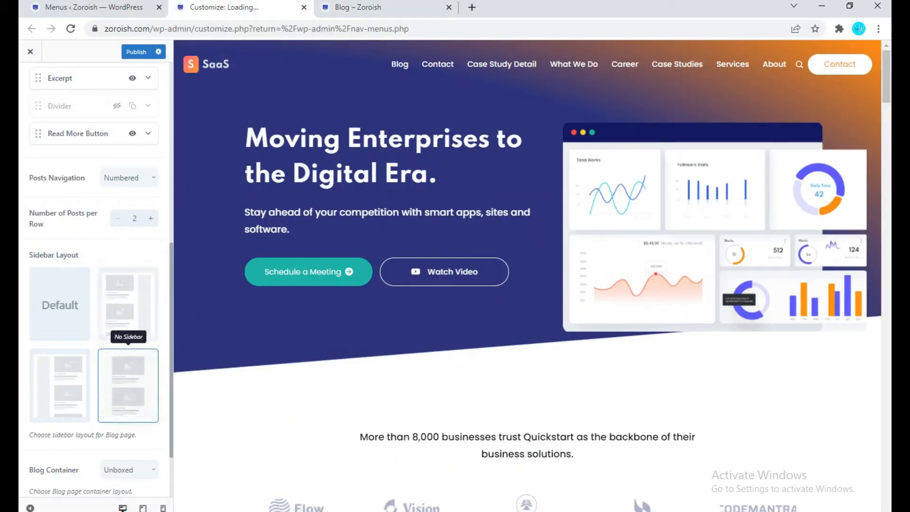
{"action": "left_click", "coordinate": [136, 52]}
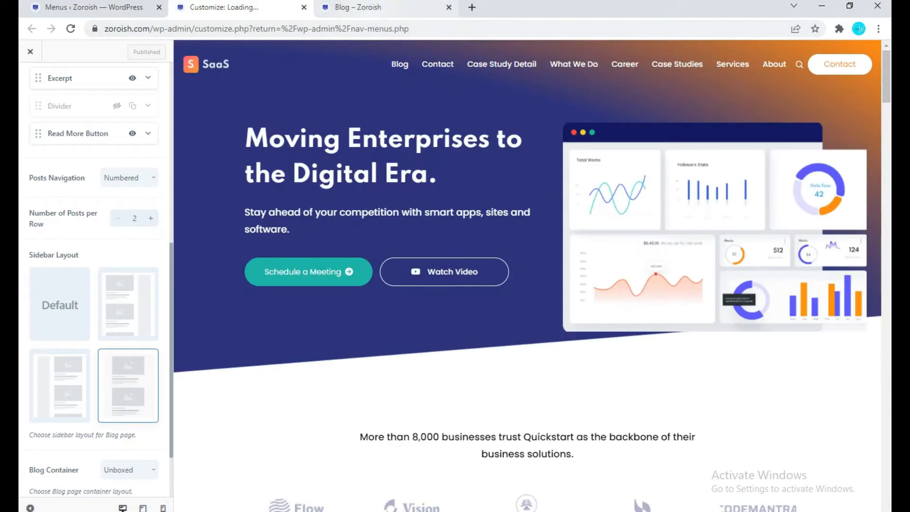
Review the live blog page's post grid down to the footer and return to the Customizer's blog page settings.
{"action": "left_click", "coordinate": [380, 8]}
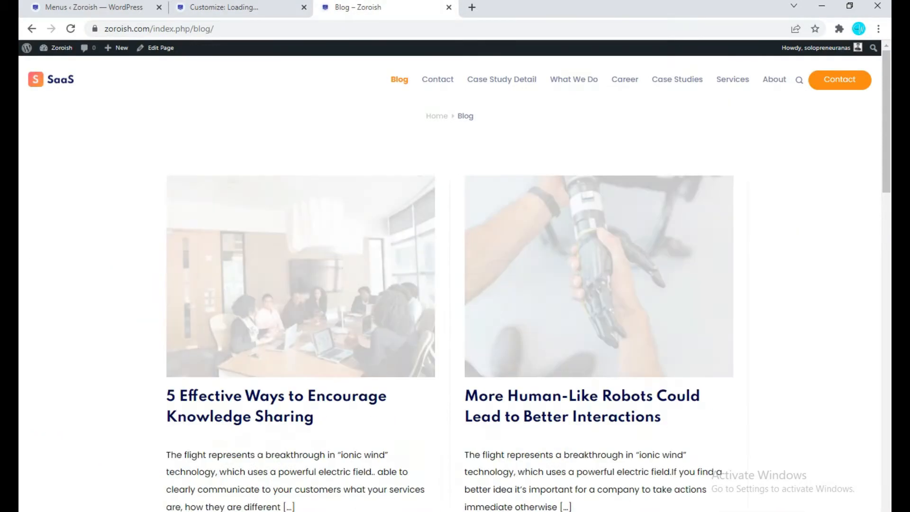
{"action": "scroll", "coordinate": [450, 284], "scroll_direction": "down", "scroll_amount": 3}
{"action": "scroll", "coordinate": [450, 284], "scroll_direction": "down", "scroll_amount": 15}
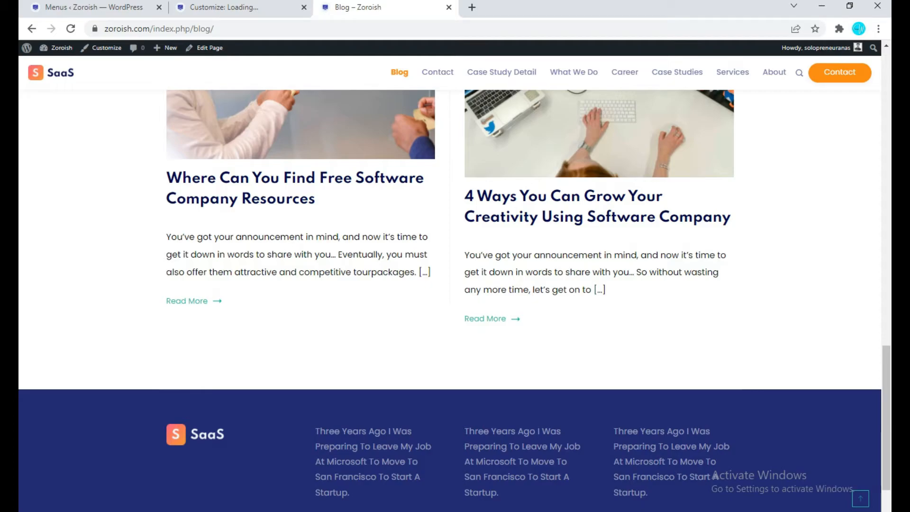
{"action": "scroll", "coordinate": [450, 285], "scroll_direction": "up", "scroll_amount": 18}
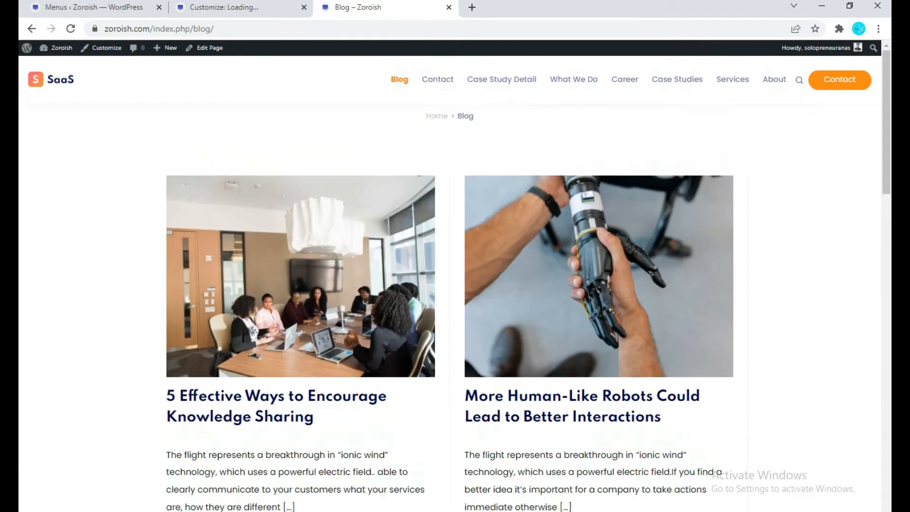
{"action": "left_click", "coordinate": [223, 7]}
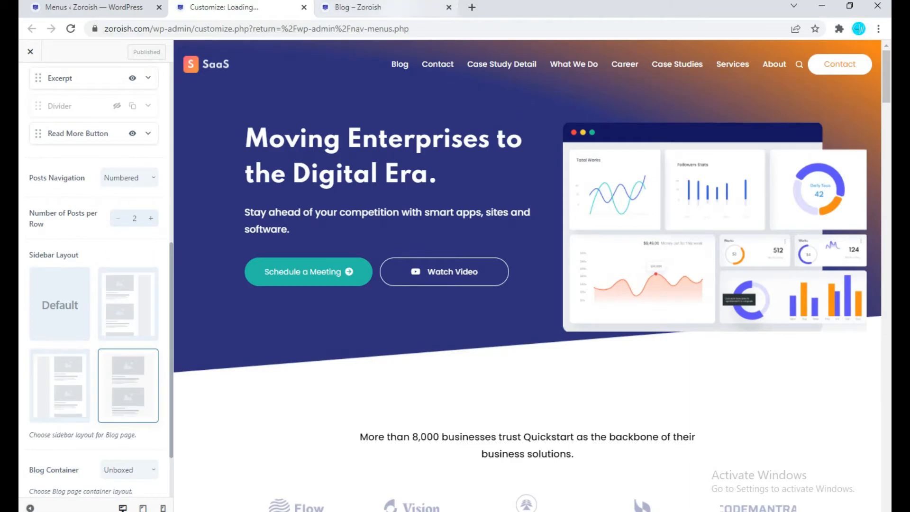
{"action": "left_click", "coordinate": [358, 8]}
{"action": "left_click", "coordinate": [223, 7]}
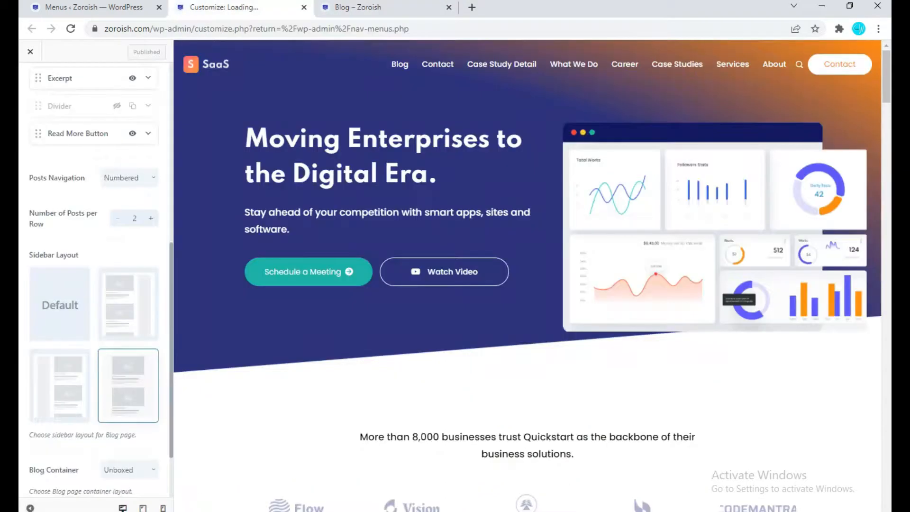
Enable Stretch Layout for the blog page, publish the change, and check the posts on the reloaded blog page.
{"action": "scroll", "coordinate": [61, 252], "scroll_direction": "down", "scroll_amount": 2}
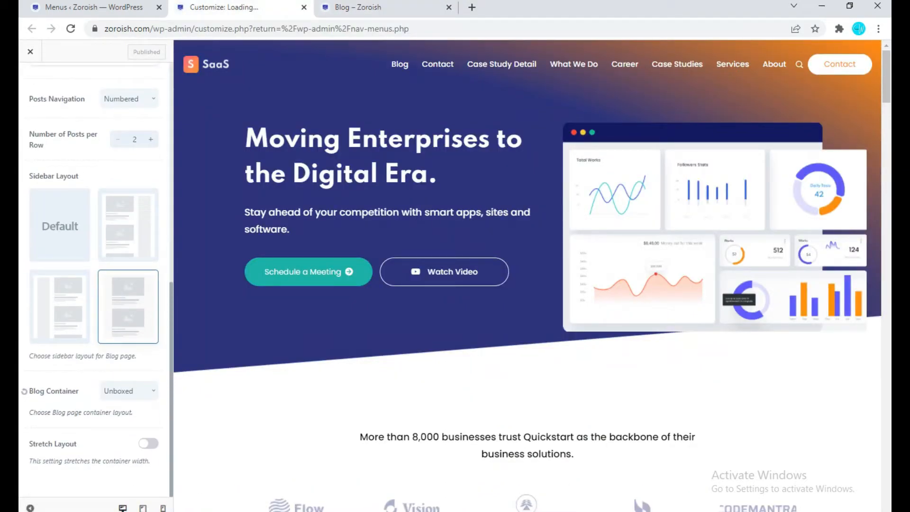
{"action": "left_click", "coordinate": [149, 444]}
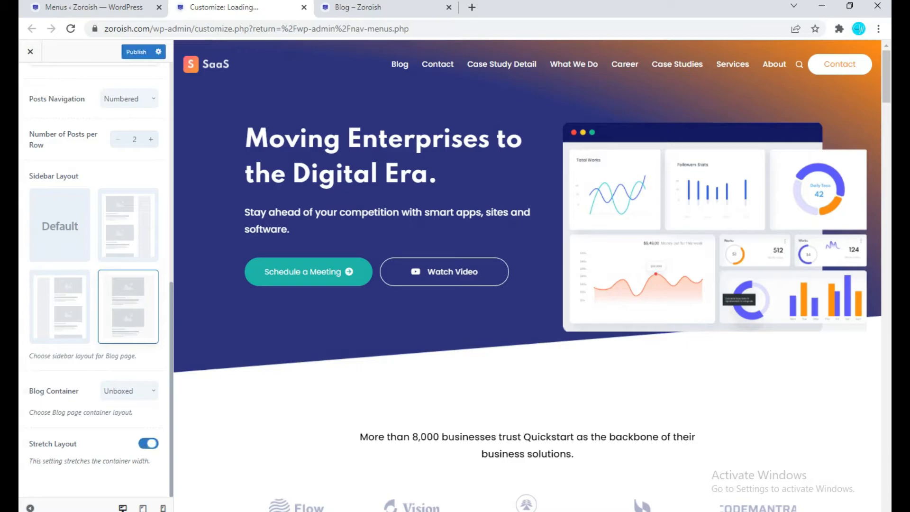
{"action": "left_click", "coordinate": [135, 52]}
{"action": "left_click", "coordinate": [358, 7]}
{"action": "key", "text": "F5"}
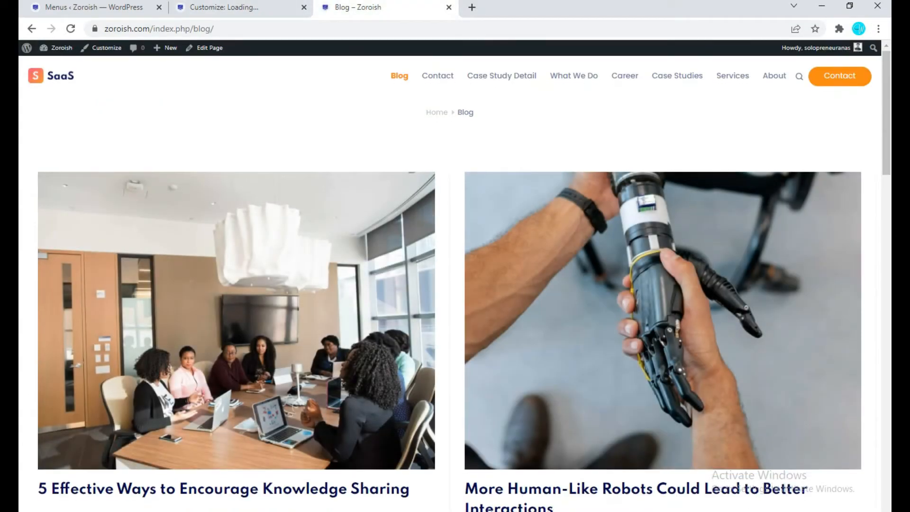
{"action": "scroll", "coordinate": [449, 284], "scroll_direction": "down", "scroll_amount": 15}
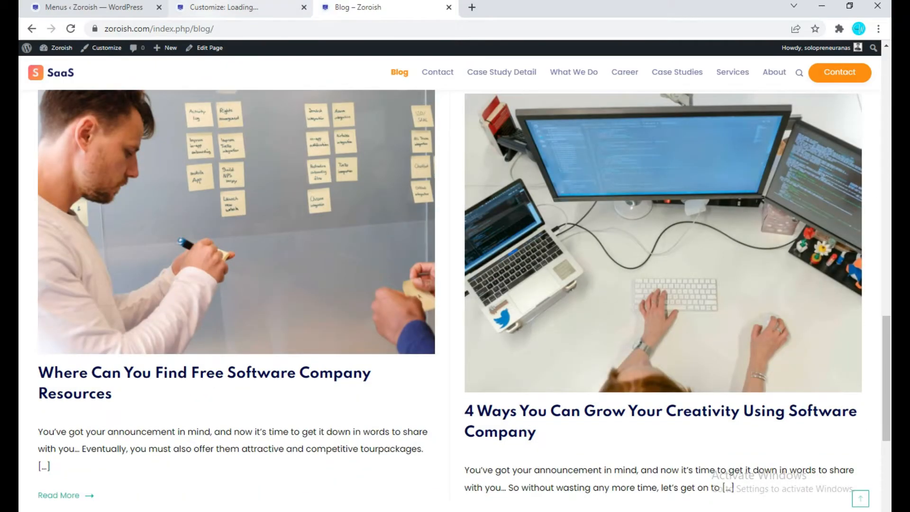
Turn Stretch Layout back off for the blog page, publish it, and check the live blog page.
{"action": "left_click", "coordinate": [224, 7]}
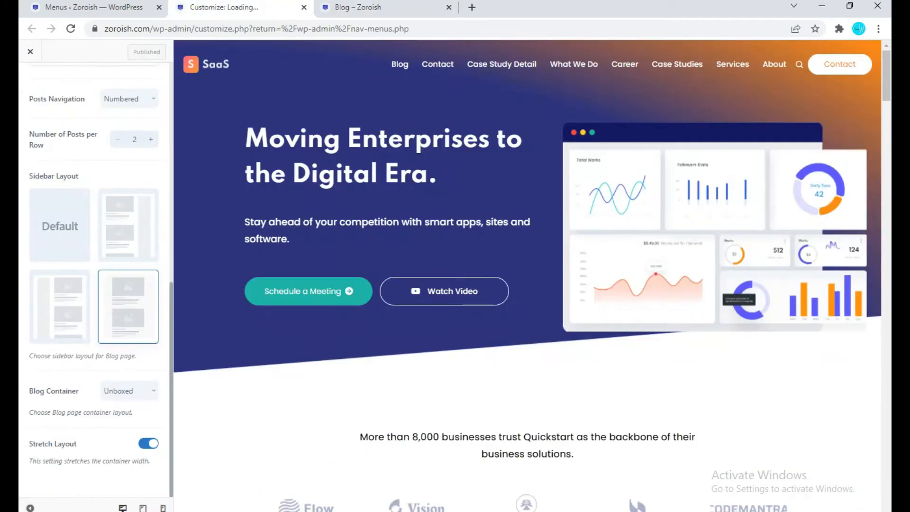
{"action": "left_click", "coordinate": [149, 444]}
{"action": "left_click", "coordinate": [135, 51]}
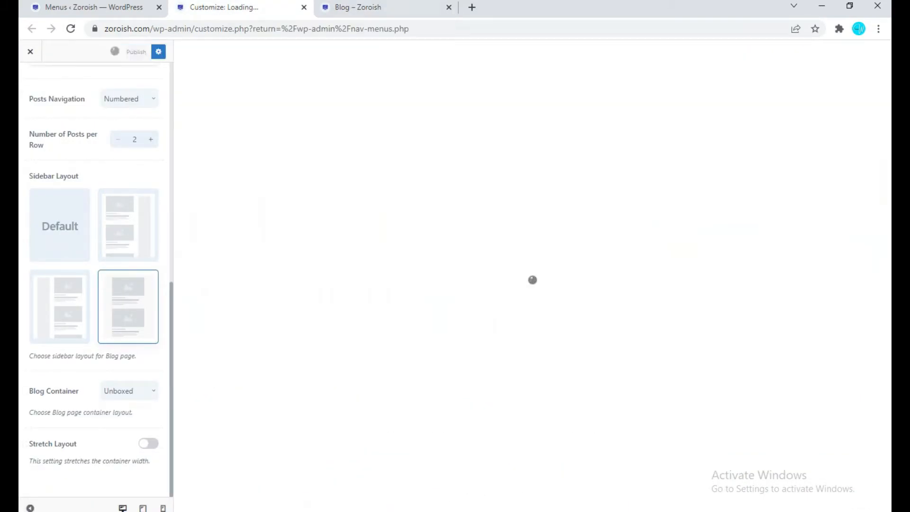
{"action": "left_click", "coordinate": [358, 7]}
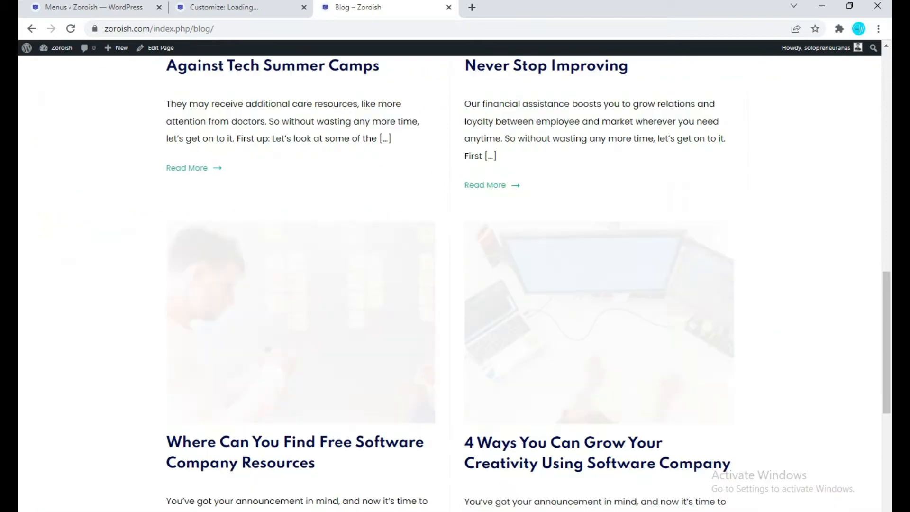
{"action": "scroll", "coordinate": [449, 284], "scroll_direction": "up", "scroll_amount": 13}
Leave the Blog Page settings in the Customizer and open the Archive Page settings.
{"action": "left_click", "coordinate": [224, 7]}
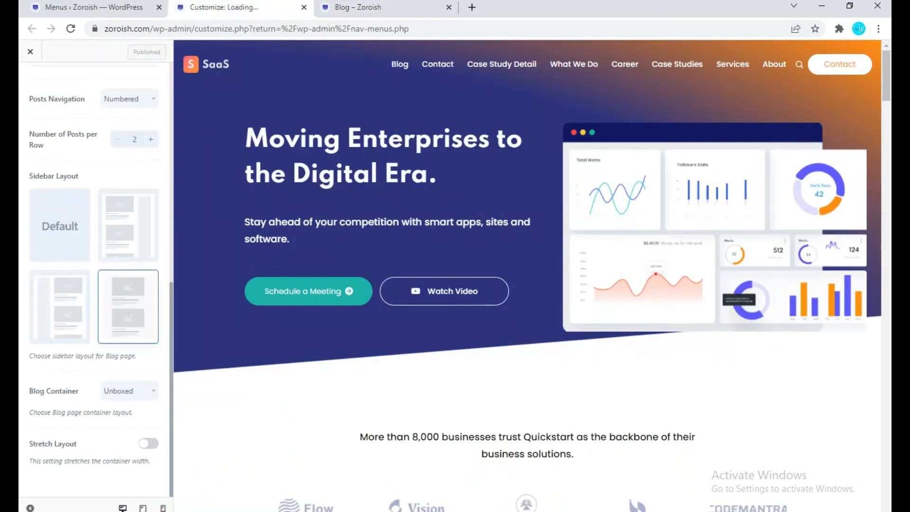
{"action": "scroll", "coordinate": [94, 266], "scroll_direction": "up", "scroll_amount": 5}
{"action": "left_click", "coordinate": [29, 80]}
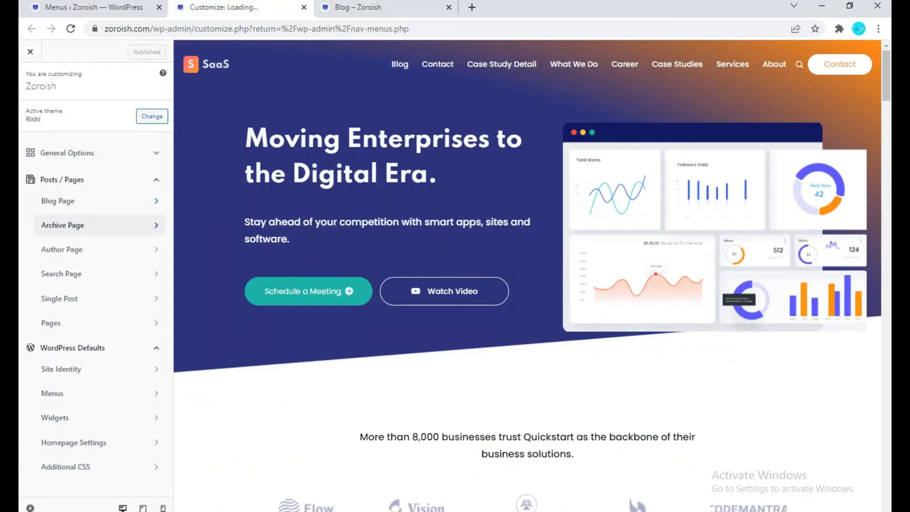
{"action": "left_click", "coordinate": [62, 225]}
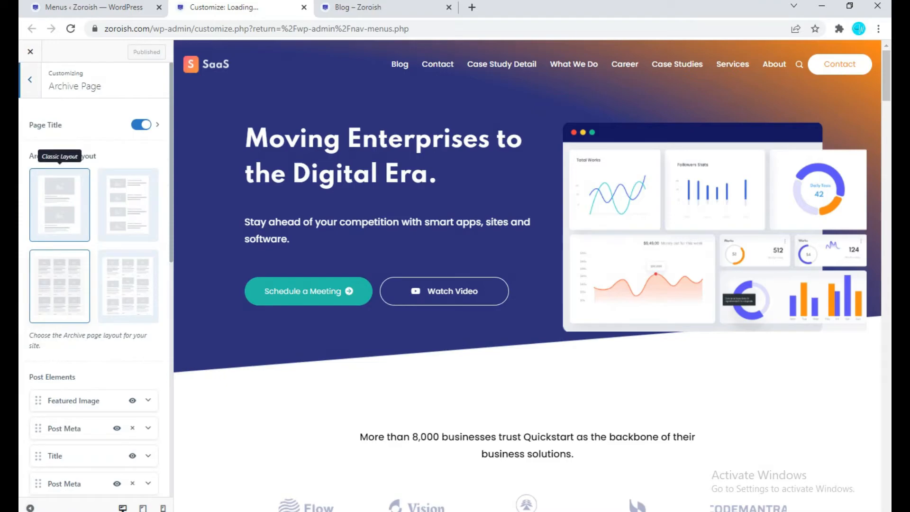
Open the post categories in the WordPress admin, view the Commercial category's archive in a new tab, and close it.
{"action": "left_click", "coordinate": [398, 8]}
{"action": "left_click", "coordinate": [111, 7]}
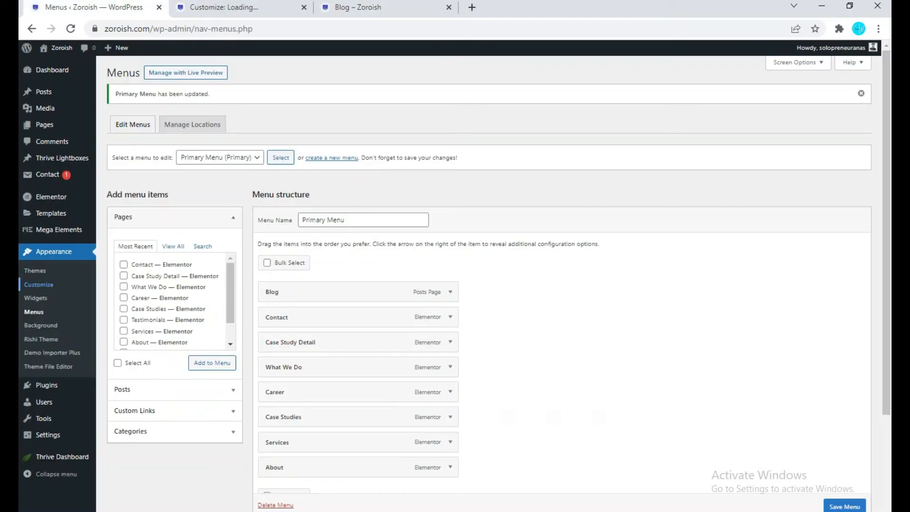
{"action": "mouse_move", "coordinate": [44, 92]}
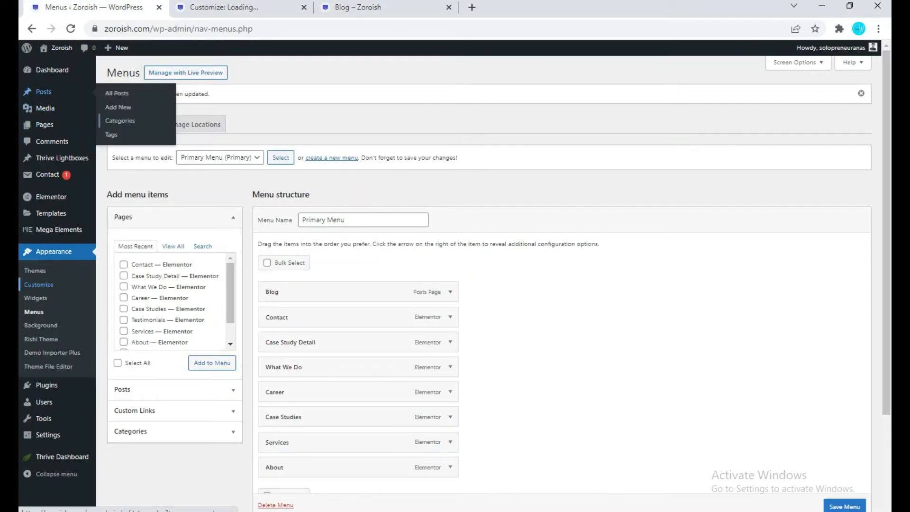
{"action": "left_click", "coordinate": [120, 120]}
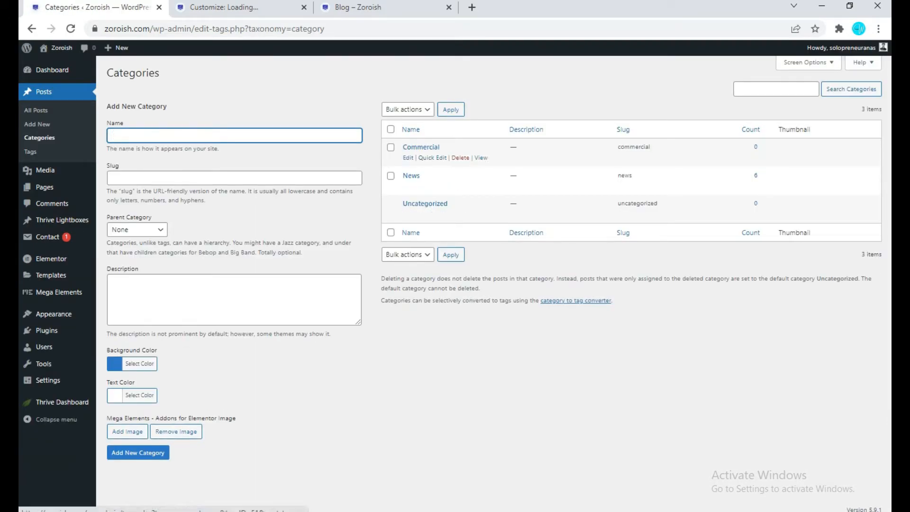
{"action": "right_click", "coordinate": [481, 157]}
{"action": "left_click", "coordinate": [526, 171]}
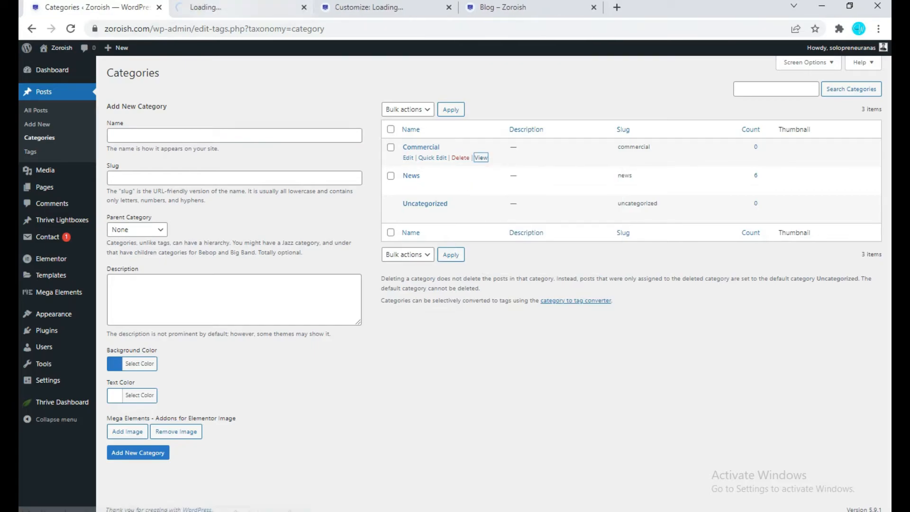
{"action": "left_click", "coordinate": [330, 8]}
{"action": "left_click_drag", "start_coordinate": [330, 7], "coordinate": [515, 7]}
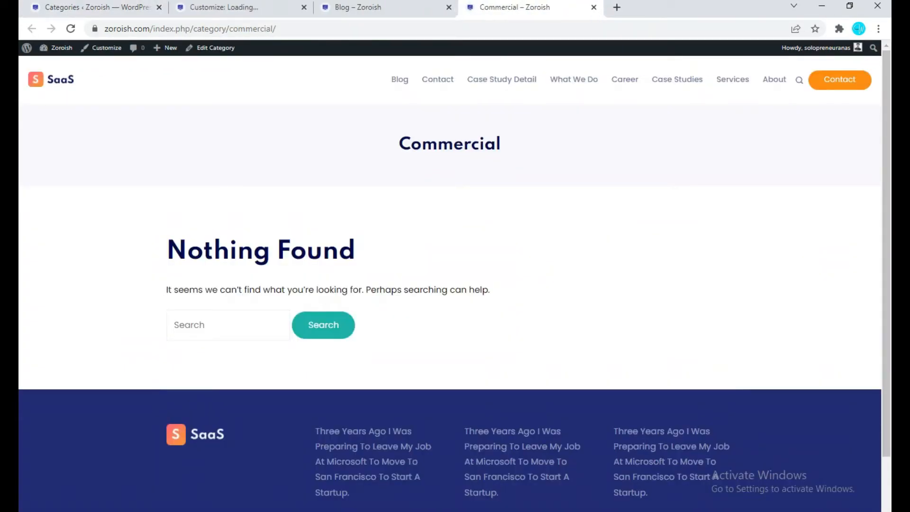
{"action": "left_click", "coordinate": [593, 8]}
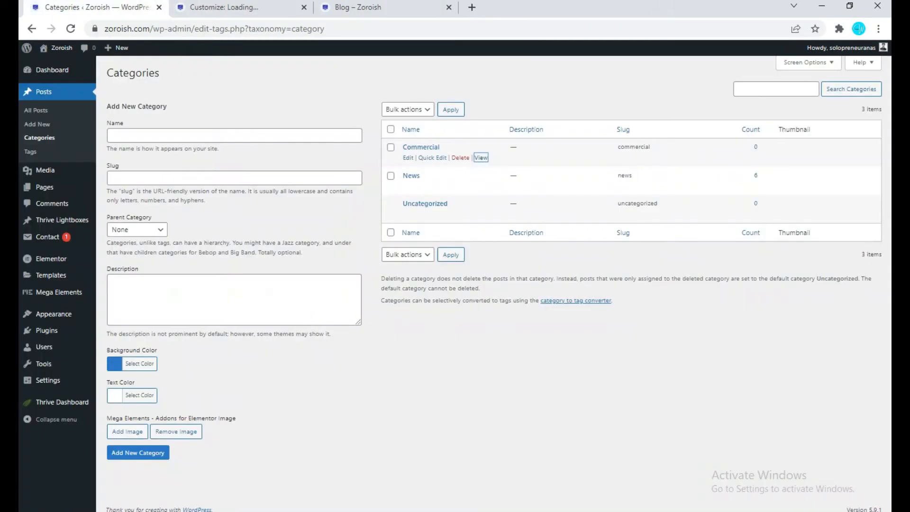
Open the News category's archive page in a new tab and examine its post layout.
{"action": "right_click", "coordinate": [480, 186]}
{"action": "left_click", "coordinate": [503, 195]}
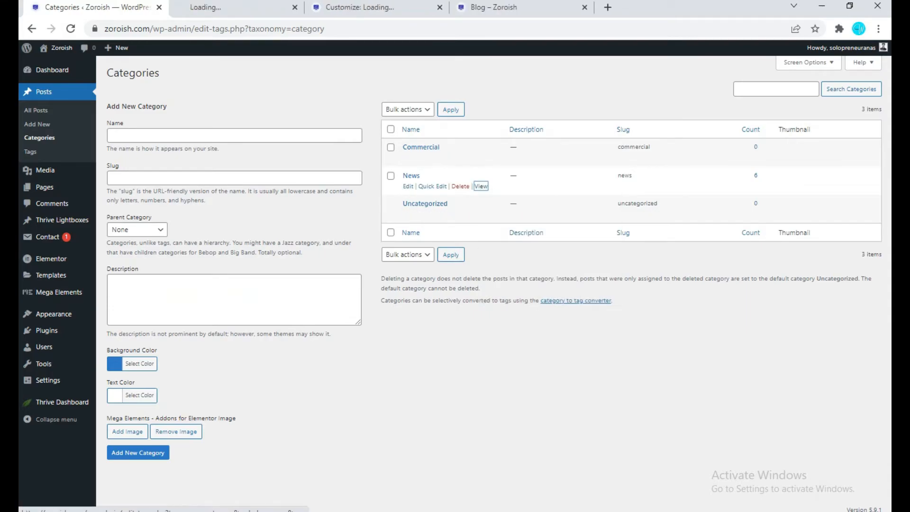
{"action": "left_click", "coordinate": [233, 7]}
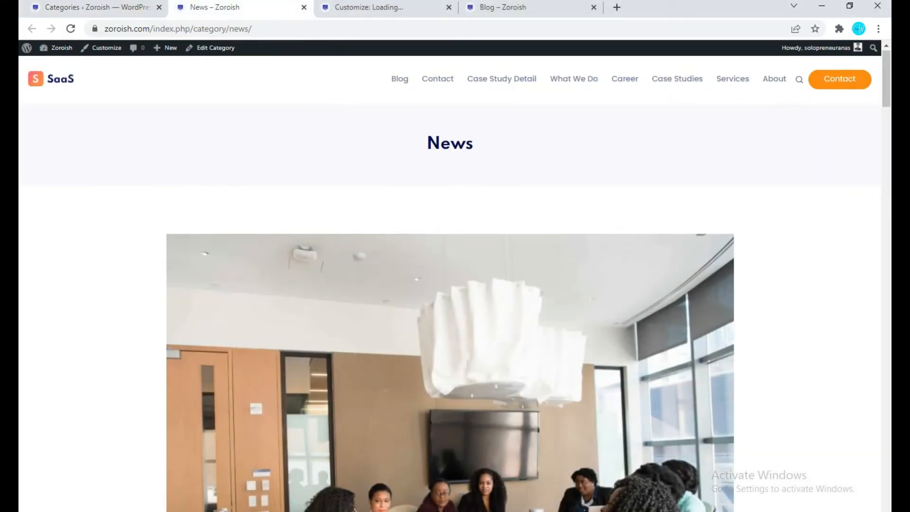
{"action": "scroll", "coordinate": [450, 284], "scroll_direction": "down", "scroll_amount": 6}
{"action": "scroll", "coordinate": [450, 285], "scroll_direction": "down", "scroll_amount": 10}
{"action": "scroll", "coordinate": [450, 284], "scroll_direction": "up", "scroll_amount": 16}
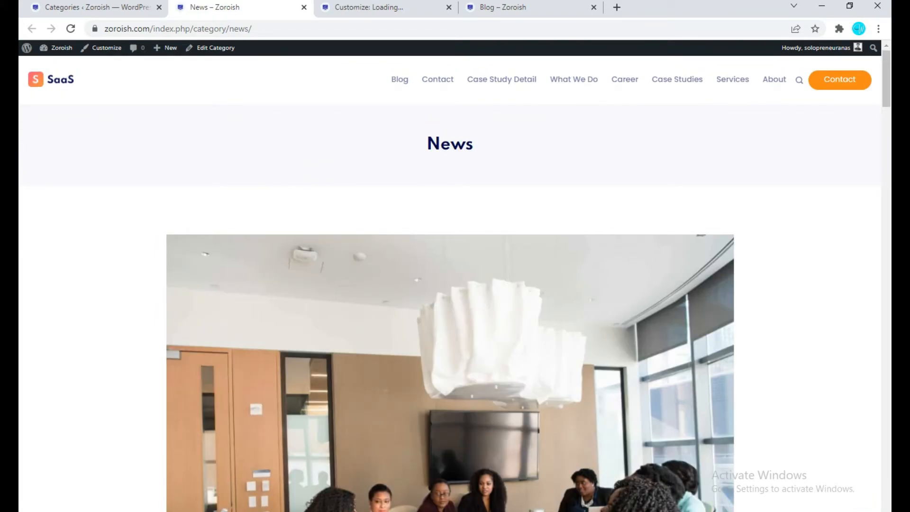
Set the archive page to Masonry Grid Layout without the Post Meta above the Title, publish it, and check the News archive.
{"action": "left_click", "coordinate": [386, 7]}
{"action": "left_click_drag", "start_coordinate": [386, 7], "coordinate": [242, 7]}
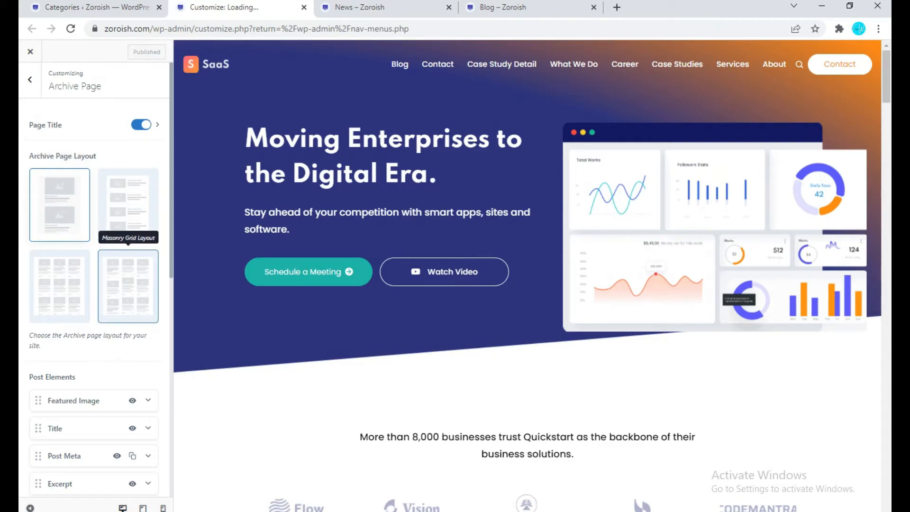
{"action": "left_click", "coordinate": [128, 286]}
{"action": "scroll", "coordinate": [128, 286], "scroll_direction": "down", "scroll_amount": 3}
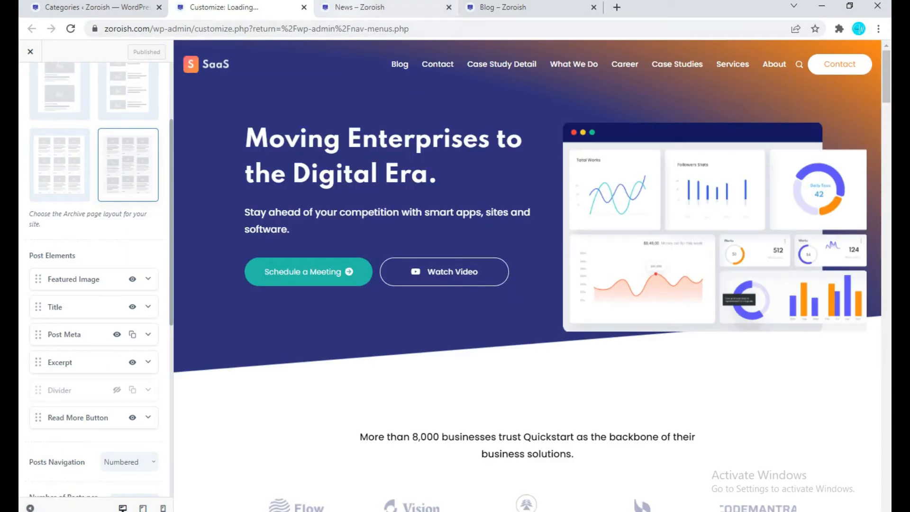
{"action": "left_click", "coordinate": [359, 7]}
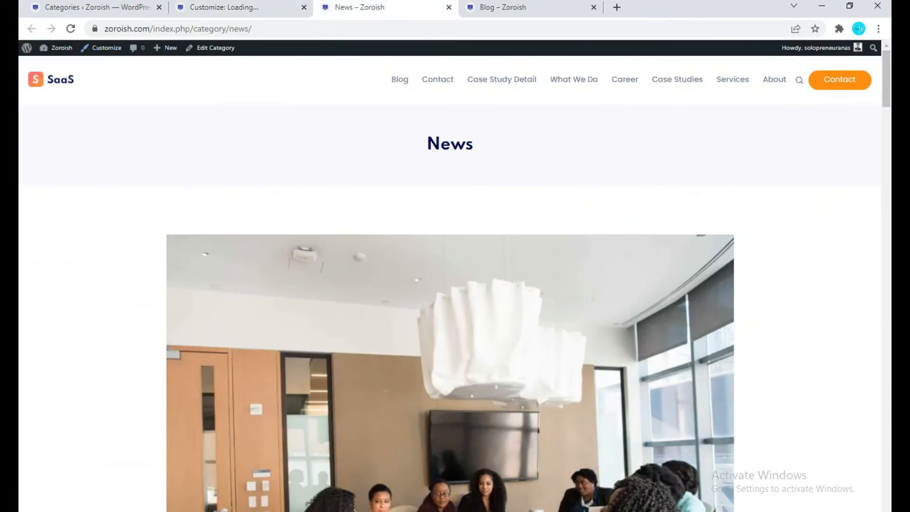
{"action": "scroll", "coordinate": [450, 284], "scroll_direction": "down", "scroll_amount": 10}
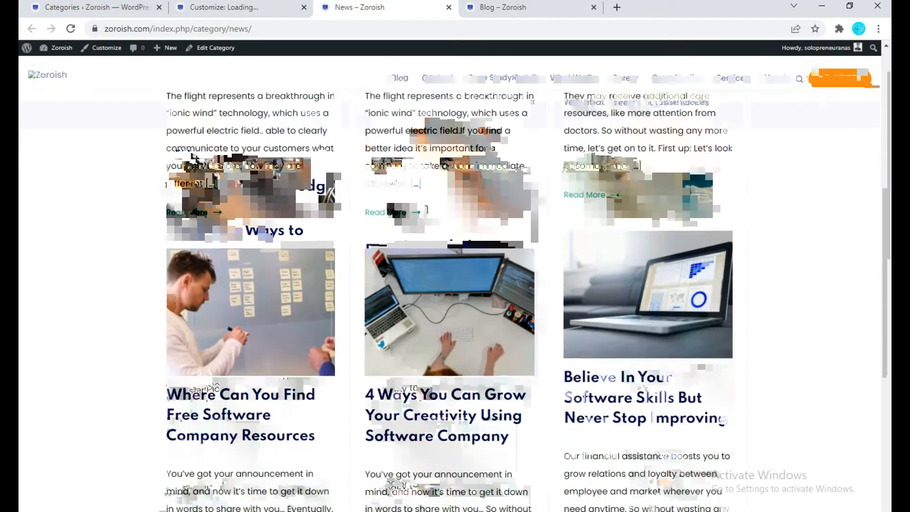
Set the archive page's number of posts per row to 2, publish the change, and check the News archive.
{"action": "scroll", "coordinate": [451, 284], "scroll_direction": "up", "scroll_amount": 5}
{"action": "scroll", "coordinate": [450, 284], "scroll_direction": "up", "scroll_amount": 8}
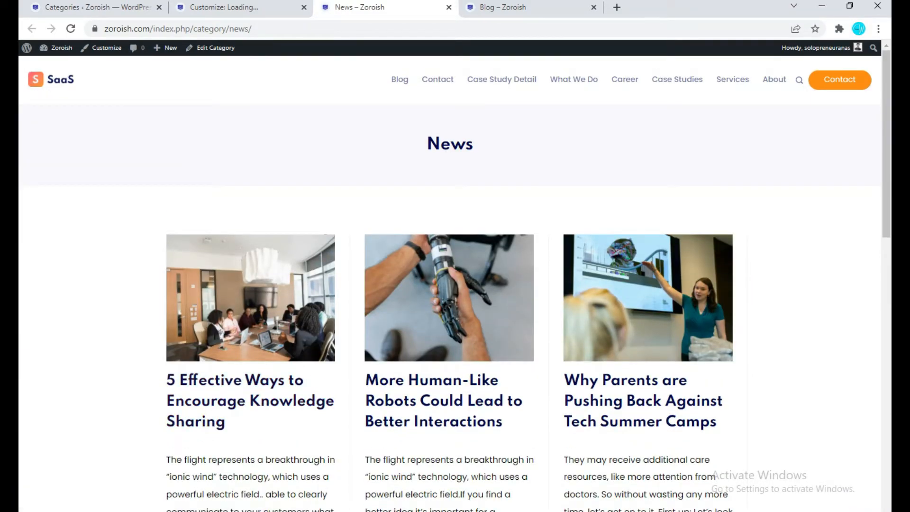
{"action": "left_click", "coordinate": [218, 7]}
{"action": "scroll", "coordinate": [95, 279], "scroll_direction": "down", "scroll_amount": 3}
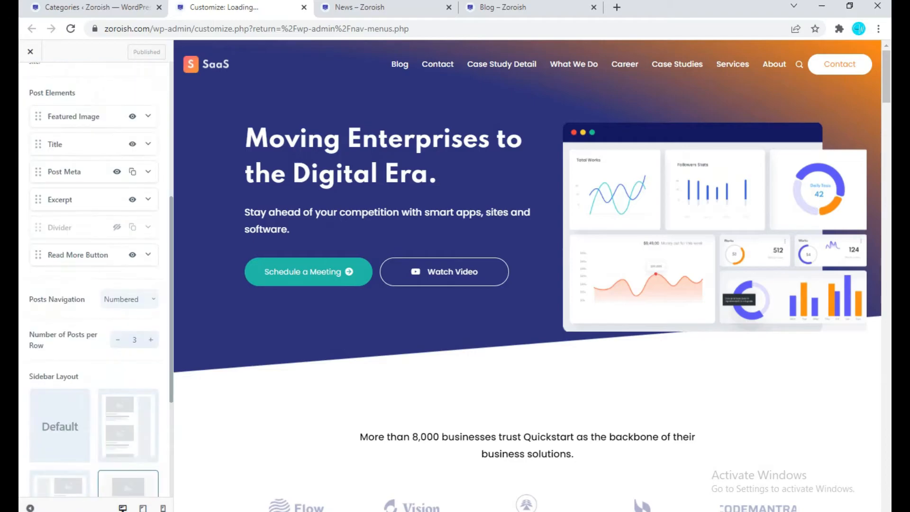
{"action": "scroll", "coordinate": [118, 285], "scroll_direction": "down", "scroll_amount": 3}
{"action": "left_click", "coordinate": [118, 198]}
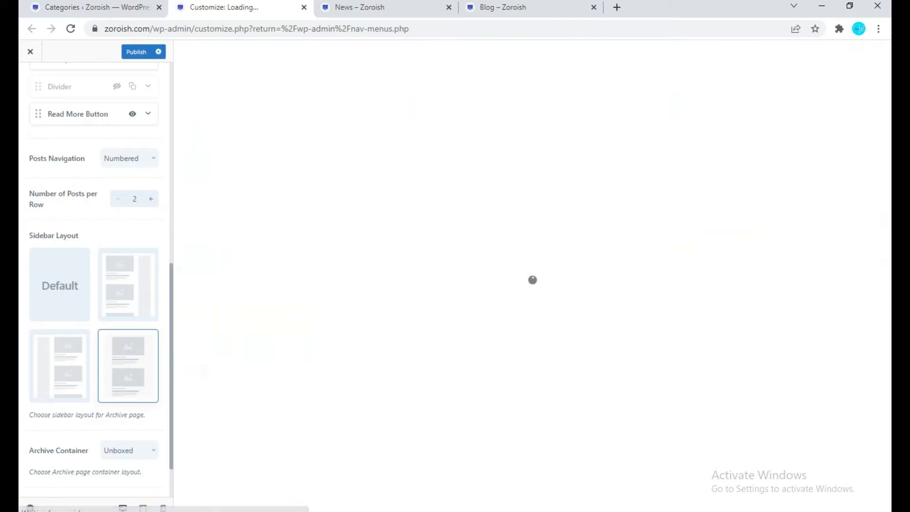
{"action": "scroll", "coordinate": [124, 233], "scroll_direction": "down", "scroll_amount": 2}
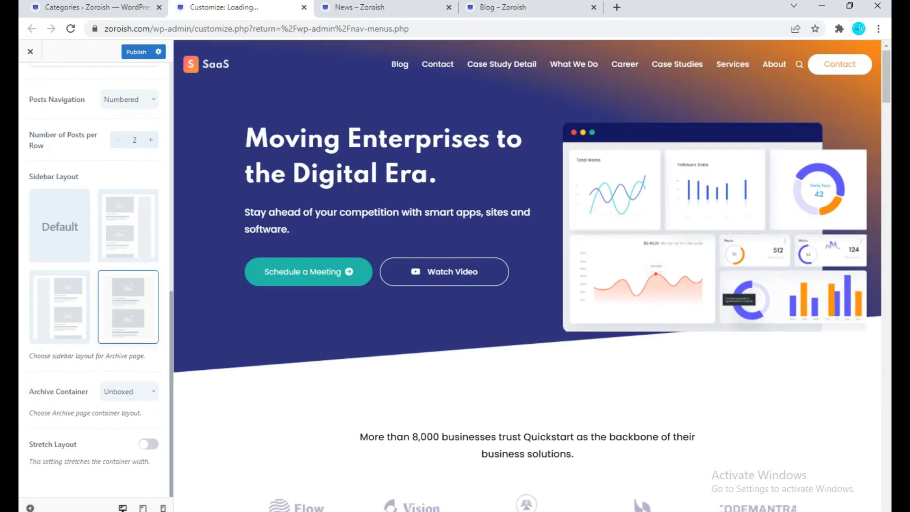
{"action": "left_click", "coordinate": [137, 52]}
{"action": "left_click", "coordinate": [360, 7]}
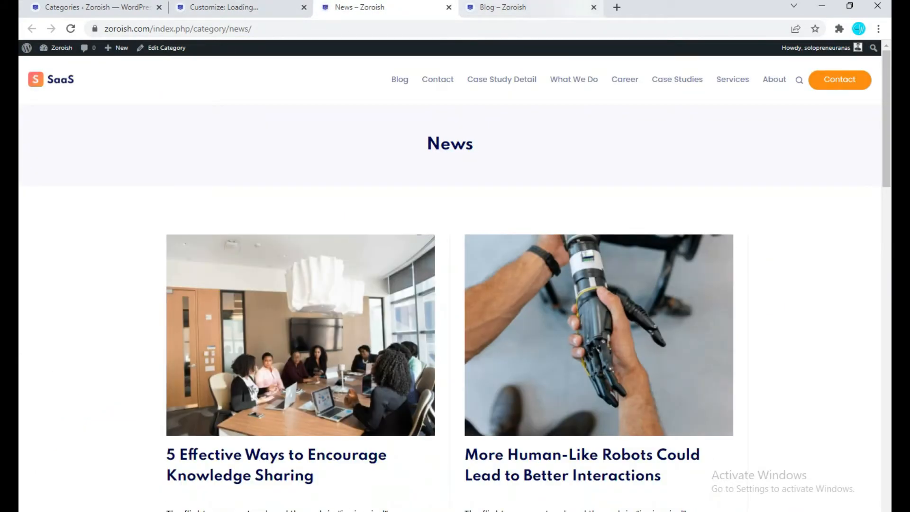
Close the News archive tab and open the Author Page settings in the Customizer.
{"action": "left_click", "coordinate": [503, 7]}
{"action": "left_click", "coordinate": [403, 7]}
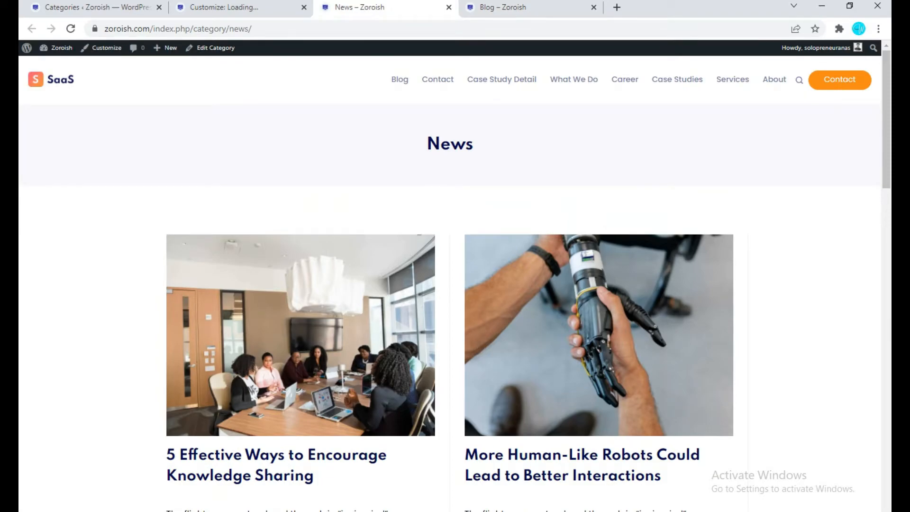
{"action": "left_click", "coordinate": [449, 7]}
{"action": "left_click", "coordinate": [240, 7]}
{"action": "scroll", "coordinate": [95, 294], "scroll_direction": "up", "scroll_amount": 8}
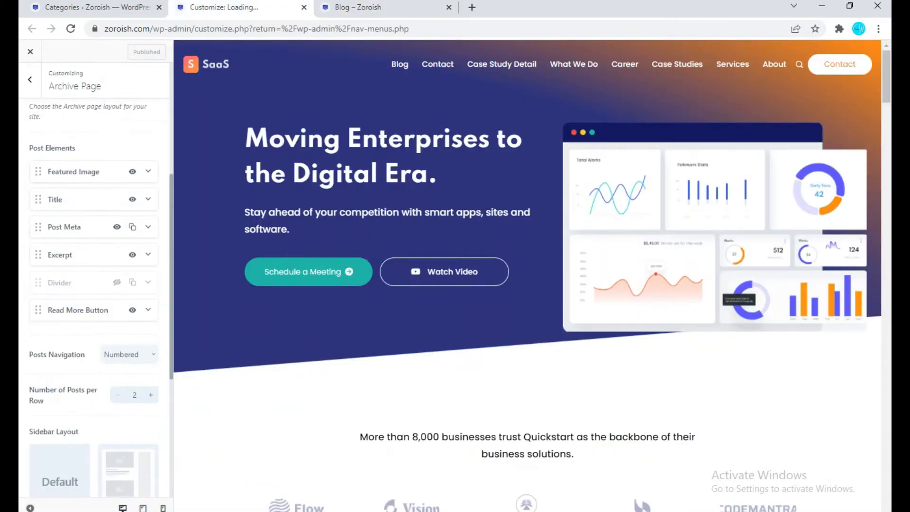
{"action": "left_click", "coordinate": [30, 79]}
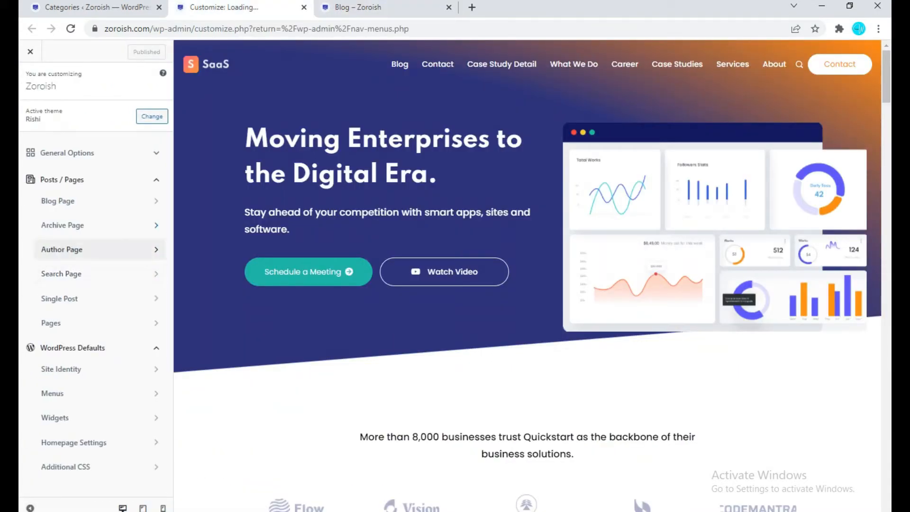
{"action": "left_click", "coordinate": [62, 249]}
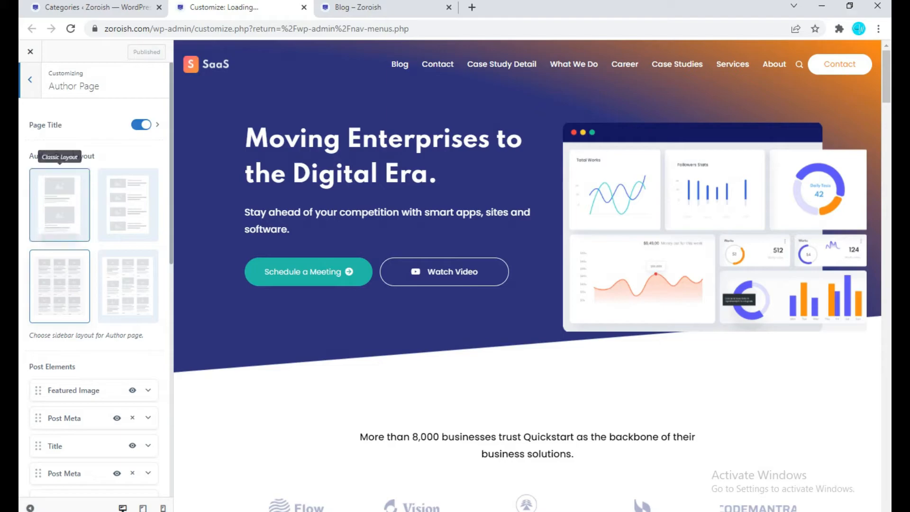
Set the author page's number of posts per row to 2.
{"action": "scroll", "coordinate": [128, 228], "scroll_direction": "down", "scroll_amount": 1}
{"action": "scroll", "coordinate": [128, 228], "scroll_direction": "up", "scroll_amount": 1}
{"action": "scroll", "coordinate": [60, 285], "scroll_direction": "down", "scroll_amount": 5}
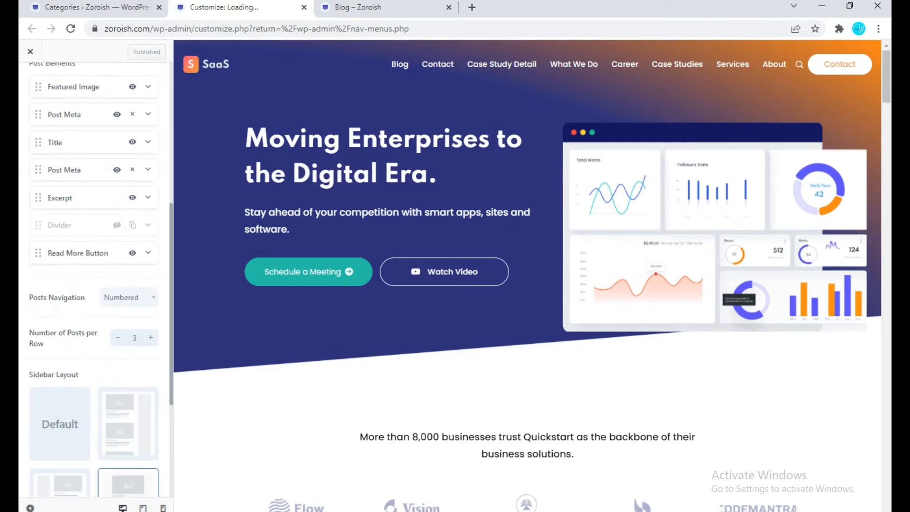
{"action": "scroll", "coordinate": [128, 285], "scroll_direction": "down", "scroll_amount": 5}
{"action": "scroll", "coordinate": [128, 294], "scroll_direction": "up", "scroll_amount": 4}
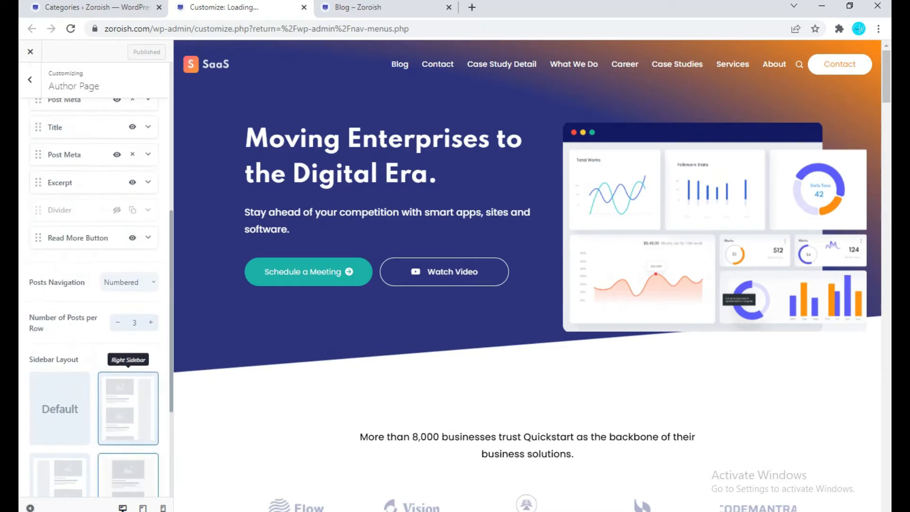
{"action": "left_click", "coordinate": [119, 323]}
Set the author page to Masonry Grid Layout without the Post Meta above the Title and publish it.
{"action": "scroll", "coordinate": [117, 391], "scroll_direction": "up", "scroll_amount": 3}
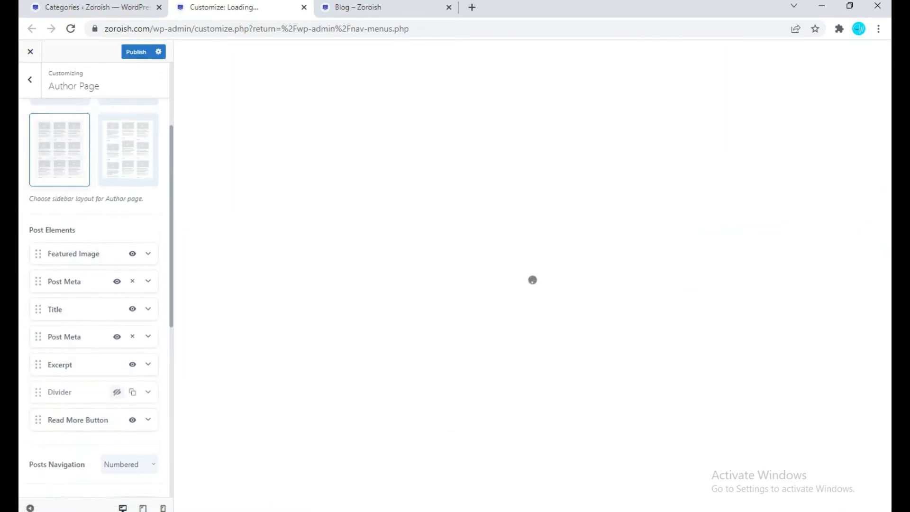
{"action": "left_click", "coordinate": [132, 282]}
{"action": "scroll", "coordinate": [132, 282], "scroll_direction": "up", "scroll_amount": 3}
{"action": "left_click", "coordinate": [132, 282]}
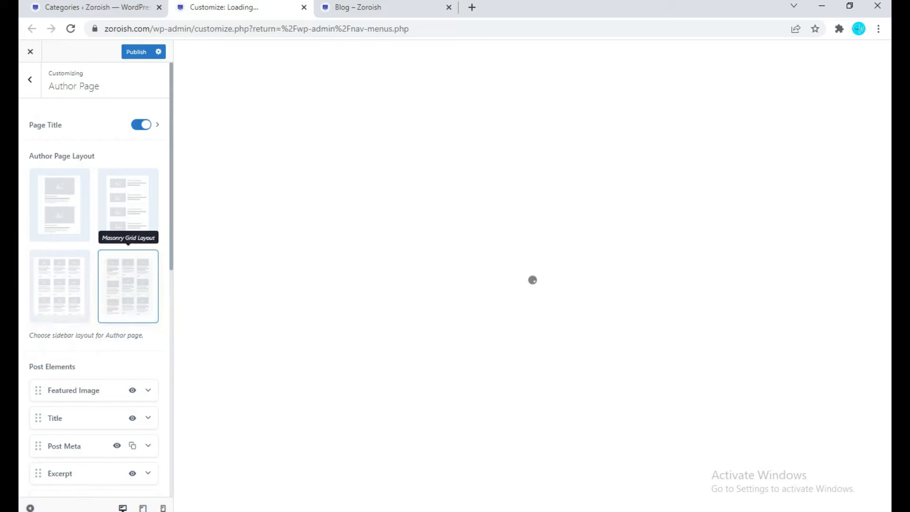
{"action": "left_click", "coordinate": [136, 52]}
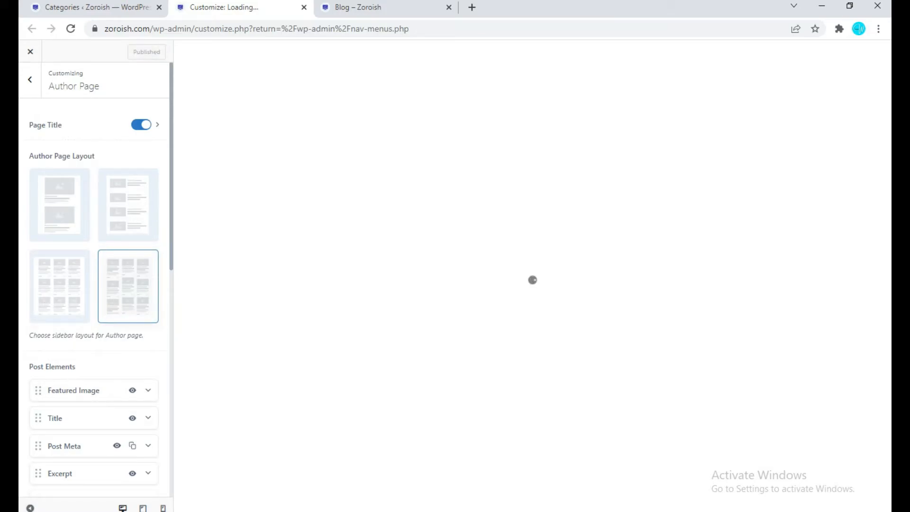
{"action": "scroll", "coordinate": [532, 280], "scroll_direction": "down", "scroll_amount": 7}
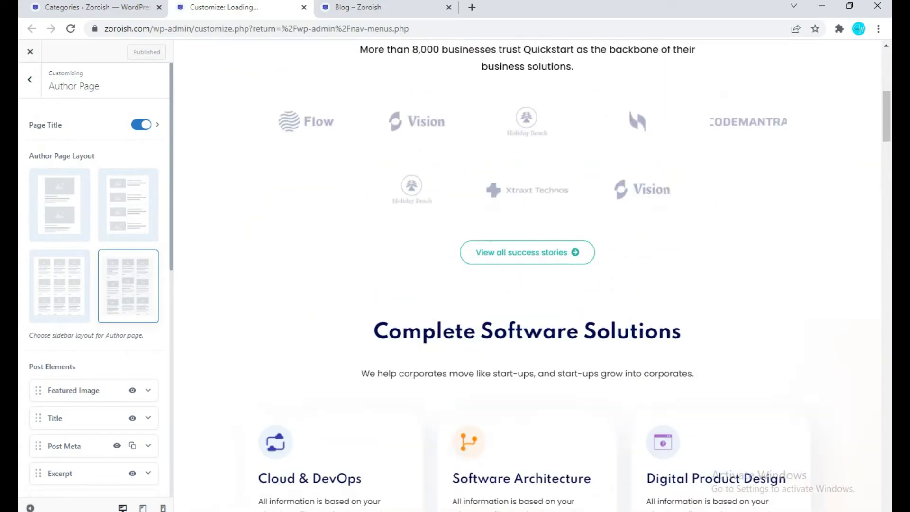
{"action": "scroll", "coordinate": [528, 275], "scroll_direction": "up", "scroll_amount": 6}
Open the Search Page settings, then search the live site for "human" and examine the results page layout.
{"action": "left_click", "coordinate": [30, 80]}
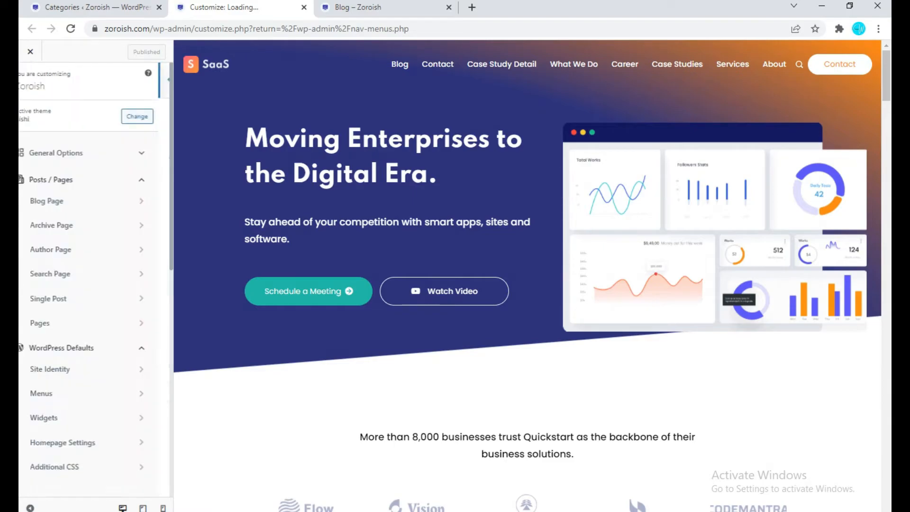
{"action": "left_click", "coordinate": [61, 274]}
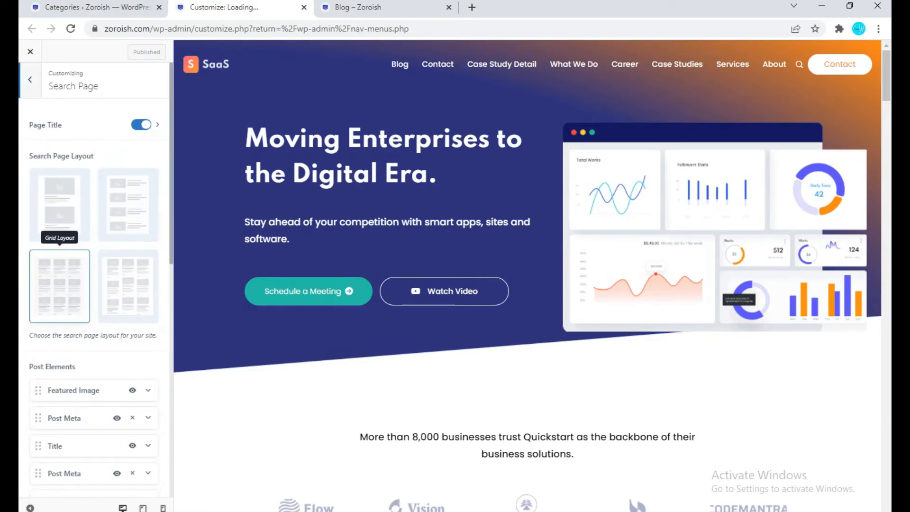
{"action": "left_click", "coordinate": [358, 8]}
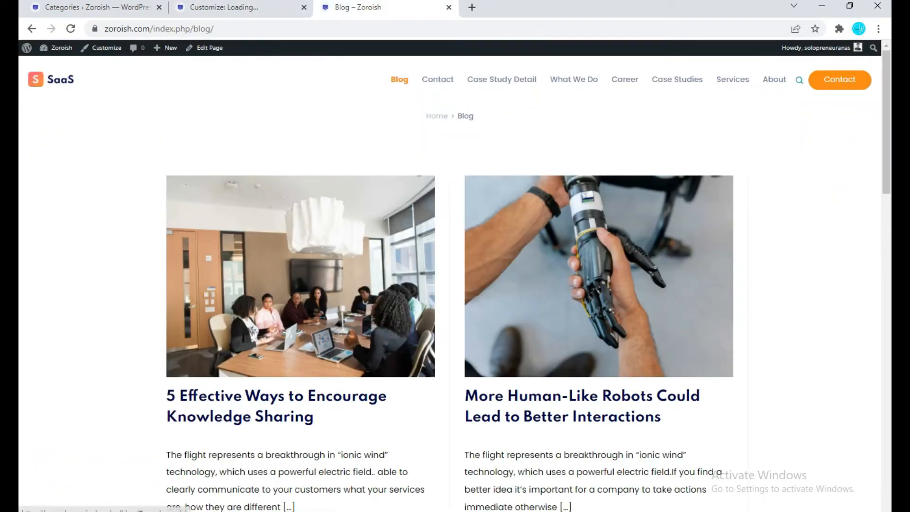
{"action": "left_click", "coordinate": [799, 81]}
{"action": "type", "text": "humo"}
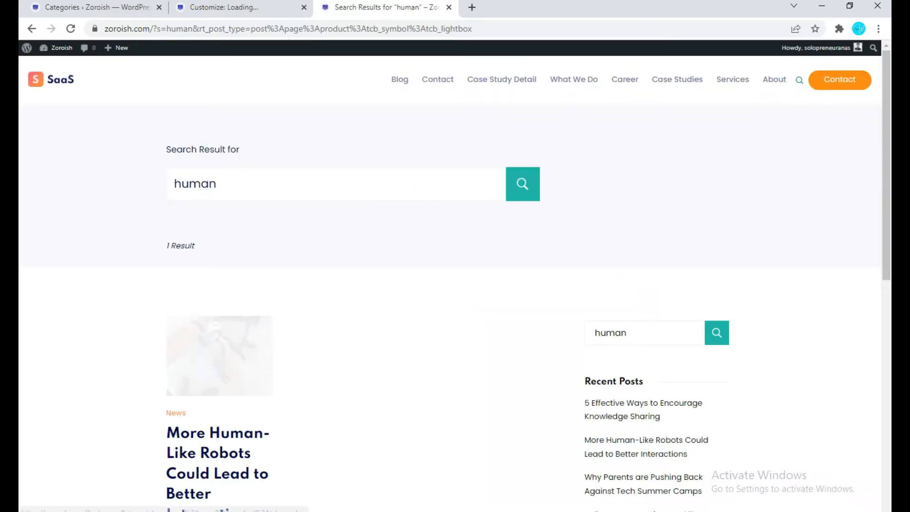
{"action": "scroll", "coordinate": [455, 285], "scroll_direction": "down", "scroll_amount": 10}
{"action": "scroll", "coordinate": [455, 285], "scroll_direction": "up", "scroll_amount": 10}
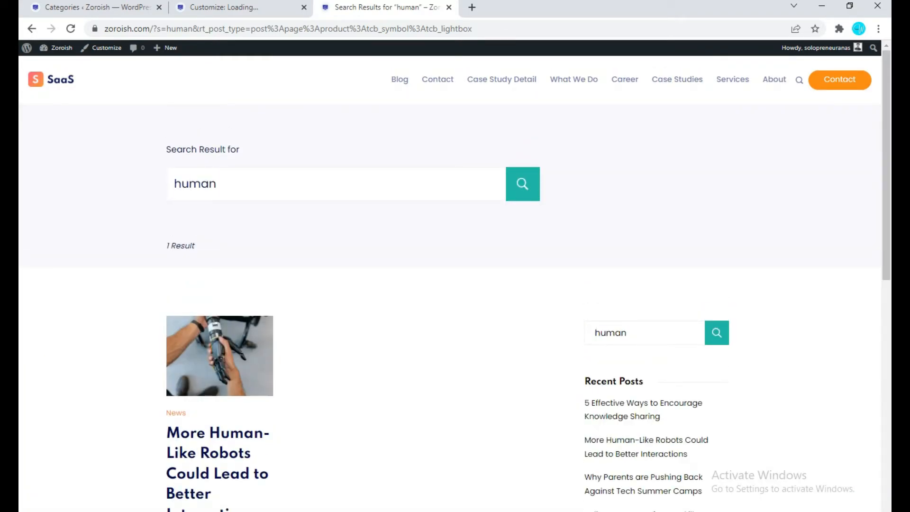
Set the search page to Masonry Grid Layout with 2 posts per row and without the Post Meta above the Title.
{"action": "left_click", "coordinate": [218, 7]}
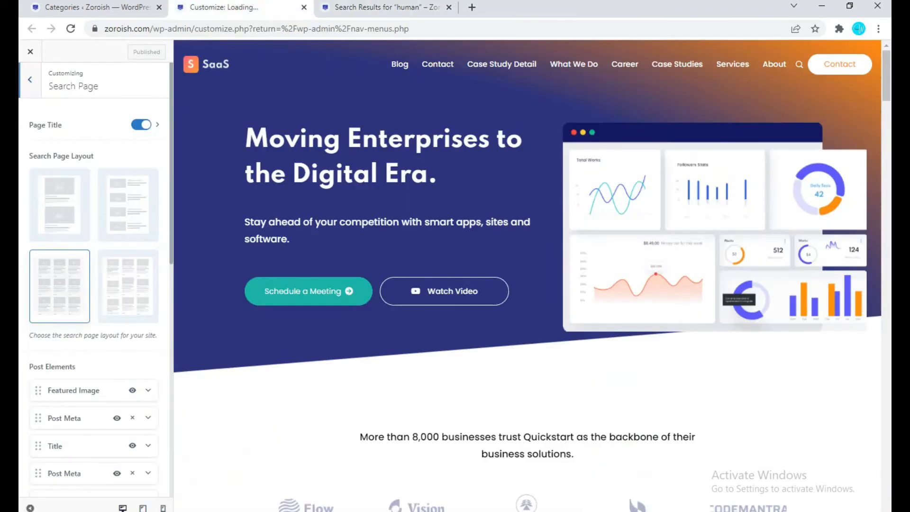
{"action": "left_click", "coordinate": [128, 285]}
{"action": "scroll", "coordinate": [128, 284], "scroll_direction": "down", "scroll_amount": 1}
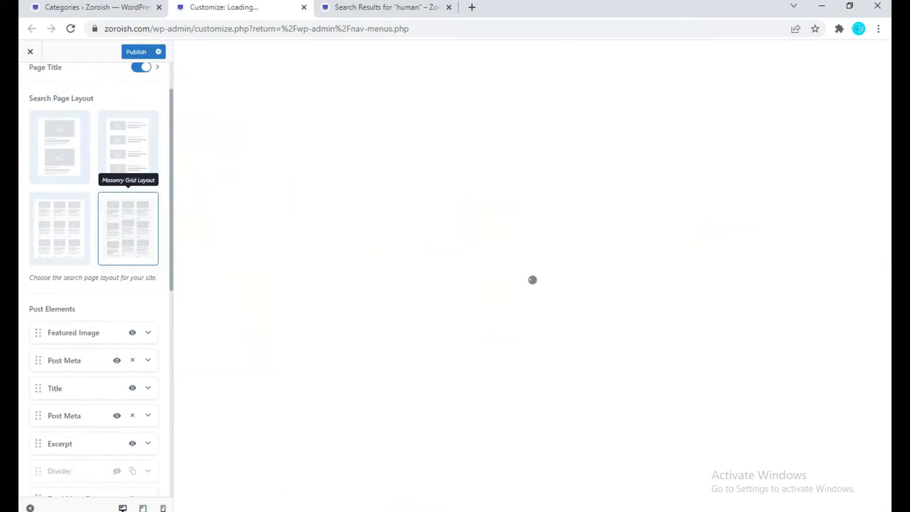
{"action": "scroll", "coordinate": [95, 285], "scroll_direction": "down", "scroll_amount": 7}
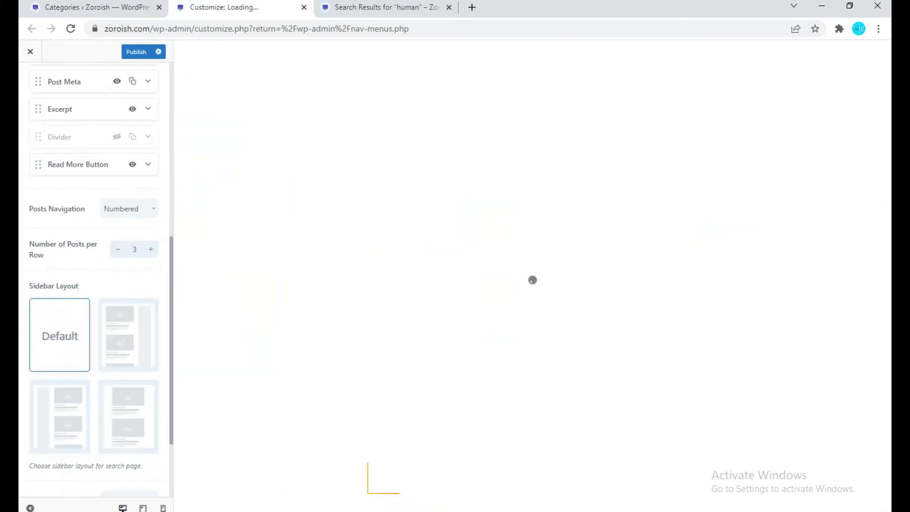
{"action": "scroll", "coordinate": [95, 285], "scroll_direction": "down", "scroll_amount": 2}
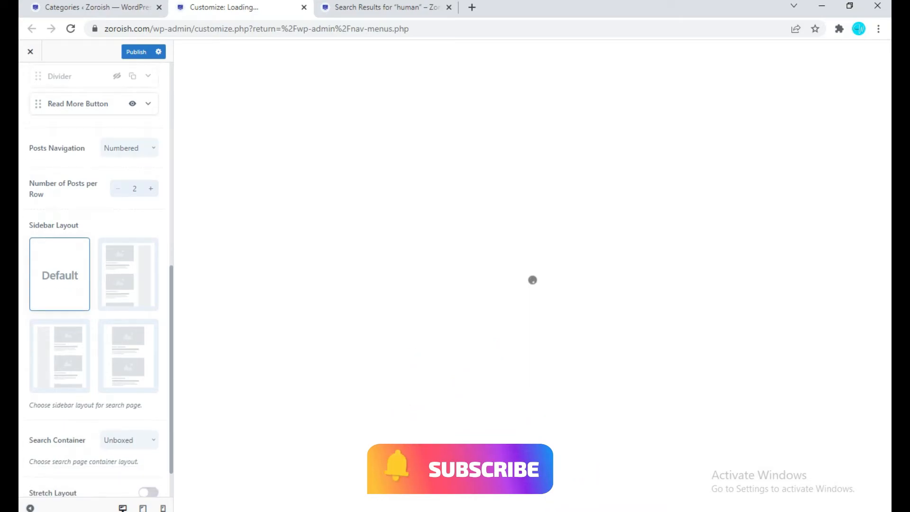
Choose the layout without a sidebar for the search page, publish it, and check the "human" search results on the live site.
{"action": "scroll", "coordinate": [95, 284], "scroll_direction": "down", "scroll_amount": 1}
{"action": "left_click", "coordinate": [128, 304]}
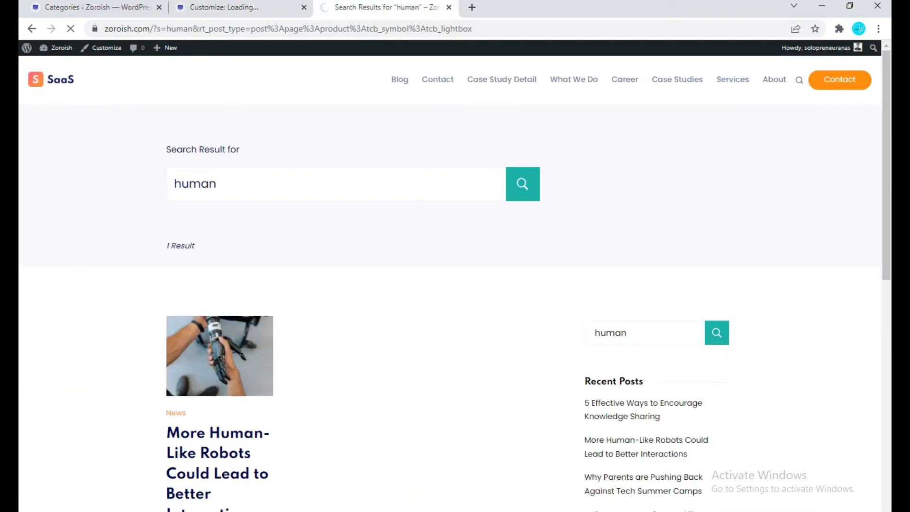
{"action": "scroll", "coordinate": [450, 285], "scroll_direction": "down", "scroll_amount": 3}
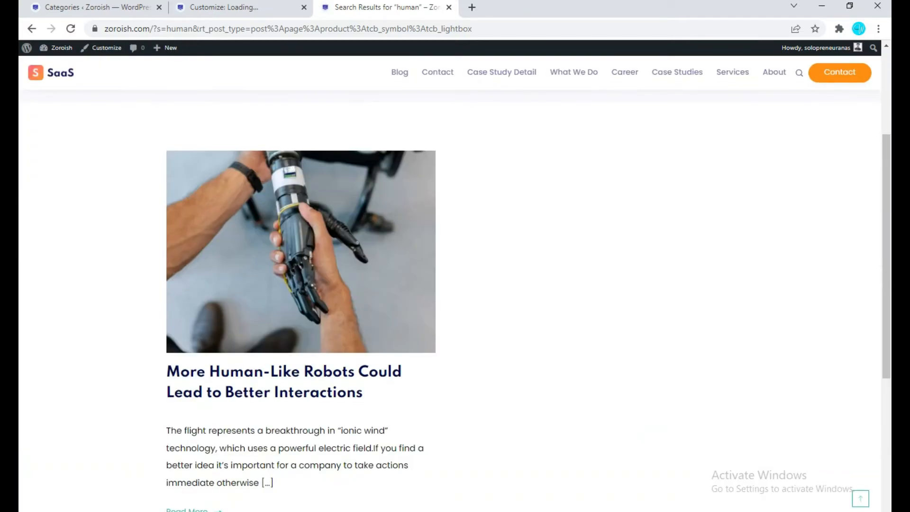
{"action": "scroll", "coordinate": [332, 185], "scroll_direction": "up", "scroll_amount": 3}
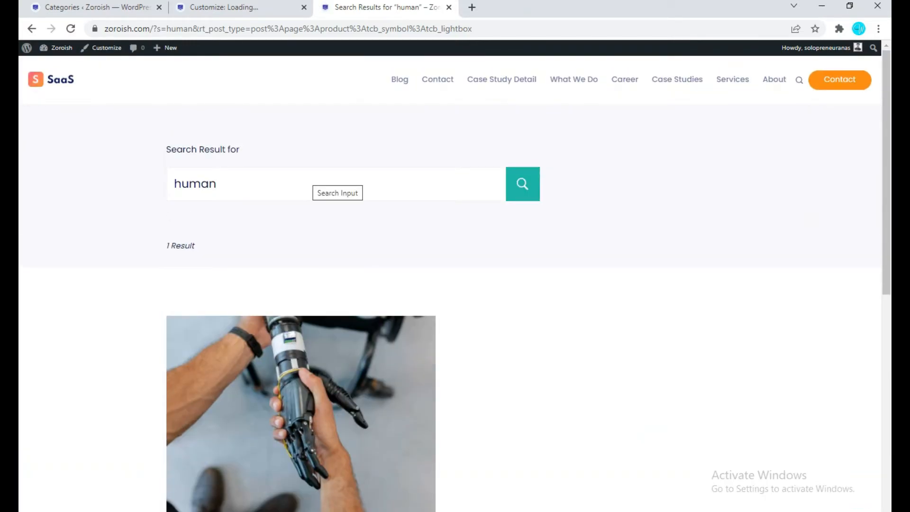
Leave the Search Page settings in the Customizer and open the Single Post settings.
{"action": "left_click", "coordinate": [218, 7]}
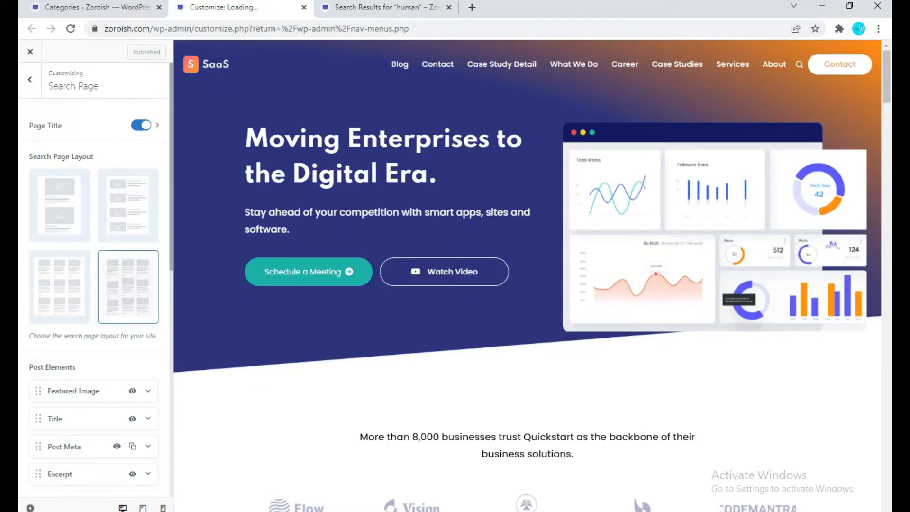
{"action": "left_click", "coordinate": [30, 80]}
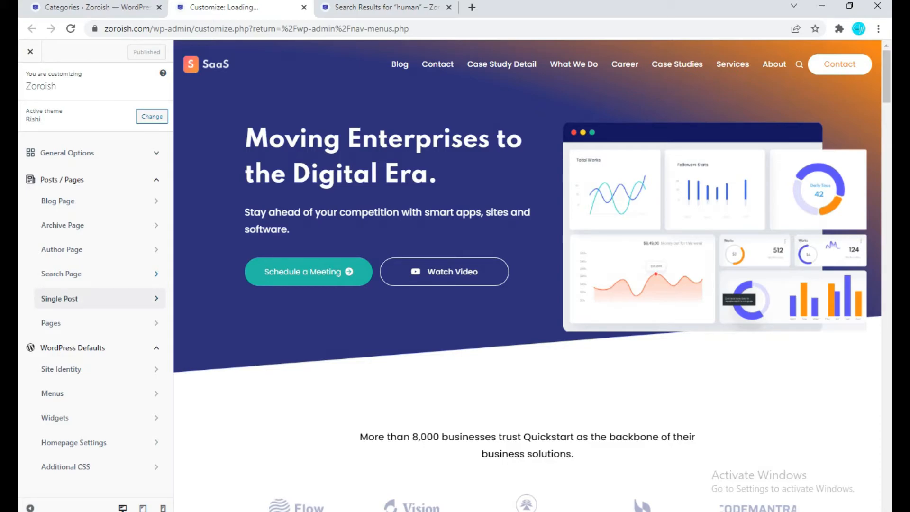
{"action": "left_click", "coordinate": [60, 299]}
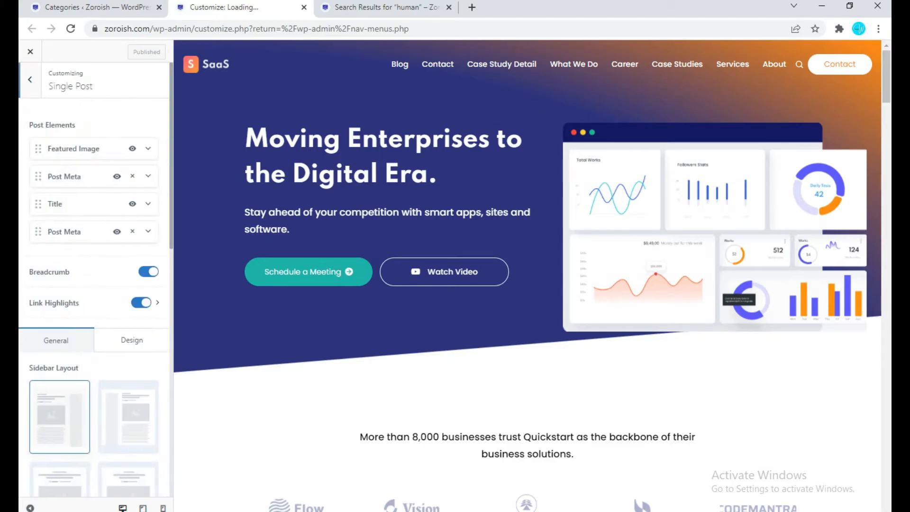
Open the post "5 Effective Ways to Encourage Knowledge Sharing" from the live blog page and examine its layout.
{"action": "left_click", "coordinate": [386, 7]}
{"action": "left_click", "coordinate": [400, 79]}
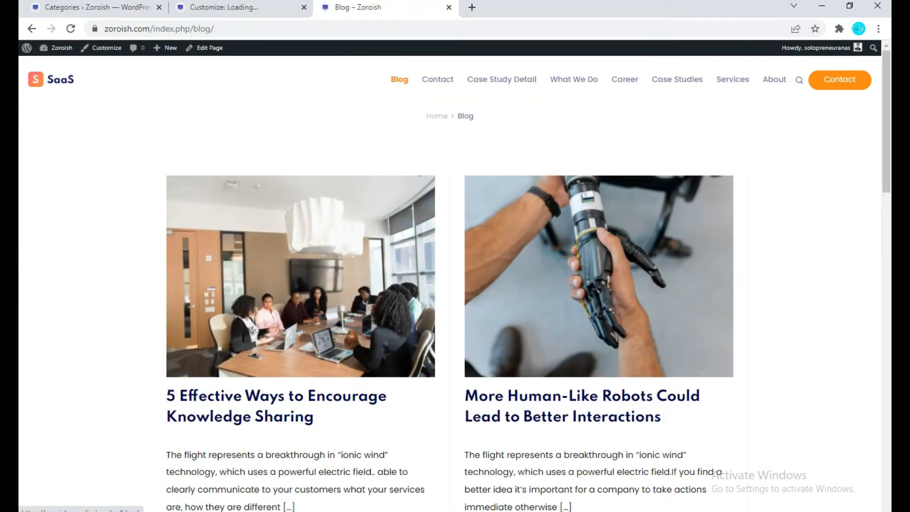
{"action": "left_click", "coordinate": [276, 396]}
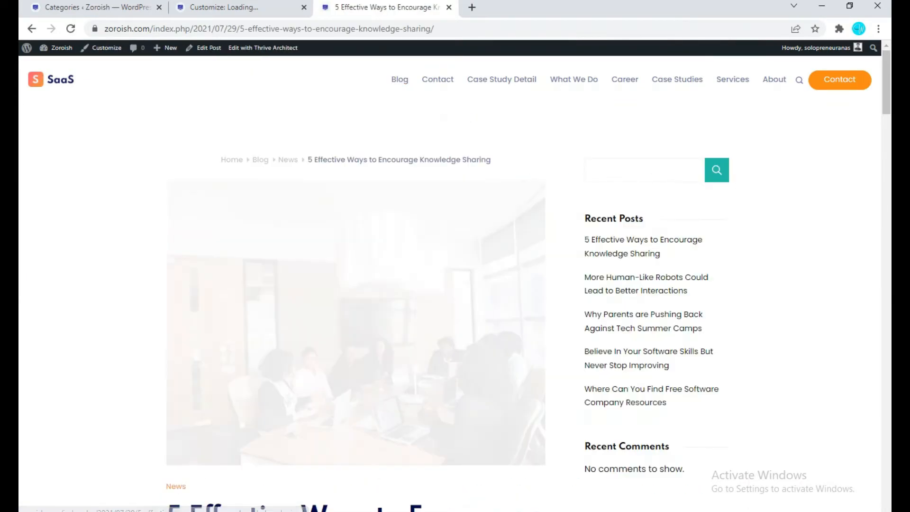
{"action": "scroll", "coordinate": [356, 285], "scroll_direction": "down", "scroll_amount": 20}
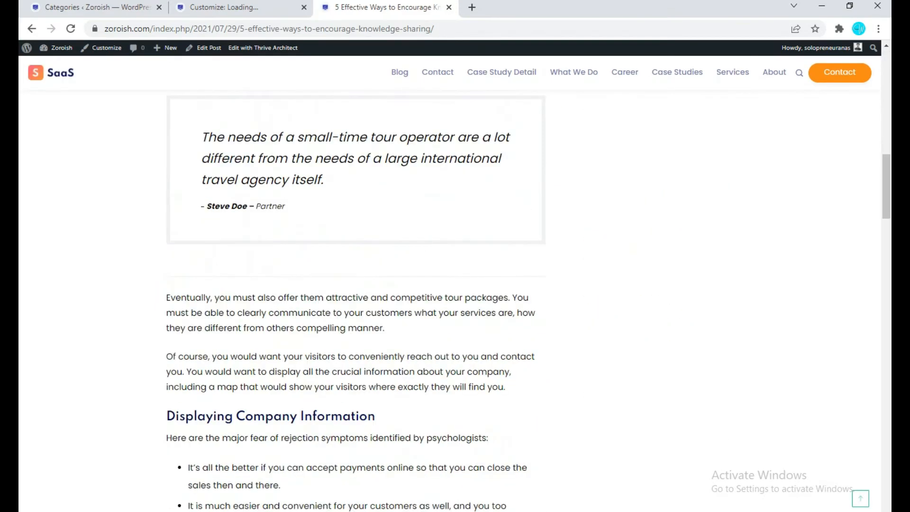
{"action": "left_click_drag", "start_coordinate": [887, 286], "coordinate": [886, 82]}
Set the Single Post sidebar layout to Fullwidth Centered in the Customizer and publish the change.
{"action": "left_click", "coordinate": [237, 7]}
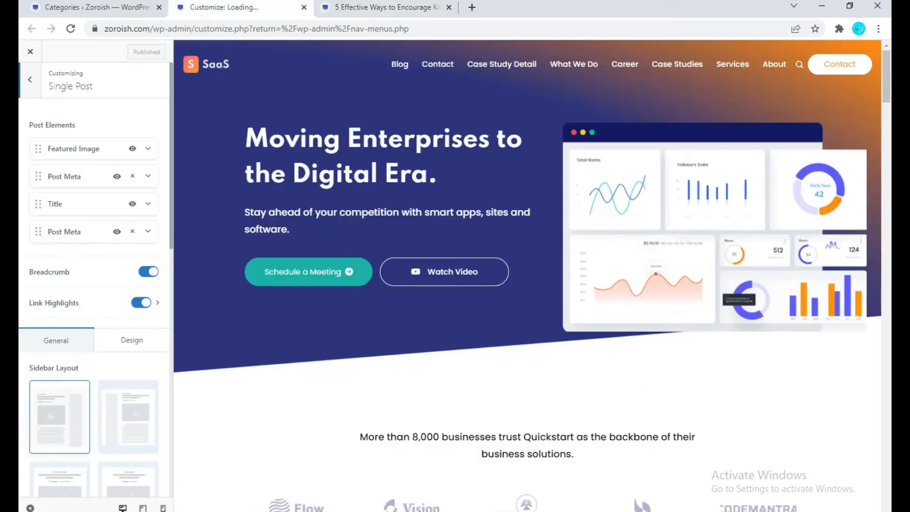
{"action": "scroll", "coordinate": [94, 285], "scroll_direction": "down", "scroll_amount": 3}
{"action": "scroll", "coordinate": [93, 285], "scroll_direction": "up", "scroll_amount": 3}
{"action": "scroll", "coordinate": [94, 285], "scroll_direction": "down", "scroll_amount": 3}
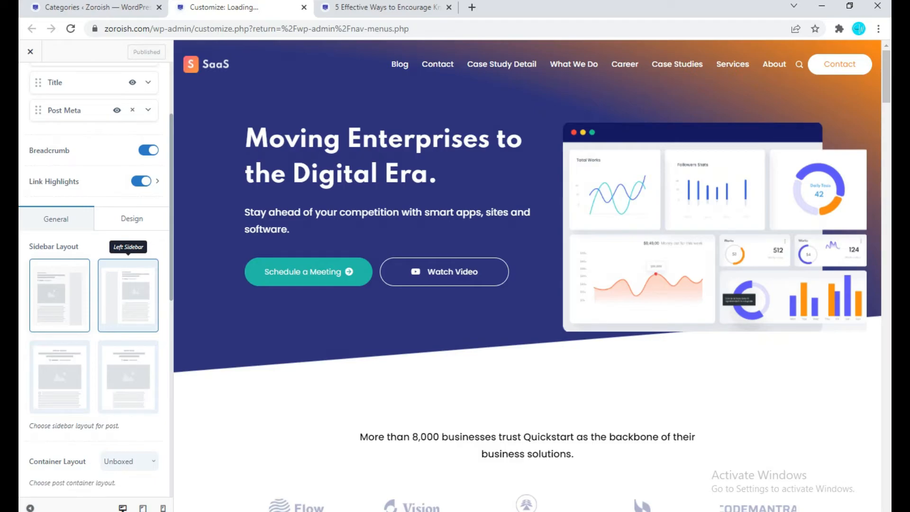
{"action": "scroll", "coordinate": [128, 266], "scroll_direction": "down", "scroll_amount": 1}
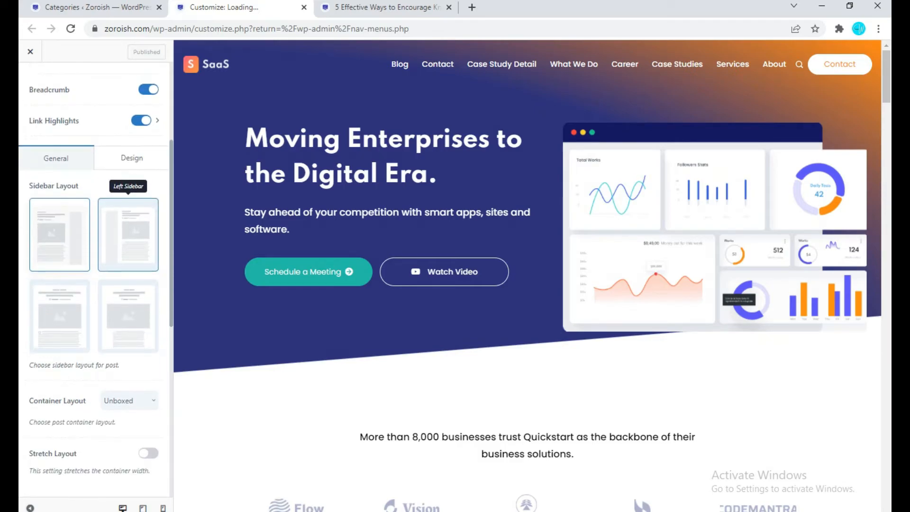
{"action": "left_click", "coordinate": [128, 316]}
{"action": "left_click", "coordinate": [137, 51]}
Examine the published layout of the post "5 Effective Ways to Encourage Knowledge Sharing" on the live site.
{"action": "left_click", "coordinate": [386, 8]}
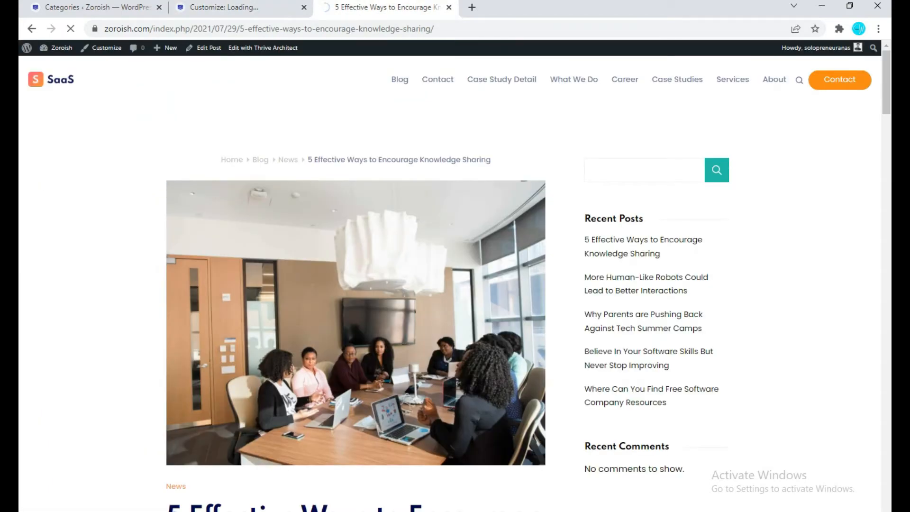
{"action": "scroll", "coordinate": [450, 284], "scroll_direction": "down", "scroll_amount": 10}
{"action": "scroll", "coordinate": [450, 284], "scroll_direction": "up", "scroll_amount": 5}
{"action": "scroll", "coordinate": [450, 284], "scroll_direction": "down", "scroll_amount": 16}
{"action": "scroll", "coordinate": [451, 285], "scroll_direction": "up", "scroll_amount": 7}
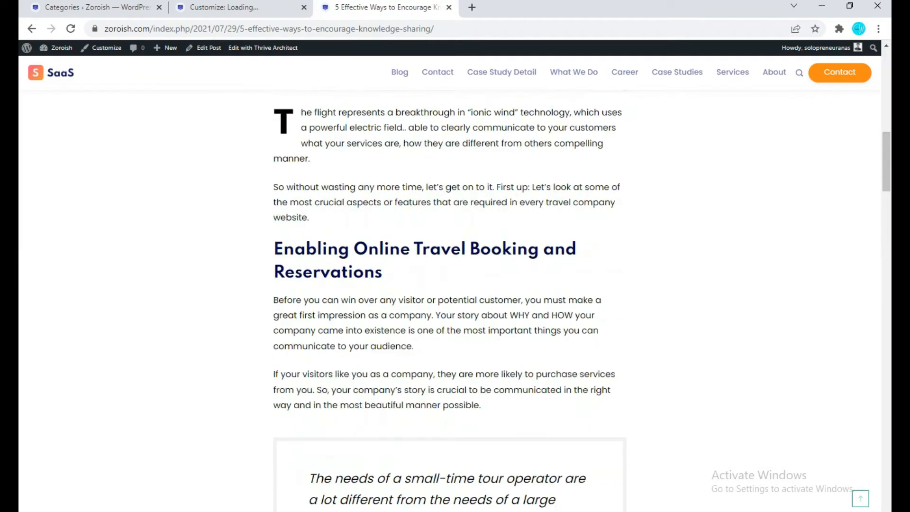
{"action": "scroll", "coordinate": [450, 285], "scroll_direction": "up", "scroll_amount": 8}
Review the remaining Single Post options in the Customizer and view the Related Posts section of the live post.
{"action": "left_click", "coordinate": [211, 7]}
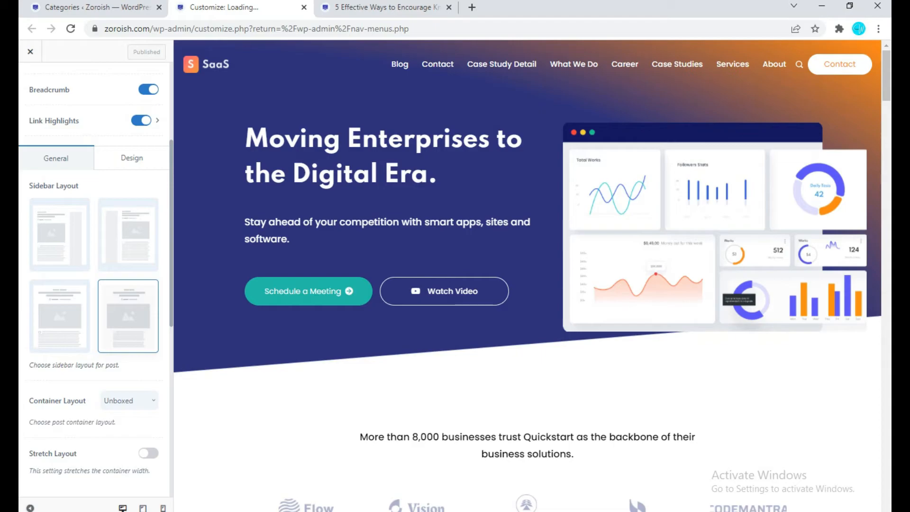
{"action": "scroll", "coordinate": [128, 293], "scroll_direction": "down", "scroll_amount": 5}
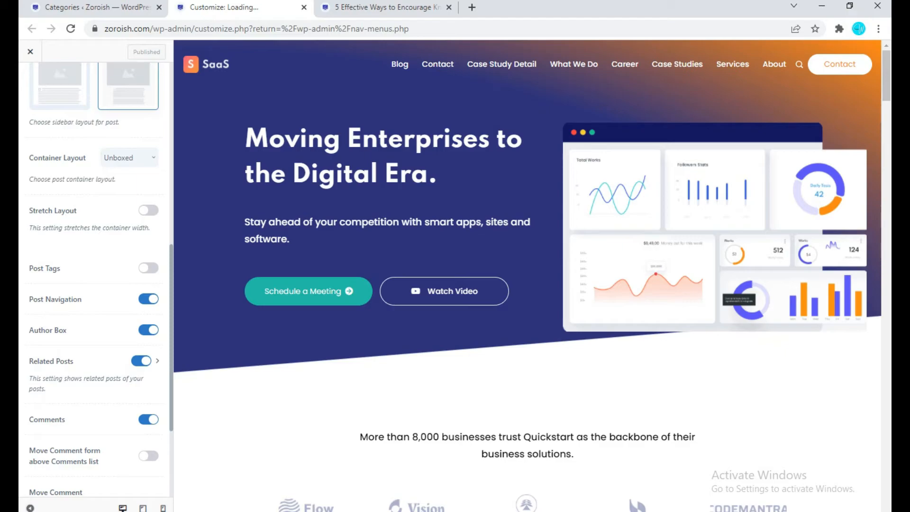
{"action": "scroll", "coordinate": [94, 285], "scroll_direction": "down", "scroll_amount": 3}
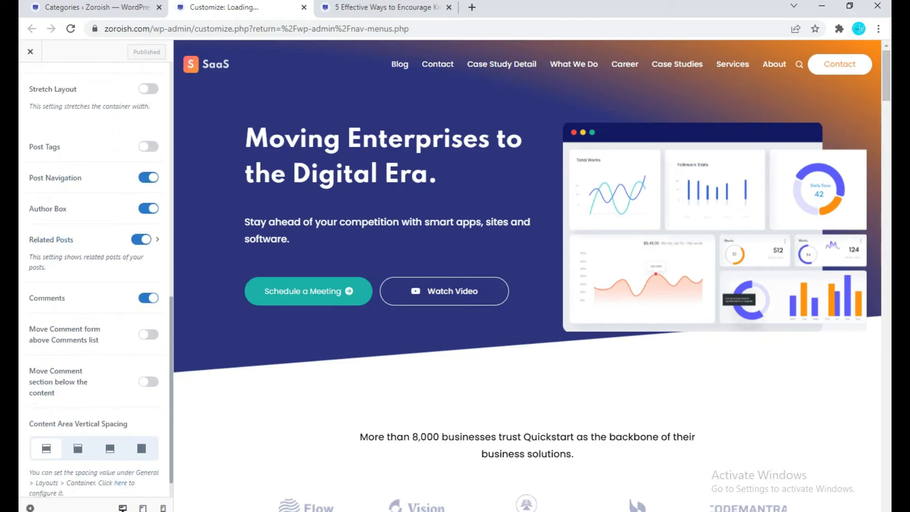
{"action": "left_click", "coordinate": [378, 8]}
{"action": "left_click_drag", "start_coordinate": [886, 117], "coordinate": [886, 445]}
{"action": "scroll", "coordinate": [450, 299], "scroll_direction": "down", "scroll_amount": 3}
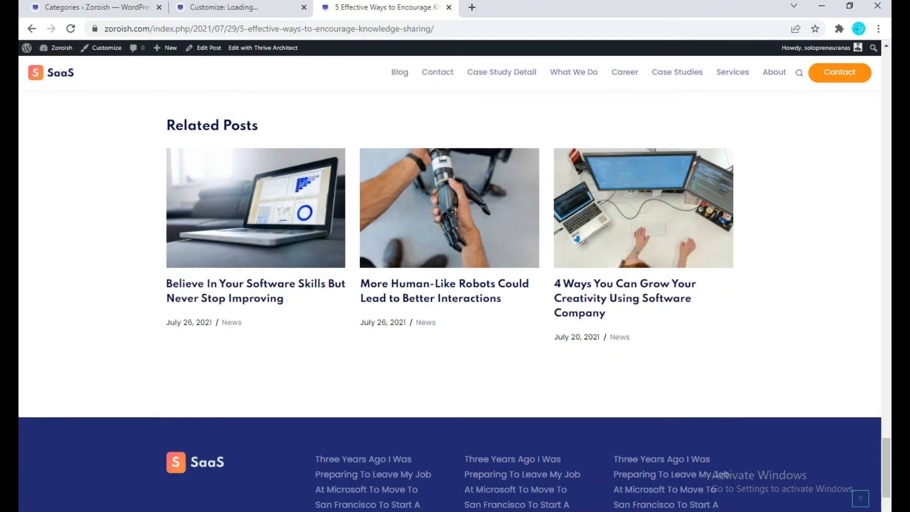
Switch Related Posts off and back on in the Single Post settings, and view the end of the live post.
{"action": "left_click", "coordinate": [237, 8]}
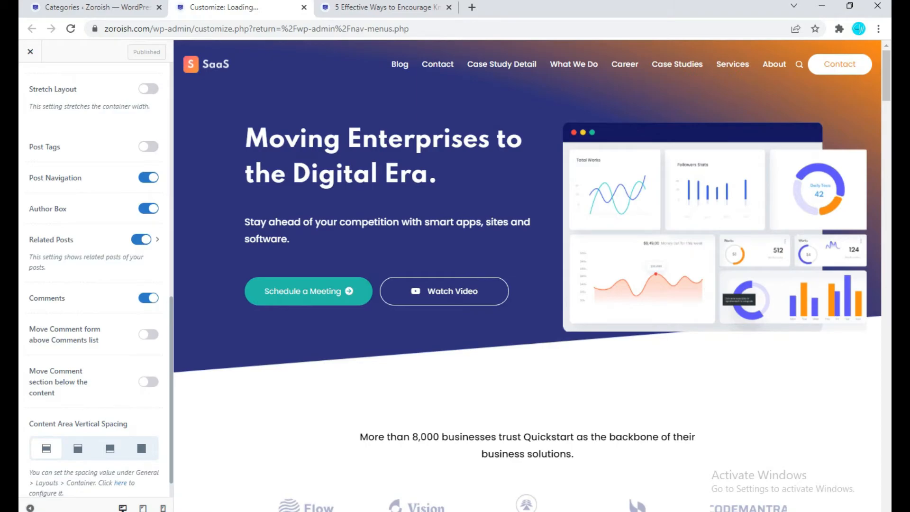
{"action": "left_click", "coordinate": [148, 240]}
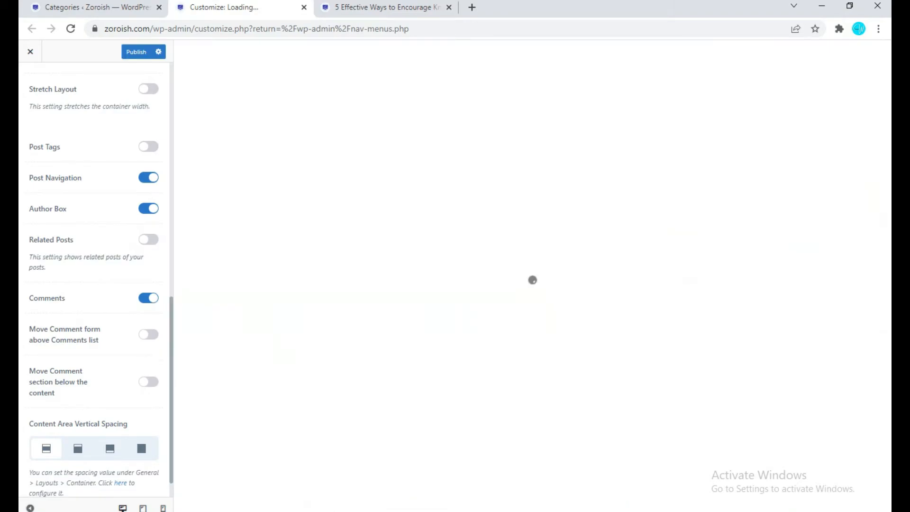
{"action": "left_click", "coordinate": [149, 239]}
{"action": "scroll", "coordinate": [48, 426], "scroll_direction": "down", "scroll_amount": 1}
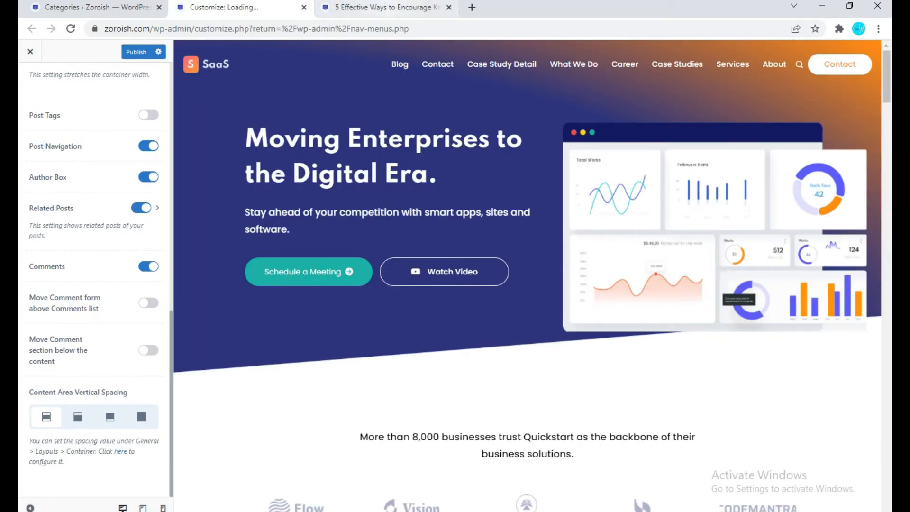
{"action": "left_click", "coordinate": [383, 8]}
{"action": "mouse_move", "coordinate": [887, 467]}
{"action": "left_mouse_down"}
{"action": "mouse_move", "coordinate": [886, 76]}
{"action": "mouse_move", "coordinate": [886, 427]}
{"action": "left_mouse_up"}
{"action": "scroll", "coordinate": [451, 285], "scroll_direction": "down", "scroll_amount": 7}
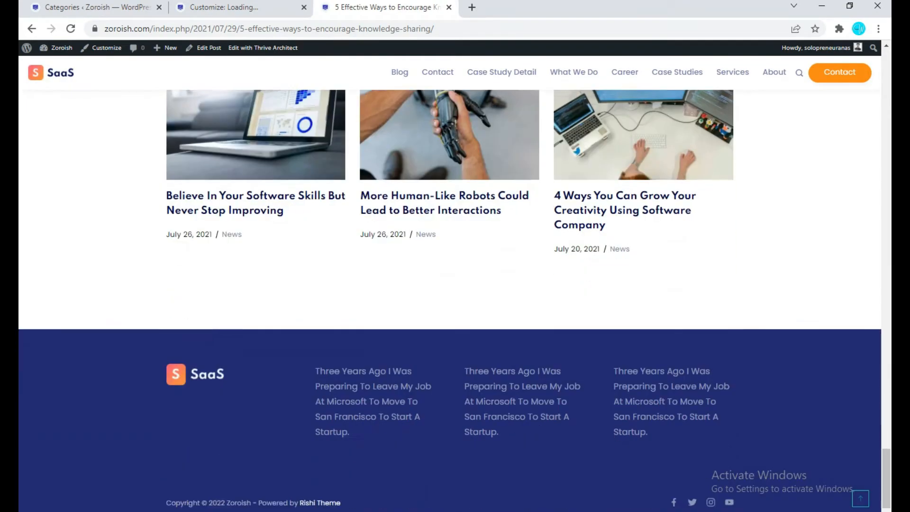
Remove the Content Area Vertical Spacing from single posts, publish the change, and check the beginning of the live post.
{"action": "left_click", "coordinate": [241, 7]}
{"action": "left_click", "coordinate": [141, 417]}
{"action": "left_click", "coordinate": [136, 52]}
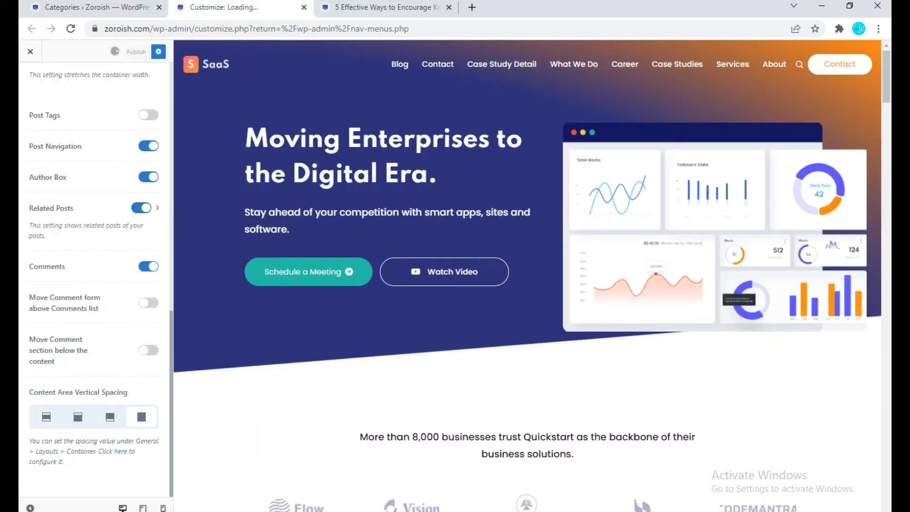
{"action": "left_click", "coordinate": [386, 8]}
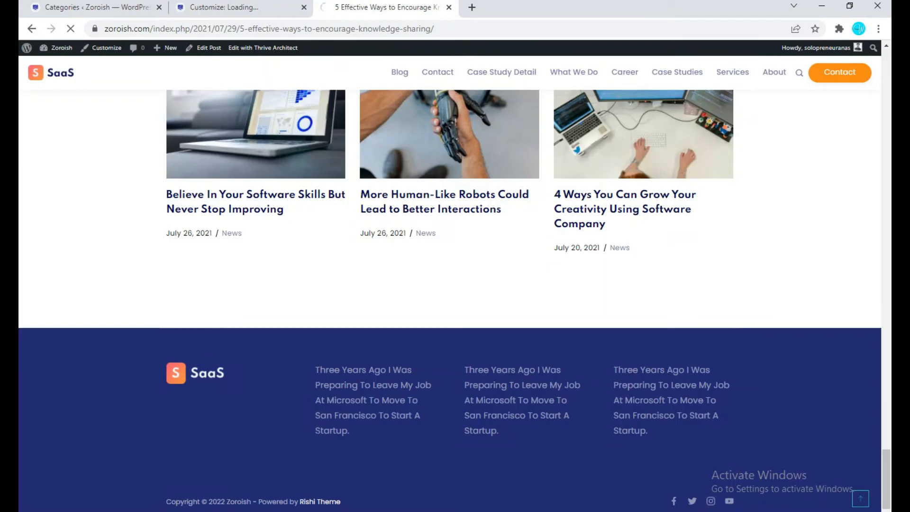
{"action": "left_click_drag", "start_coordinate": [887, 479], "coordinate": [886, 81]}
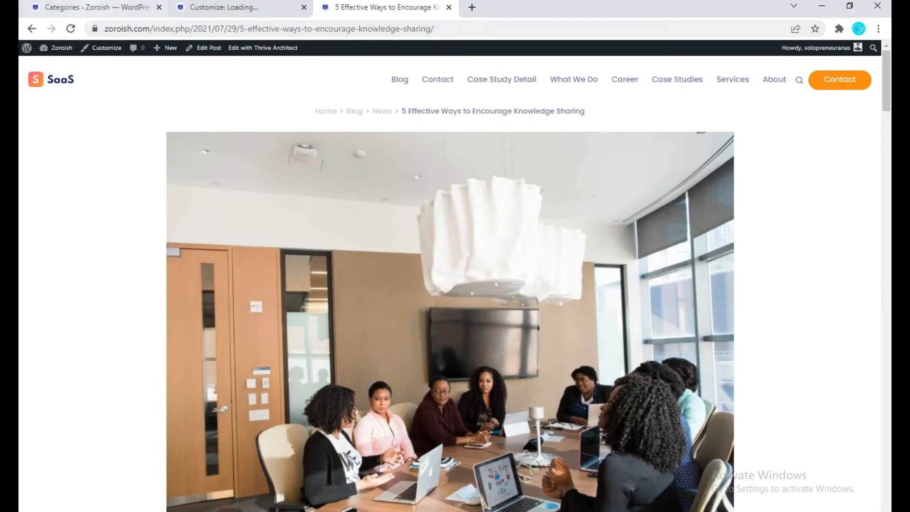
Set the Content Area Vertical Spacing of single posts back to Top & Bottom and publish it.
{"action": "left_click", "coordinate": [95, 7]}
{"action": "left_click", "coordinate": [223, 7]}
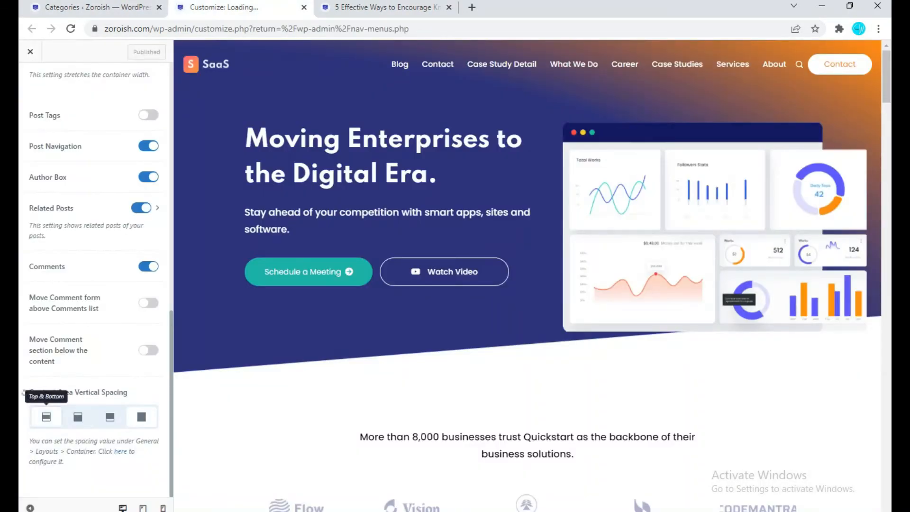
{"action": "left_click", "coordinate": [46, 417]}
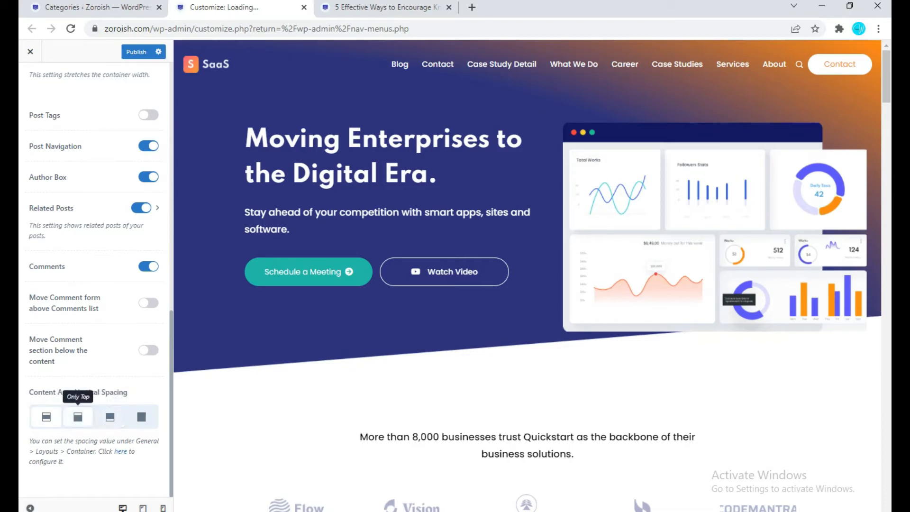
{"action": "left_click", "coordinate": [137, 52]}
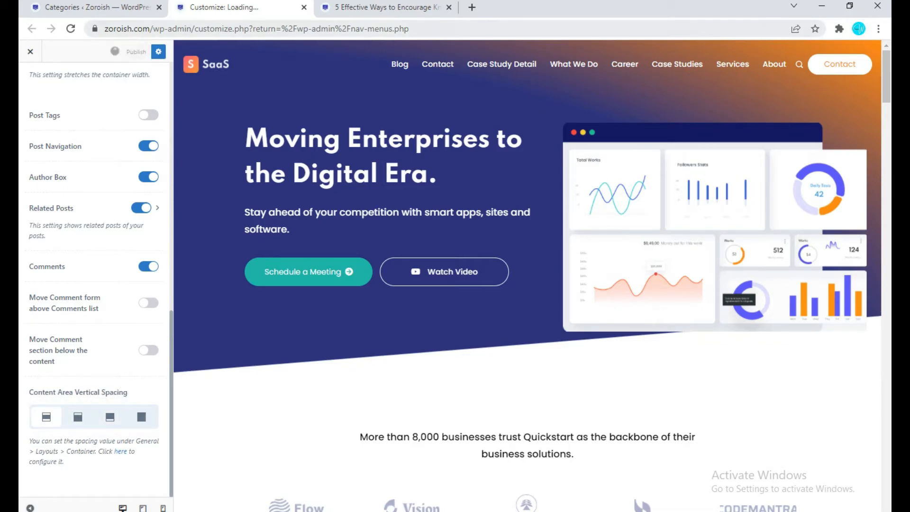
Open the Pages settings in the Customizer and reload the live post to check its vertical spacing.
{"action": "left_click", "coordinate": [29, 79]}
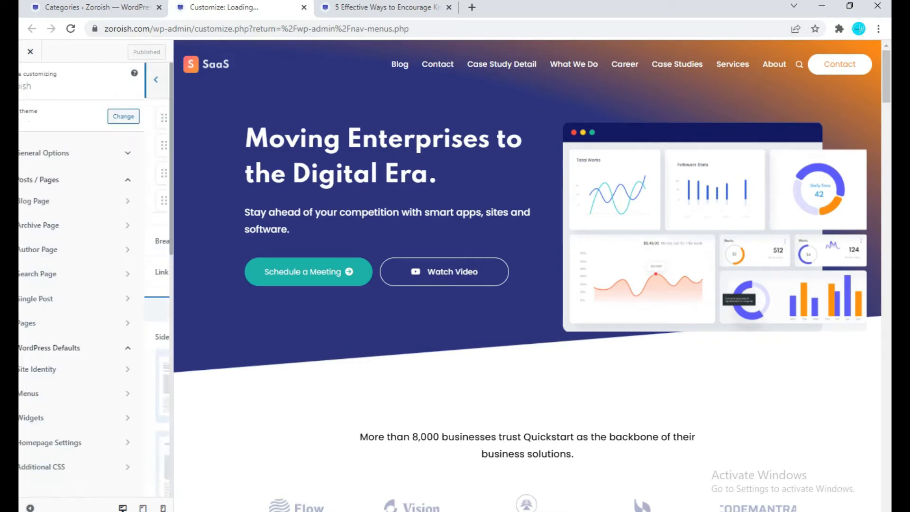
{"action": "left_click", "coordinate": [95, 323]}
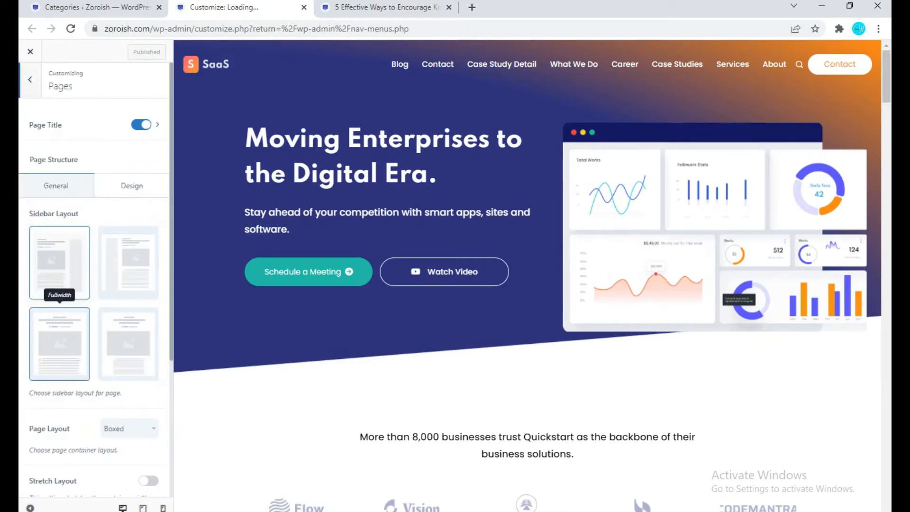
{"action": "left_click", "coordinate": [385, 7]}
{"action": "left_click", "coordinate": [71, 28]}
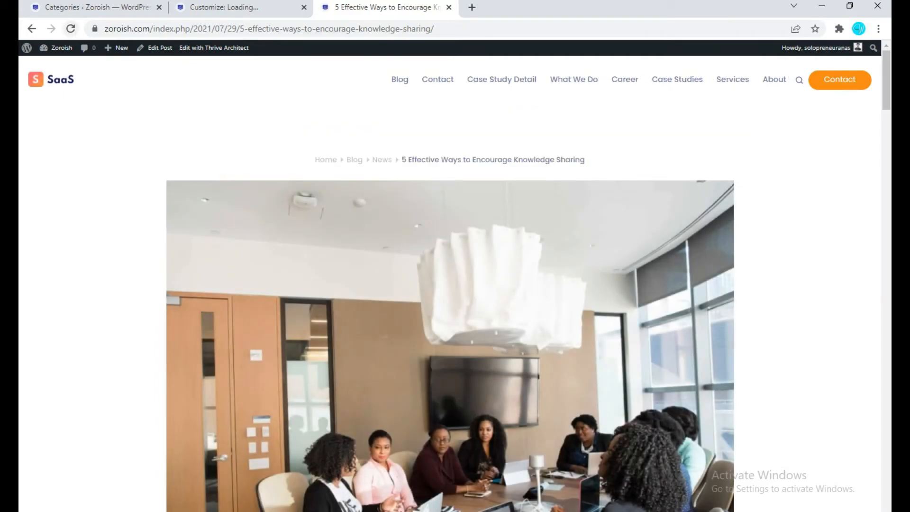
Open Sample Page from the WordPress pages list in a new tab beside the Customizer and examine its layout.
{"action": "left_click", "coordinate": [97, 7]}
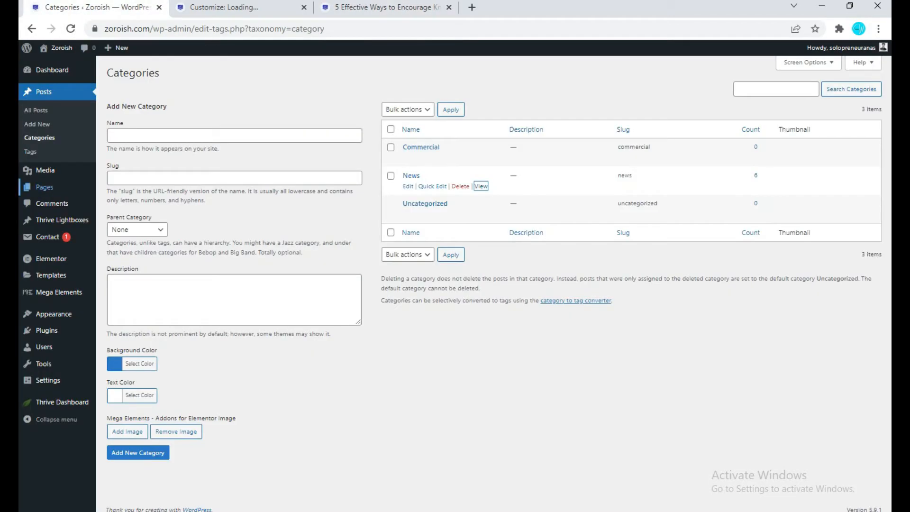
{"action": "mouse_move", "coordinate": [45, 187]}
{"action": "left_click", "coordinate": [118, 188]}
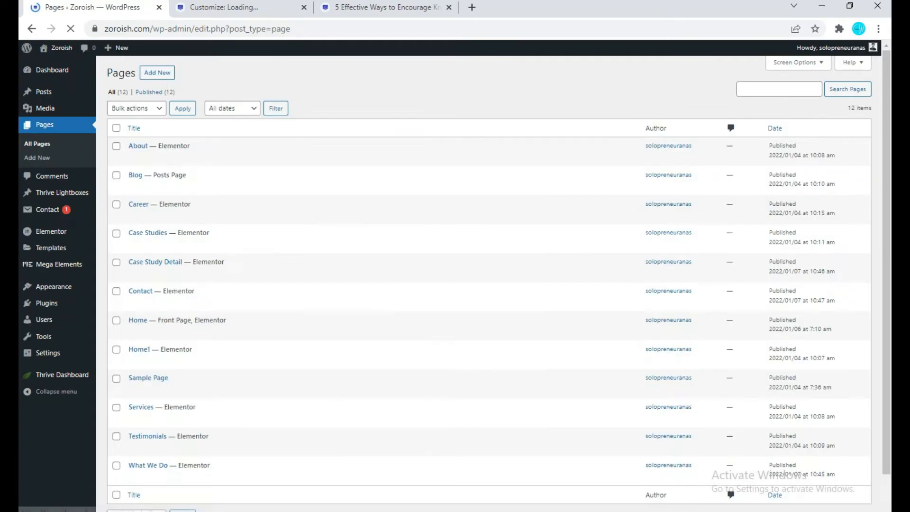
{"action": "scroll", "coordinate": [214, 284], "scroll_direction": "down", "scroll_amount": 3}
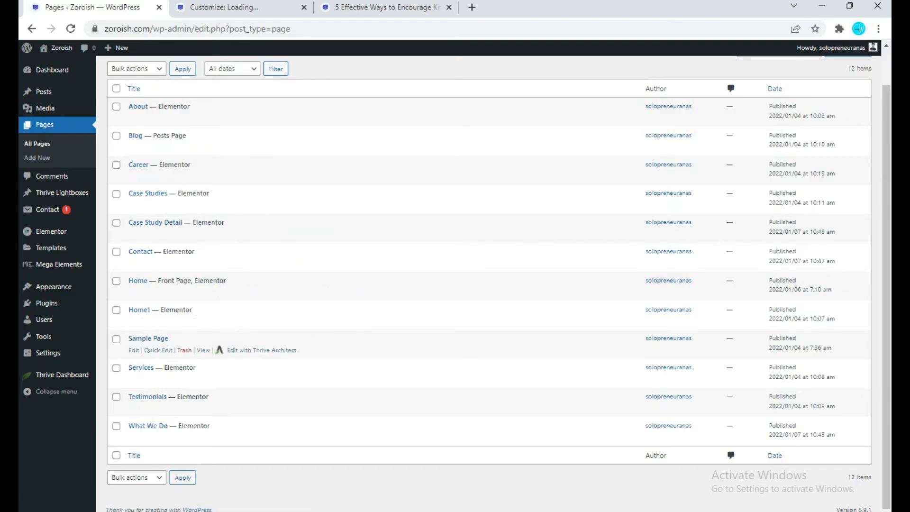
{"action": "right_click", "coordinate": [203, 350]}
{"action": "left_click", "coordinate": [256, 360]}
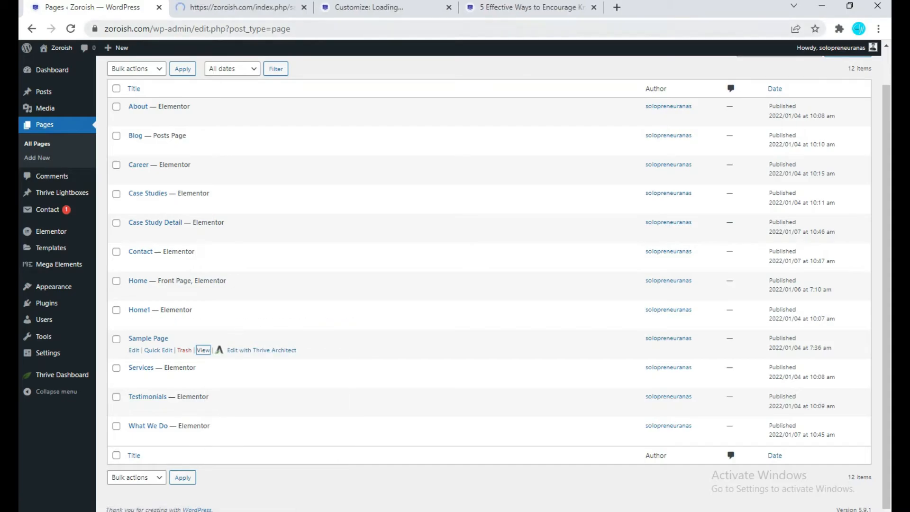
{"action": "key", "text": "ctrl+Tab"}
{"action": "left_click_drag", "start_coordinate": [242, 7], "coordinate": [390, 7]}
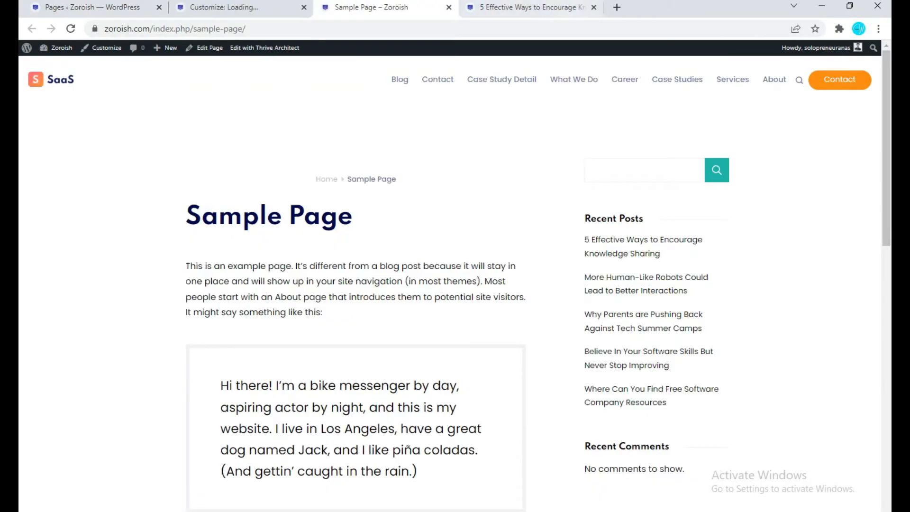
{"action": "scroll", "coordinate": [450, 284], "scroll_direction": "down", "scroll_amount": 5}
{"action": "scroll", "coordinate": [451, 285], "scroll_direction": "down", "scroll_amount": 6}
{"action": "scroll", "coordinate": [450, 284], "scroll_direction": "up", "scroll_amount": 13}
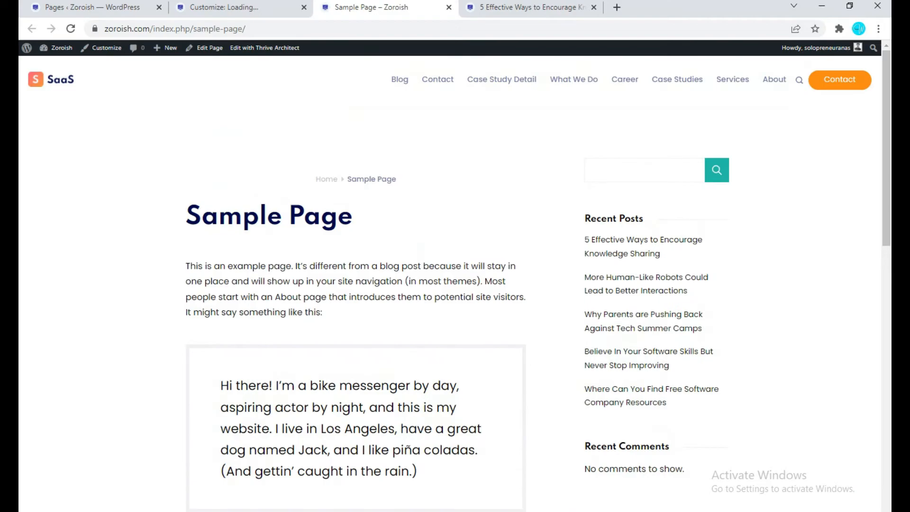
Set the Pages sidebar layout to Fullwidth Centered, publish it, and check Sample Page on the live site.
{"action": "left_click", "coordinate": [240, 7]}
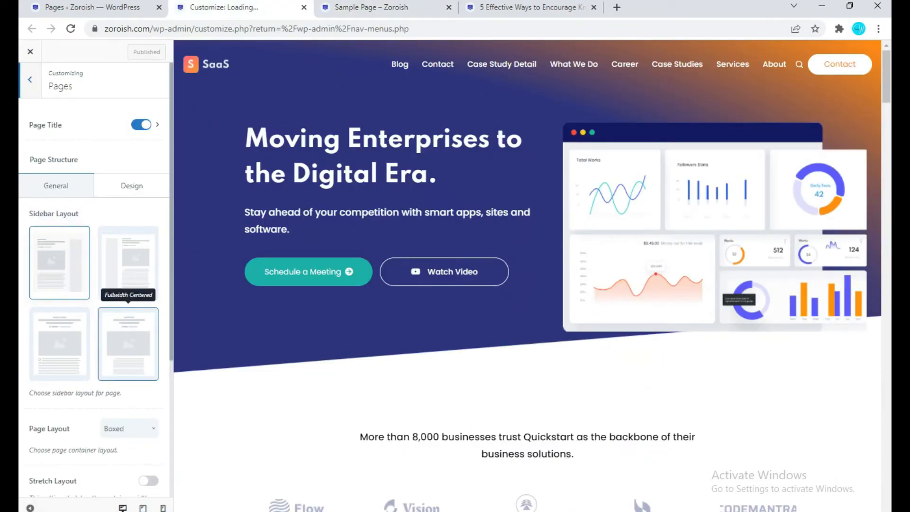
{"action": "left_click", "coordinate": [128, 343]}
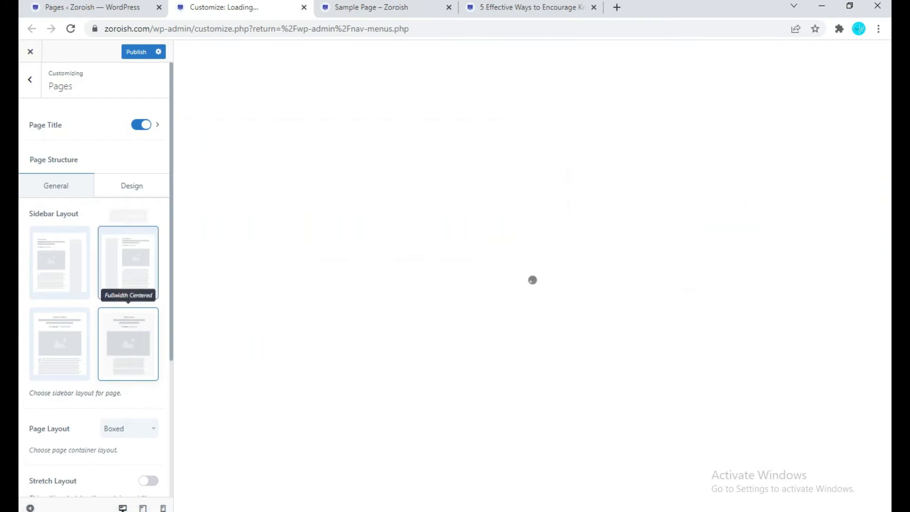
{"action": "scroll", "coordinate": [128, 232], "scroll_direction": "down", "scroll_amount": 1}
{"action": "scroll", "coordinate": [128, 213], "scroll_direction": "down", "scroll_amount": 3}
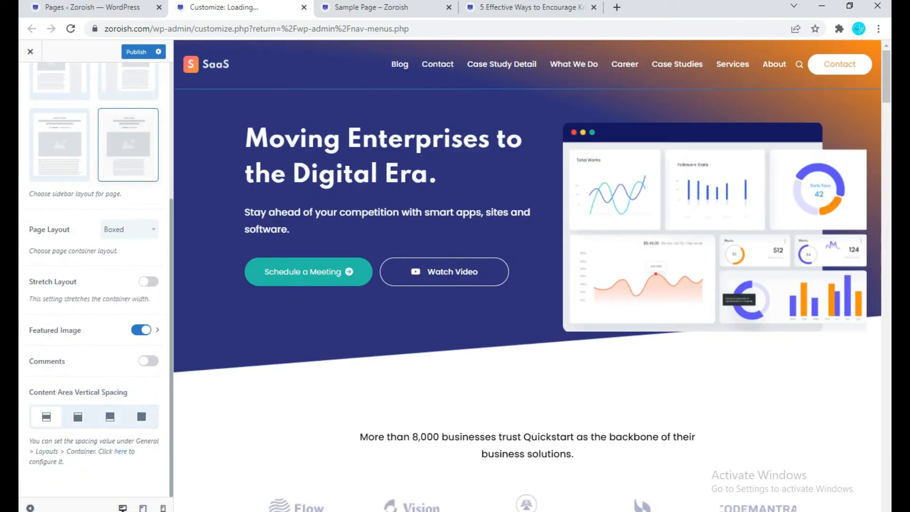
{"action": "left_click", "coordinate": [137, 52]}
{"action": "left_click", "coordinate": [372, 7]}
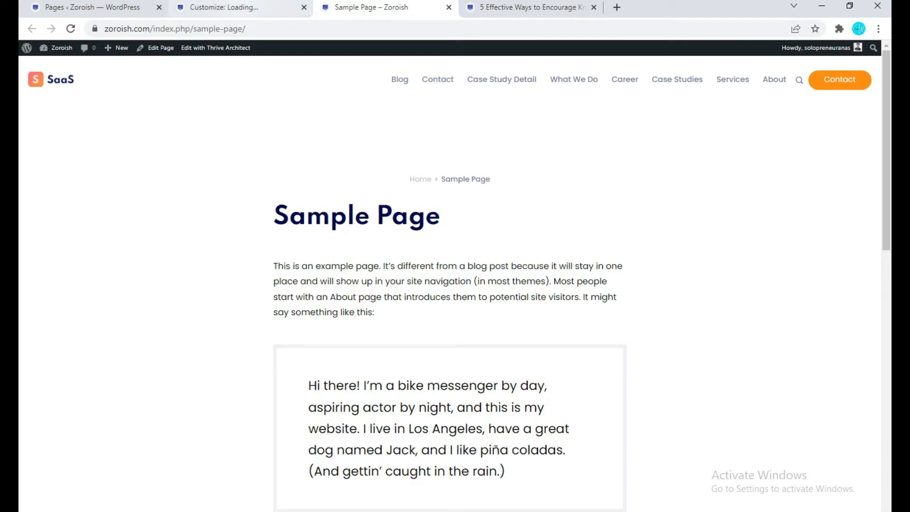
Leave the Pages settings in the Customizer and open Site Identity under WordPress Defaults.
{"action": "left_click", "coordinate": [232, 7]}
{"action": "scroll", "coordinate": [95, 284], "scroll_direction": "up", "scroll_amount": 4}
{"action": "left_click", "coordinate": [30, 80]}
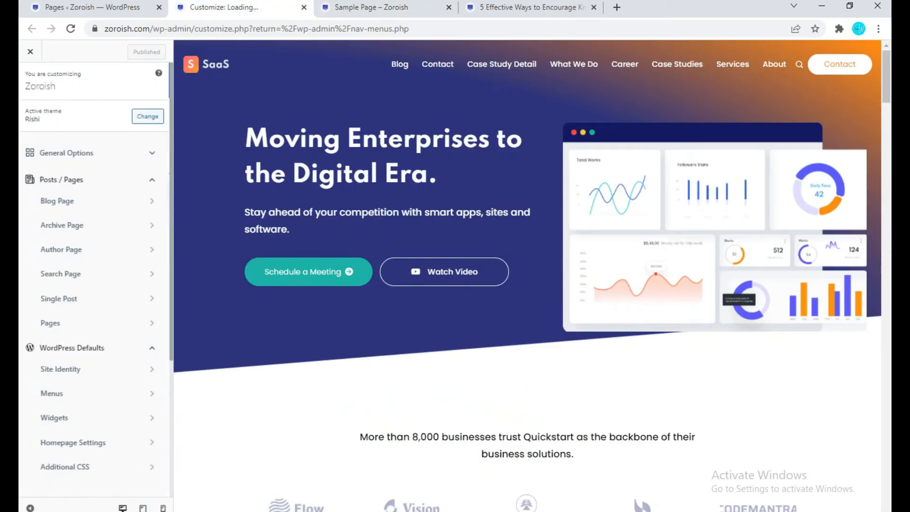
{"action": "left_click", "coordinate": [95, 179]}
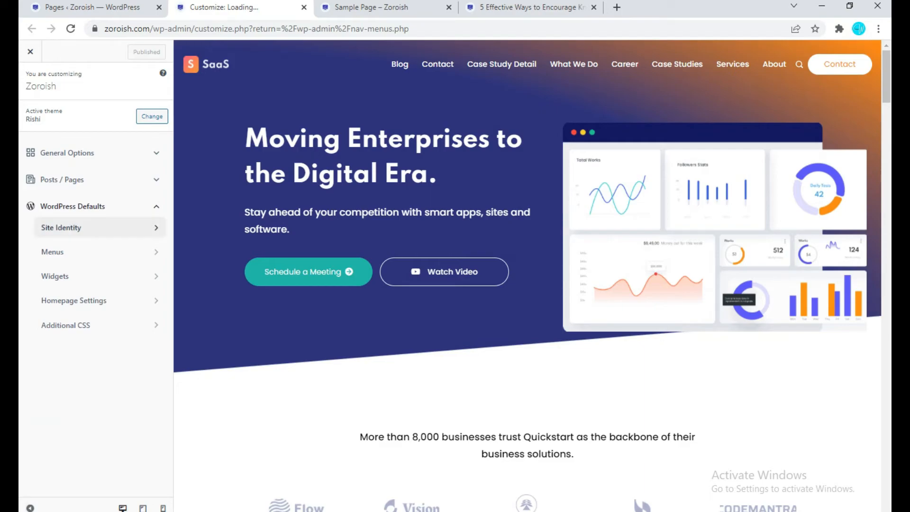
{"action": "left_click", "coordinate": [95, 228]}
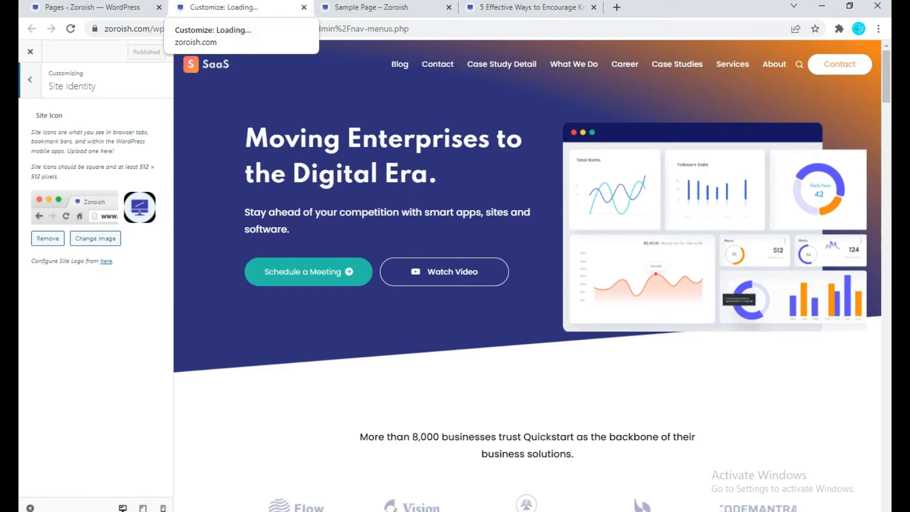
Remove the current site icon, select the blue radio image Icon34.png from the Media Library instead, and publish it.
{"action": "left_click", "coordinate": [47, 239]}
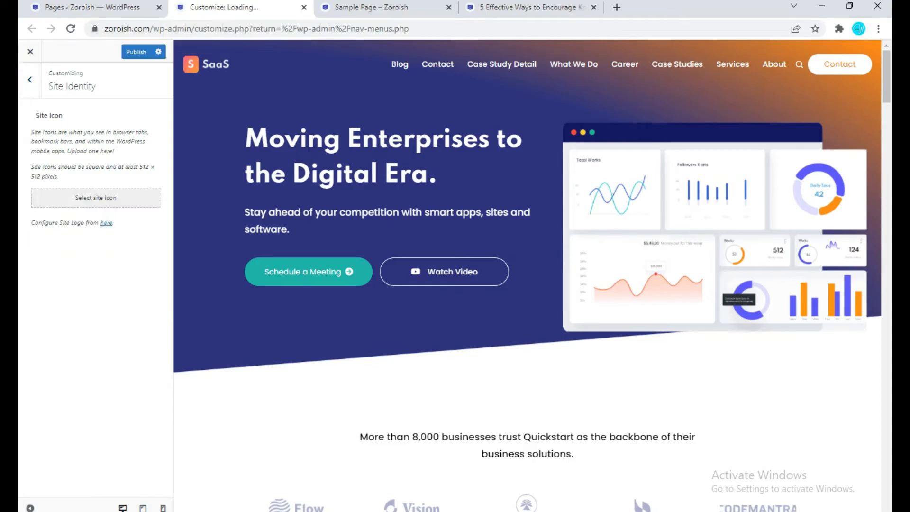
{"action": "left_click", "coordinate": [95, 198]}
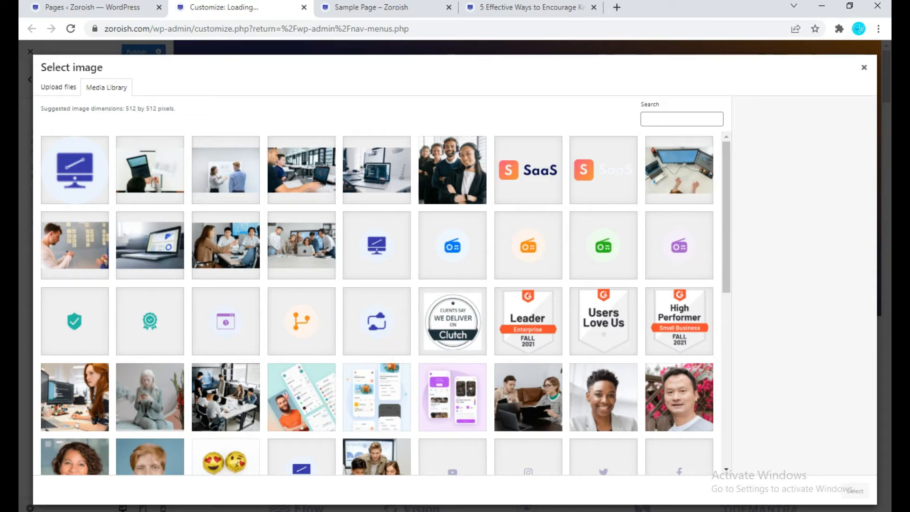
{"action": "left_click", "coordinate": [452, 245]}
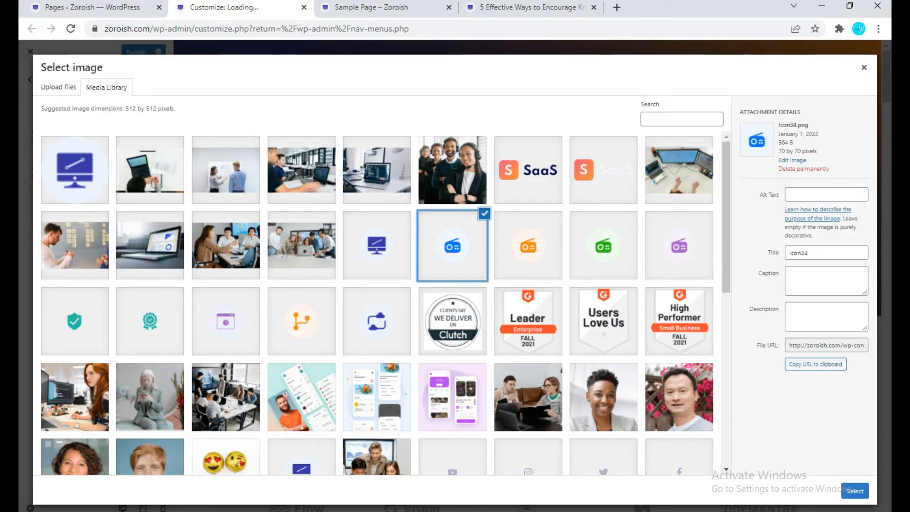
{"action": "left_click", "coordinate": [855, 491]}
{"action": "left_click", "coordinate": [847, 490]}
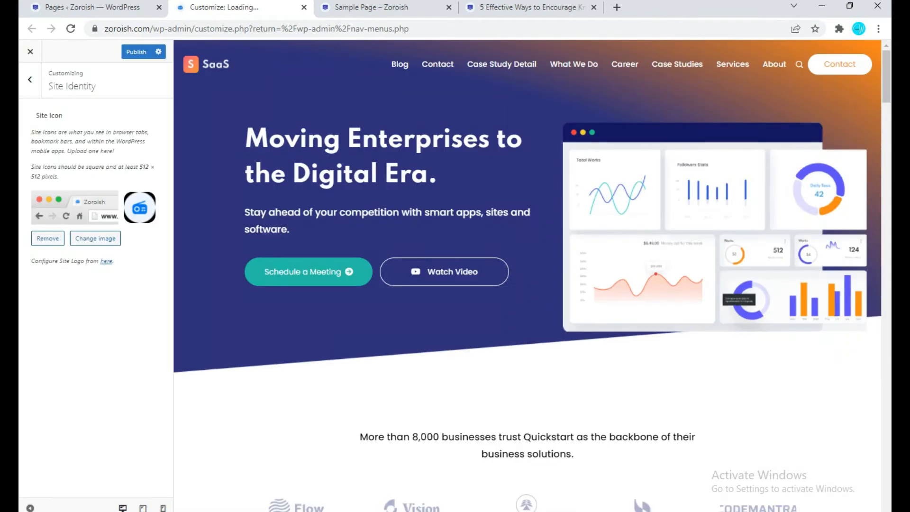
{"action": "left_click", "coordinate": [137, 52]}
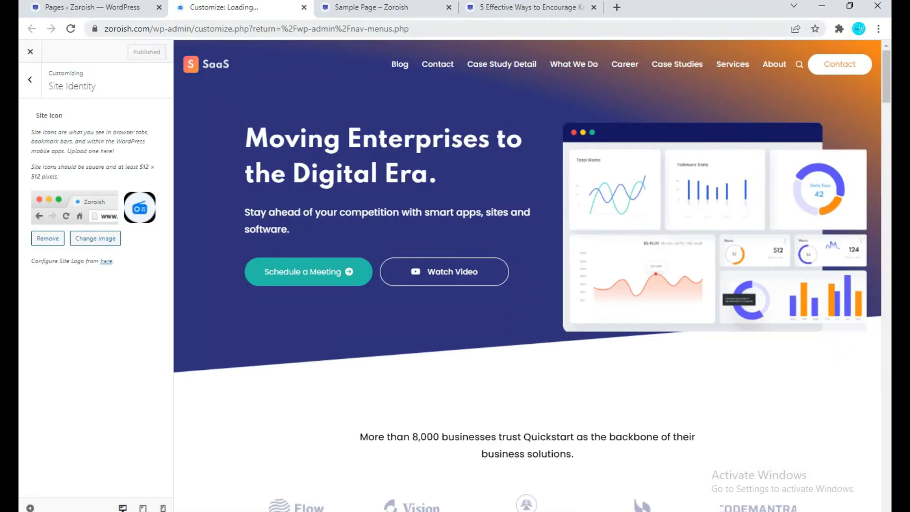
Reload Sample Page and the WordPress pages list to check the site icon in their browser tabs, then return to the Customizer.
{"action": "left_click", "coordinate": [372, 7]}
{"action": "left_click", "coordinate": [71, 29]}
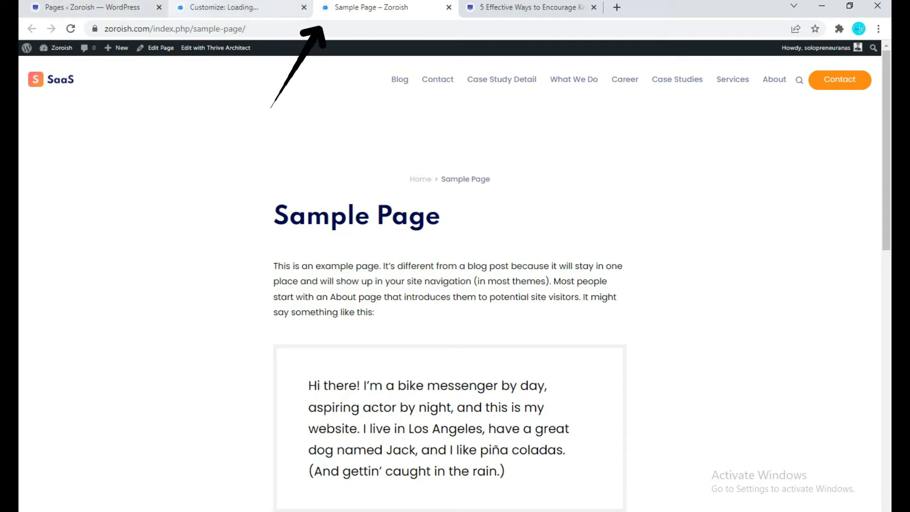
{"action": "left_click", "coordinate": [85, 8]}
{"action": "left_click", "coordinate": [70, 29]}
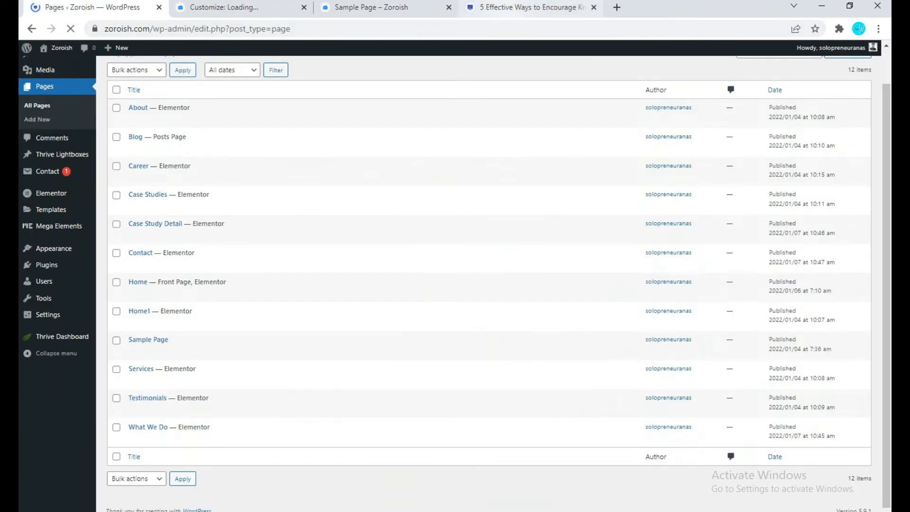
{"action": "left_click", "coordinate": [526, 7]}
{"action": "left_click", "coordinate": [221, 7]}
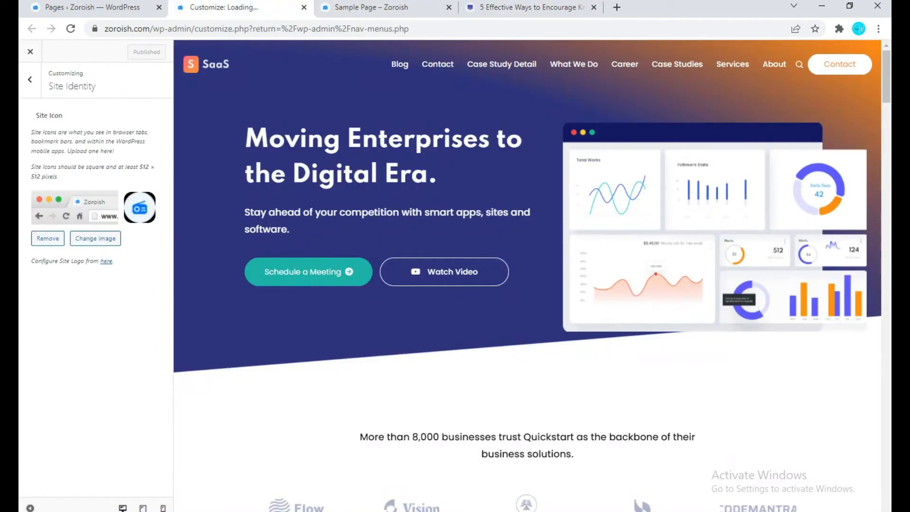
Examine the Menus settings in the Customizer against the header and footer of the previewed home page.
{"action": "left_click", "coordinate": [29, 80]}
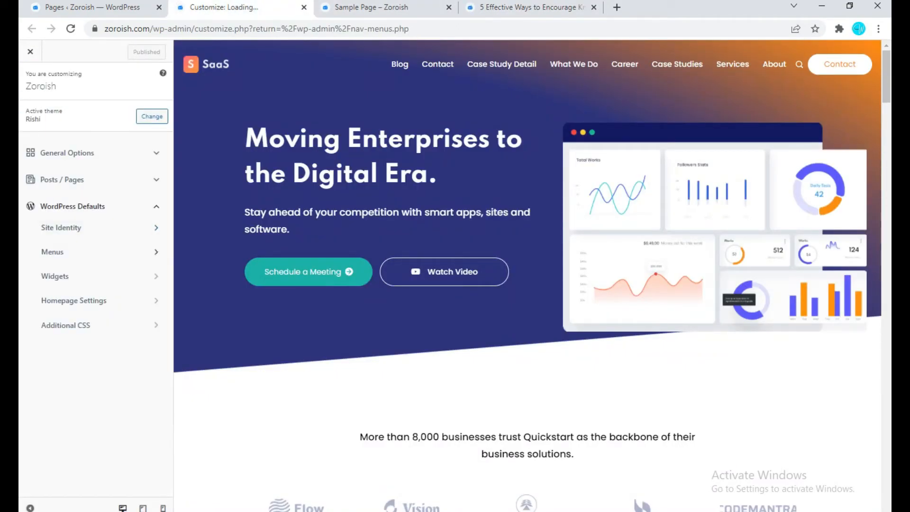
{"action": "left_click", "coordinate": [94, 251]}
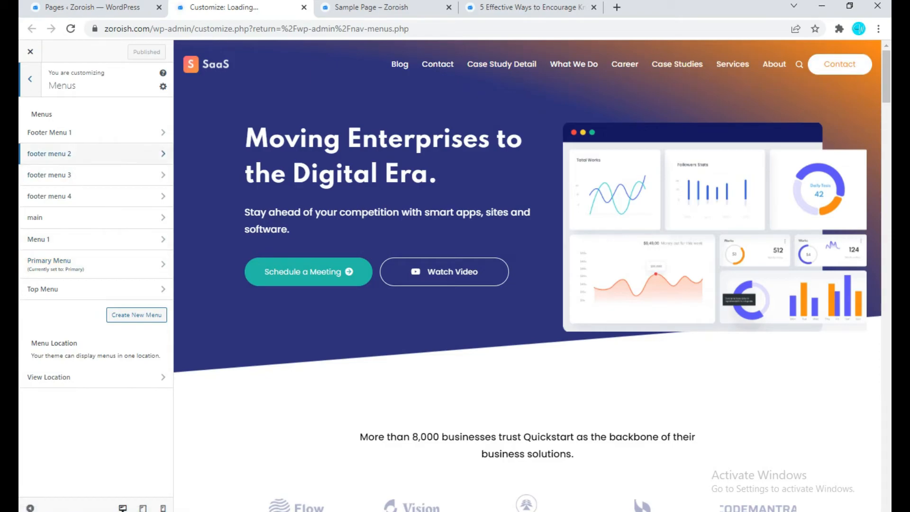
{"action": "scroll", "coordinate": [531, 275], "scroll_direction": "down", "scroll_amount": 15}
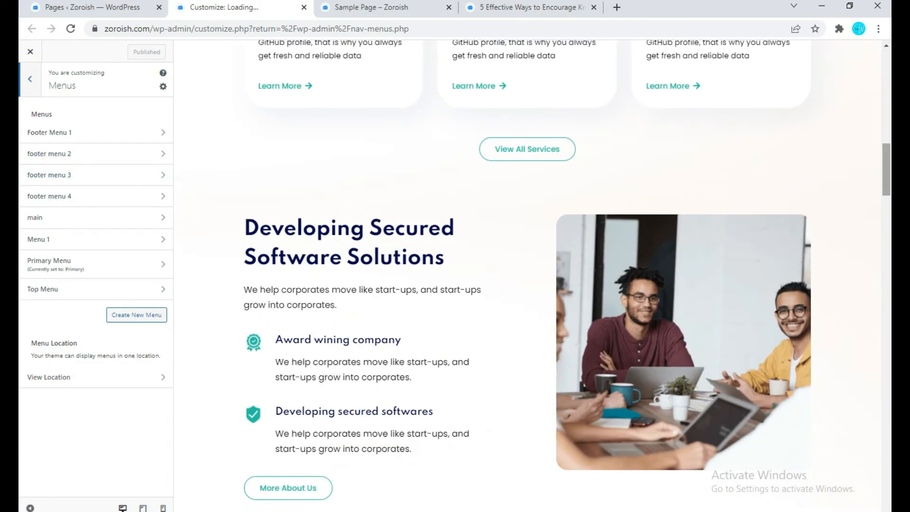
{"action": "scroll", "coordinate": [531, 275], "scroll_direction": "down", "scroll_amount": 10}
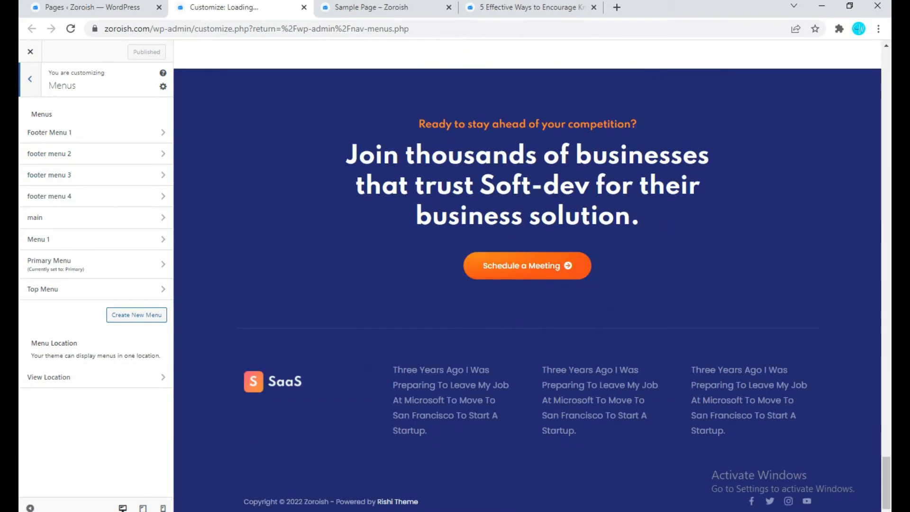
{"action": "left_click", "coordinate": [30, 79]}
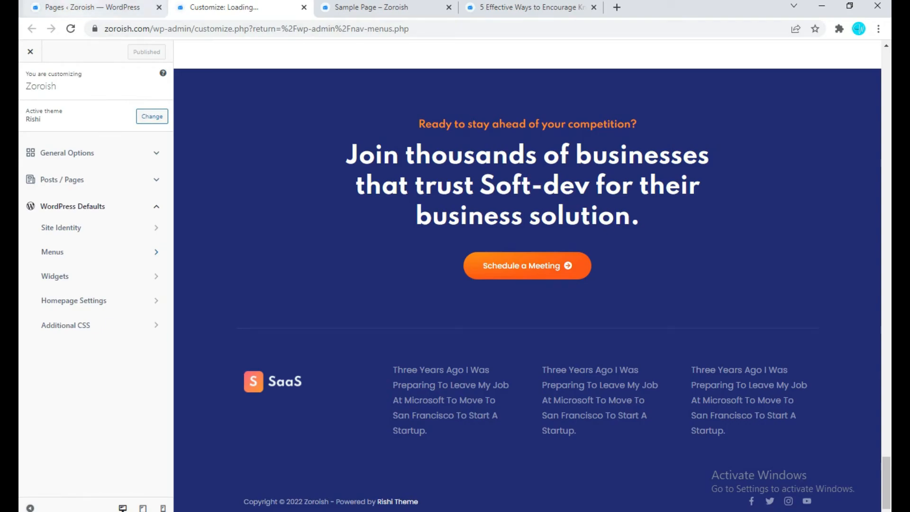
Open the Appearance Menus page in the WordPress dashboard to view the Primary Menu structure, and return to the Customizer.
{"action": "left_click", "coordinate": [92, 7]}
{"action": "mouse_move", "coordinate": [54, 286]}
{"action": "left_click", "coordinate": [115, 329]}
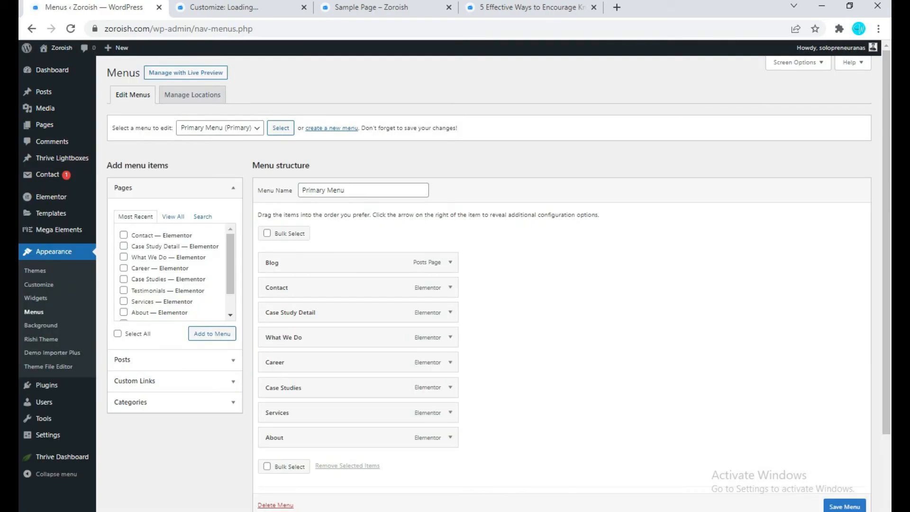
{"action": "left_click", "coordinate": [218, 7]}
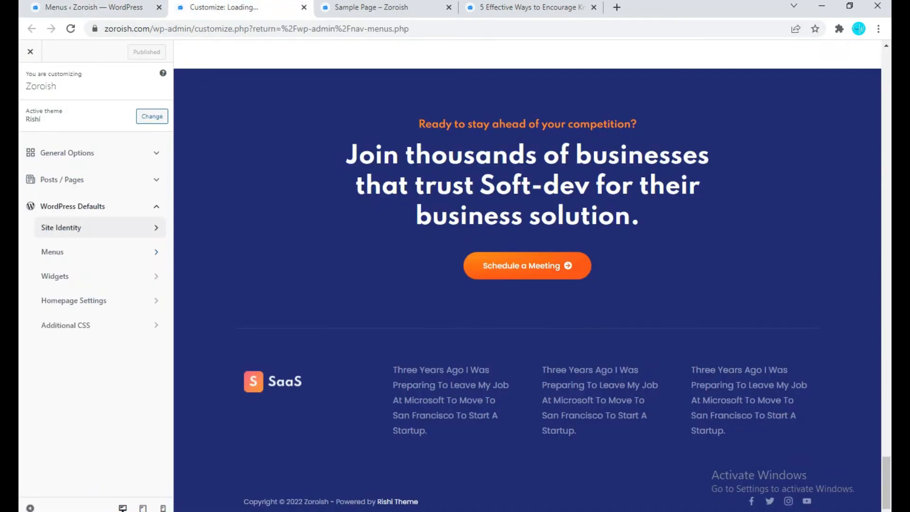
Examine the Widgets settings under WordPress Defaults and go back to the main Customizer list.
{"action": "left_click", "coordinate": [55, 276]}
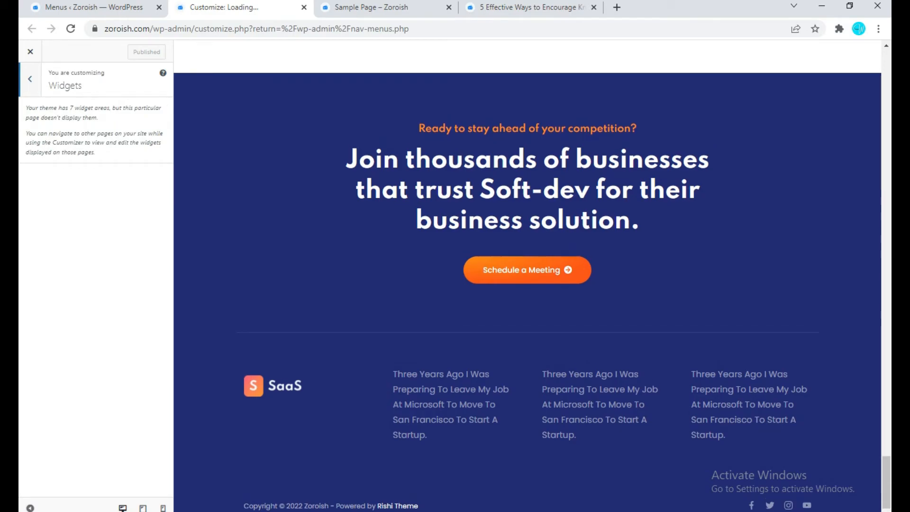
{"action": "scroll", "coordinate": [527, 275], "scroll_direction": "up", "scroll_amount": 5}
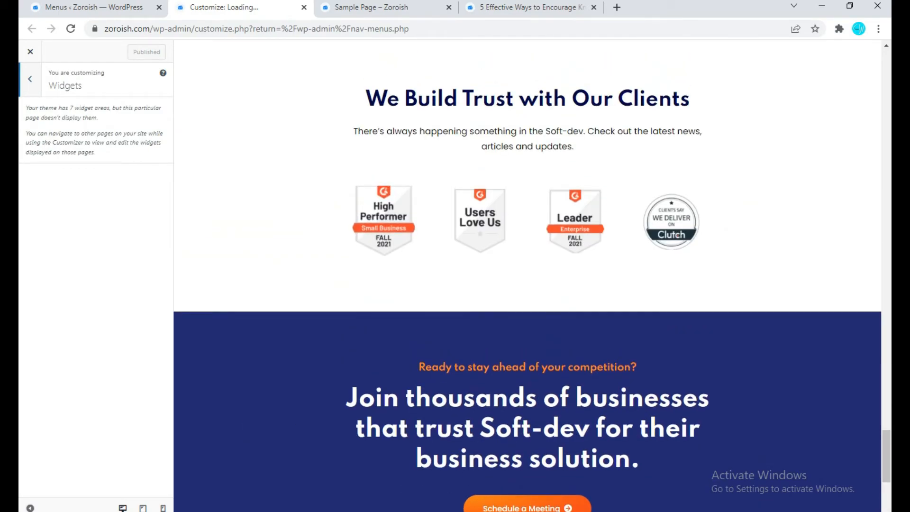
{"action": "left_click", "coordinate": [30, 80]}
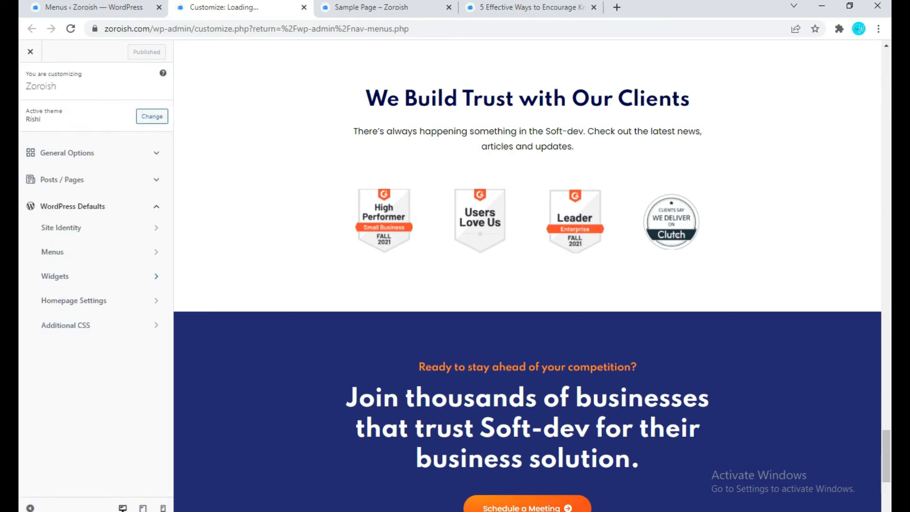
Set the homepage to display a static page in Homepage Settings, publish, and leave for the other WordPress Defaults options.
{"action": "left_click", "coordinate": [74, 300]}
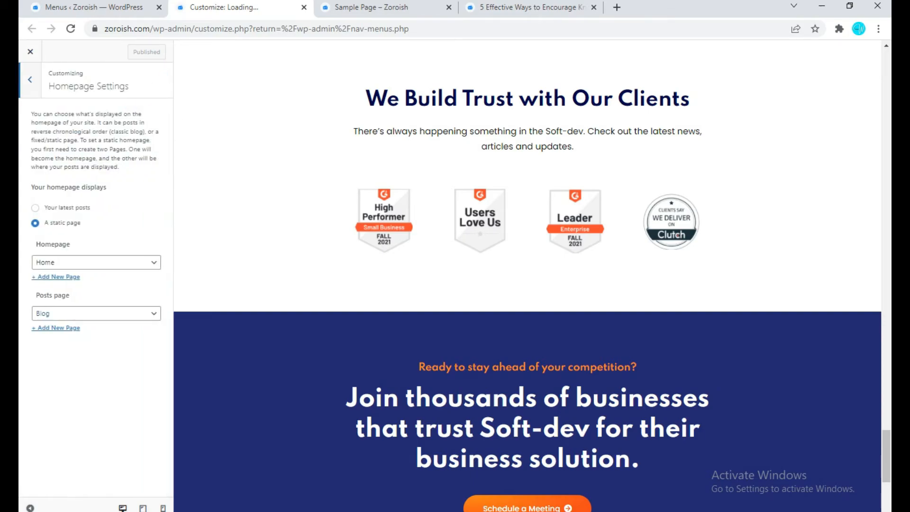
{"action": "left_click", "coordinate": [390, 8]}
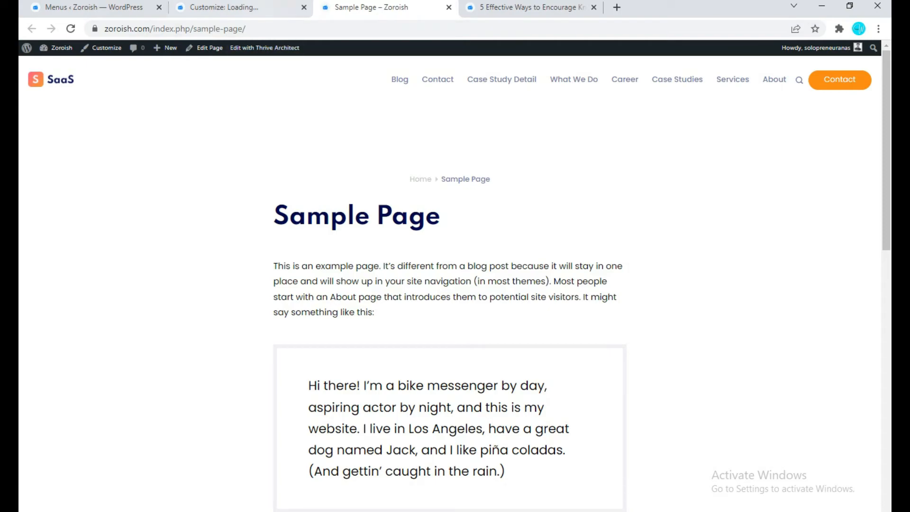
{"action": "left_click", "coordinate": [244, 8]}
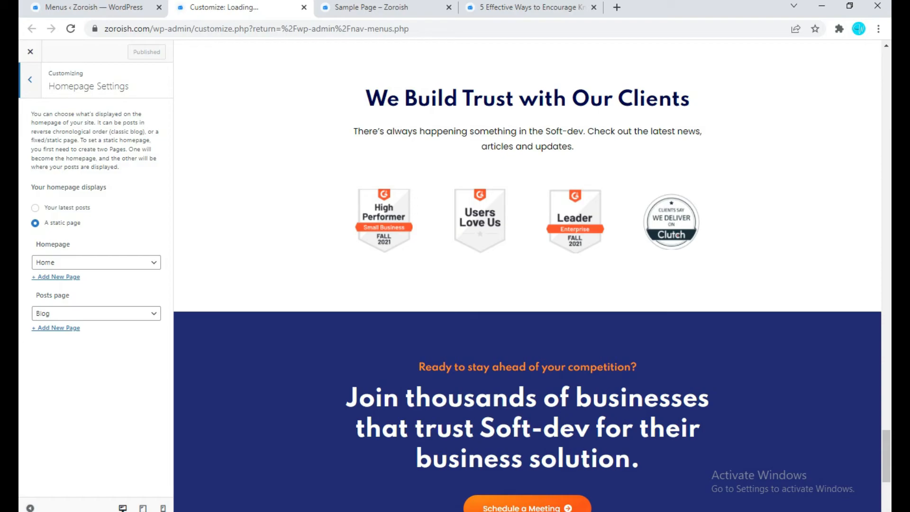
{"action": "left_click", "coordinate": [35, 207]}
{"action": "left_click", "coordinate": [36, 223]}
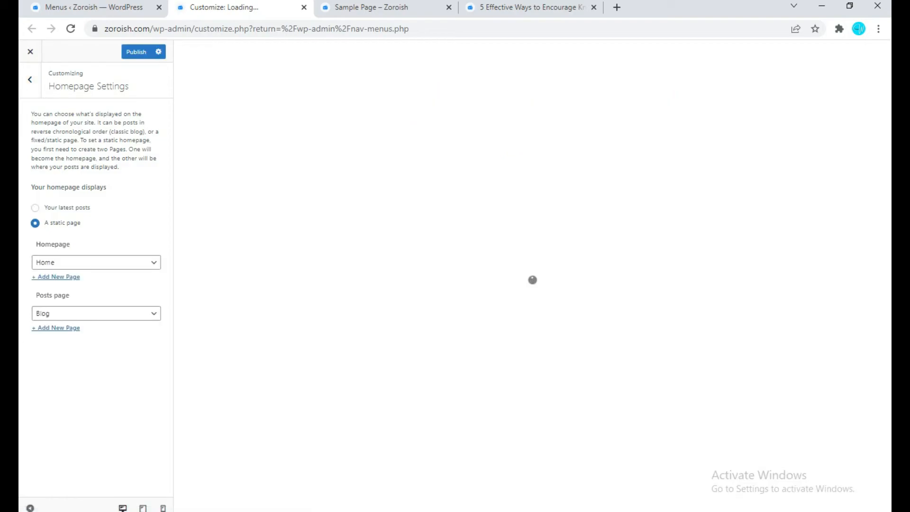
{"action": "left_click", "coordinate": [136, 51]}
{"action": "left_click", "coordinate": [29, 80]}
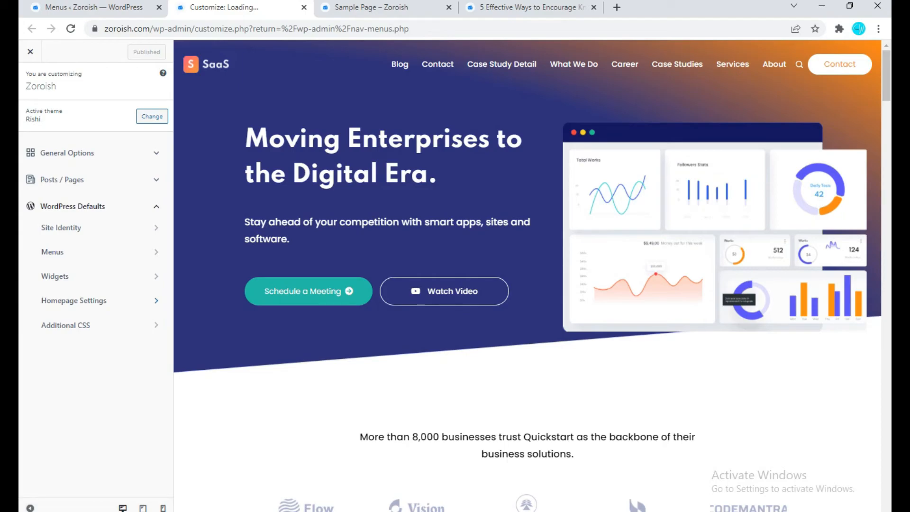
{"action": "left_click", "coordinate": [65, 326]}
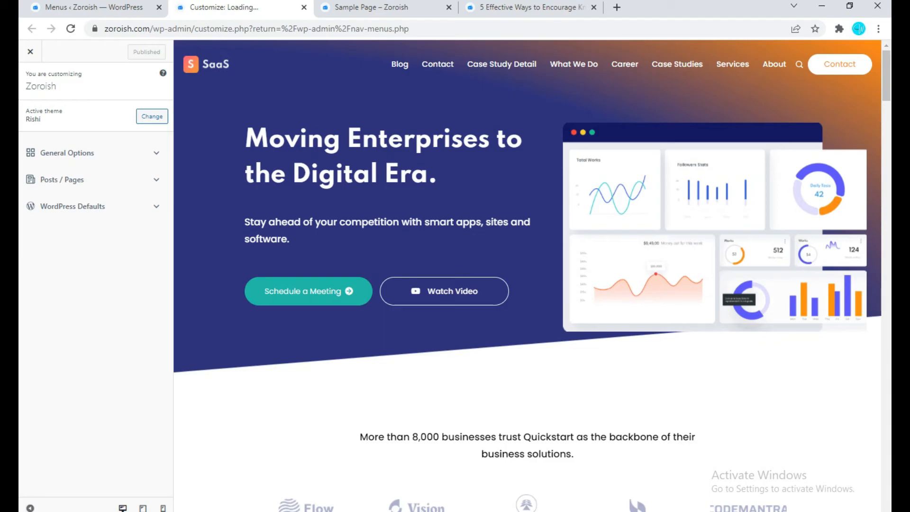
Open the live Blog page in the Sample Page tab, close the spare post tab, and look through the post listing.
{"action": "key", "text": "ctrl+Tab"}
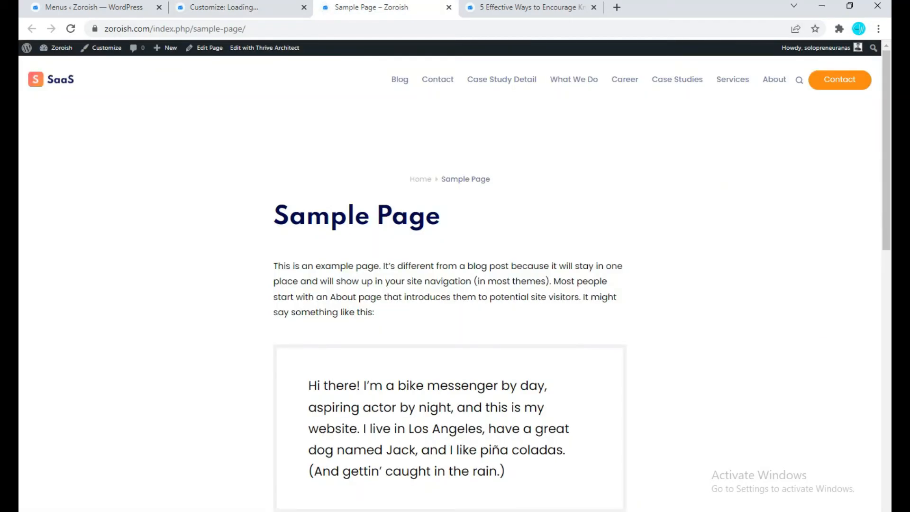
{"action": "left_click", "coordinate": [400, 79]}
{"action": "left_click", "coordinate": [593, 8]}
{"action": "scroll", "coordinate": [450, 284], "scroll_direction": "down", "scroll_amount": 1}
{"action": "scroll", "coordinate": [450, 285], "scroll_direction": "down", "scroll_amount": 10}
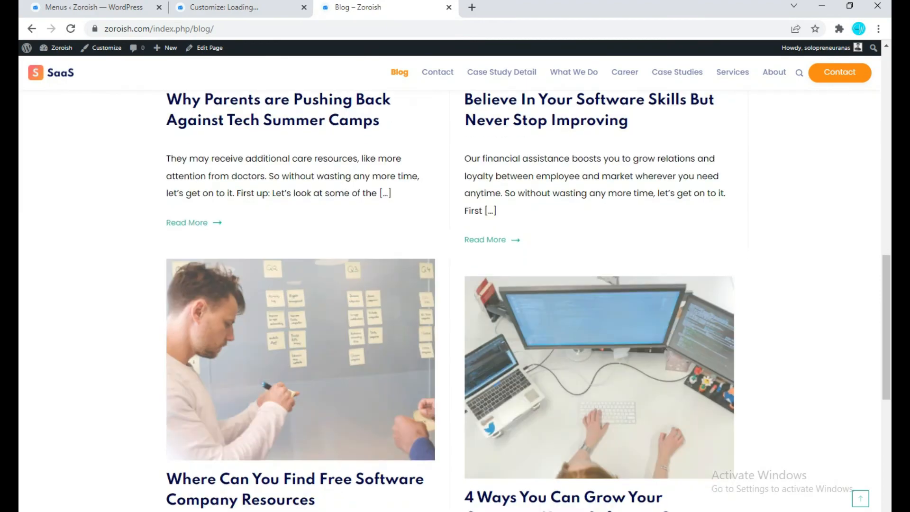
{"action": "scroll", "coordinate": [450, 285], "scroll_direction": "up", "scroll_amount": 12}
Open the post "5 Effective Ways to Encourage Knowledge Sharing" from the blog and examine its layout.
{"action": "left_click", "coordinate": [275, 371]}
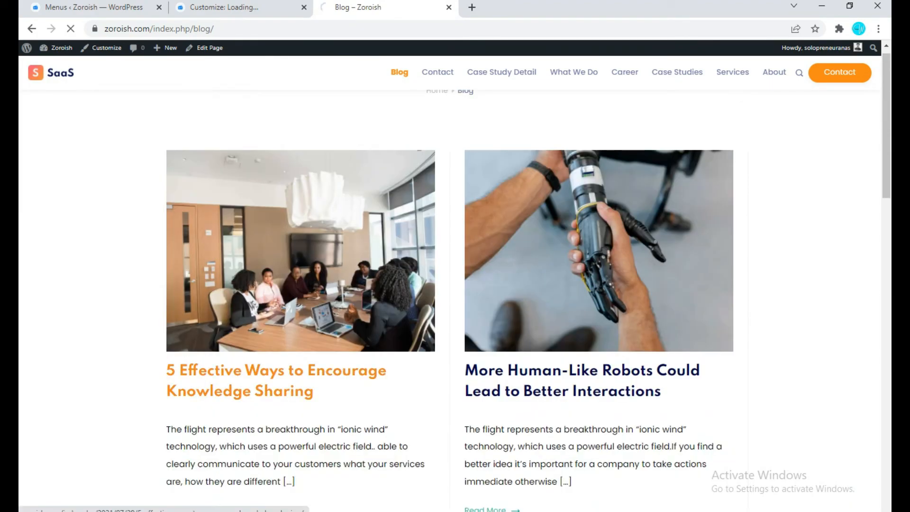
{"action": "scroll", "coordinate": [449, 284], "scroll_direction": "down", "scroll_amount": 15}
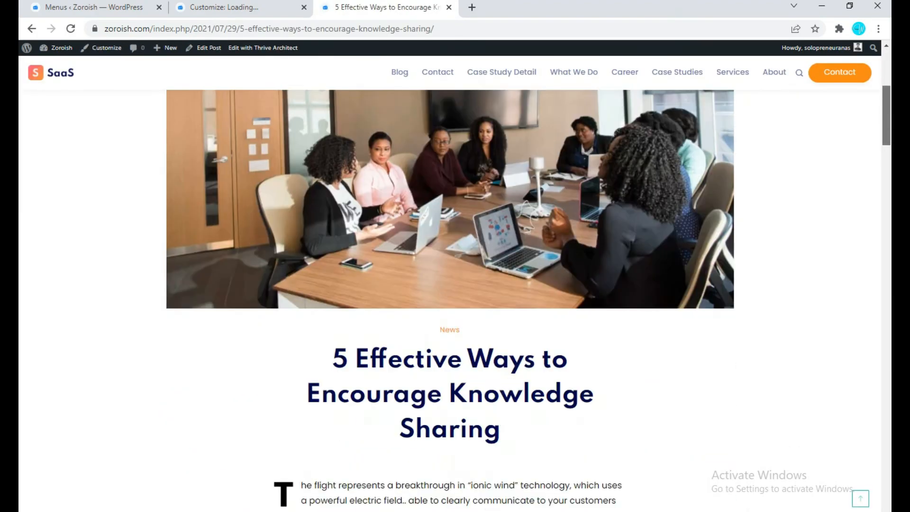
{"action": "scroll", "coordinate": [449, 284], "scroll_direction": "down", "scroll_amount": 10}
{"action": "scroll", "coordinate": [449, 285], "scroll_direction": "up", "scroll_amount": 20}
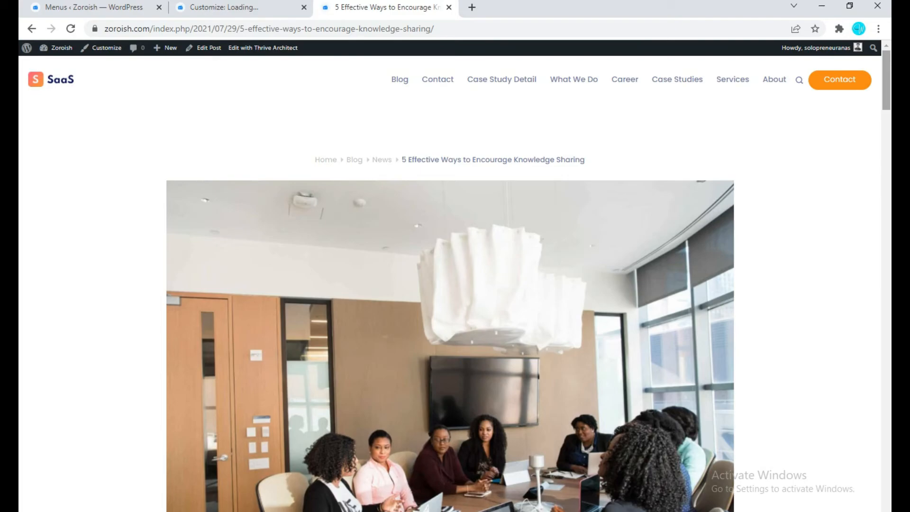
Open the live home page of the site and look through its sections.
{"action": "left_click", "coordinate": [400, 79]}
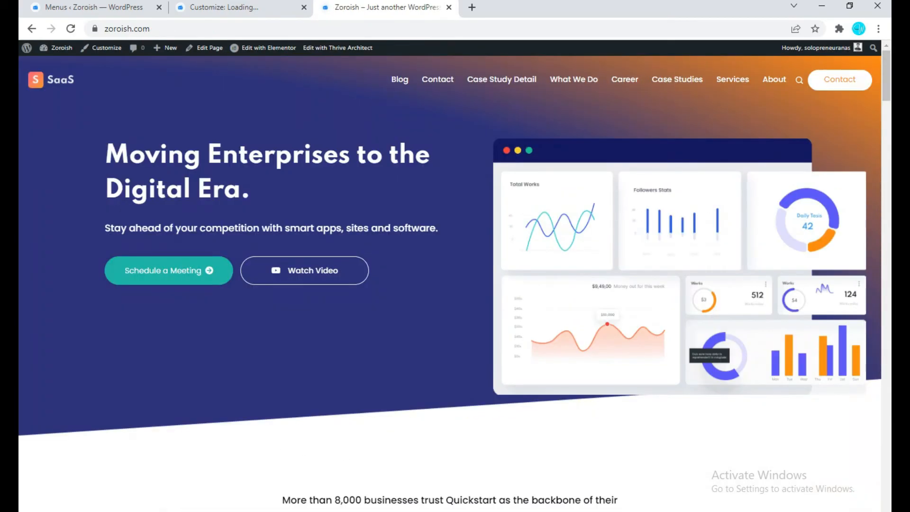
{"action": "scroll", "coordinate": [455, 284], "scroll_direction": "down", "scroll_amount": 8}
{"action": "scroll", "coordinate": [455, 284], "scroll_direction": "up", "scroll_amount": 8}
Open the Home page in Elementor in a new tab beside the Customizer and select the dashboard image in the banner section.
{"action": "middle_click", "coordinate": [269, 48]}
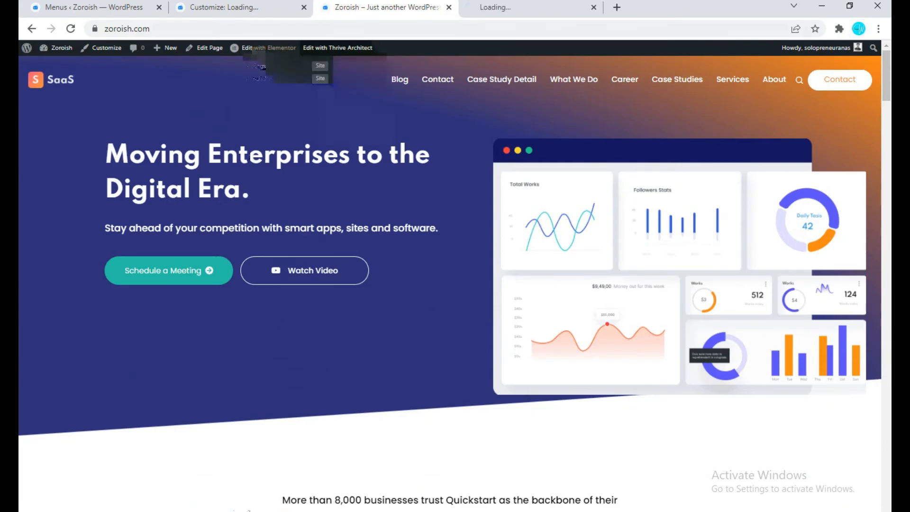
{"action": "left_click_drag", "start_coordinate": [521, 7], "coordinate": [387, 8]}
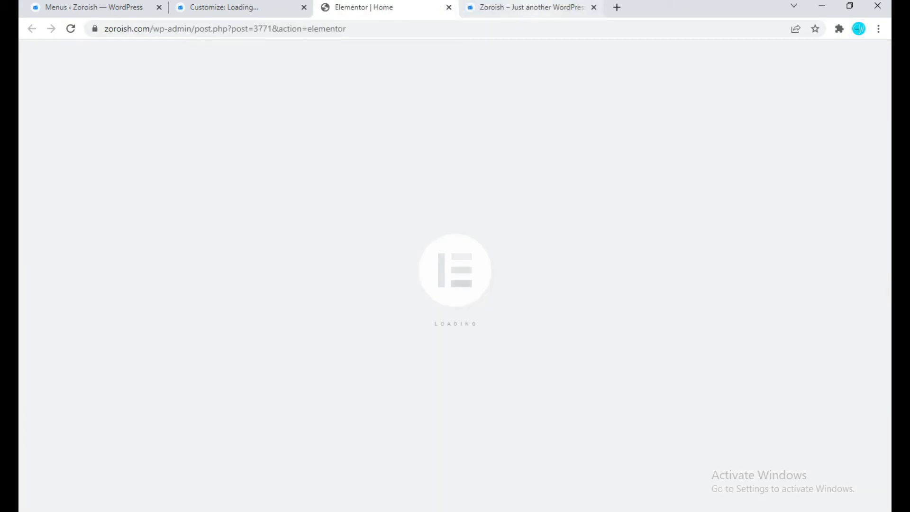
{"action": "left_click", "coordinate": [526, 7]}
{"action": "scroll", "coordinate": [455, 285], "scroll_direction": "down", "scroll_amount": 10}
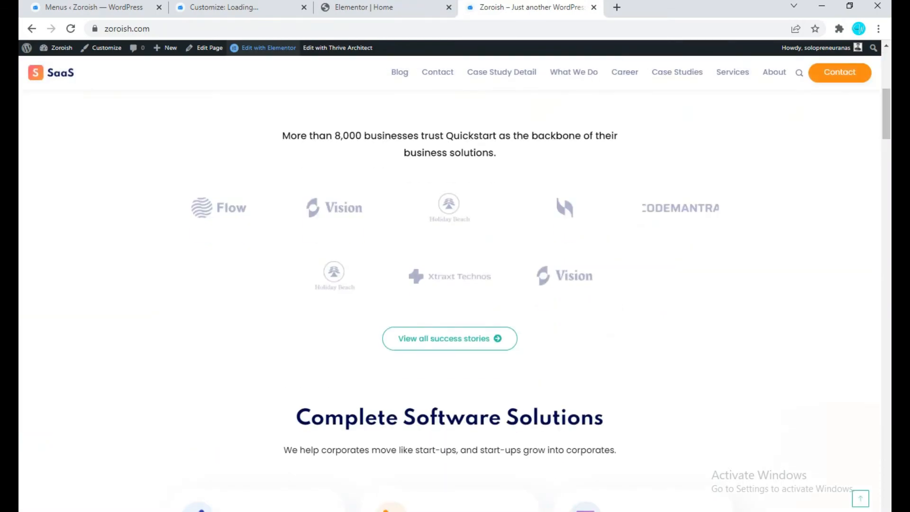
{"action": "scroll", "coordinate": [455, 285], "scroll_direction": "up", "scroll_amount": 10}
{"action": "left_click", "coordinate": [375, 8]}
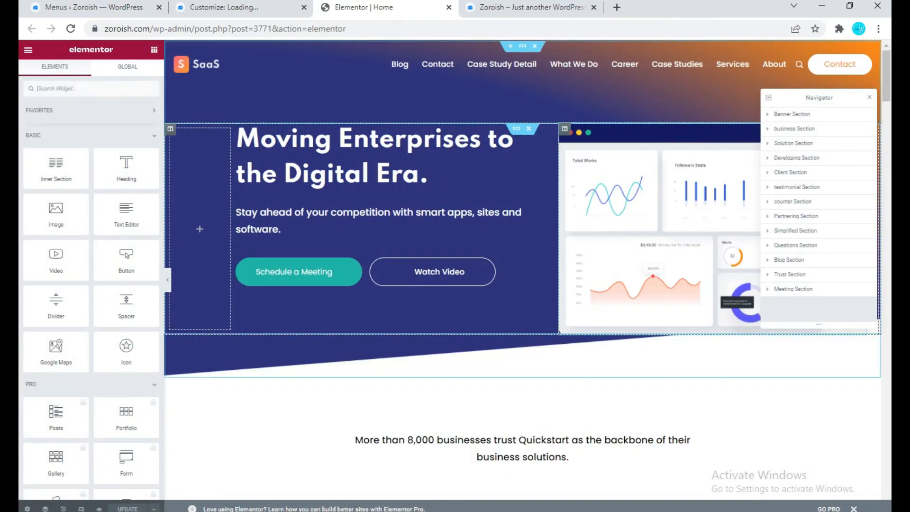
{"action": "left_click", "coordinate": [660, 229]}
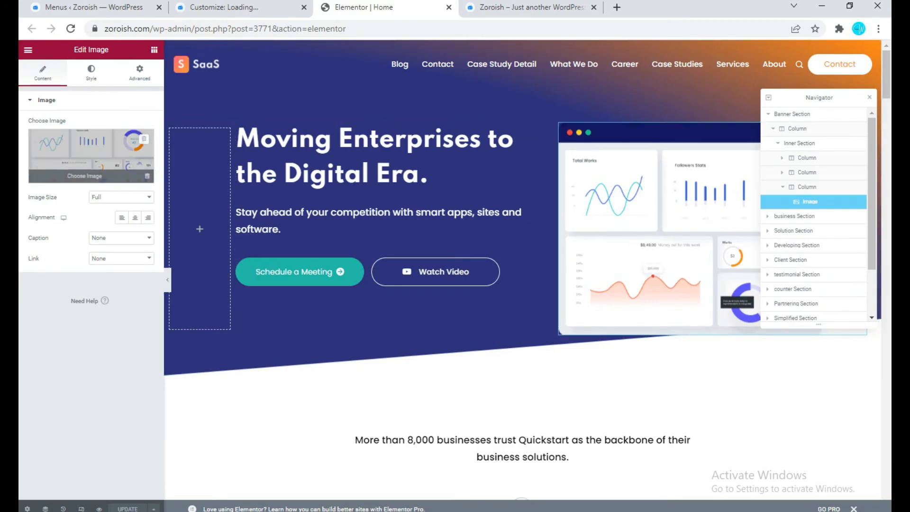
Replace the banner section's dashboard image with macbook-mockup-1.png from the media library.
{"action": "left_click", "coordinate": [91, 157]}
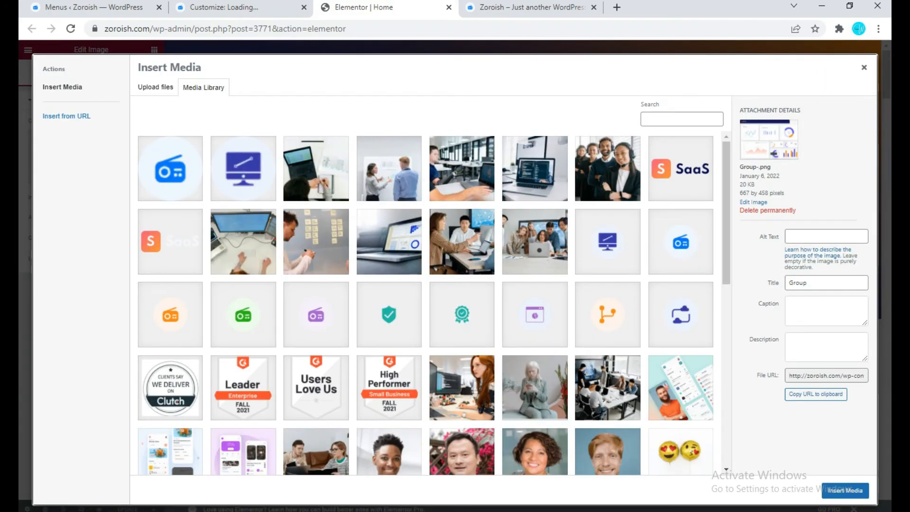
{"action": "scroll", "coordinate": [426, 303], "scroll_direction": "down", "scroll_amount": 10}
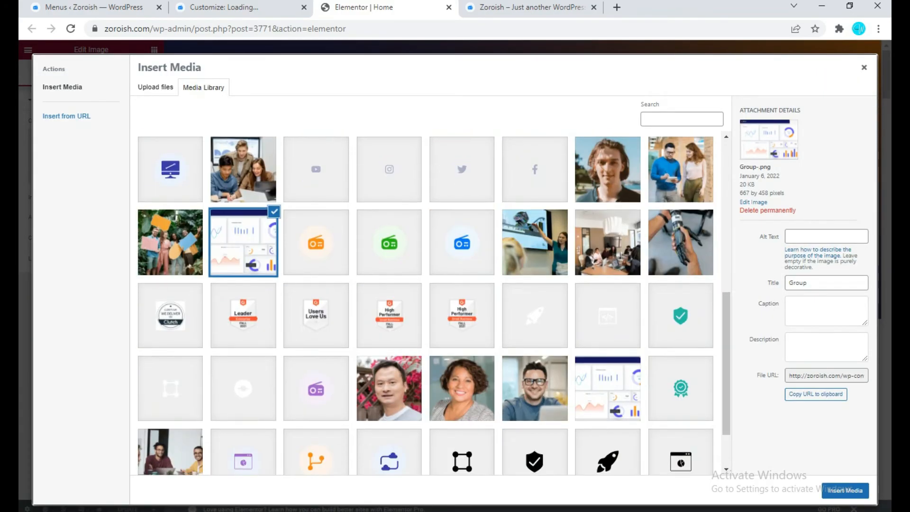
{"action": "scroll", "coordinate": [425, 303], "scroll_direction": "down", "scroll_amount": 2}
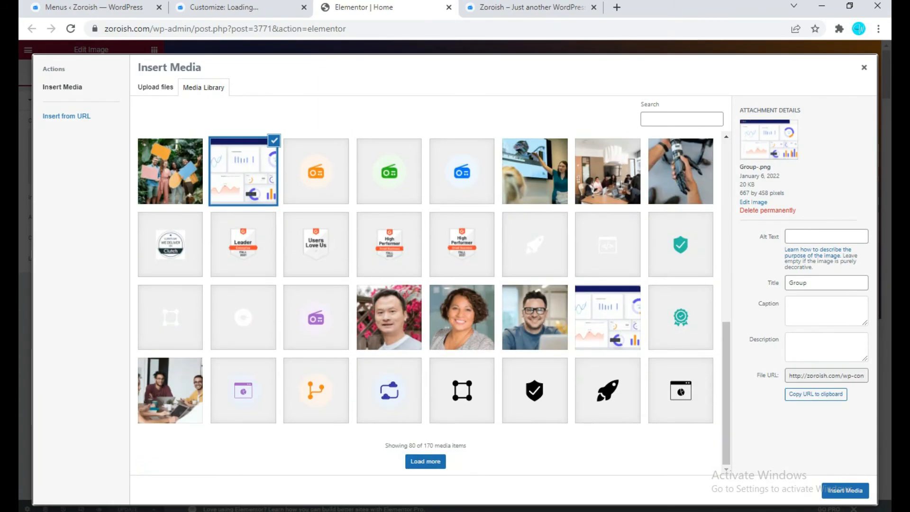
{"action": "left_click", "coordinate": [608, 317]}
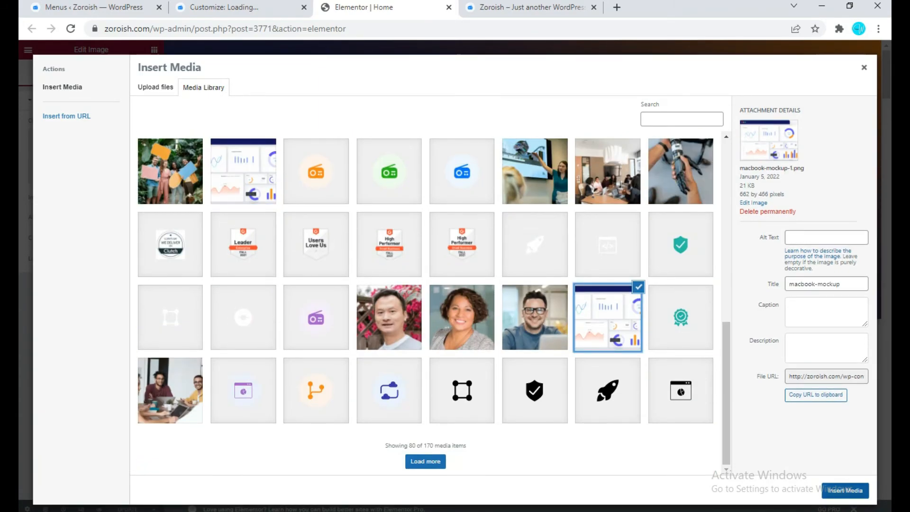
{"action": "left_click", "coordinate": [846, 491]}
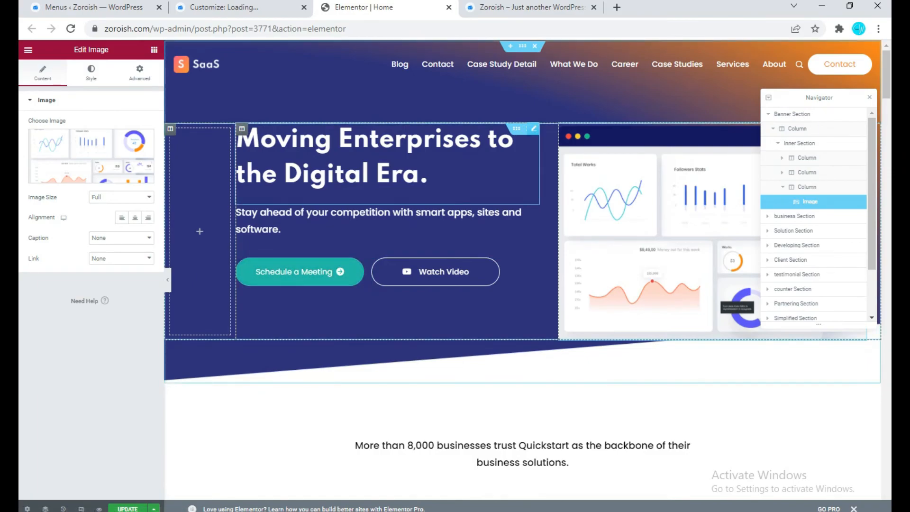
Edit the banner heading directly on the page so it reads "MovingEnterprises to the Digital Era.".
{"action": "double_click", "coordinate": [336, 141]}
{"action": "type", "text": "dfghdfg"}
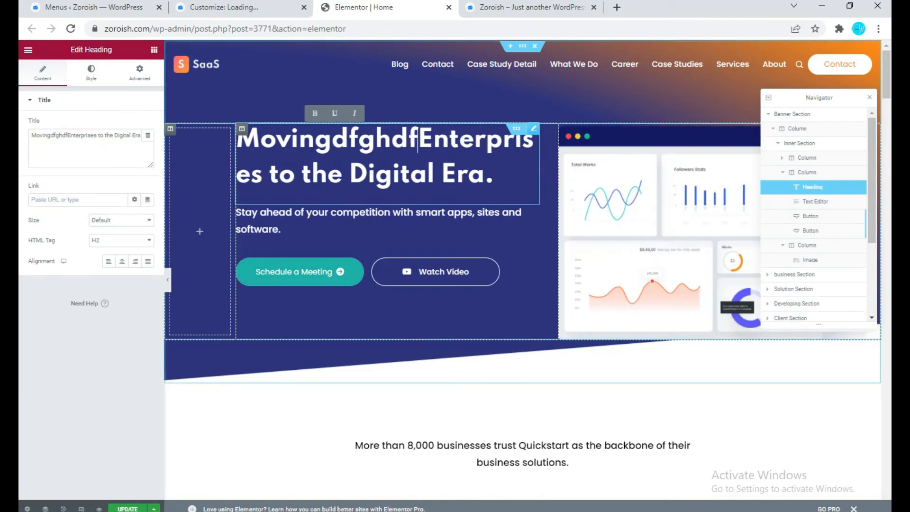
{"action": "key", "text": "BackSpace"}
{"action": "key", "text": "BackSpace"}
{"action": "key", "text": "BackSpace"}
{"action": "key", "text": "BackSpace"}
{"action": "key", "text": "BackSpace"}
{"action": "key", "text": "BackSpace"}
{"action": "key", "text": "BackSpace"}
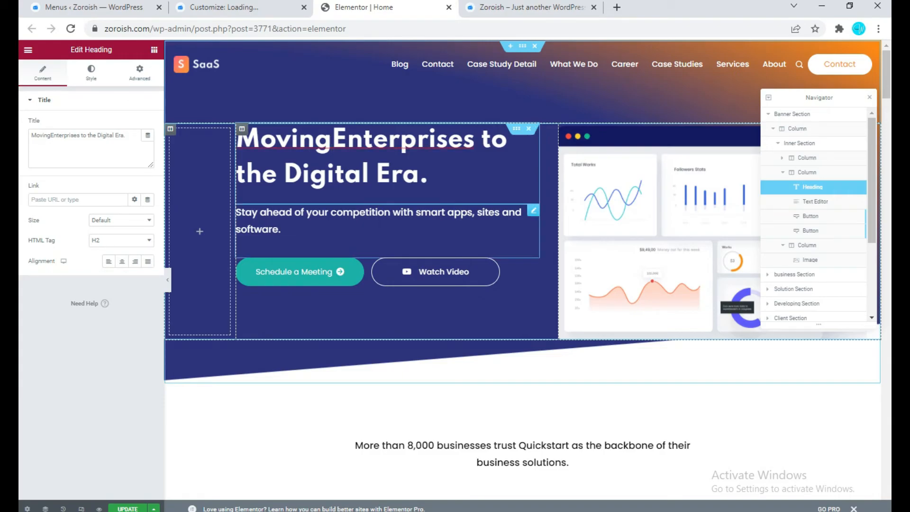
Open the link of the Schedule a Meeting button for editing and update the Home page.
{"action": "left_click", "coordinate": [299, 272]}
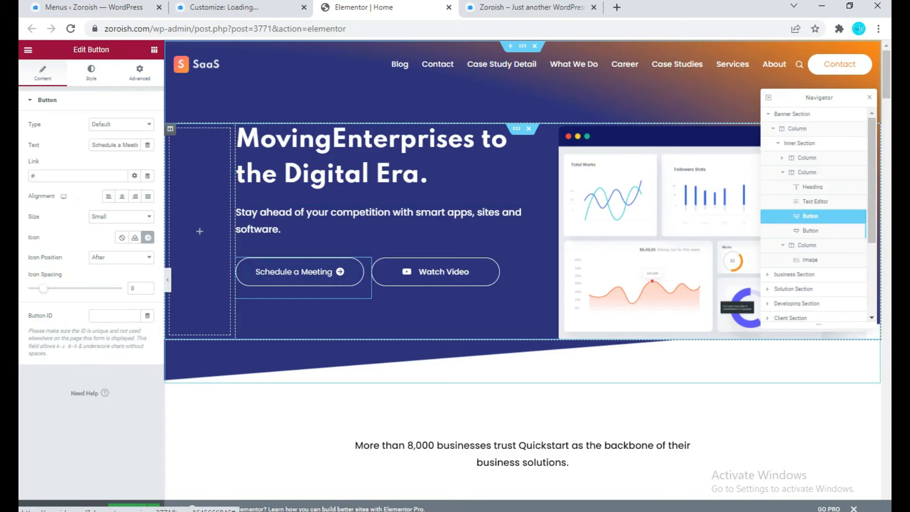
{"action": "double_click", "coordinate": [66, 176]}
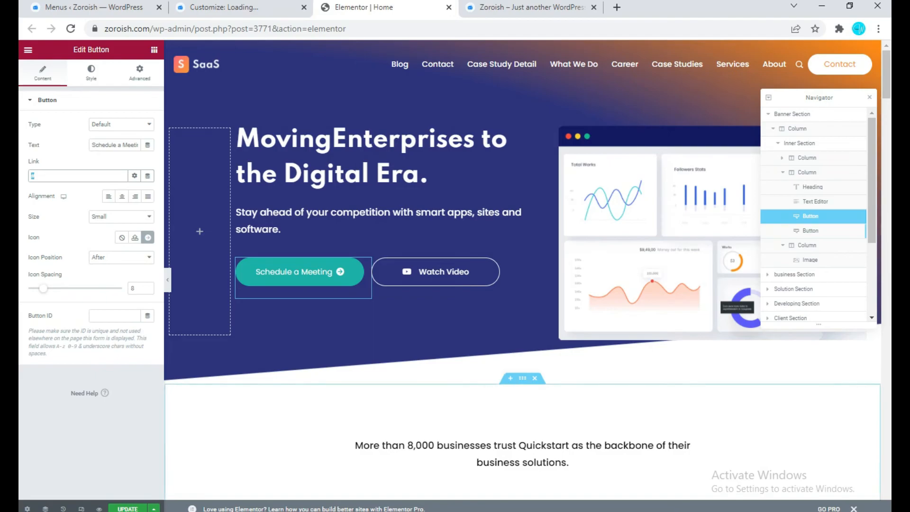
{"action": "left_click", "coordinate": [128, 509]}
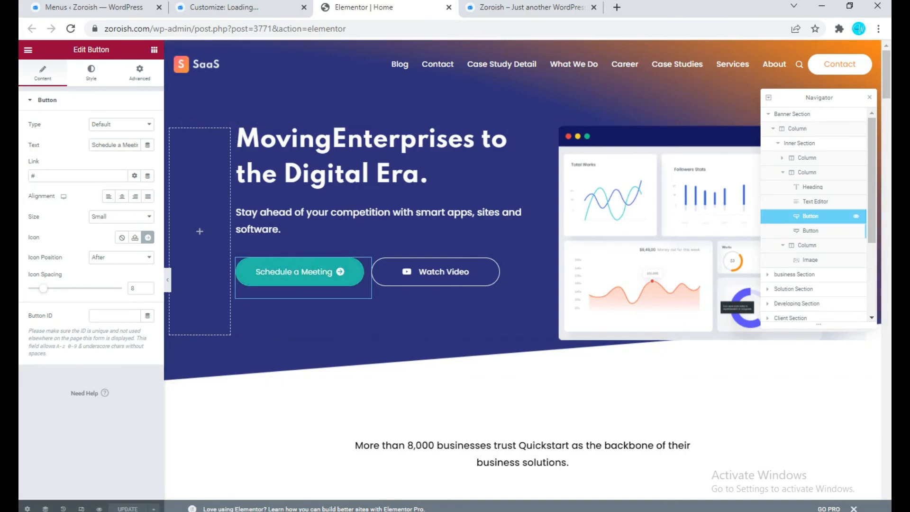
Examine the settings of the banner's text, columns, inner section and the Banner Section itself through the Navigator.
{"action": "left_click", "coordinate": [816, 201]}
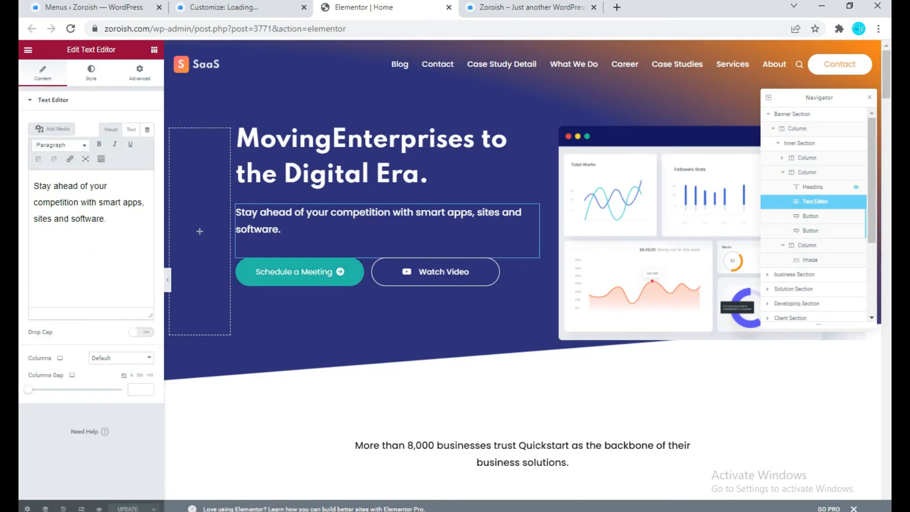
{"action": "left_click", "coordinate": [812, 187]}
{"action": "left_click", "coordinate": [807, 172]}
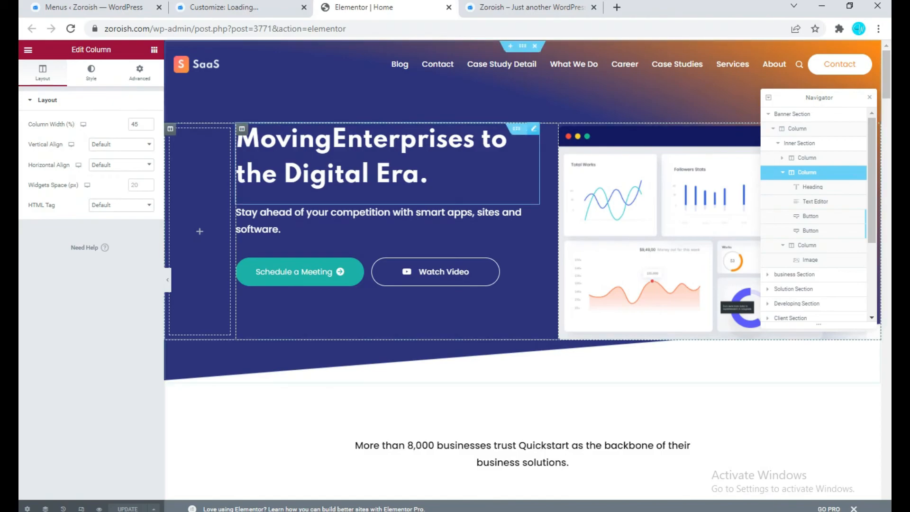
{"action": "left_click", "coordinate": [807, 158]}
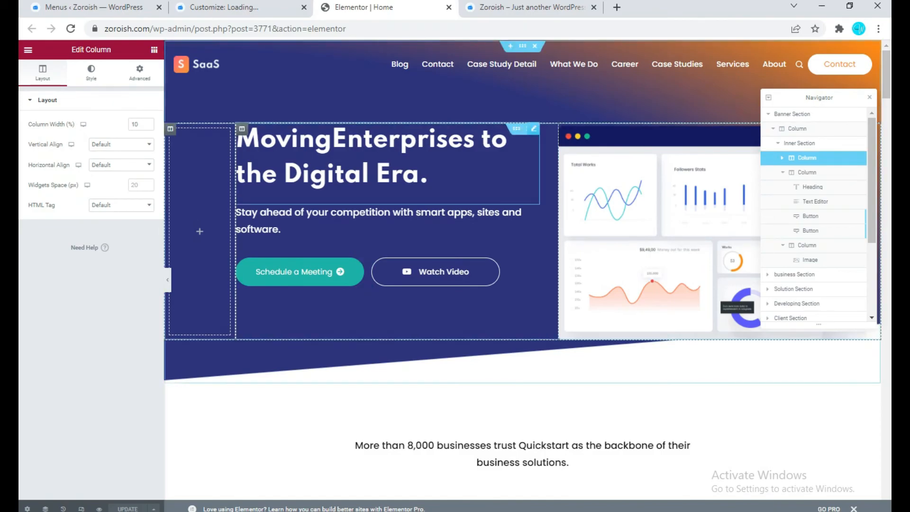
{"action": "left_click", "coordinate": [799, 143]}
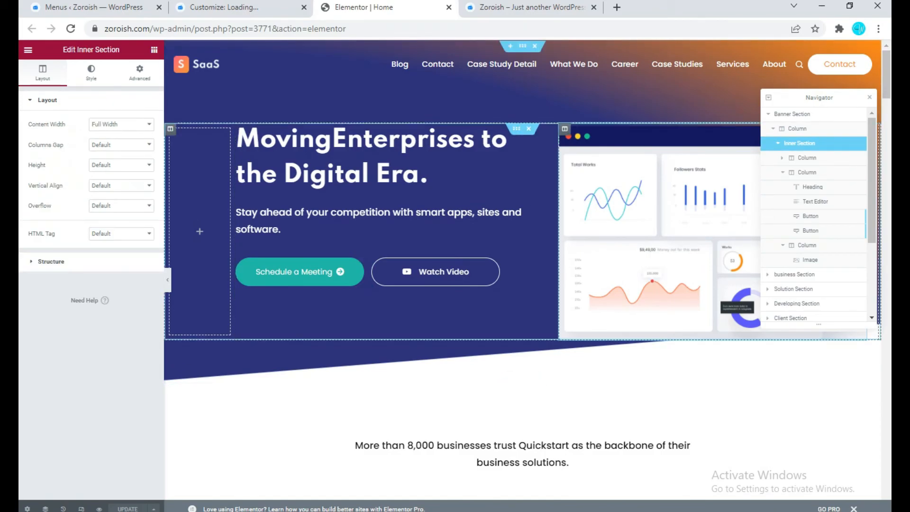
{"action": "left_click", "coordinate": [798, 129]}
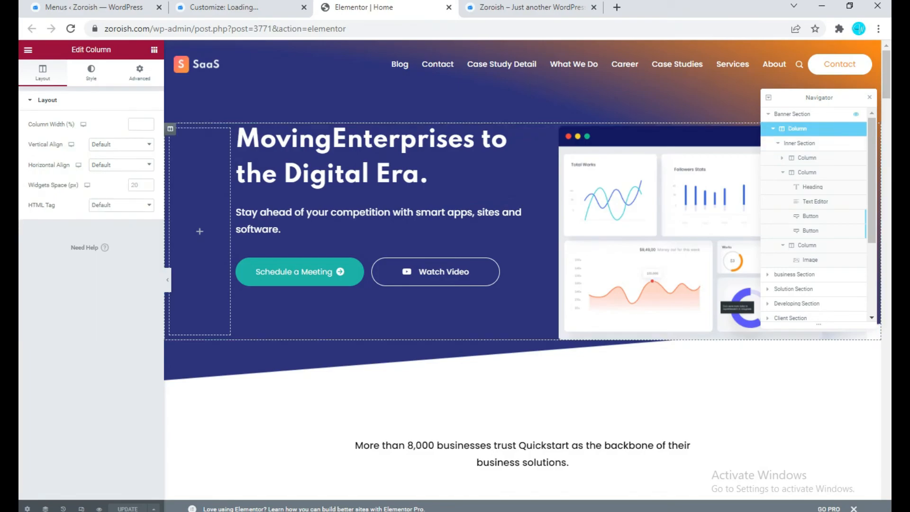
{"action": "left_click", "coordinate": [792, 115]}
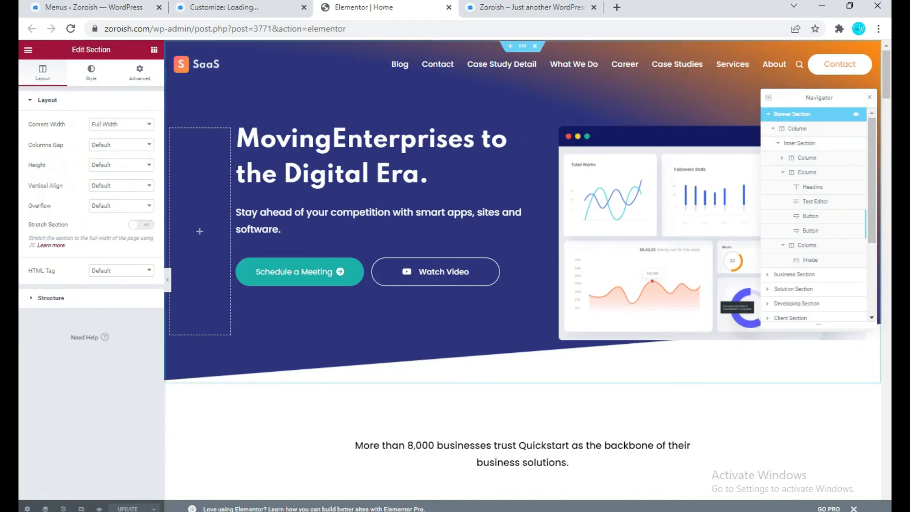
Delete the business section with the client logos below the banner and update the Home page.
{"action": "scroll", "coordinate": [522, 270], "scroll_direction": "down", "scroll_amount": 7}
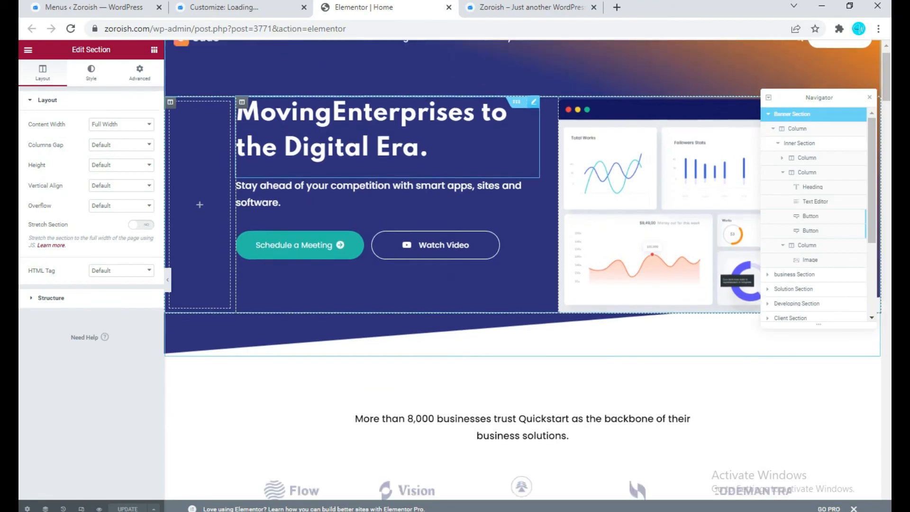
{"action": "scroll", "coordinate": [521, 270], "scroll_direction": "up", "scroll_amount": 3}
{"action": "scroll", "coordinate": [521, 270], "scroll_direction": "down", "scroll_amount": 7}
{"action": "scroll", "coordinate": [522, 270], "scroll_direction": "up", "scroll_amount": 7}
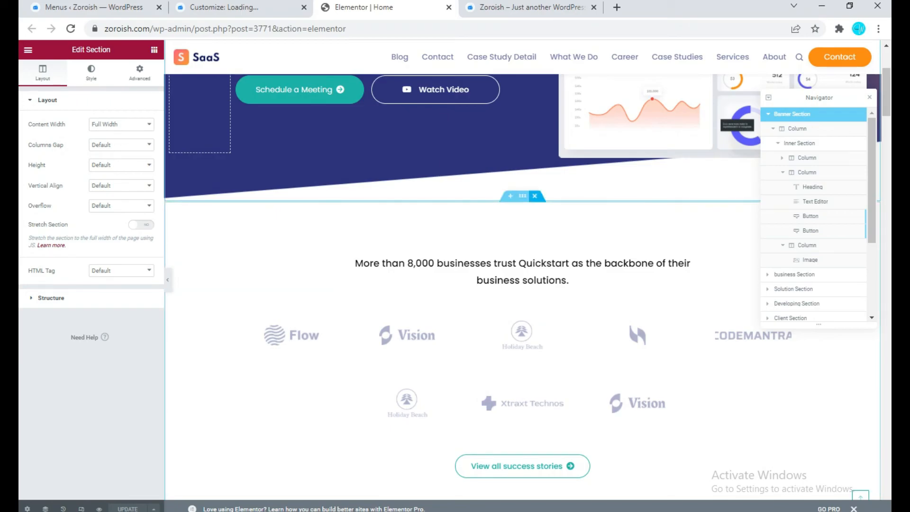
{"action": "left_click", "coordinate": [535, 196]}
{"action": "left_click", "coordinate": [128, 508]}
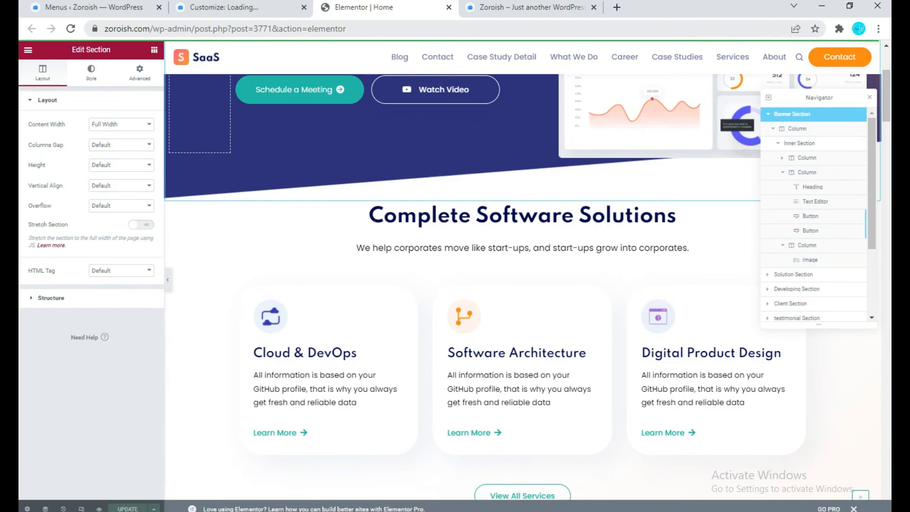
Reload the live home page in its own tab and check the sections below the banner.
{"action": "left_click", "coordinate": [531, 8]}
{"action": "left_click", "coordinate": [70, 29]}
{"action": "scroll", "coordinate": [450, 284], "scroll_direction": "down", "scroll_amount": 4}
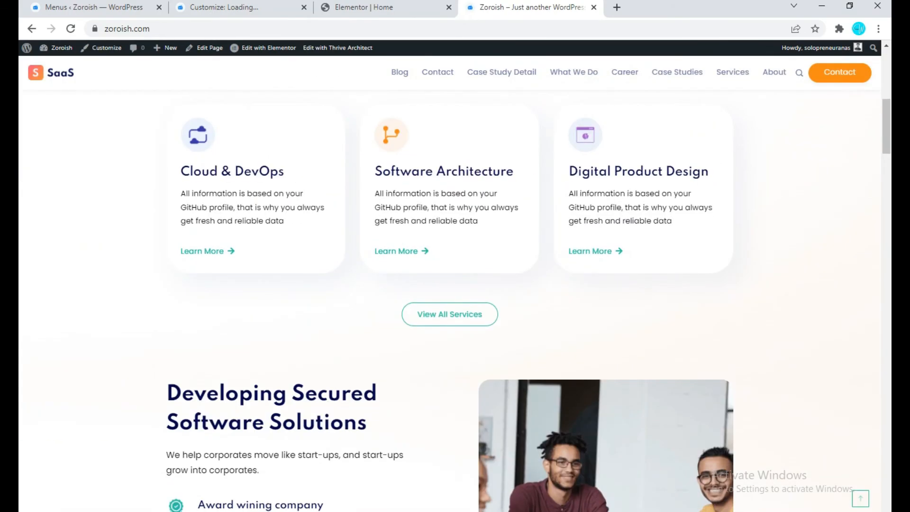
{"action": "scroll", "coordinate": [450, 300], "scroll_direction": "down", "scroll_amount": 5}
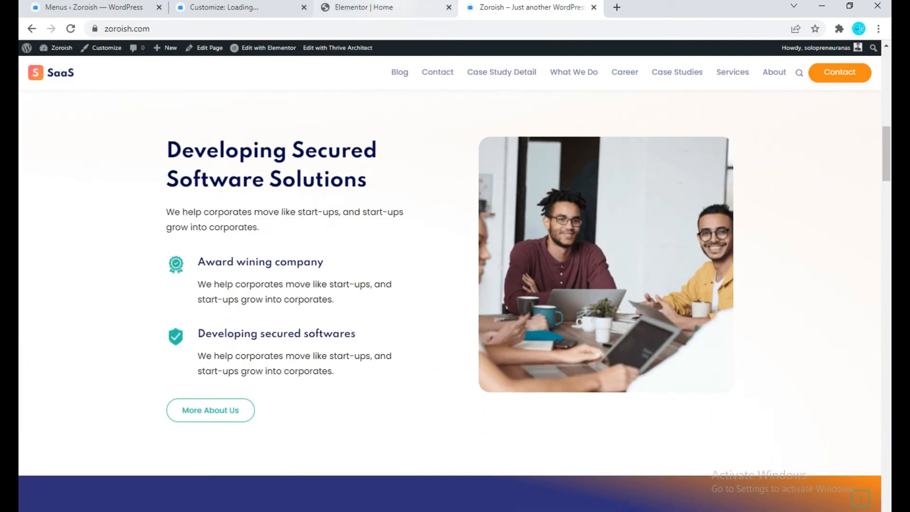
Return to the Home page's Elementor tab and select the team photo in the Developing Secured Software Solutions section.
{"action": "left_click", "coordinate": [385, 8]}
{"action": "scroll", "coordinate": [450, 270], "scroll_direction": "down", "scroll_amount": 12}
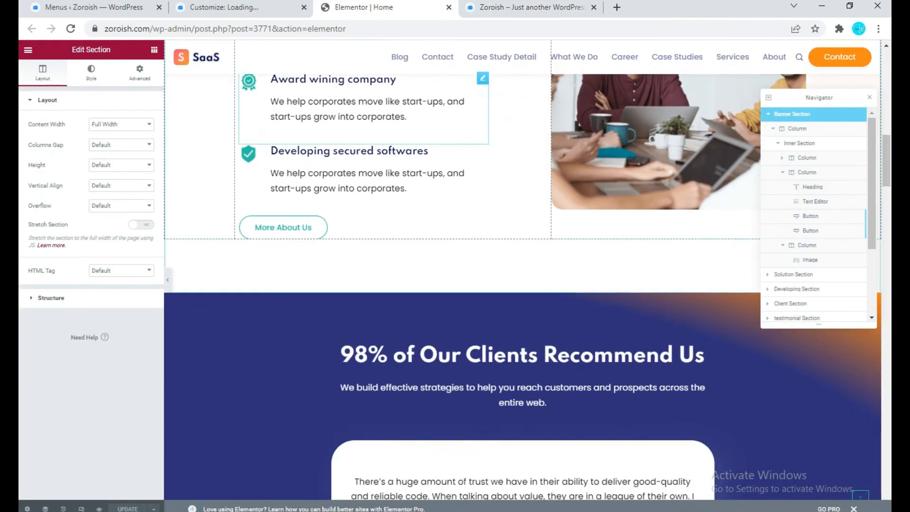
{"action": "scroll", "coordinate": [521, 270], "scroll_direction": "up", "scroll_amount": 6}
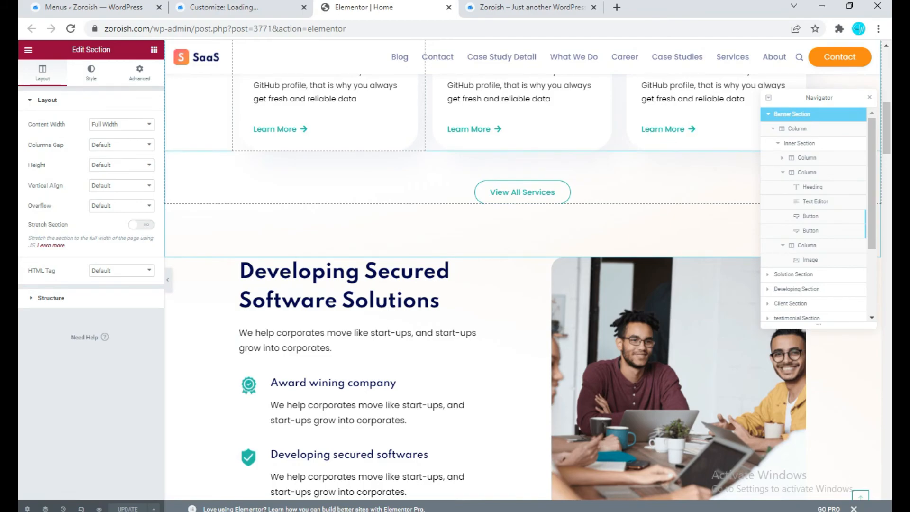
{"action": "scroll", "coordinate": [521, 271], "scroll_direction": "down", "scroll_amount": 5}
{"action": "left_click", "coordinate": [616, 209]}
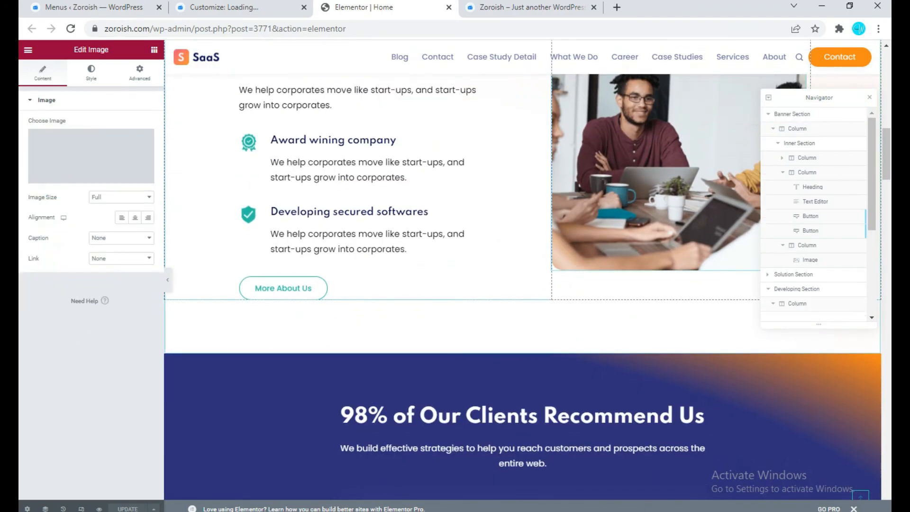
Edit the "Developing secured softwares" description to read "We help corporates move like start-, and start-ups grow into corporates.".
{"action": "double_click", "coordinate": [435, 234]}
{"action": "type", "text": "cvb"}
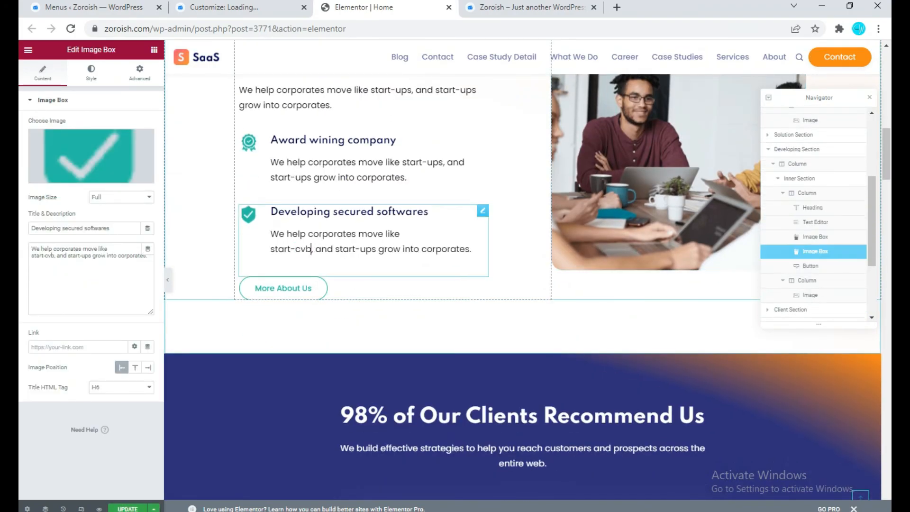
{"action": "key", "text": "BackSpace"}
{"action": "key", "text": "BackSpace"}
{"action": "key", "text": "BackSpace"}
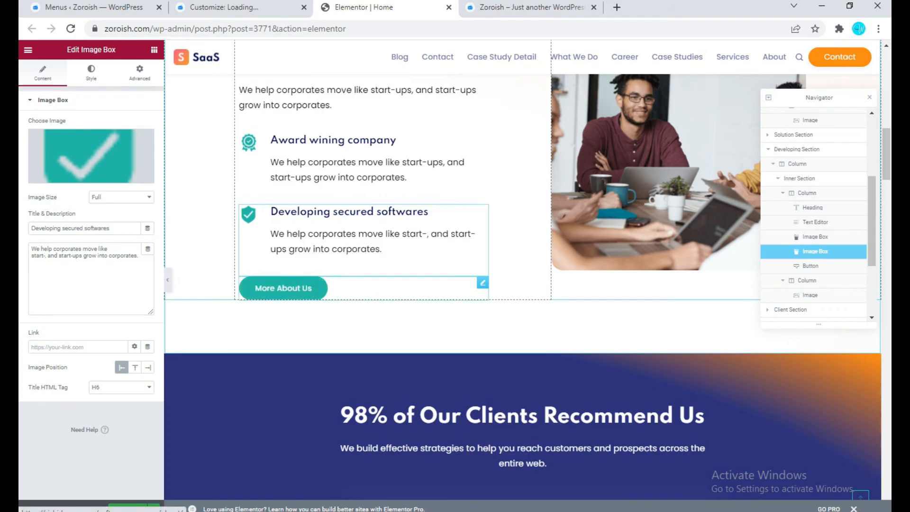
Open the settings of the More About Us button and update the Home page.
{"action": "left_click", "coordinate": [311, 288]}
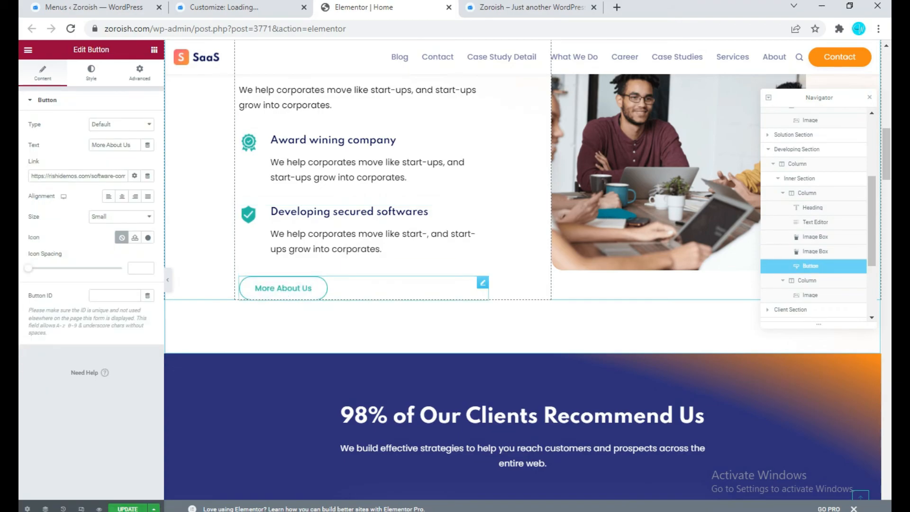
{"action": "scroll", "coordinate": [521, 265], "scroll_direction": "down", "scroll_amount": 2}
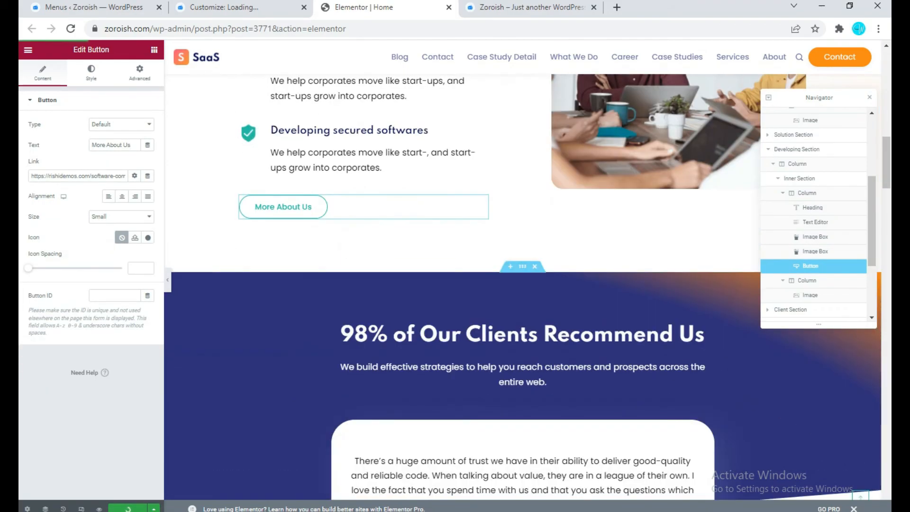
{"action": "scroll", "coordinate": [308, 303], "scroll_direction": "down", "scroll_amount": 11}
Reload the live home page and check the edited banner section.
{"action": "left_click", "coordinate": [541, 7]}
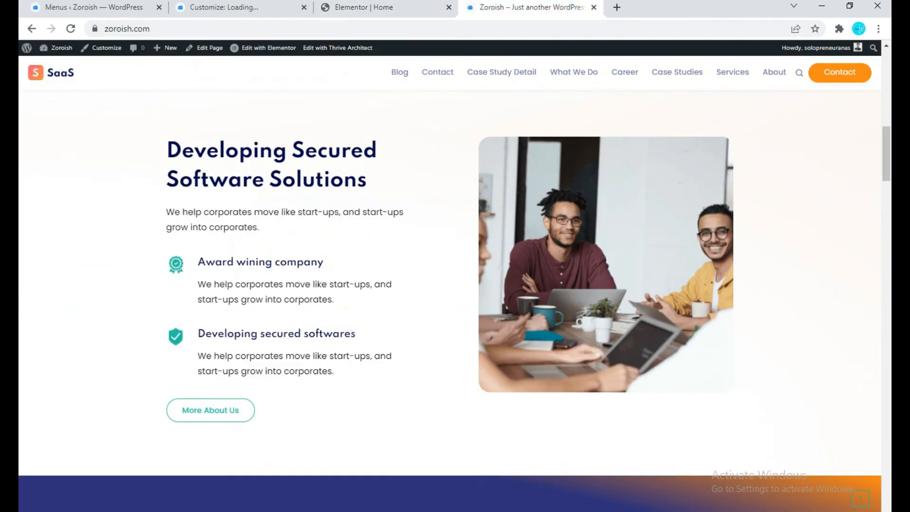
{"action": "key", "text": "F5"}
{"action": "scroll", "coordinate": [450, 284], "scroll_direction": "up", "scroll_amount": 10}
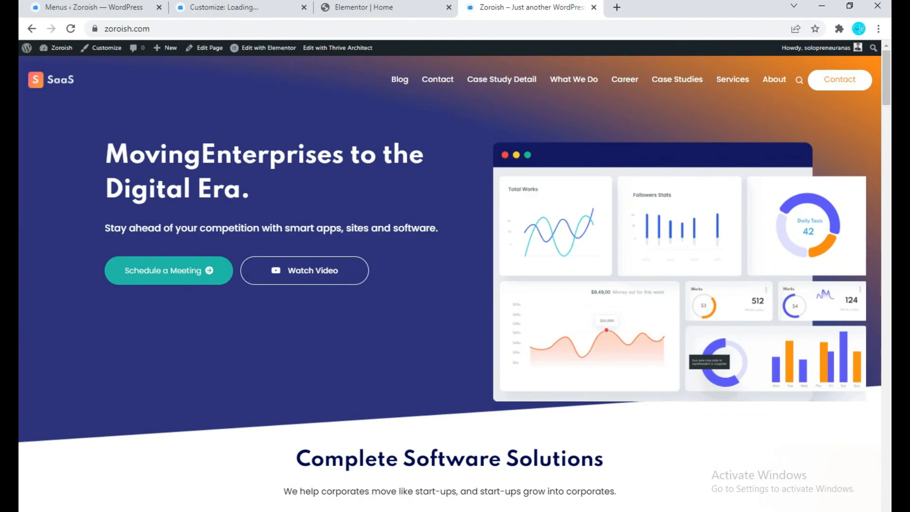
Open the live What We Do page and the Career page and look through the Career page's sections.
{"action": "left_click", "coordinate": [574, 80]}
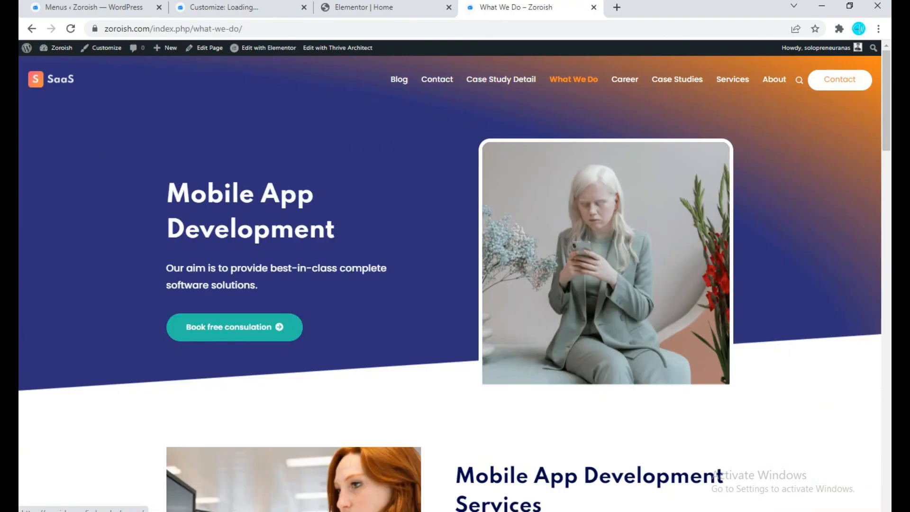
{"action": "left_click", "coordinate": [624, 79]}
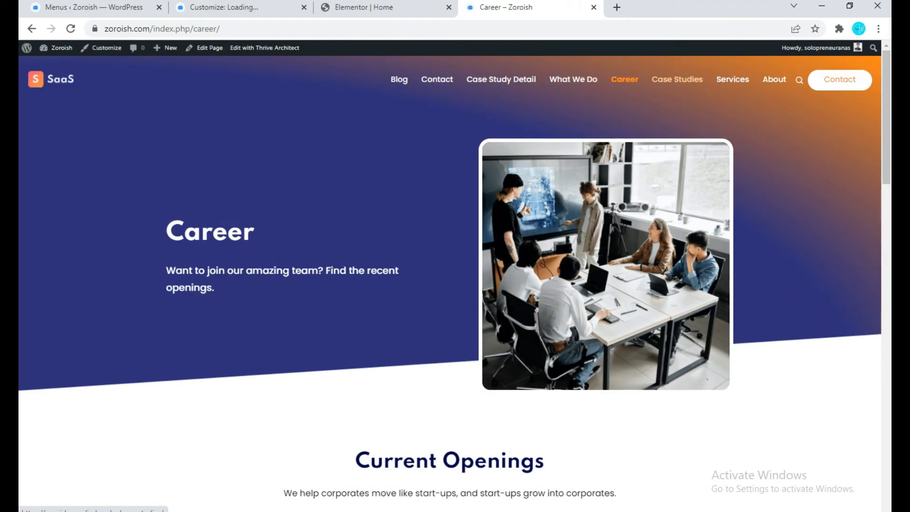
{"action": "scroll", "coordinate": [455, 284], "scroll_direction": "down", "scroll_amount": 15}
{"action": "scroll", "coordinate": [456, 284], "scroll_direction": "up", "scroll_amount": 15}
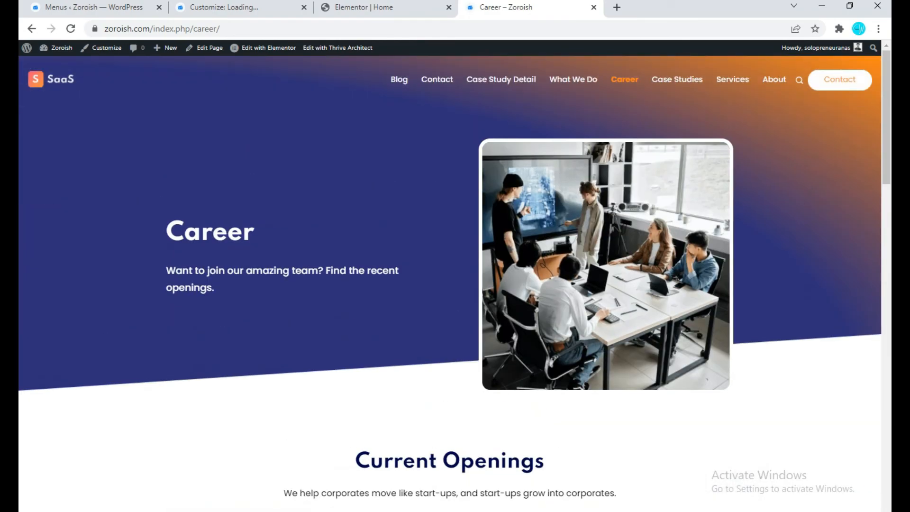
Open the Career page in Elementor in a new tab and place it beside the Home page's Elementor tab.
{"action": "right_click", "coordinate": [255, 47]}
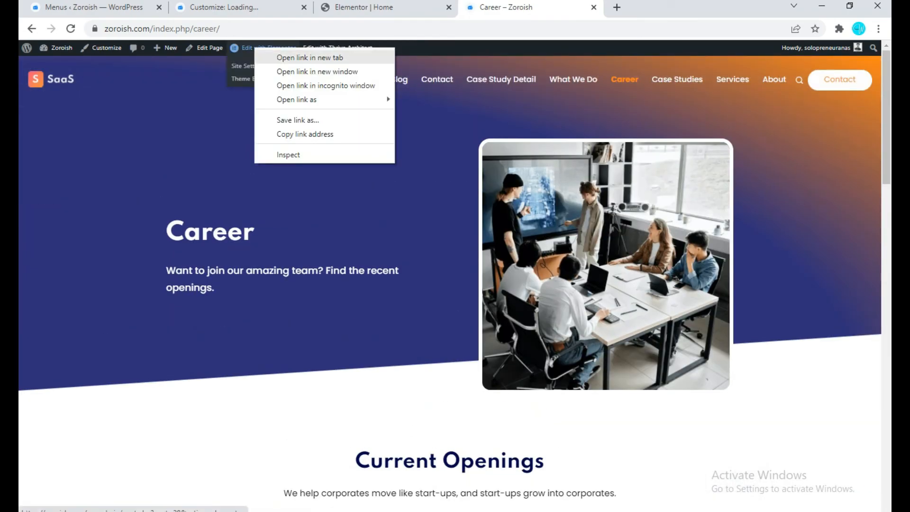
{"action": "left_click", "coordinate": [285, 58]}
{"action": "left_click_drag", "start_coordinate": [664, 7], "coordinate": [521, 7]}
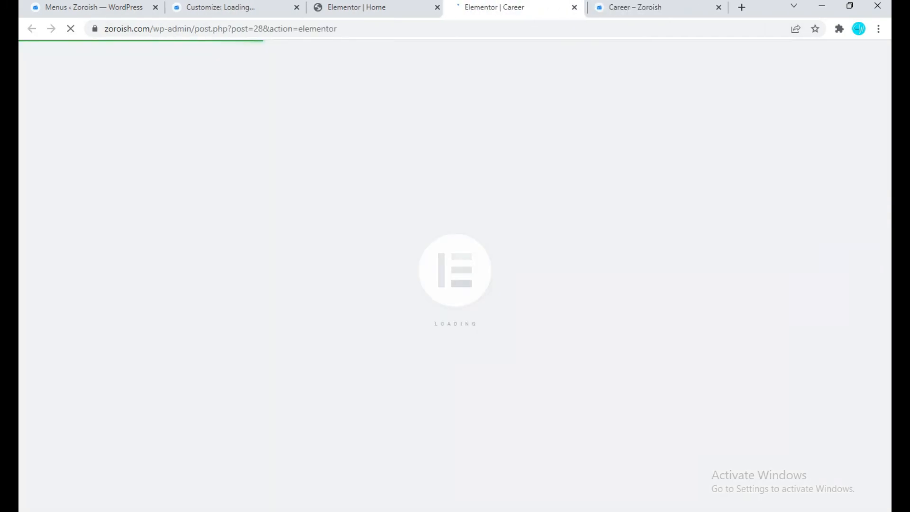
Close the Elementor editors of the Home and Career pages, keeping the live Career page open.
{"action": "left_click", "coordinate": [427, 7]}
{"action": "left_click", "coordinate": [437, 7]}
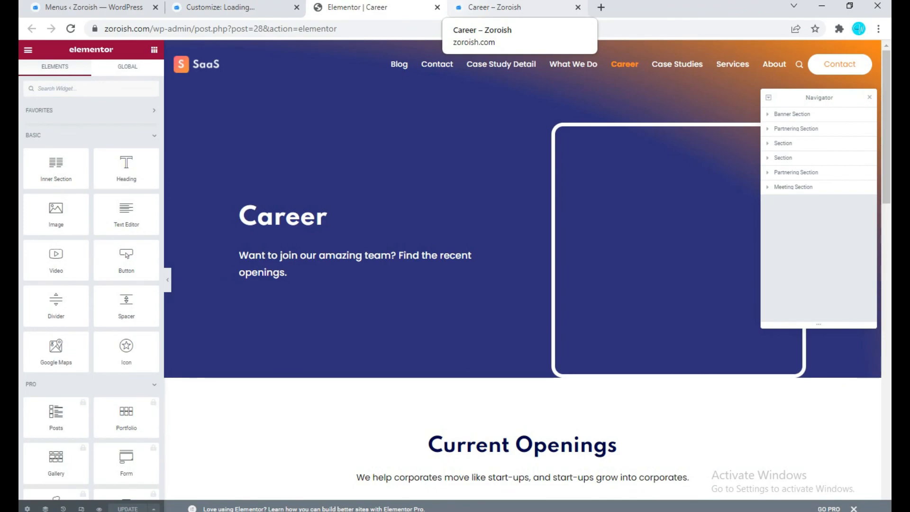
{"action": "left_click", "coordinate": [437, 7]}
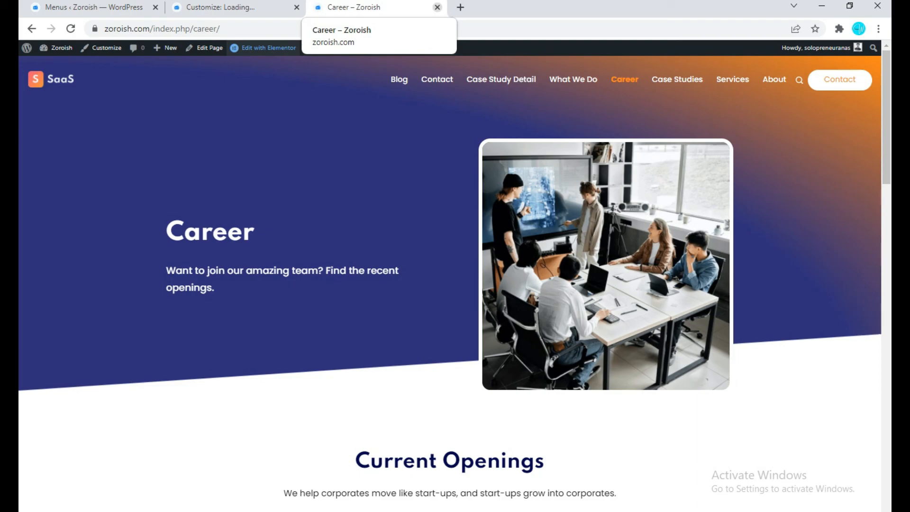
Open the Rishi Theme website at rishitheme.com in a new browser tab.
{"action": "key", "text": "ctrl+t"}
{"action": "type", "text": "rishi themes"}
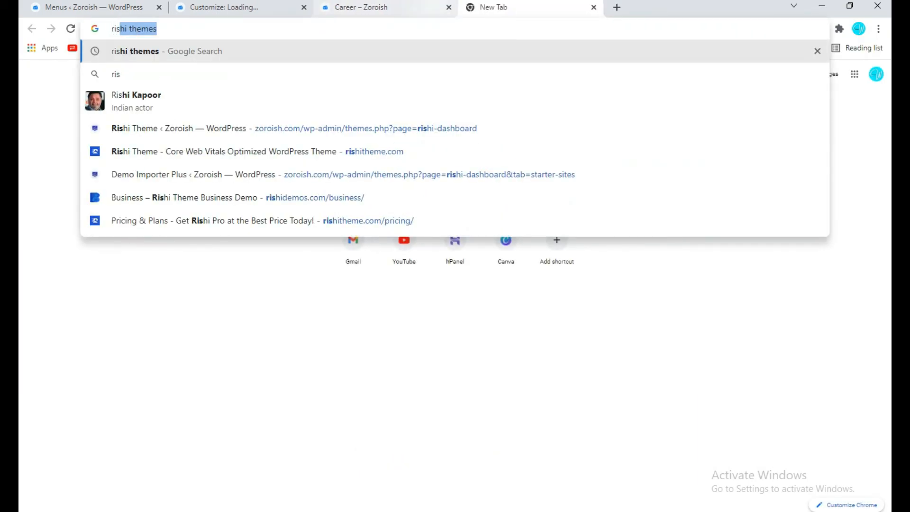
{"action": "key", "text": "Up"}
{"action": "key", "text": "Up"}
{"action": "key", "text": "Down"}
{"action": "key", "text": "BackSpace"}
{"action": "key", "text": "BackSpace"}
{"action": "key", "text": "BackSpace"}
{"action": "key", "text": "BackSpace"}
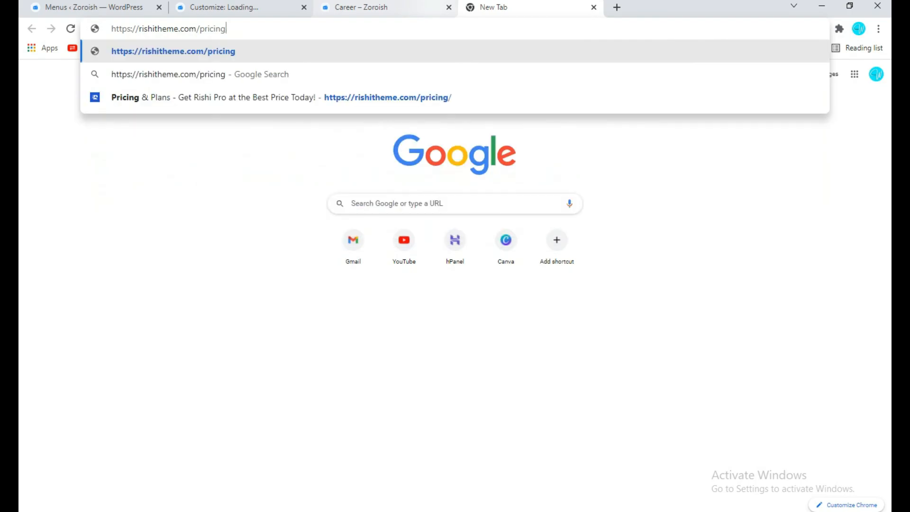
{"action": "key", "text": "BackSpace"}
{"action": "key", "text": "BackSpace"}
{"action": "key", "text": "BackSpace"}
{"action": "key", "text": "Return"}
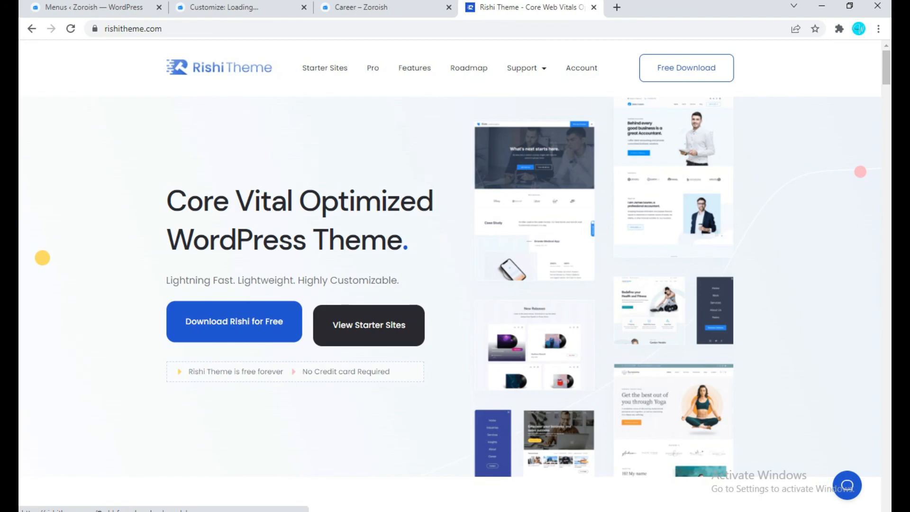
Return to the WordPress Menus page, and look over the Primary Menu and the theme Customizer.
{"action": "left_click", "coordinate": [94, 7]}
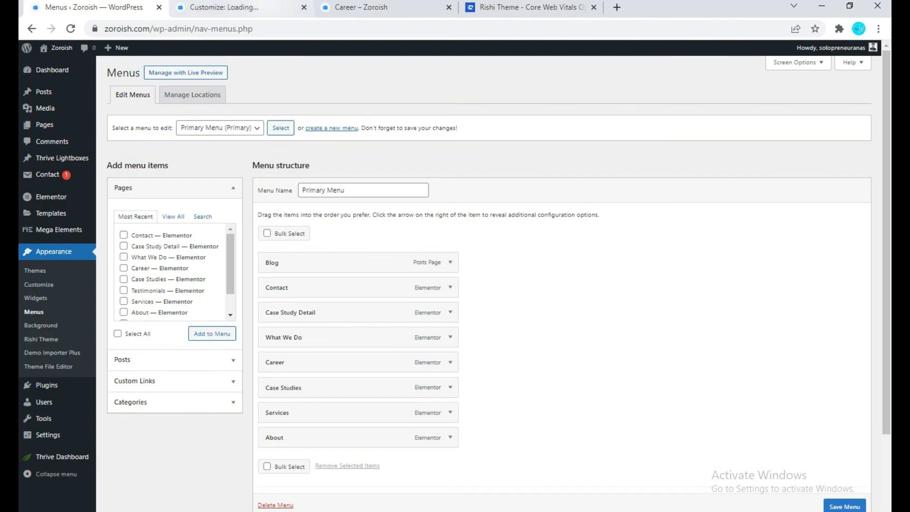
{"action": "left_click", "coordinate": [237, 8]}
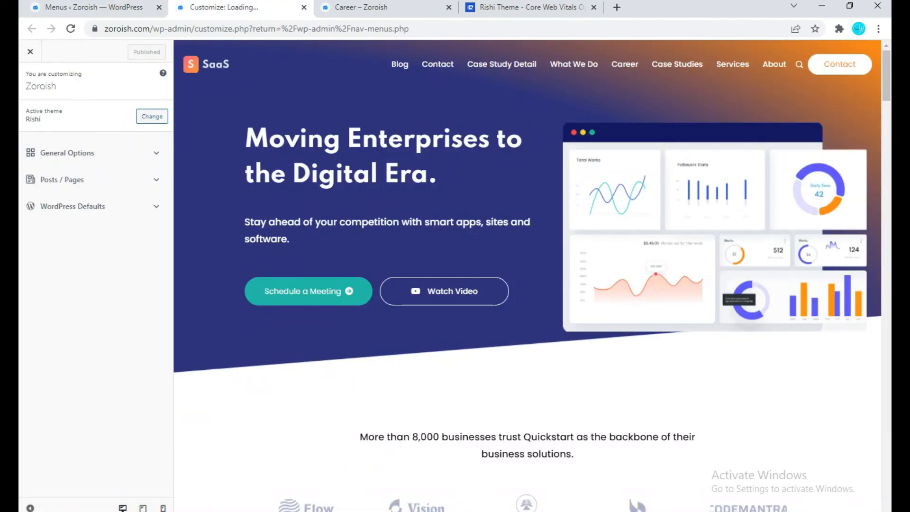